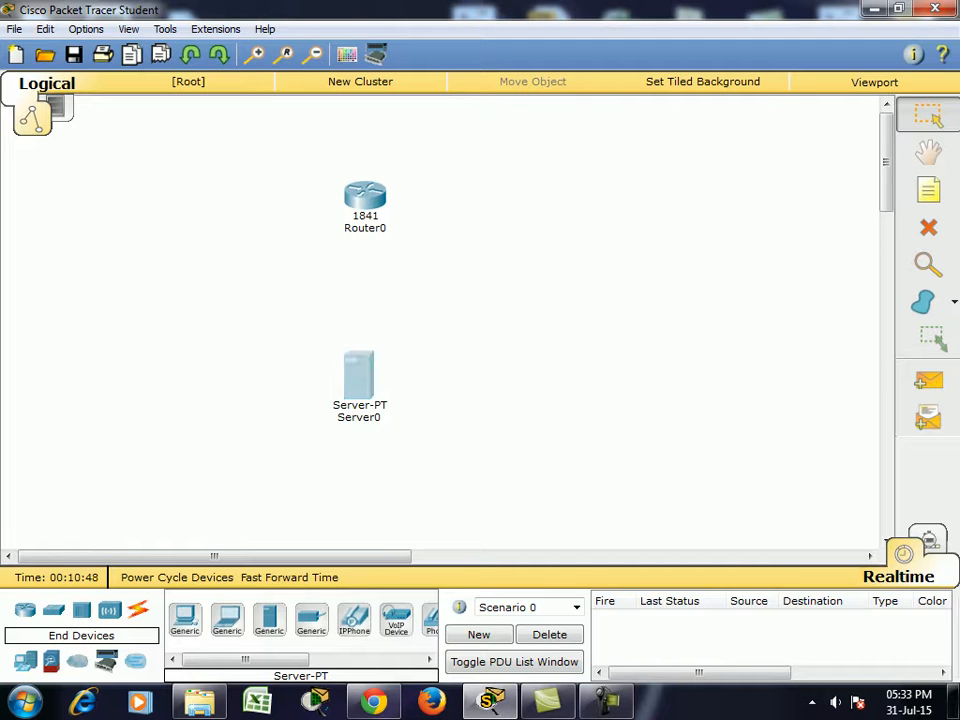
# Examine the list of files stored in Server0's TFTP service
pyautogui.click(358, 376)
pyautogui.click(359, 149)
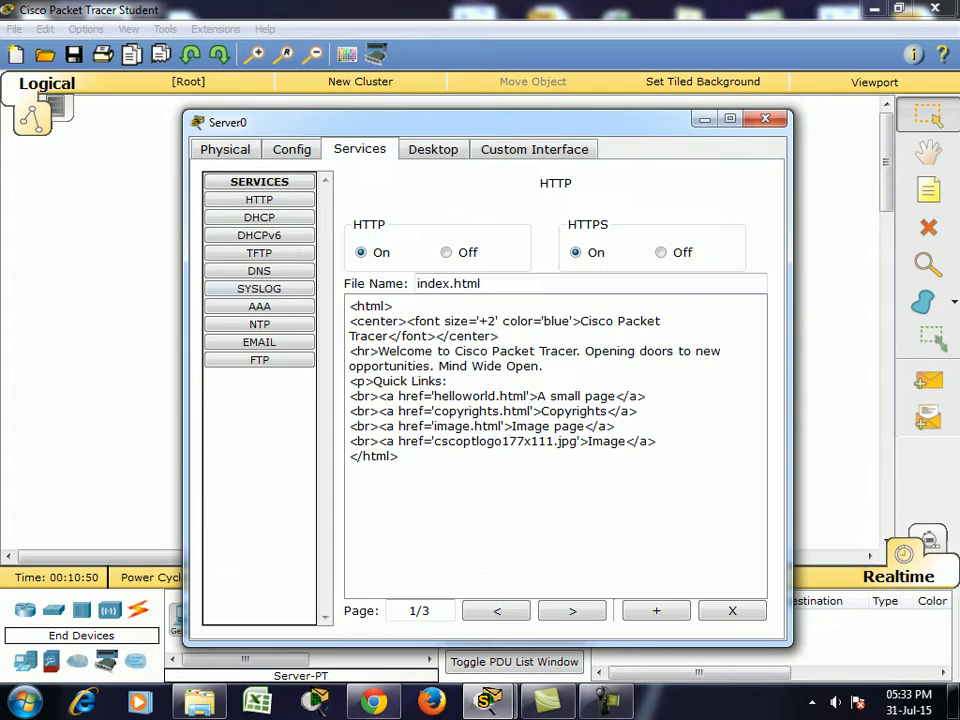
pyautogui.click(259, 253)
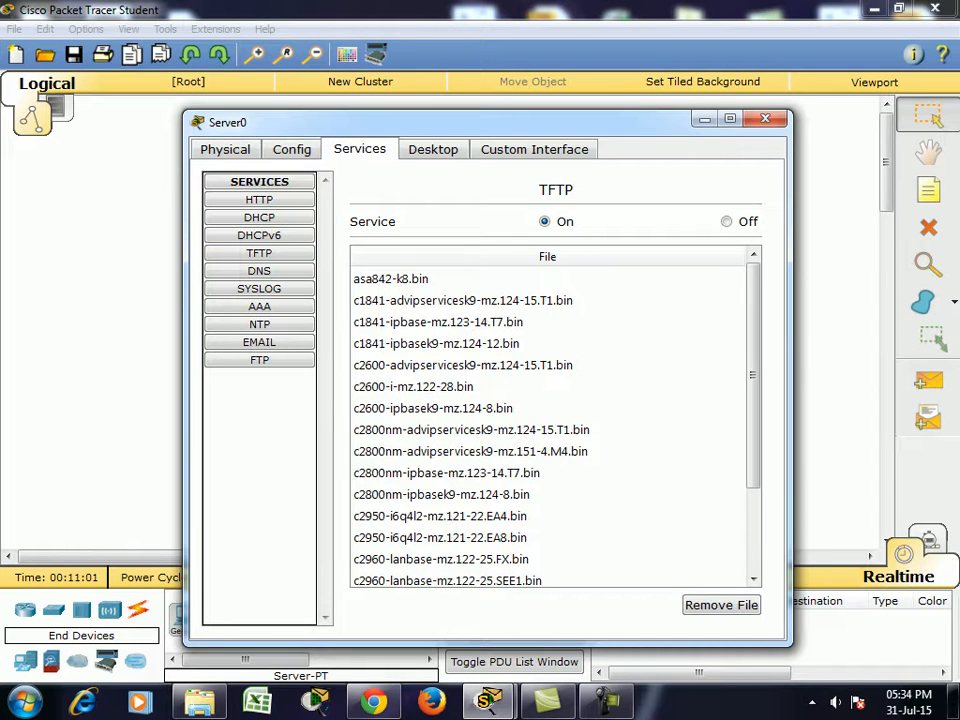
pyautogui.scroll(-4, 753, 577)
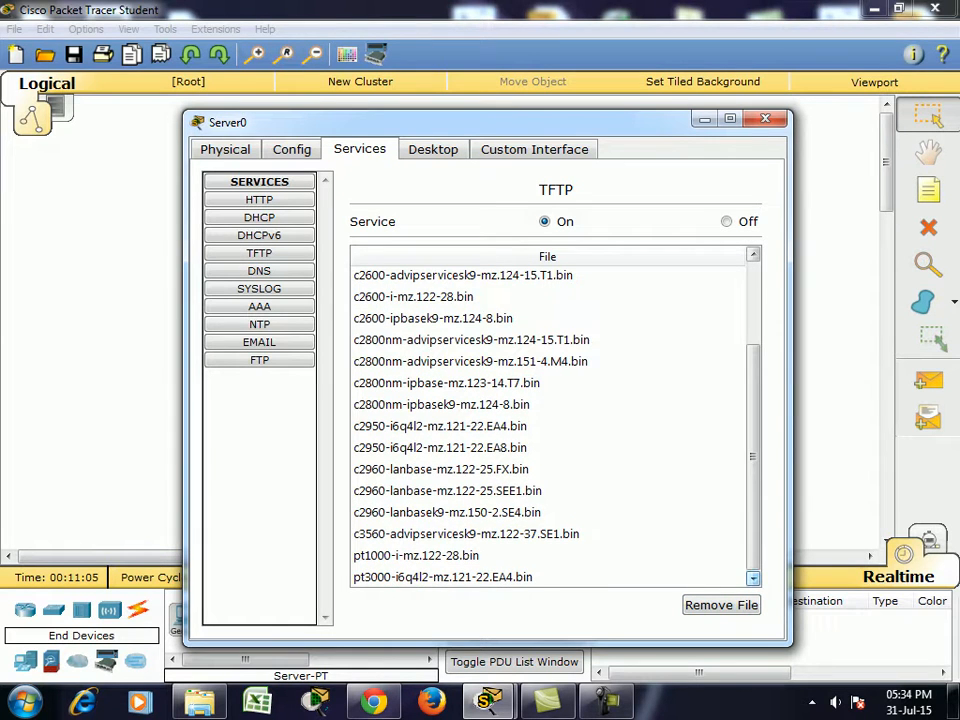
pyautogui.scroll(4, 555, 420)
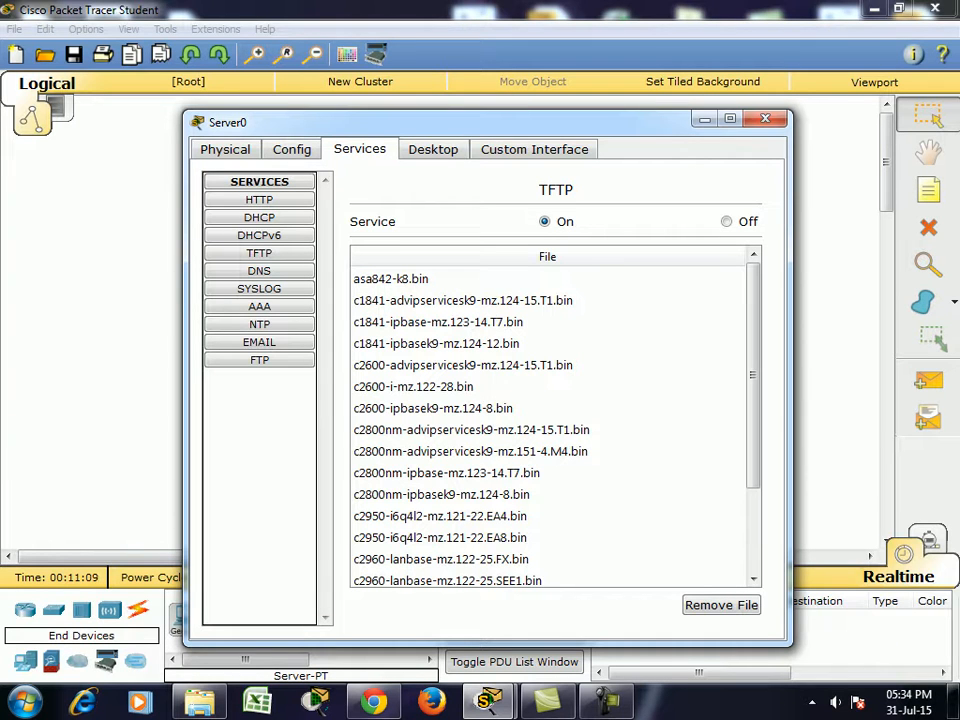
pyautogui.scroll(-4, 555, 420)
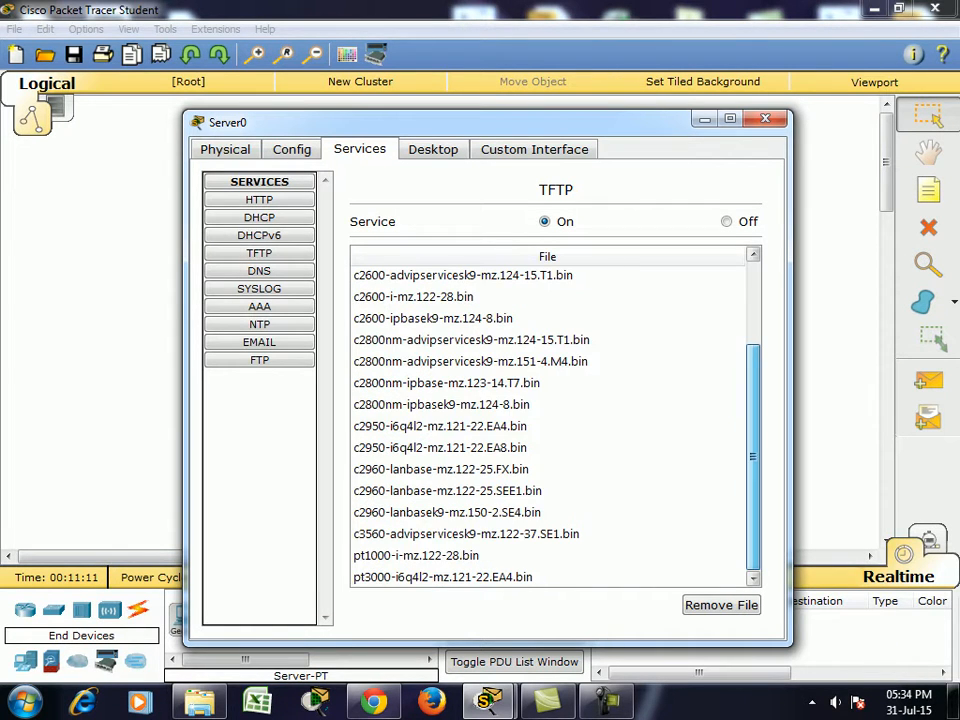
pyautogui.click(765, 118)
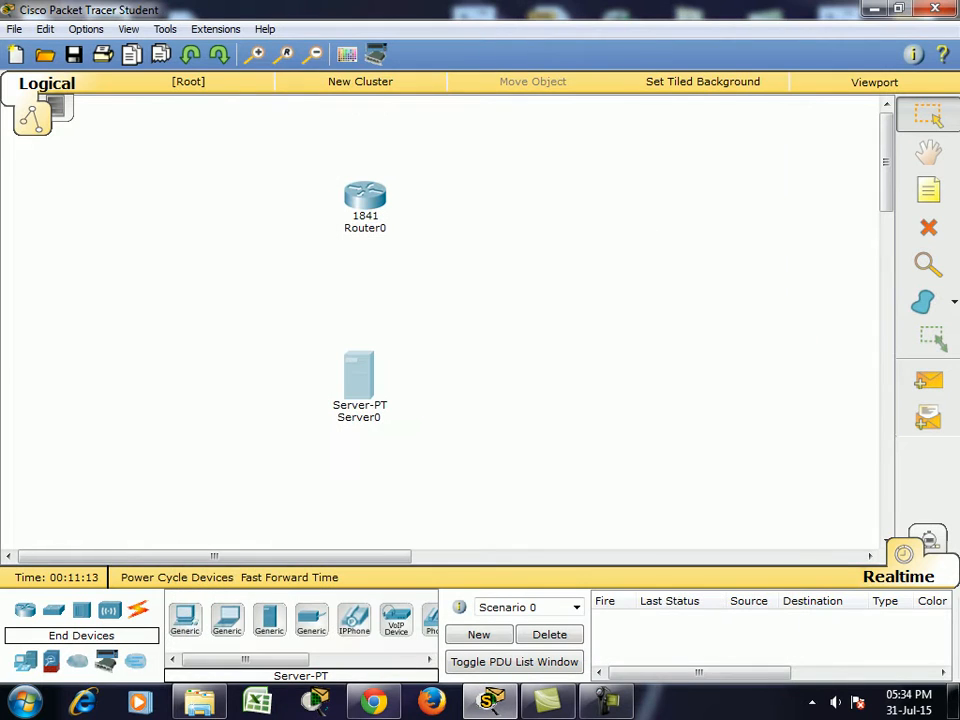
# Connect Router0 to Server0 with an automatically chosen cable type
pyautogui.click(138, 608)
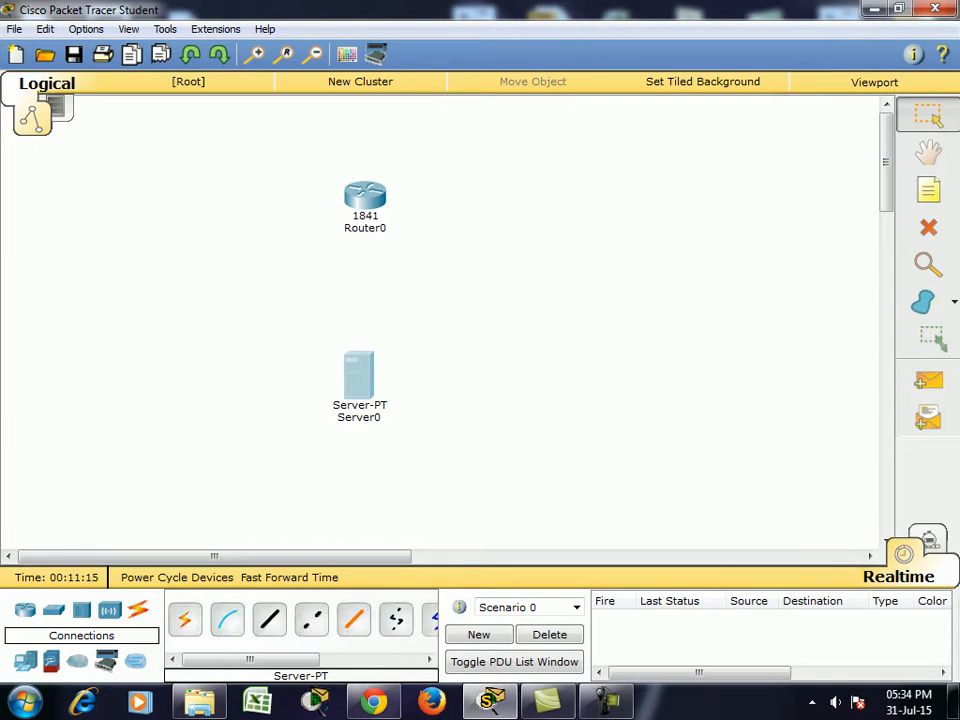
pyautogui.click(365, 200)
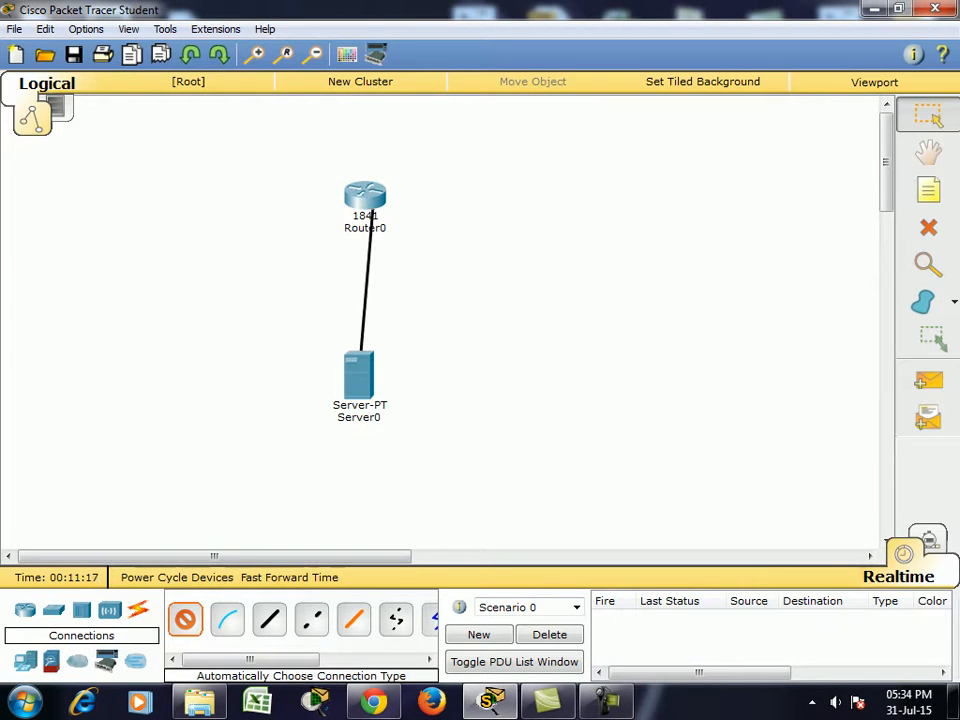
pyautogui.click(357, 370)
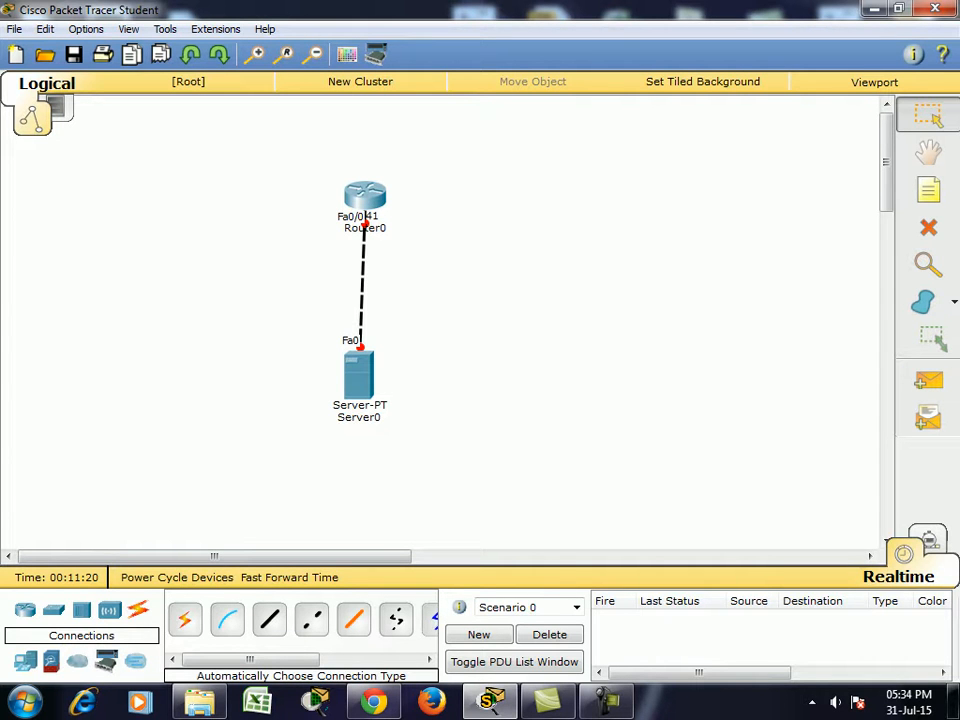
# Open Router0's command line in a maximized window and decline the initial configuration dialog
pyautogui.click(365, 195)
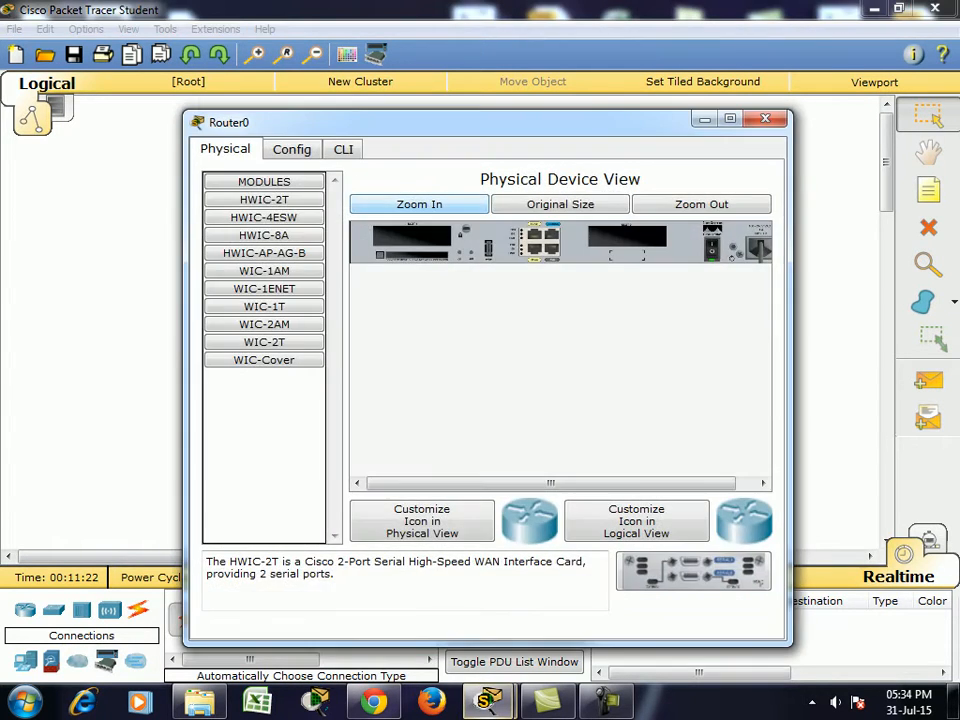
pyautogui.click(343, 149)
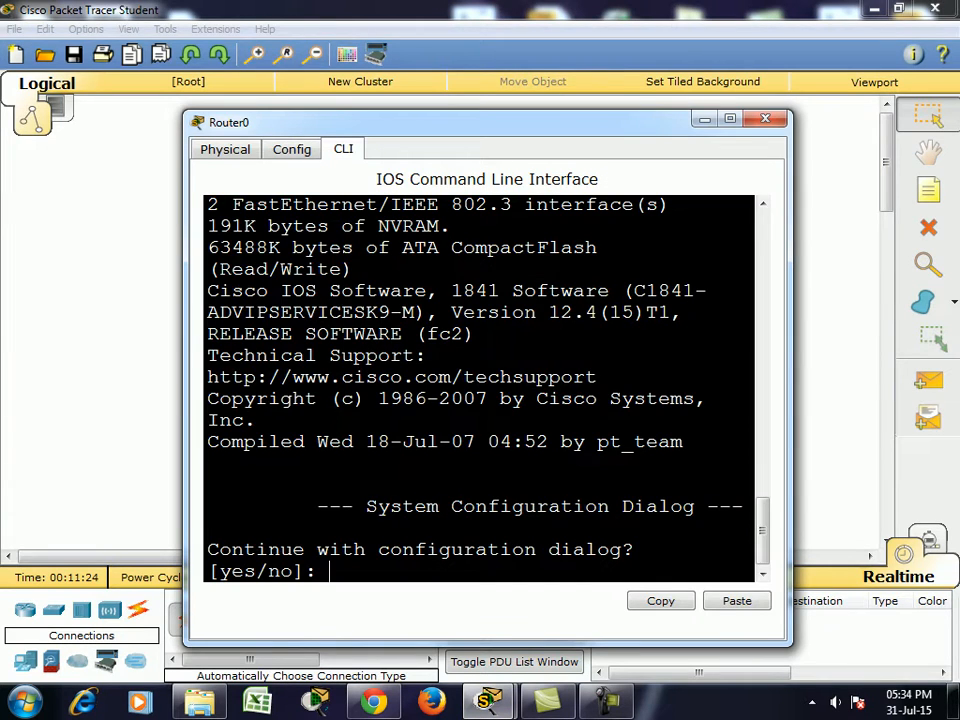
pyautogui.click(730, 119)
pyautogui.press('Return')
pyautogui.press('Return')
pyautogui.press('Return')
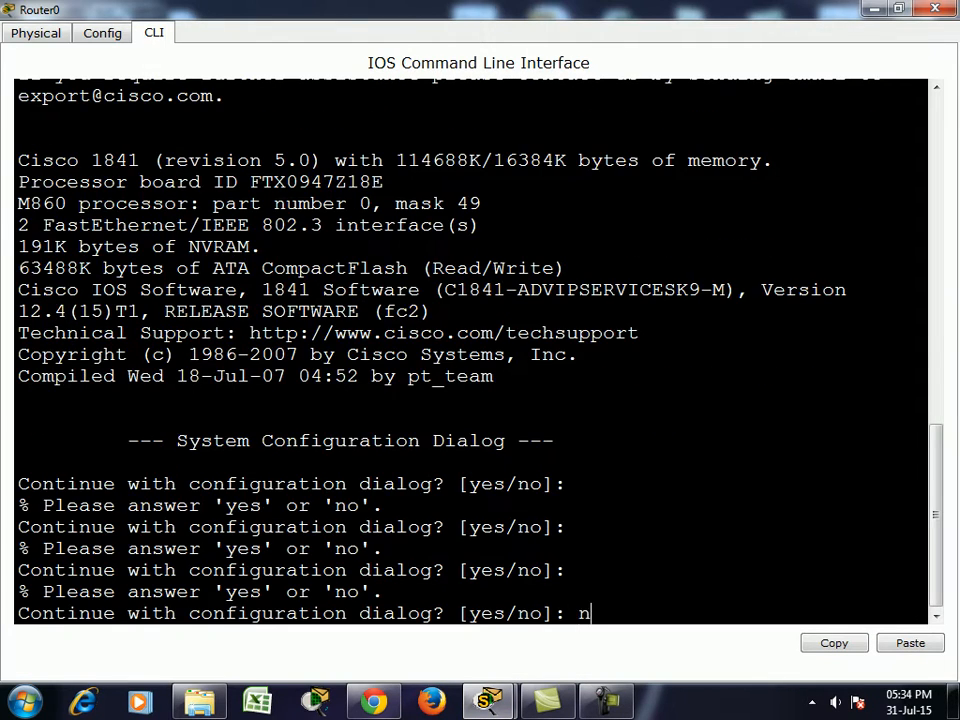
pyautogui.write('n')
pyautogui.press('Return')
pyautogui.press('Return')
pyautogui.press('Return')
pyautogui.press('Return')
# Enter privileged mode and global configuration mode on Router0
pyautogui.write('en')
pyautogui.press('Return')
pyautogui.write('conf')
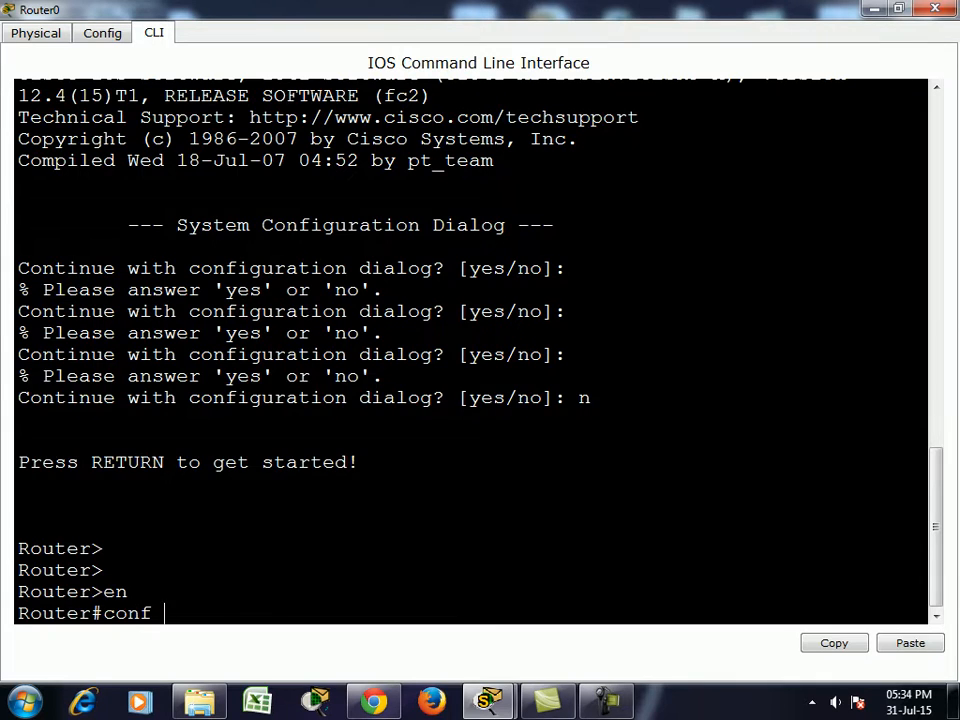
pyautogui.write(' t')
pyautogui.press('Return')
# Assign IP address 10.0.0.1 with mask 255.0.0.0 to Router0's interface f0/0, enable the interface, and leave configuration mode
pyautogui.write('int f0/0')
pyautogui.press('Return')
pyautogui.write('ip add')
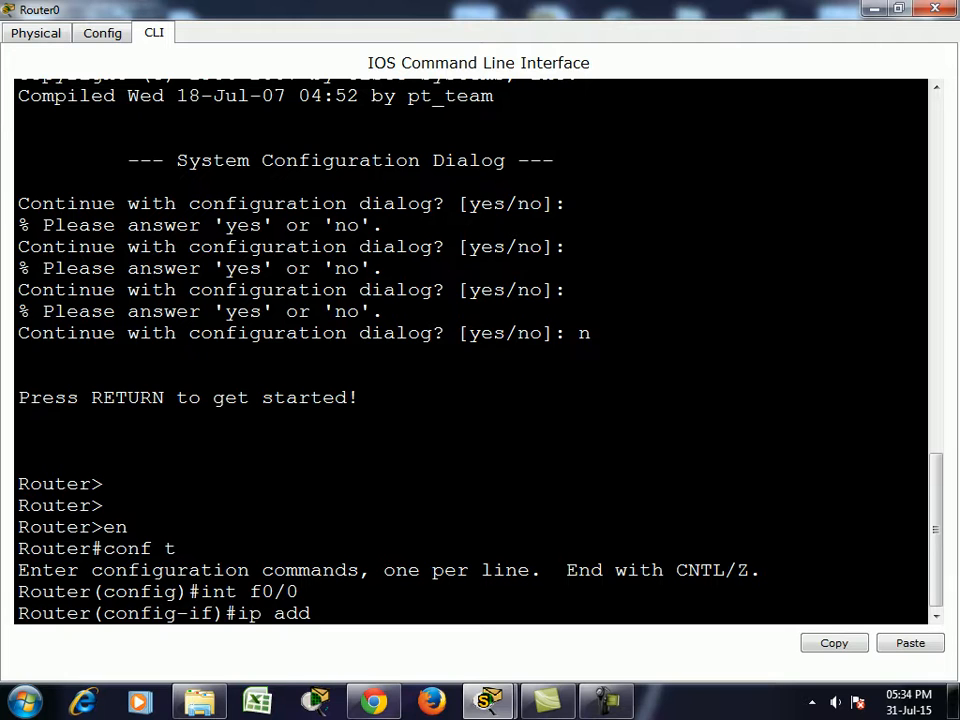
pyautogui.write(' 10.0.0.1 255.00.0.0')
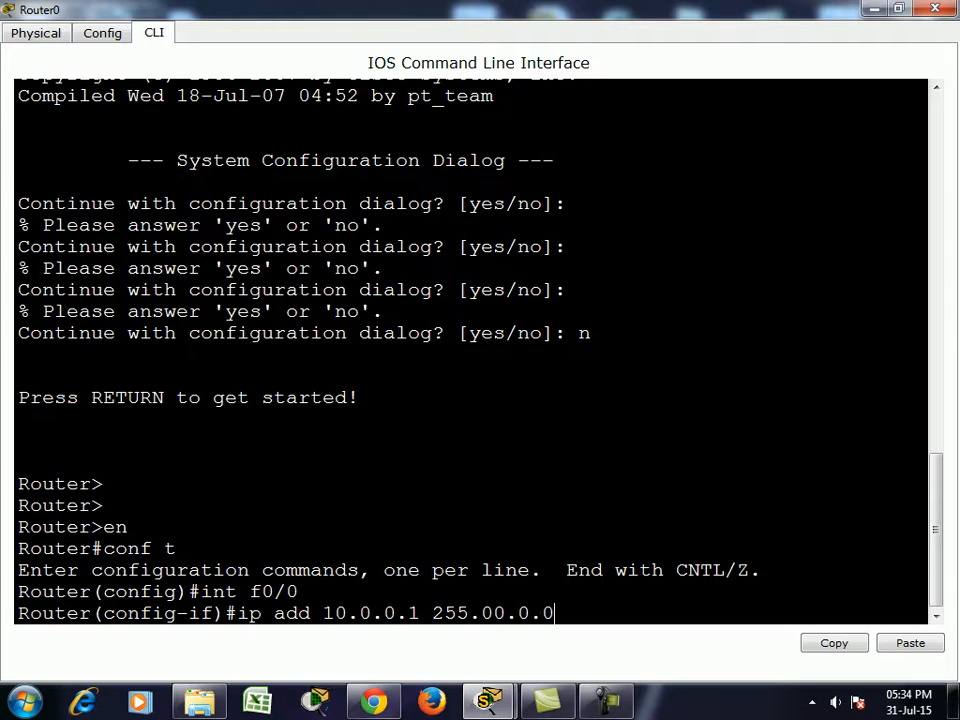
pyautogui.press('Return')
pyautogui.write('no sh')
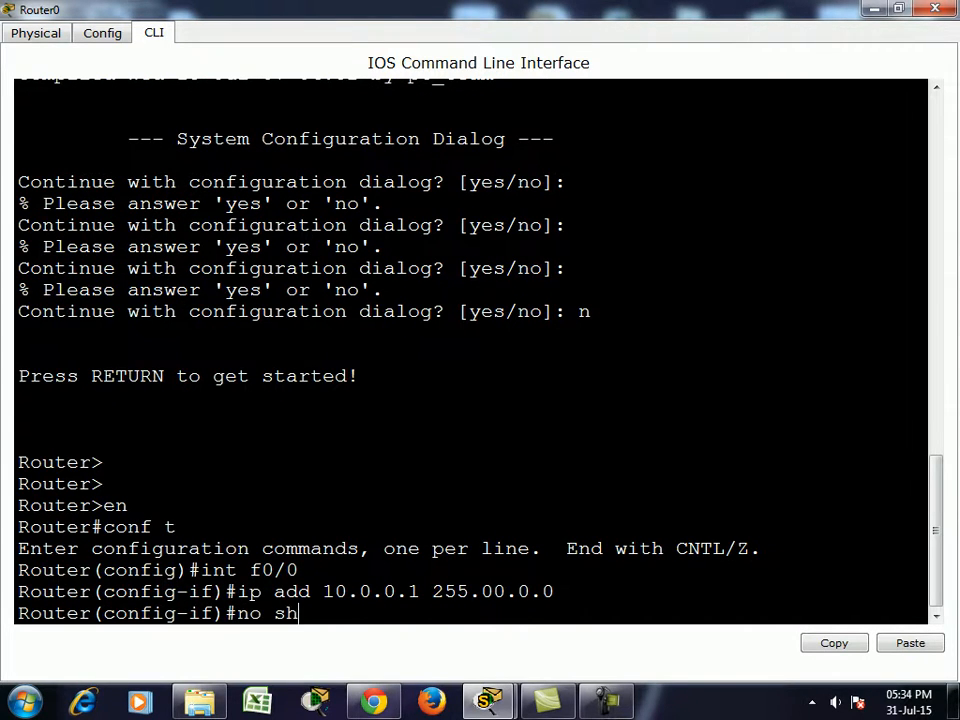
pyautogui.press('Return')
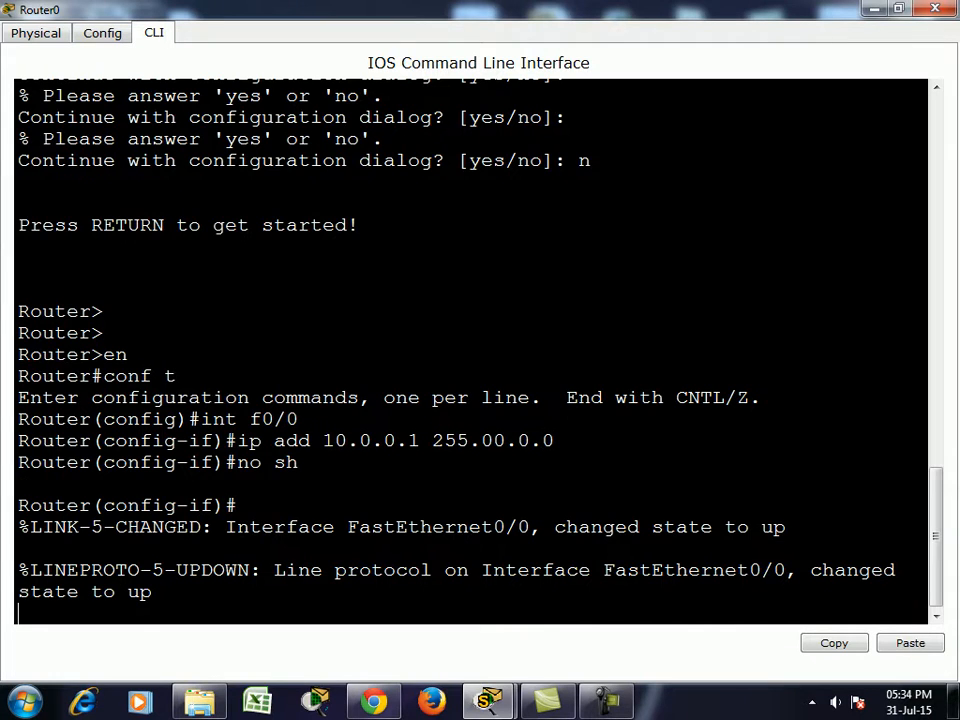
pyautogui.press('Return')
pyautogui.press('Return')
pyautogui.hotkey('ctrl', 'z')
pyautogui.press('Return')
# Check Router0's interface addresses and status with the sh ip int brief command
pyautogui.write('s')
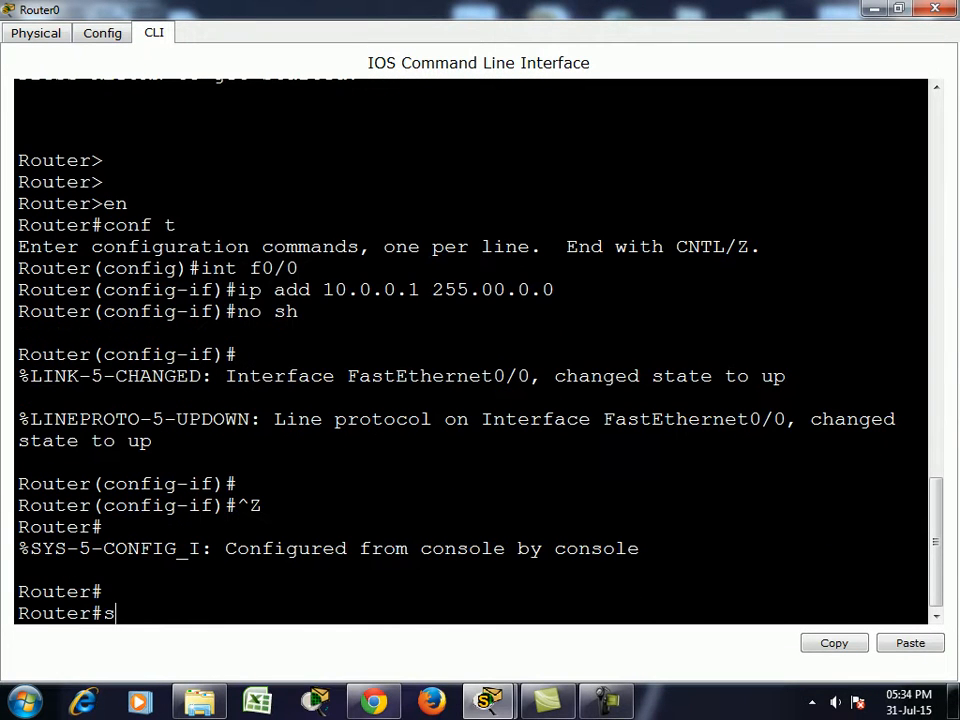
pyautogui.write('h ip int br')
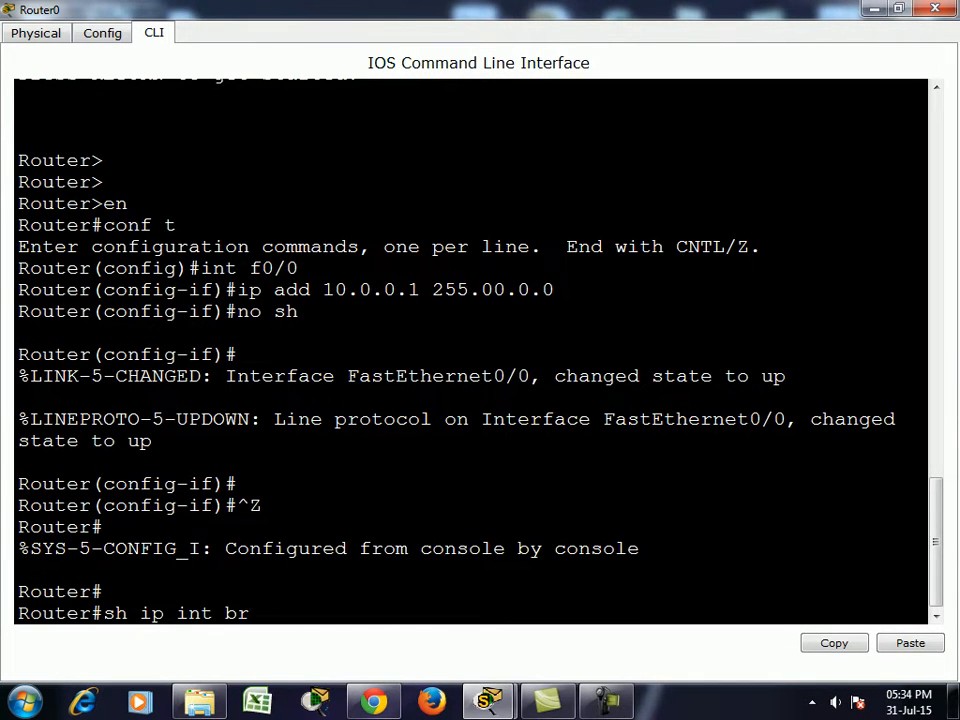
pyautogui.press('Tab')
pyautogui.press('Return')
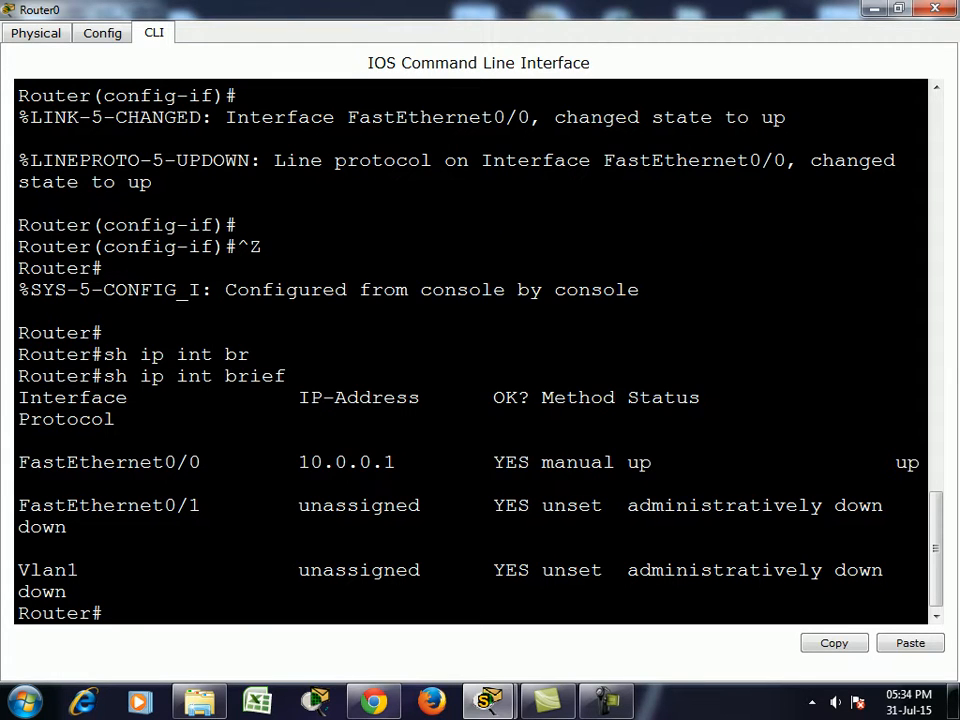
pyautogui.click(935, 8)
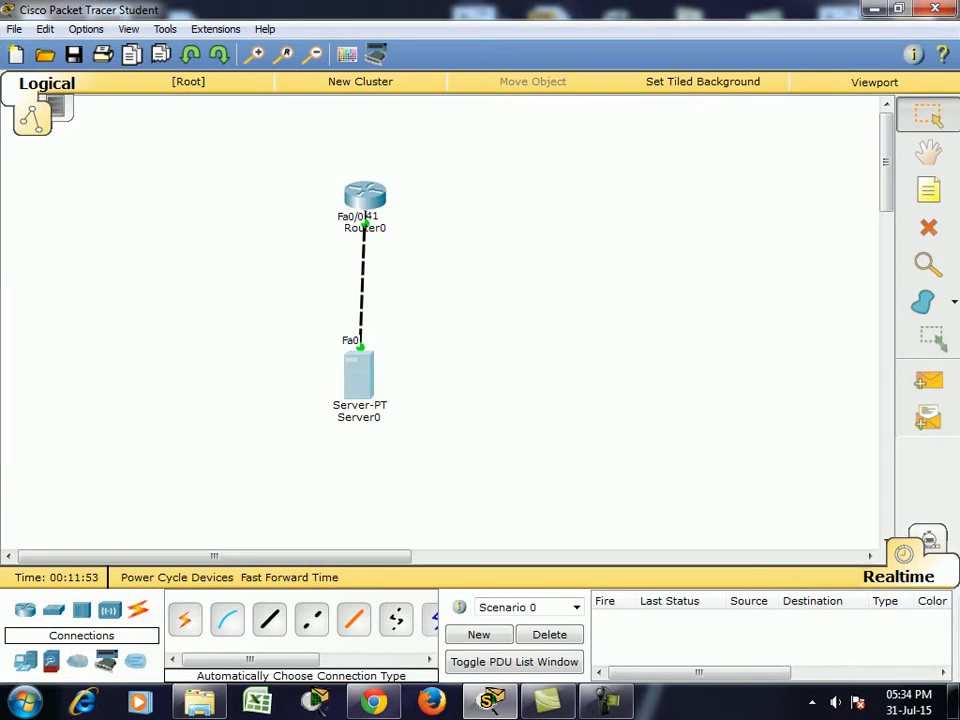
# Set Server0's static IP address to 10.0.0.2 with subnet mask 255.0.0.0 and default gateway 10.0.0.1
pyautogui.click(358, 370)
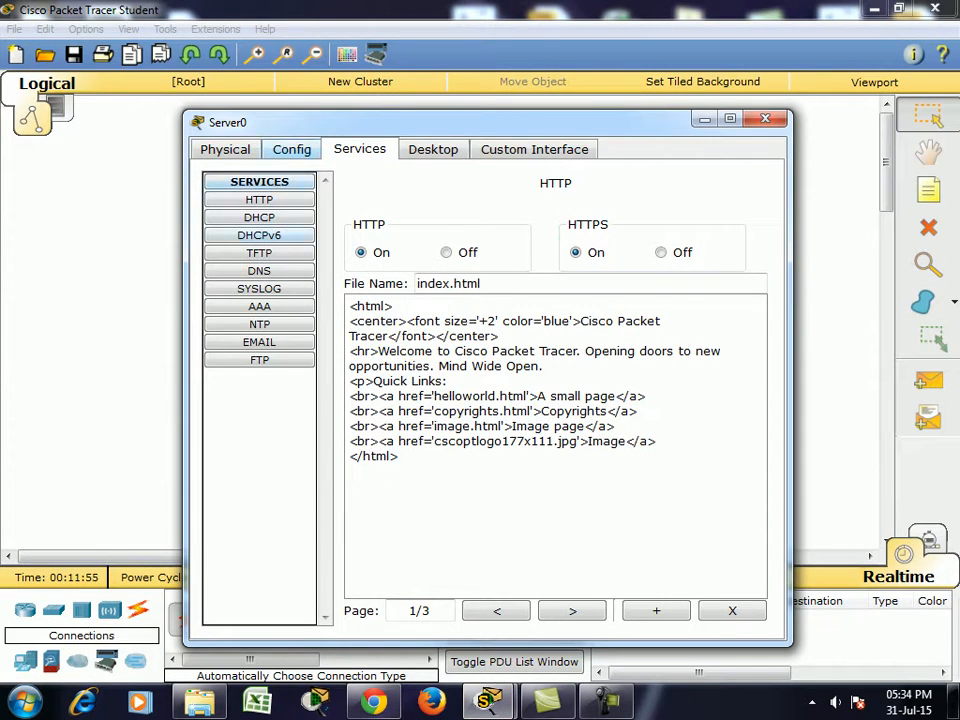
pyautogui.click(291, 149)
pyautogui.click(433, 149)
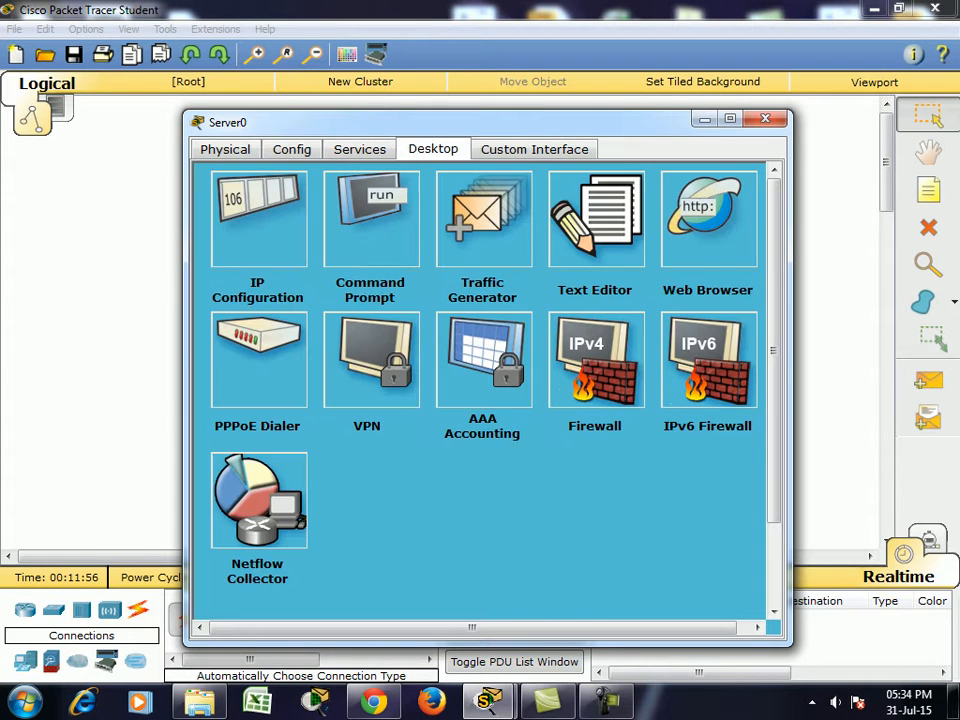
pyautogui.click(264, 225)
pyautogui.write('10.0.0.')
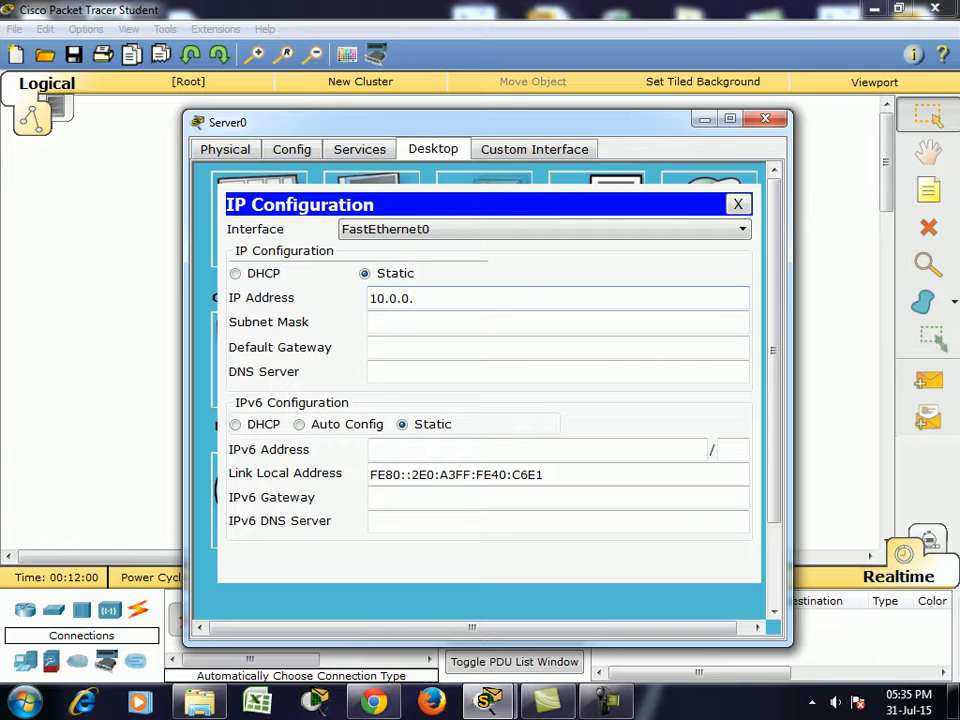
pyautogui.write('2')
pyautogui.press('Tab')
pyautogui.press('Tab')
pyautogui.write('10.0.0.1')
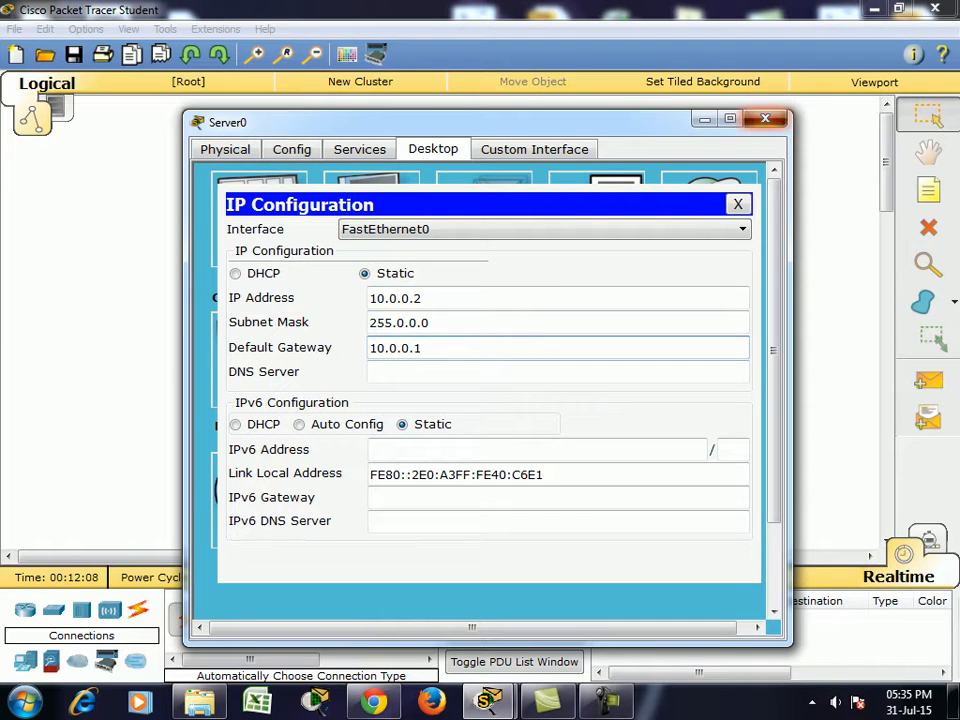
pyautogui.click(765, 119)
# Test connectivity from Router0's command line by pinging Server0 at 10.0.0.2
pyautogui.click(369, 200)
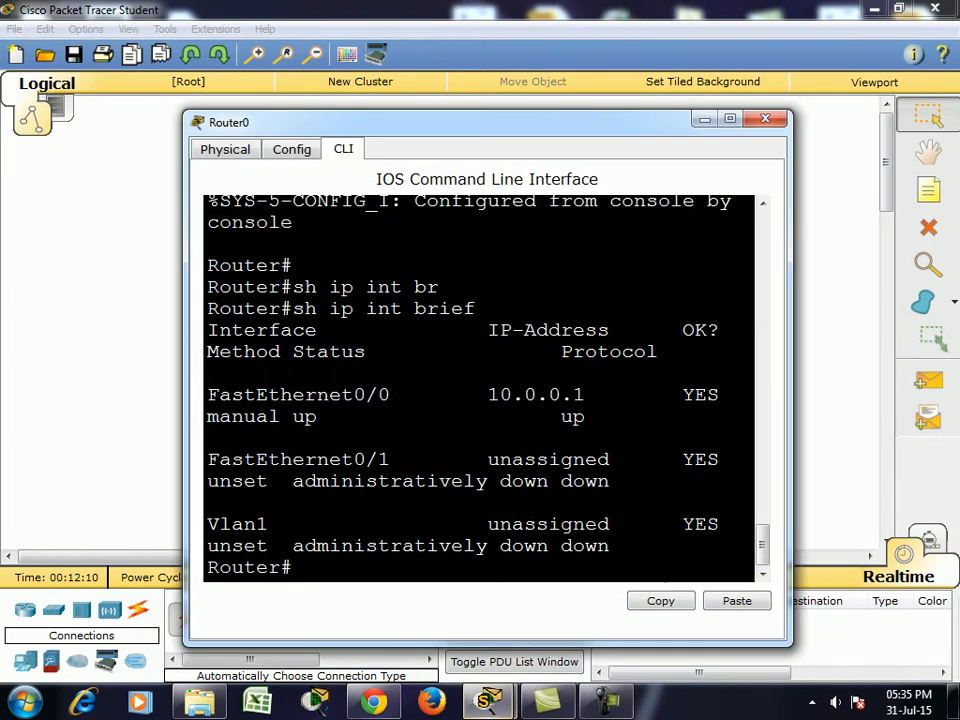
pyautogui.click(730, 119)
pyautogui.press('Return')
pyautogui.press('Return')
pyautogui.press('Return')
pyautogui.press('Return')
pyautogui.write('ping 10.0.0.')
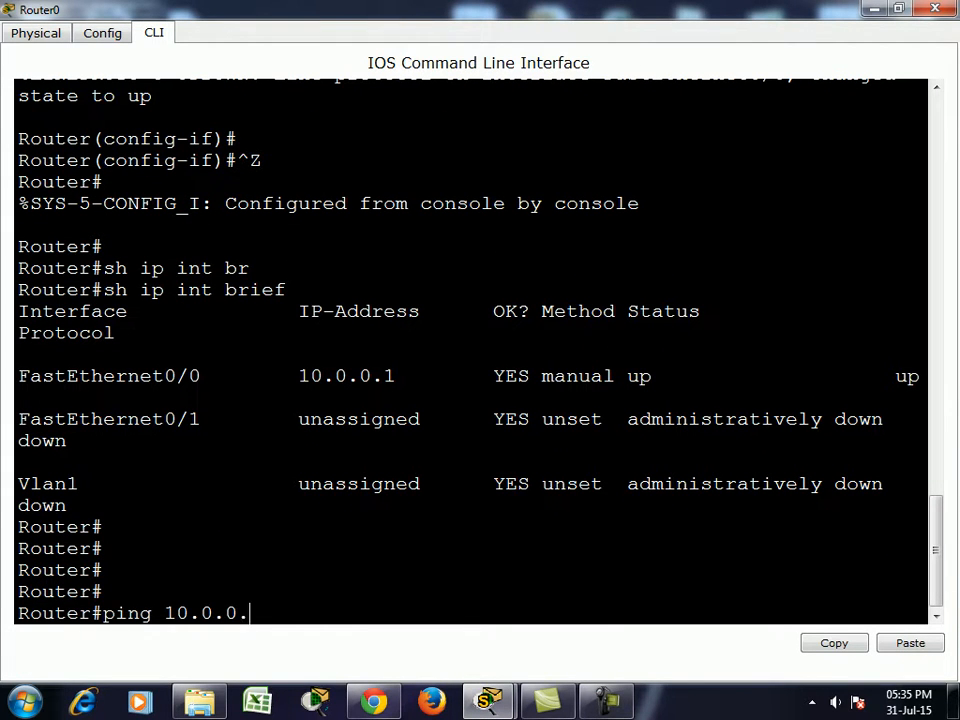
pyautogui.write('2')
pyautogui.press('Return')
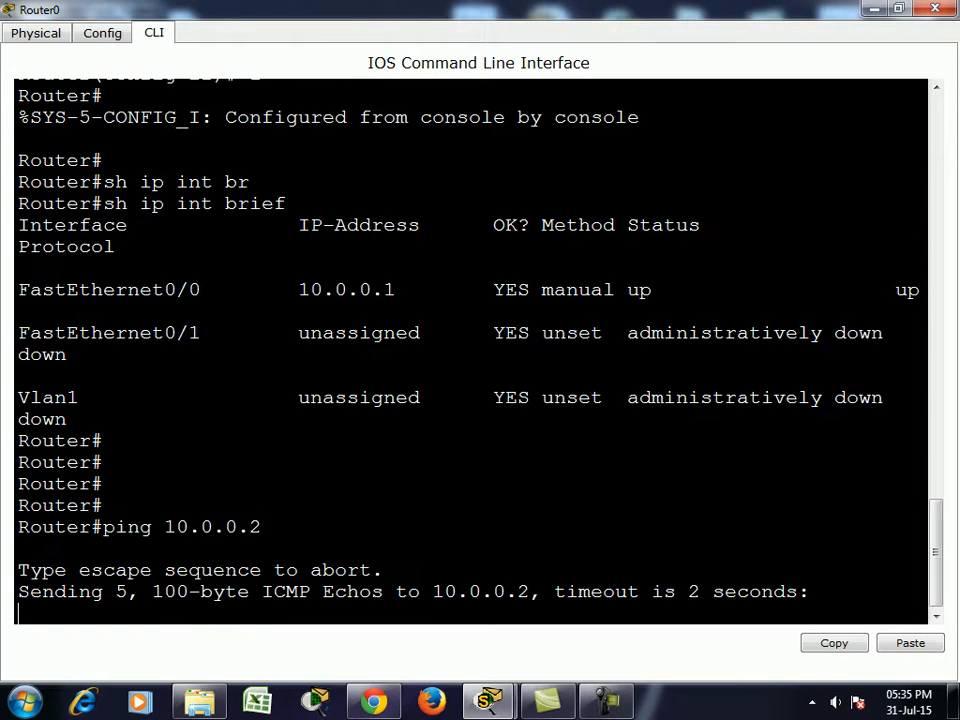
pyautogui.press('Up')
pyautogui.press('BackSpace')
pyautogui.write('10.0.0.')
pyautogui.press('Return')
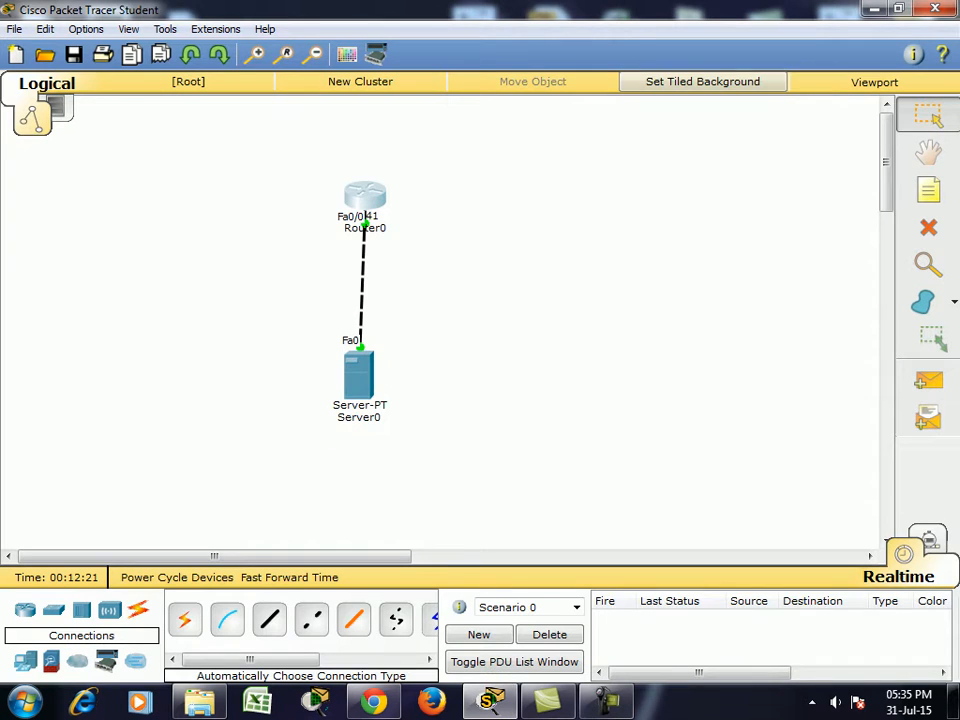
# Ping the router at 10.0.0.1 from Server0's command prompt
pyautogui.click(359, 376)
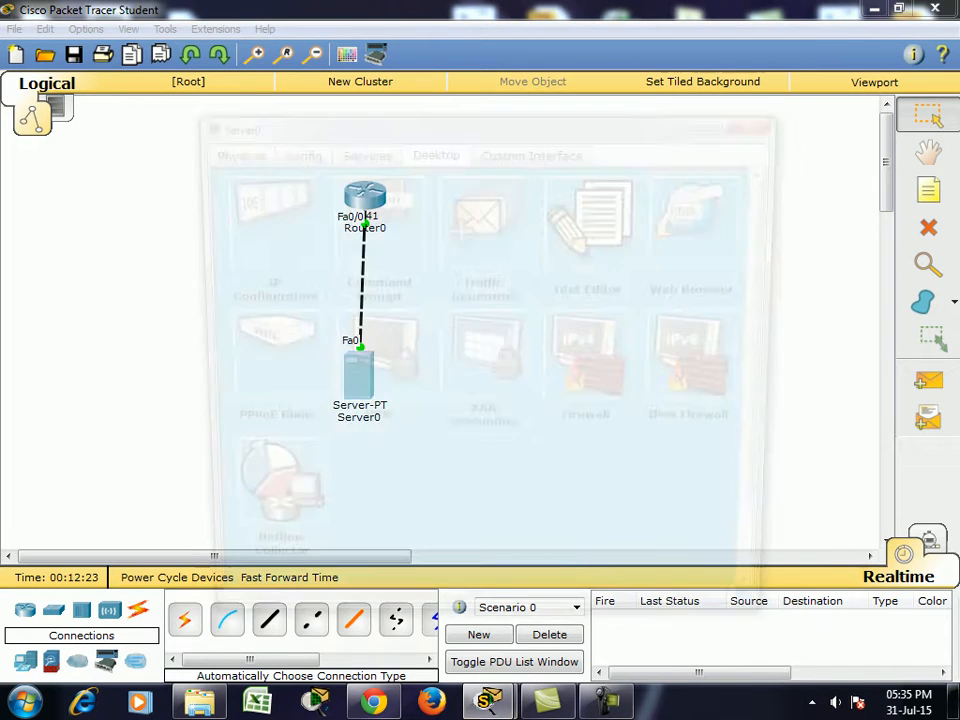
pyautogui.click(370, 220)
pyautogui.write('ping 10.0.0.1')
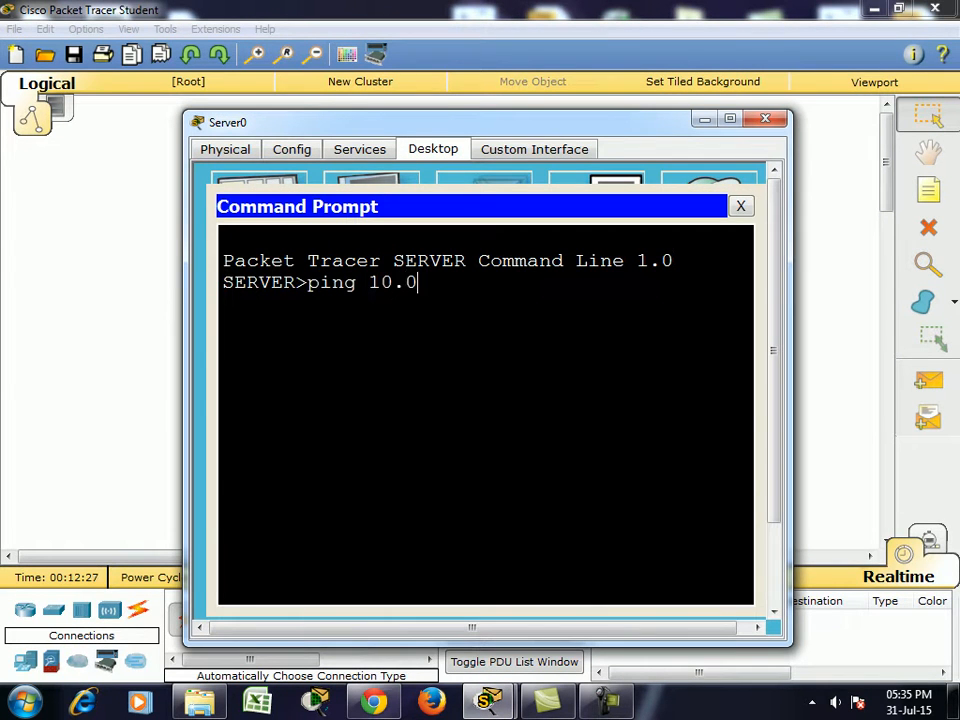
pyautogui.press('Return')
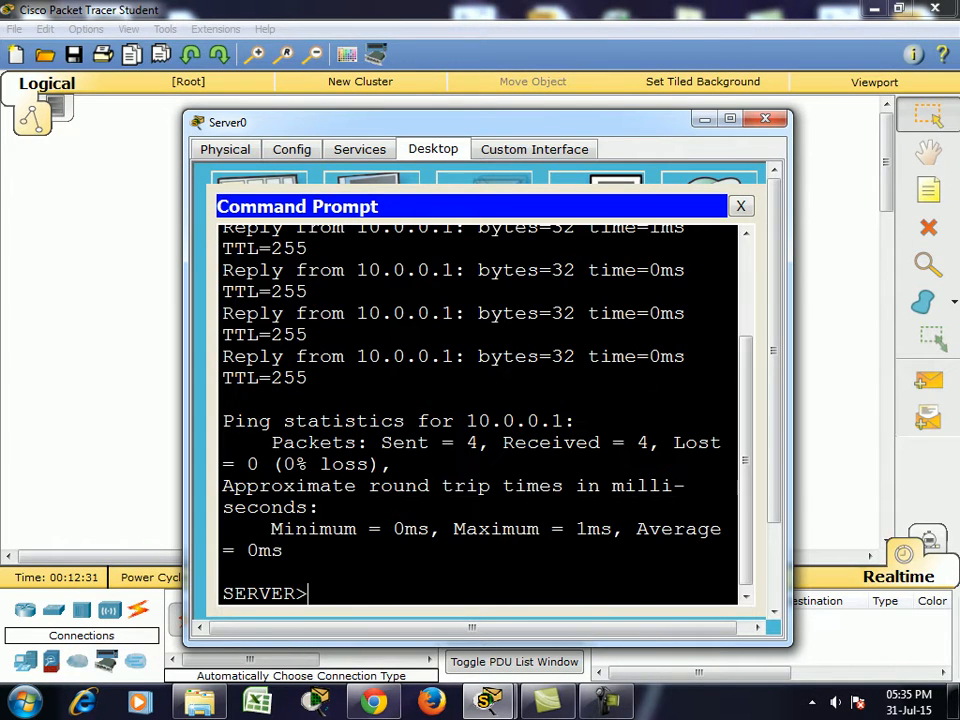
# Ping Server0's own address 10.0.0.2 from its command prompt and review the replies in a maximized window
pyautogui.press('Up')
pyautogui.press('BackSpace')
pyautogui.write('2')
pyautogui.press('Return')
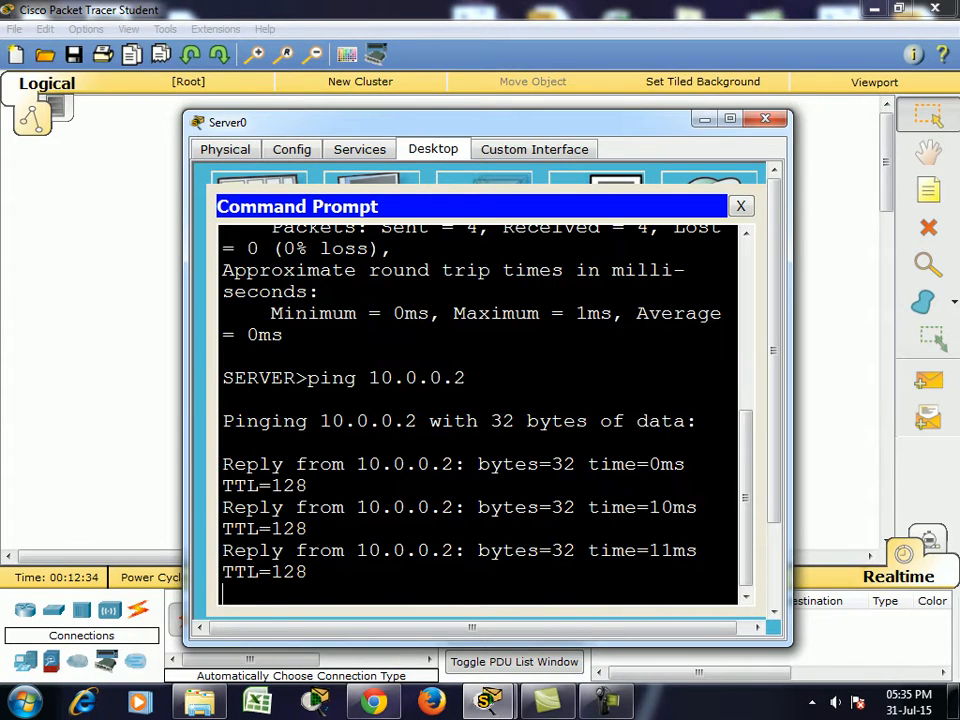
pyautogui.press('super+Up')
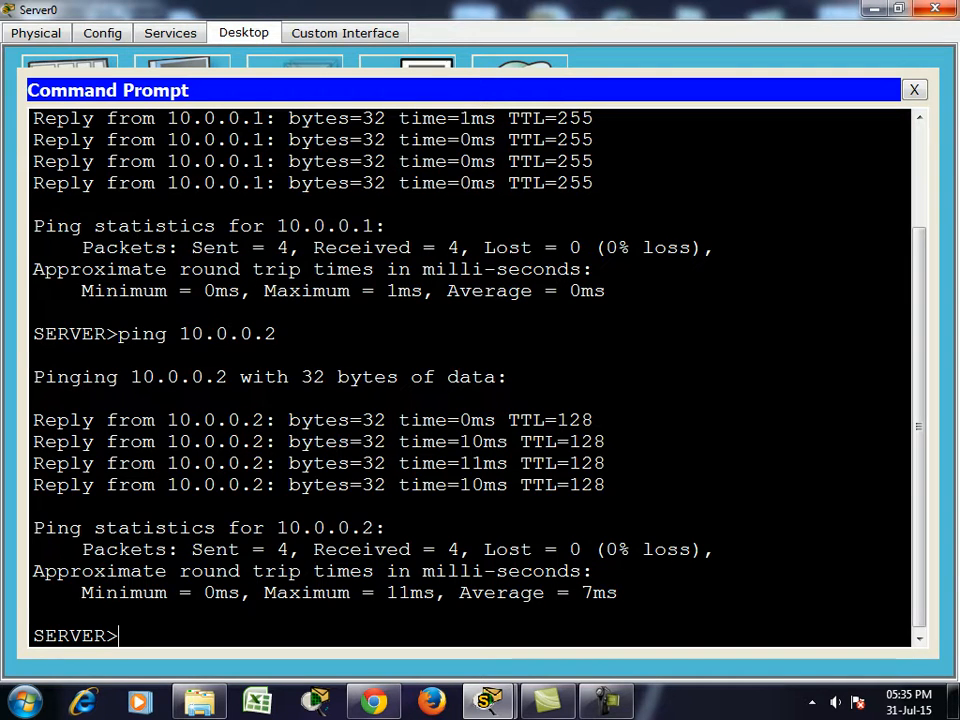
pyautogui.click(935, 9)
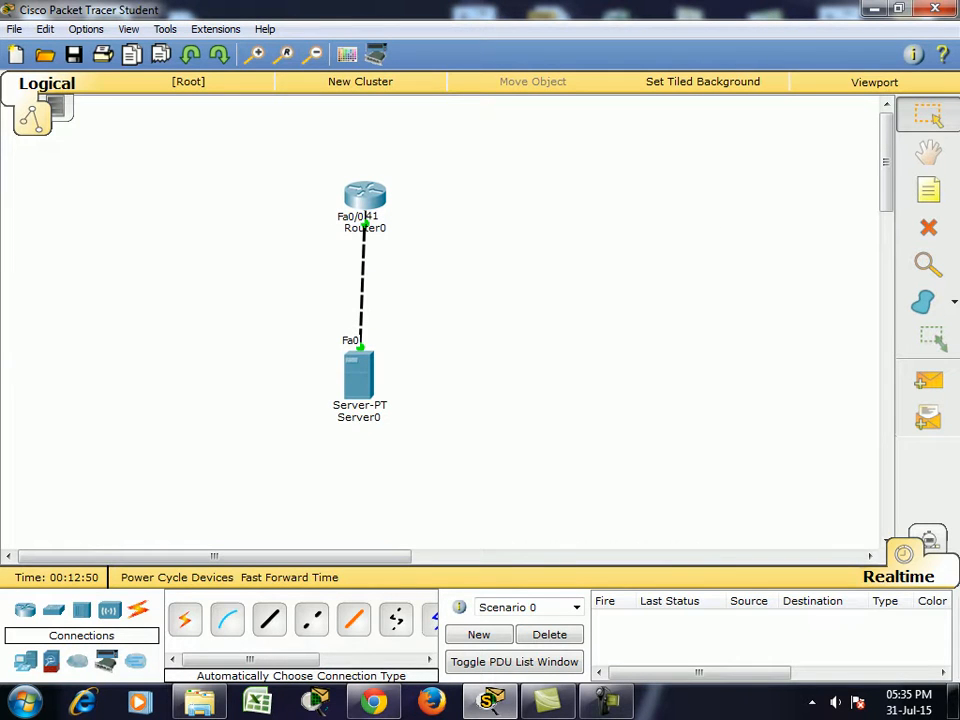
pyautogui.moveTo(359, 380)
pyautogui.moveTo(302, 369); pyautogui.dragTo(368, 403)
pyautogui.moveTo(328, 307); pyautogui.dragTo(326, 420)
pyautogui.click(359, 376)
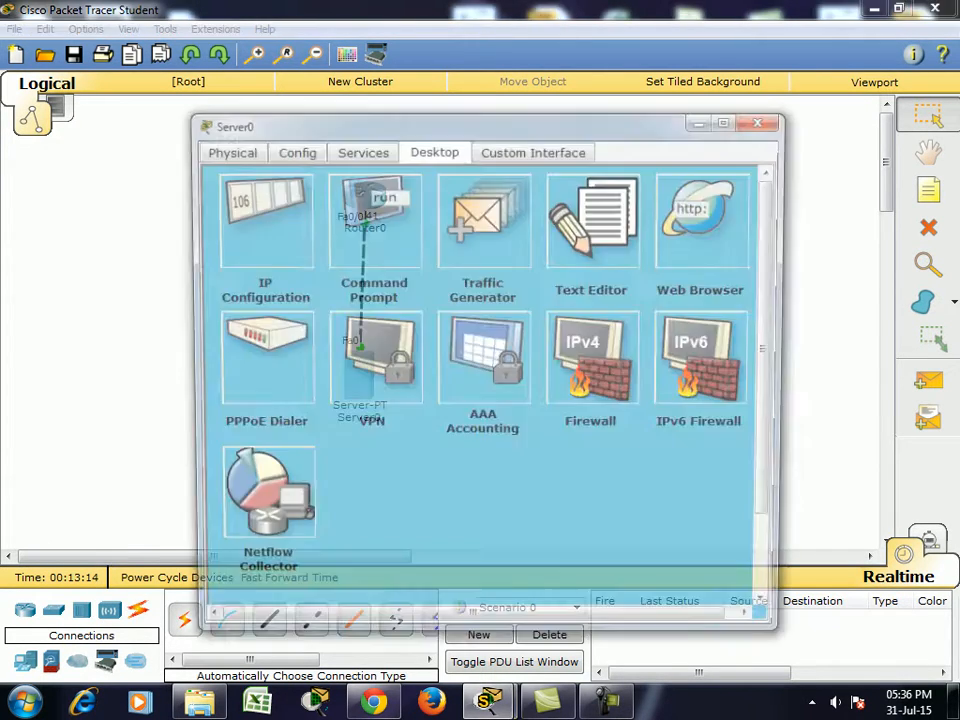
pyautogui.click(765, 119)
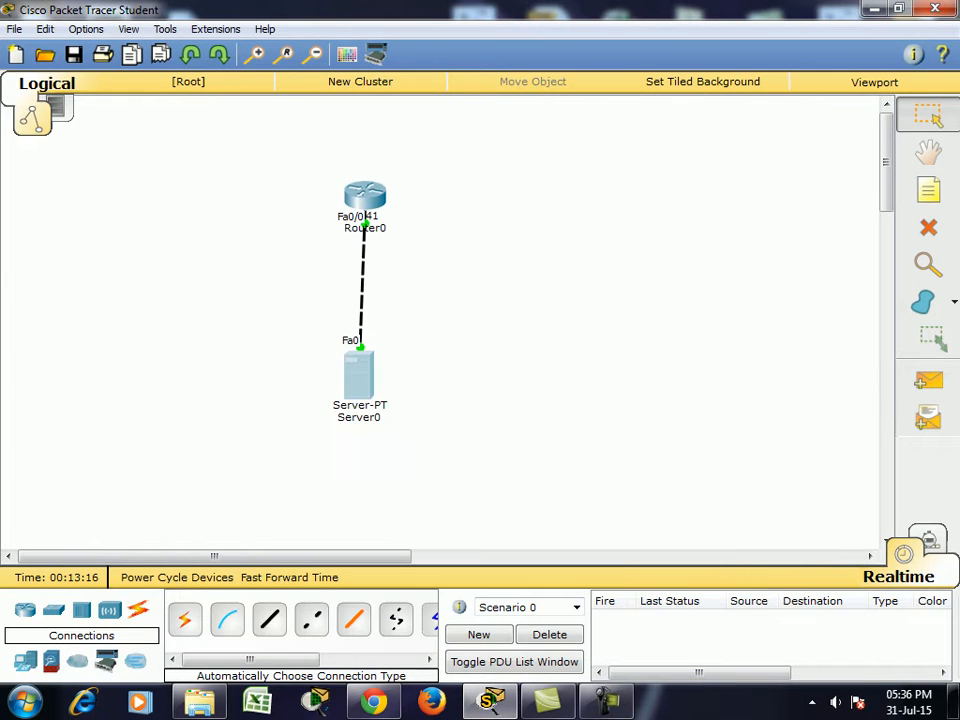
pyautogui.moveTo(302, 334); pyautogui.dragTo(501, 452)
# List the contents of Router0's flash memory from its command line in a maximized window
pyautogui.click(365, 195)
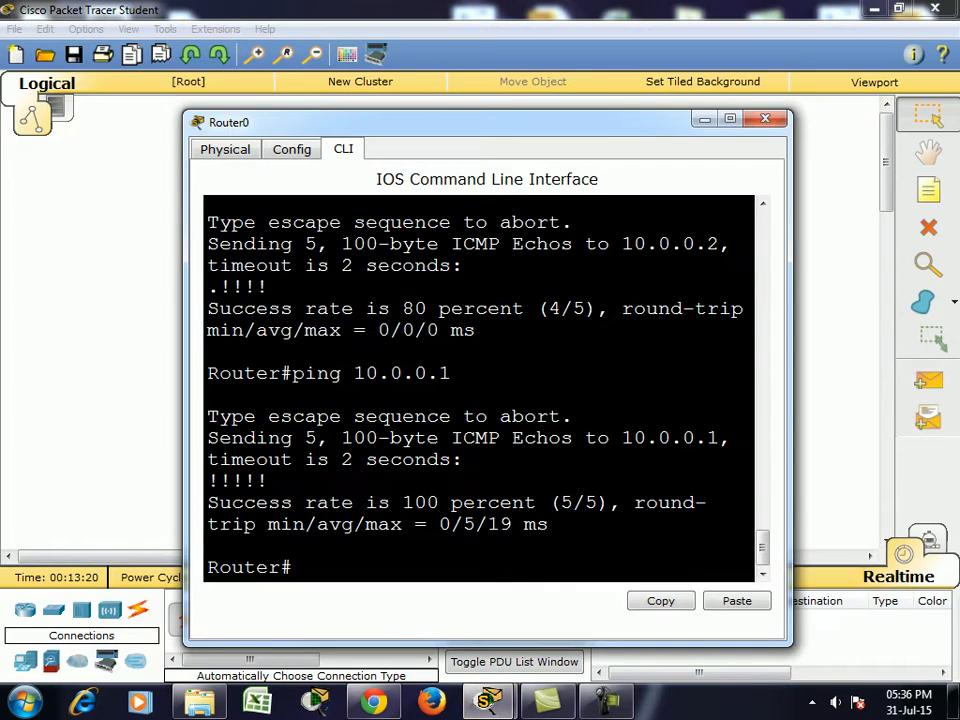
pyautogui.doubleClick(400, 120)
pyautogui.press('Return')
pyautogui.press('Return')
pyautogui.press('Return')
pyautogui.press('Return')
pyautogui.press('Return')
pyautogui.press('Return')
pyautogui.press('Return')
pyautogui.press('Return')
pyautogui.press('Return')
pyautogui.press('Return')
pyautogui.press('Return')
pyautogui.press('Return')
pyautogui.press('Return')
pyautogui.press('Return')
pyautogui.press('Return')
pyautogui.press('Return')
pyautogui.press('Return')
pyautogui.press('Return')
pyautogui.press('Return')
pyautogui.press('Return')
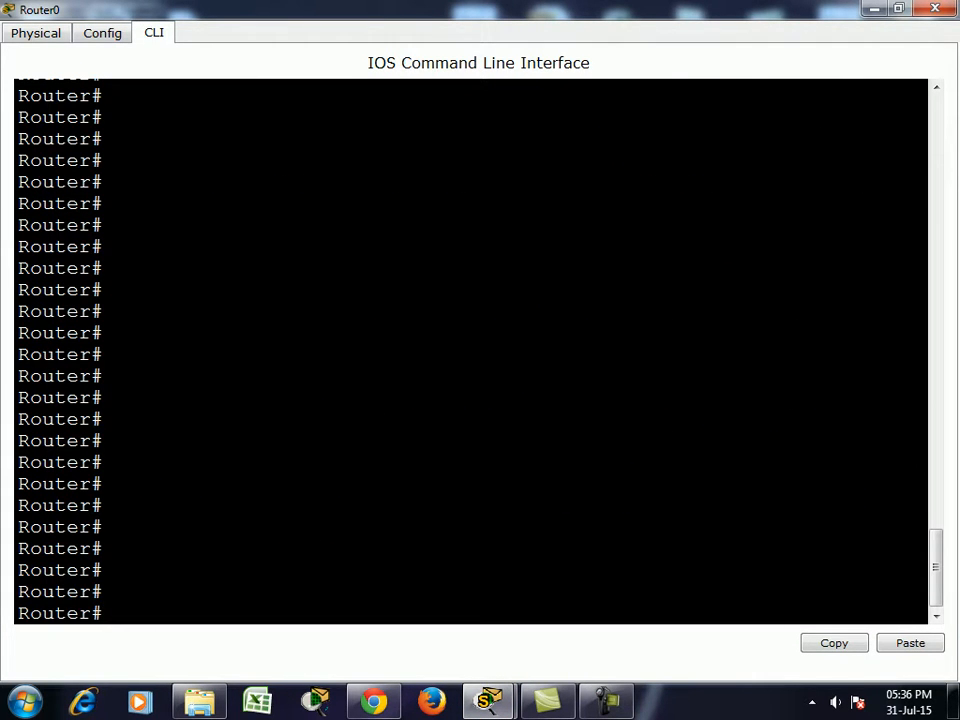
pyautogui.write('sh fla')
pyautogui.press('Tab')
pyautogui.press('Return')
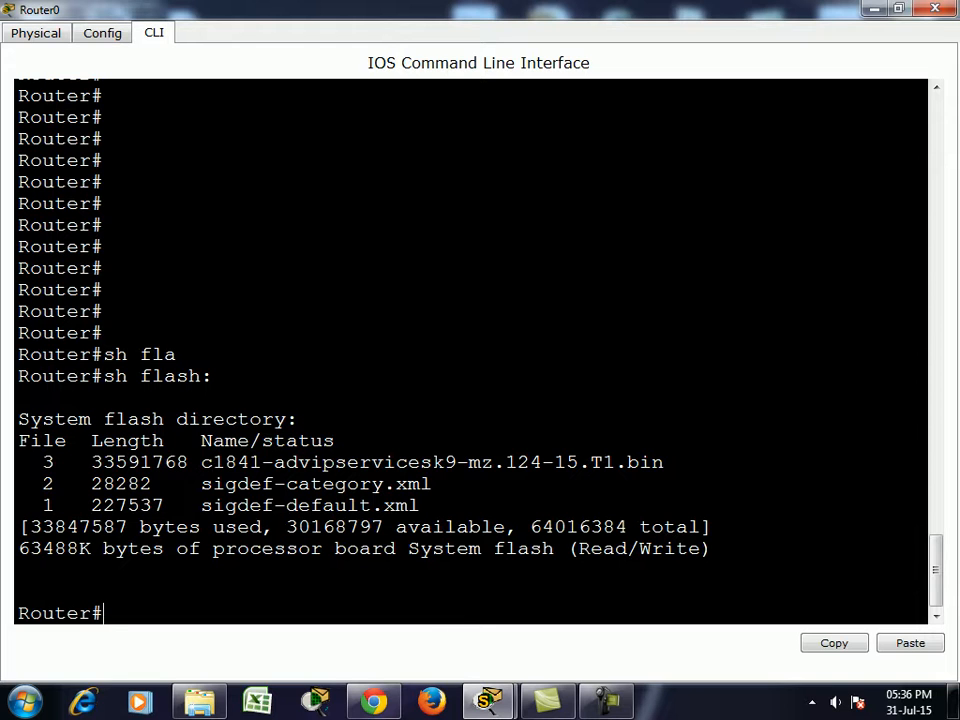
# Start a copy from flash to TFTP on Router0, giving c1841-advipservicesk9-mz.124-15.T1.bin as the source filename
pyautogui.moveTo(201, 462); pyautogui.dragTo(663, 462)
pyautogui.press('super+c')
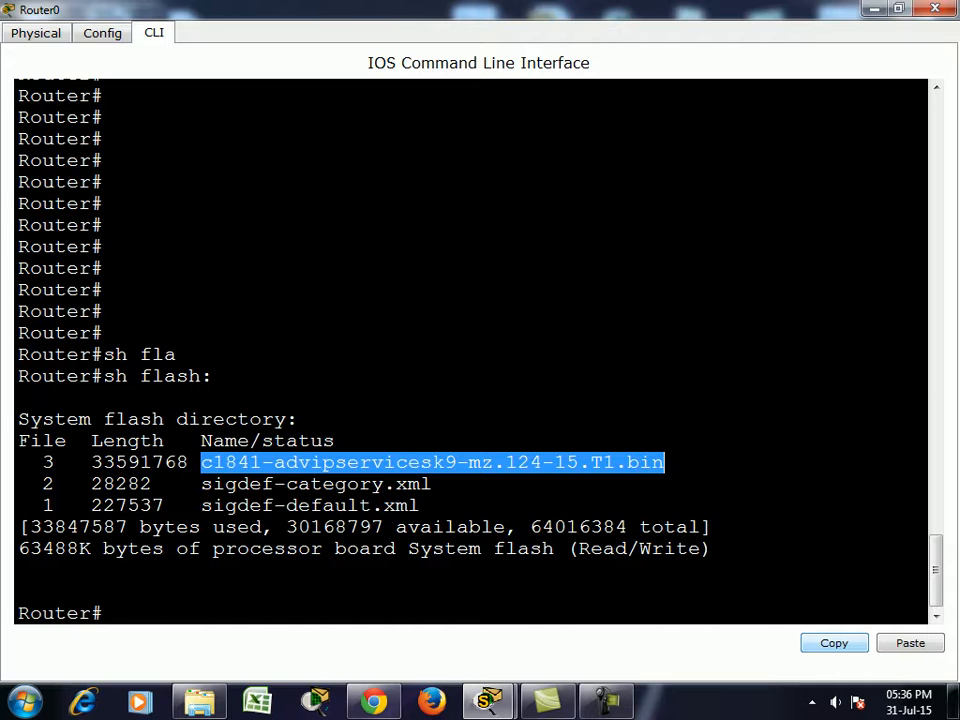
pyautogui.click(104, 613)
pyautogui.press('Return')
pyautogui.press('Return')
pyautogui.press('Return')
pyautogui.press('Return')
pyautogui.write('cop')
pyautogui.press('Tab')
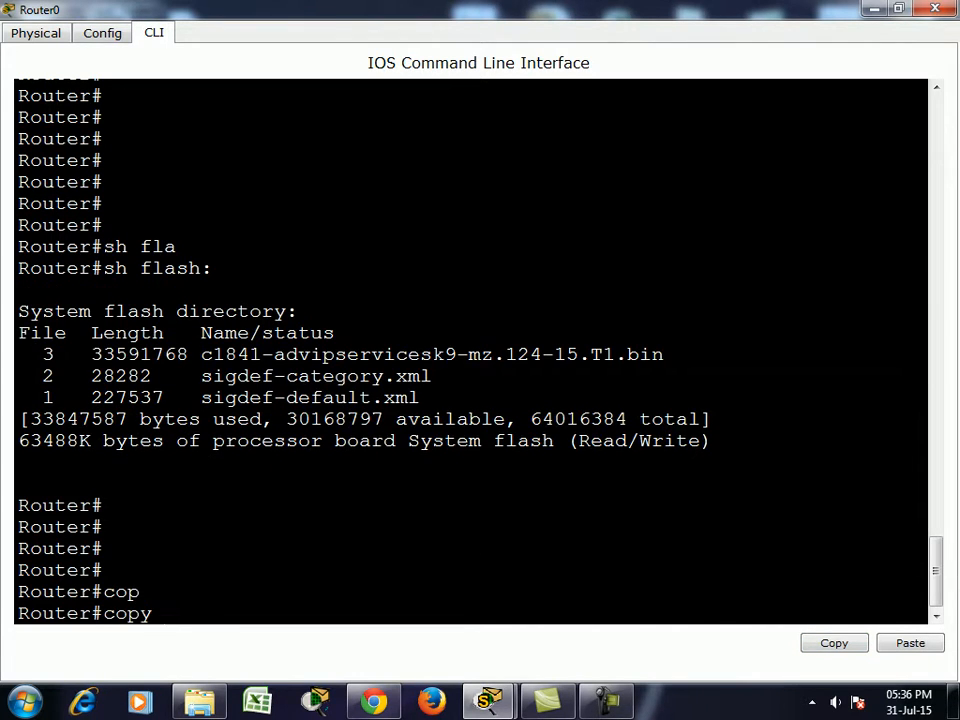
pyautogui.write('fla')
pyautogui.press('Tab')
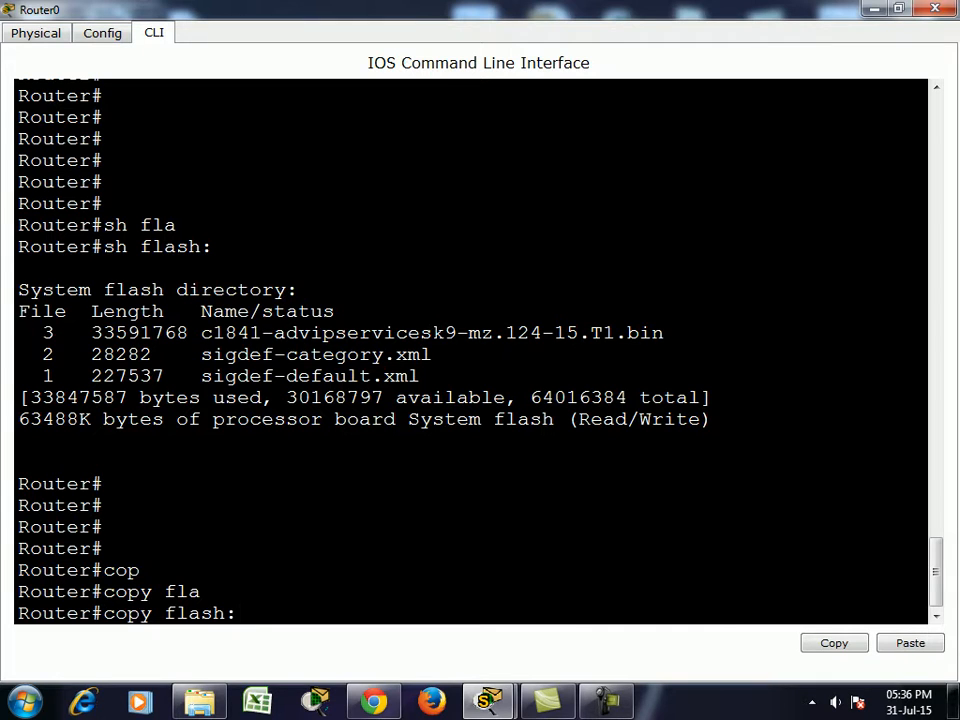
pyautogui.write('tf')
pyautogui.press('Tab')
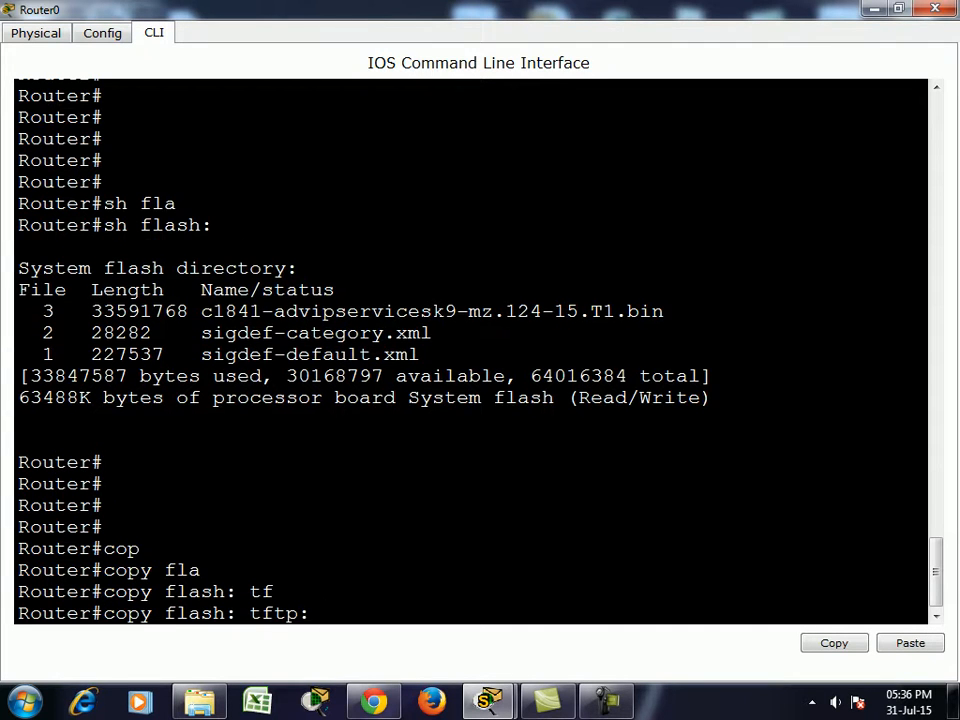
pyautogui.press('Return')
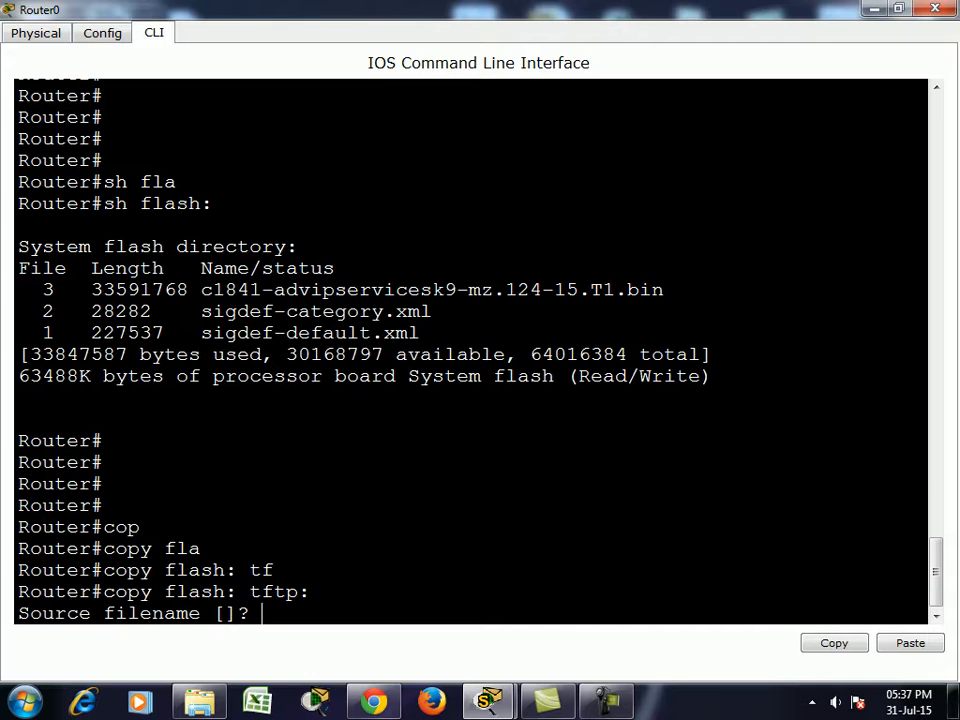
pyautogui.click(910, 643)
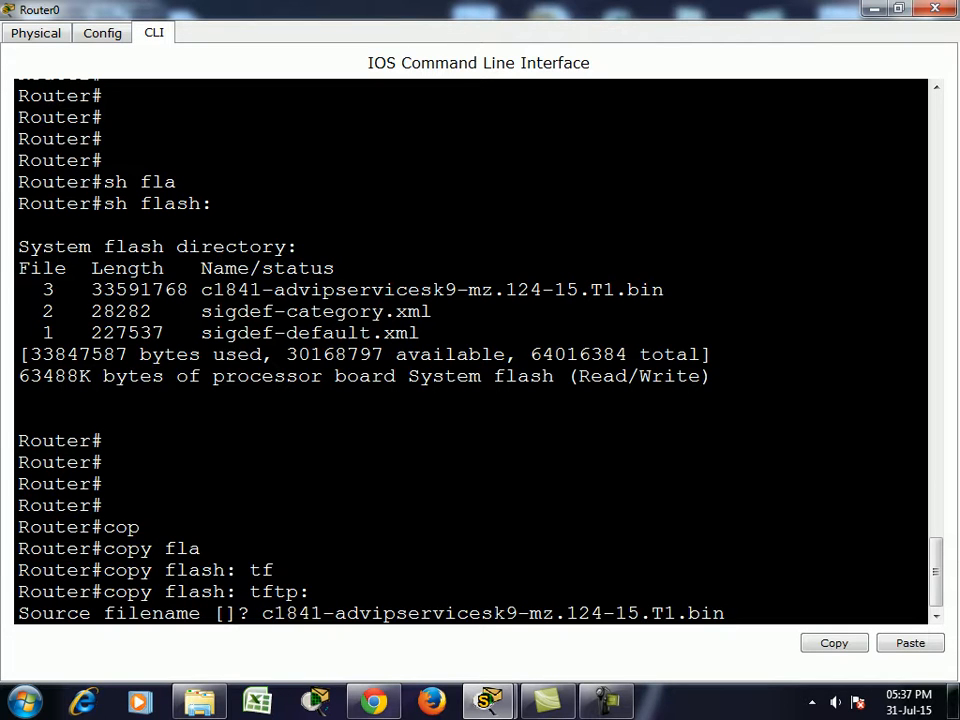
pyautogui.press('Return')
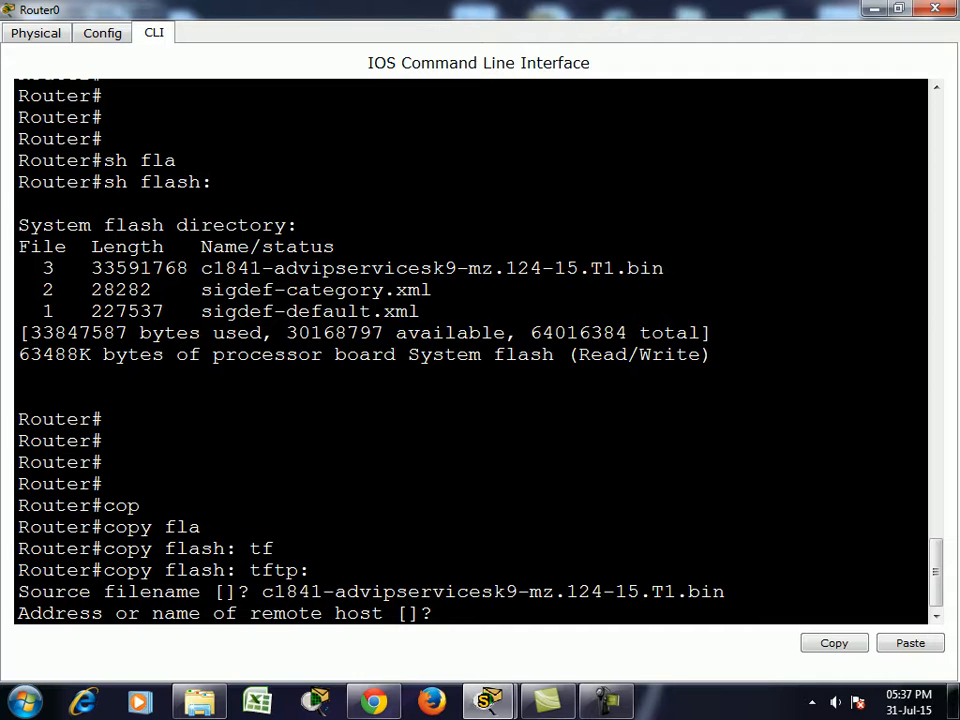
# Complete the copy with remote host 10.0.0.2 and destination filename 1841.bin
pyautogui.write('10.0.0.2')
pyautogui.click(874, 9)
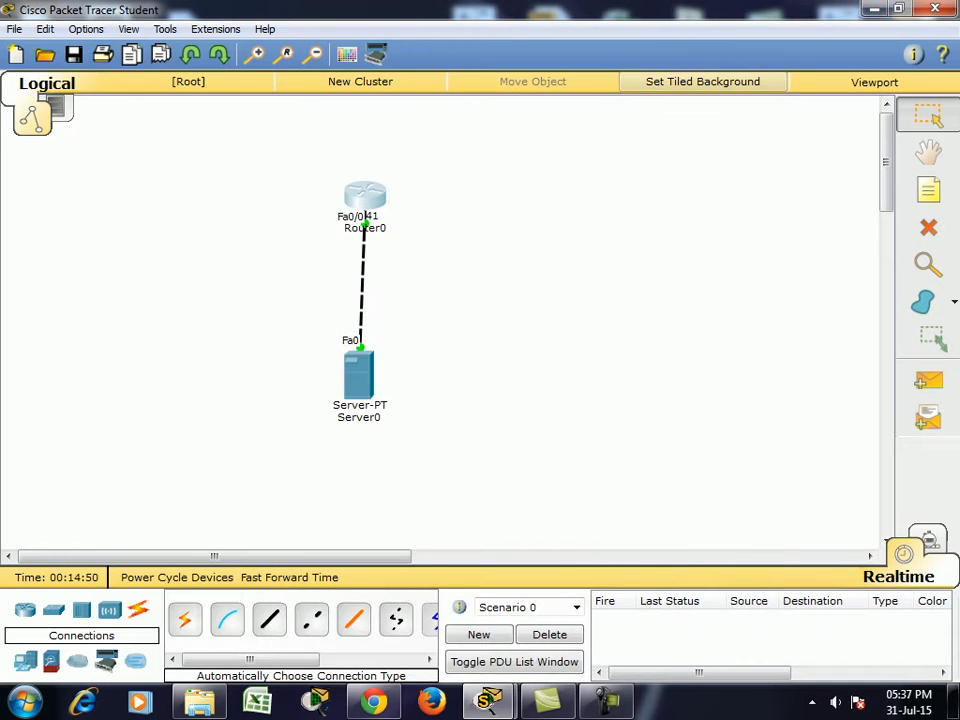
pyautogui.moveTo(42, 170); pyautogui.dragTo(835, 243)
pyautogui.moveTo(274, 300); pyautogui.dragTo(542, 459)
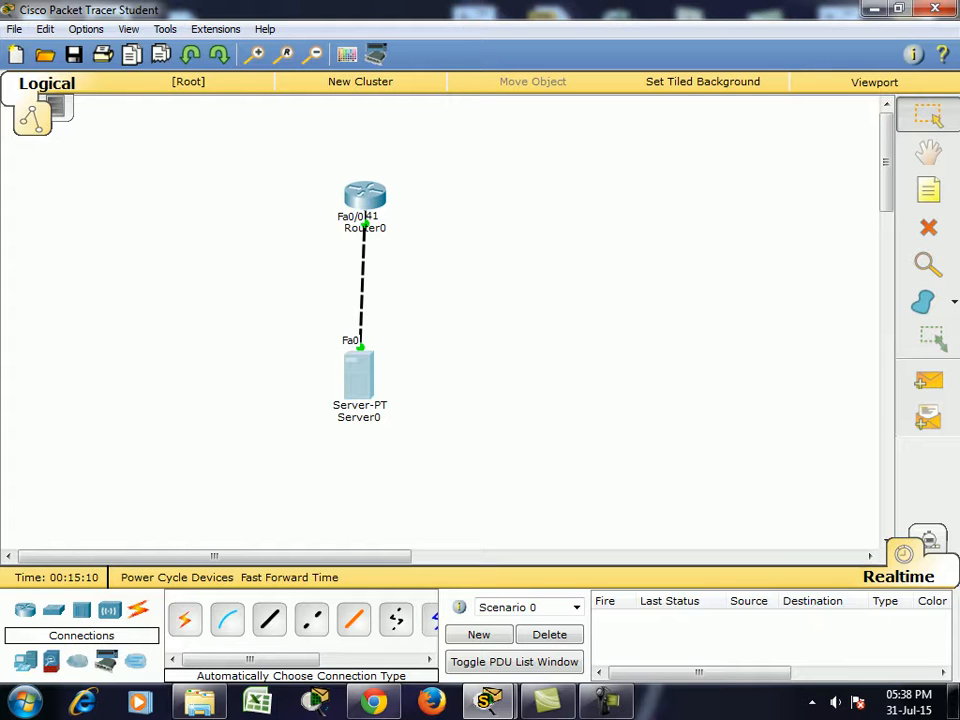
pyautogui.click(365, 196)
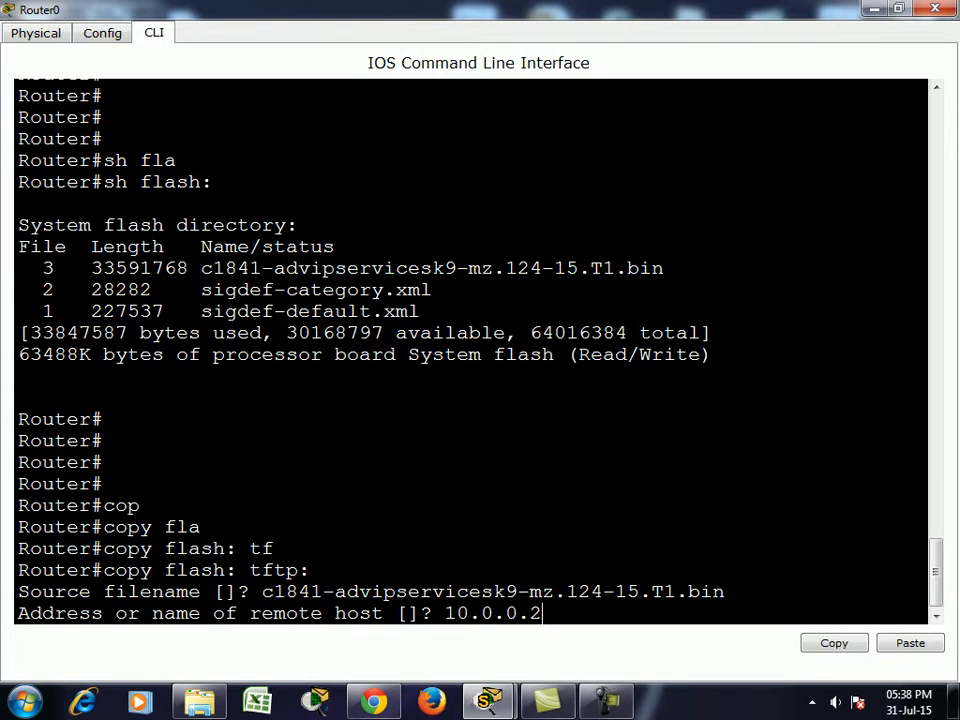
pyautogui.press('Return')
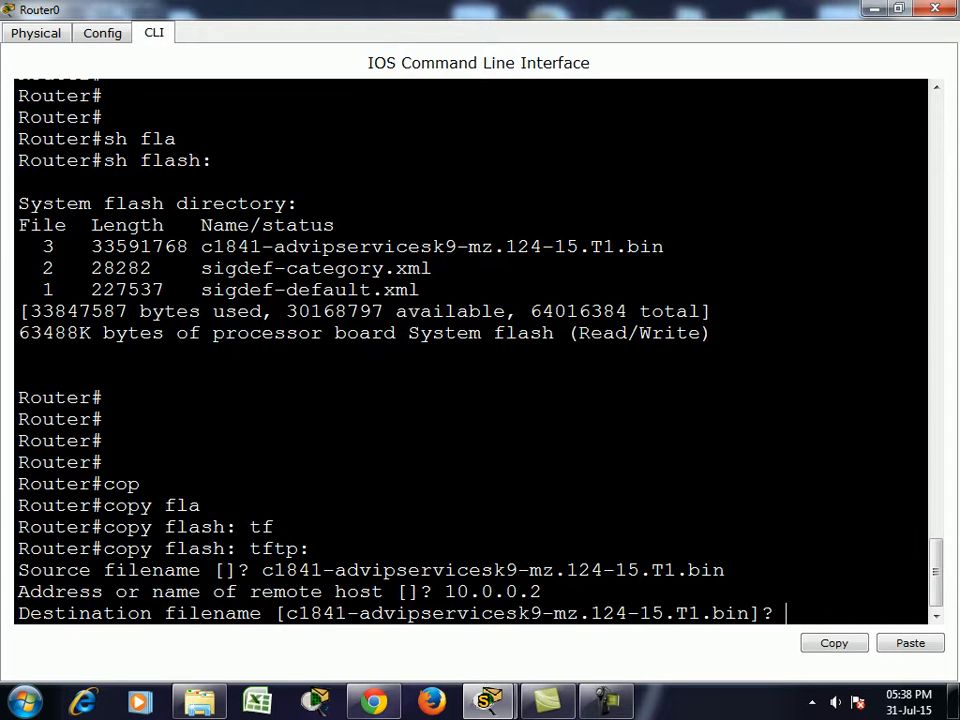
pyautogui.write('1841.bin')
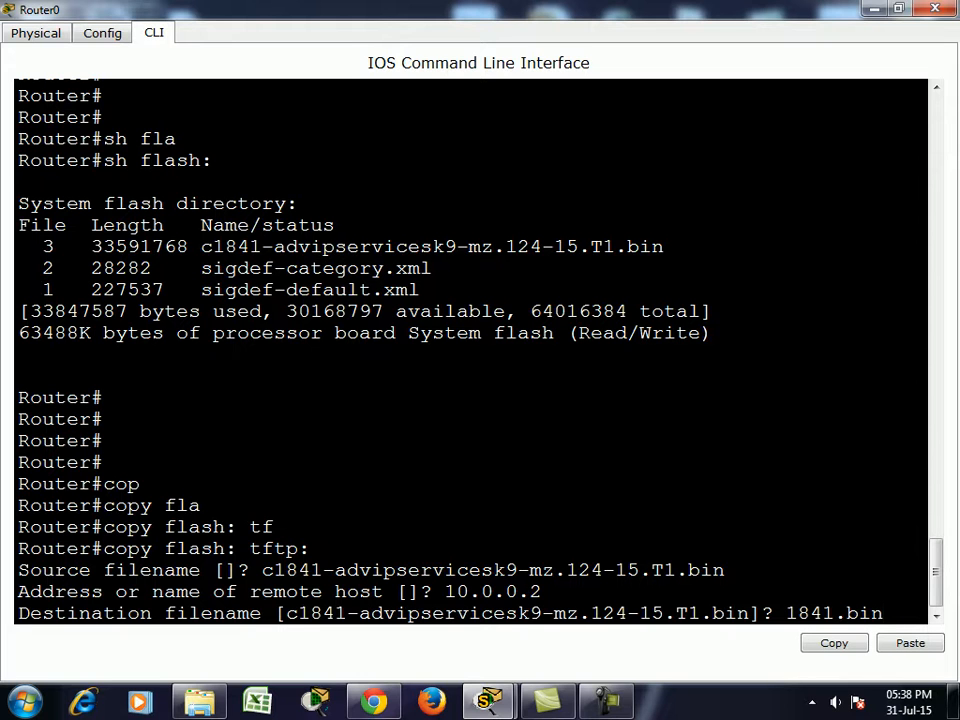
pyautogui.press('Return')
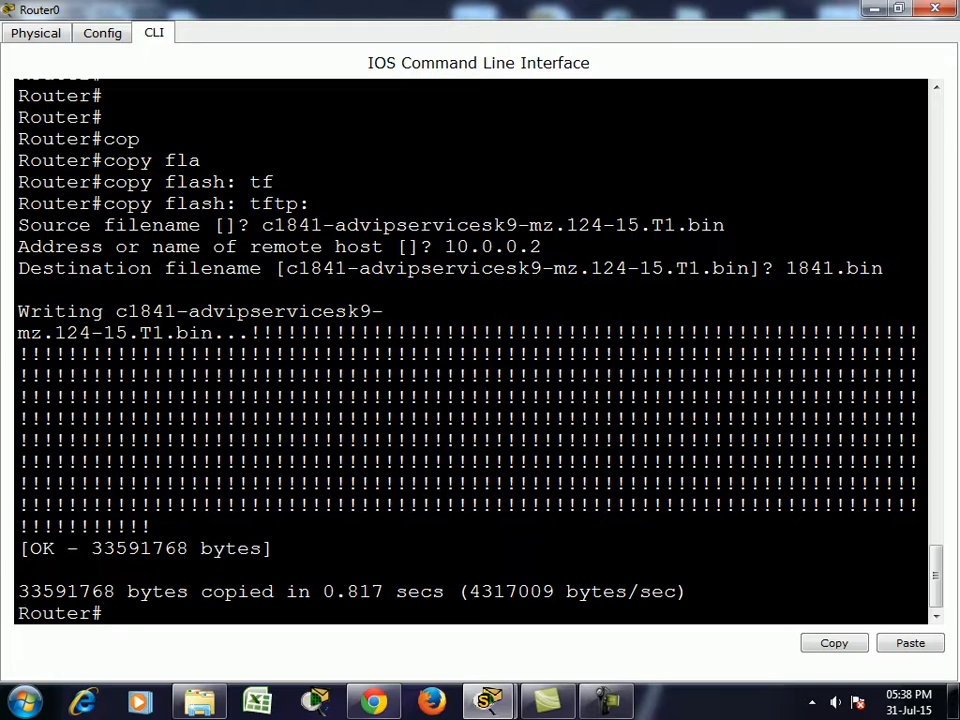
# Check Server0's TFTP service file list for 1841.bin
pyautogui.click(935, 8)
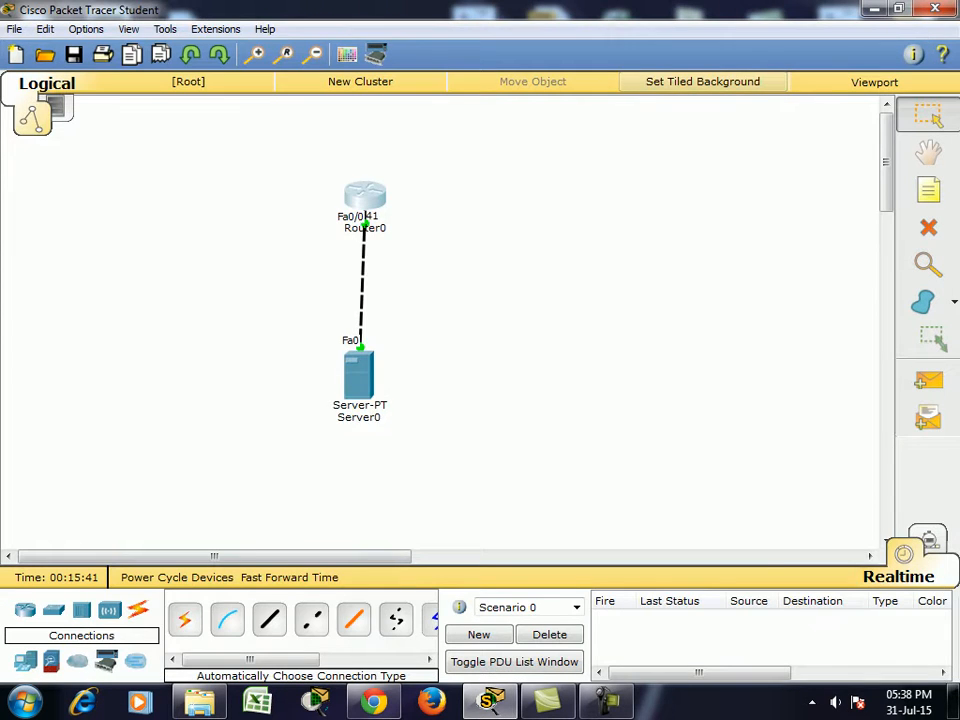
pyautogui.click(360, 375)
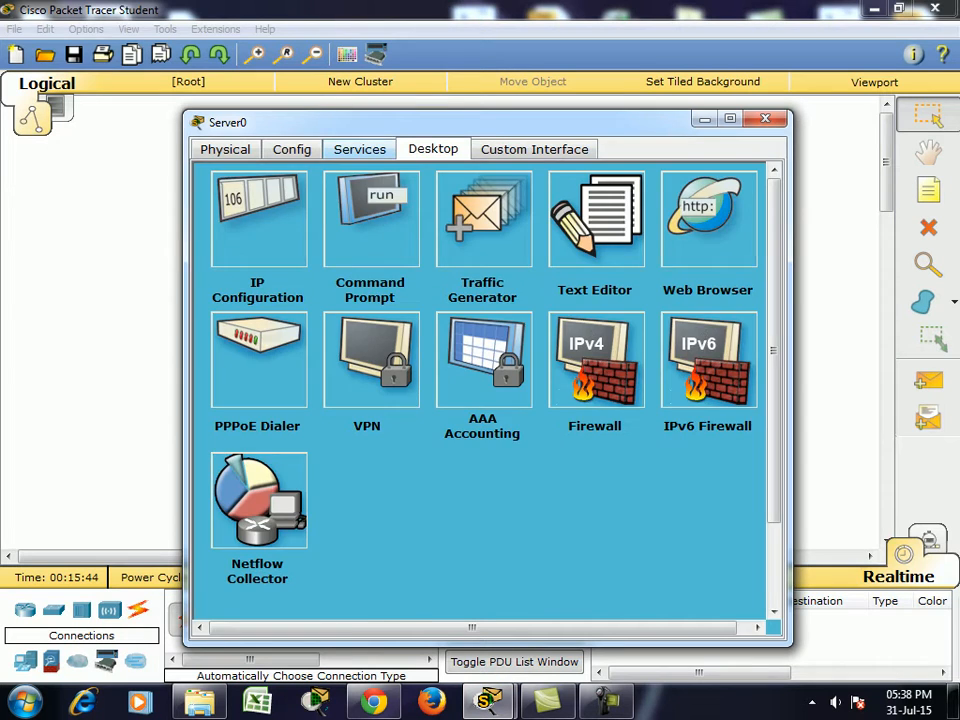
pyautogui.click(359, 148)
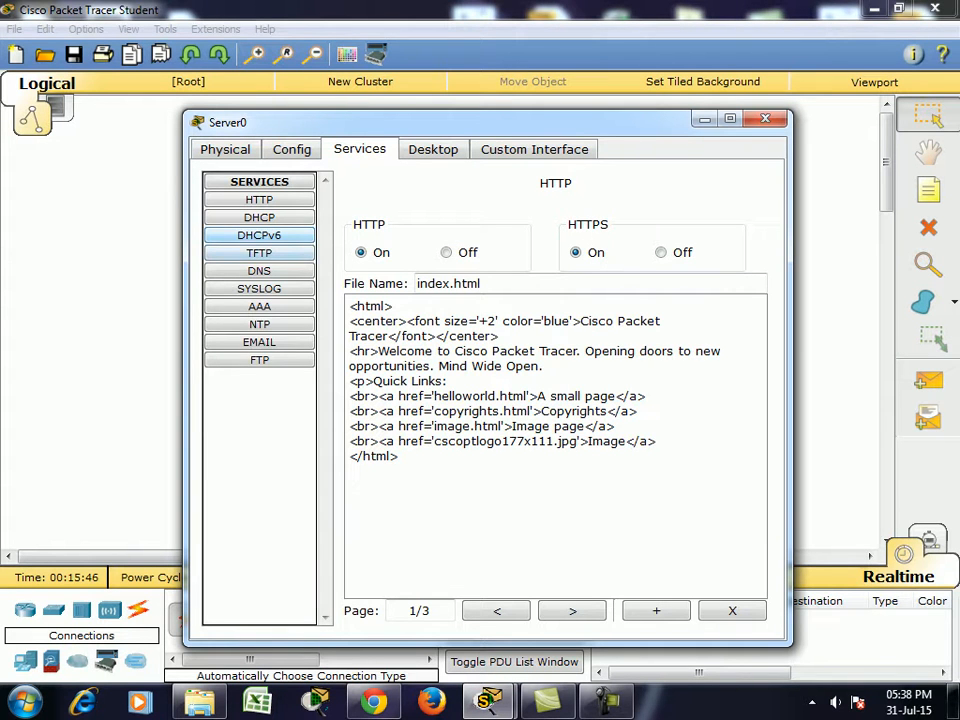
pyautogui.click(259, 253)
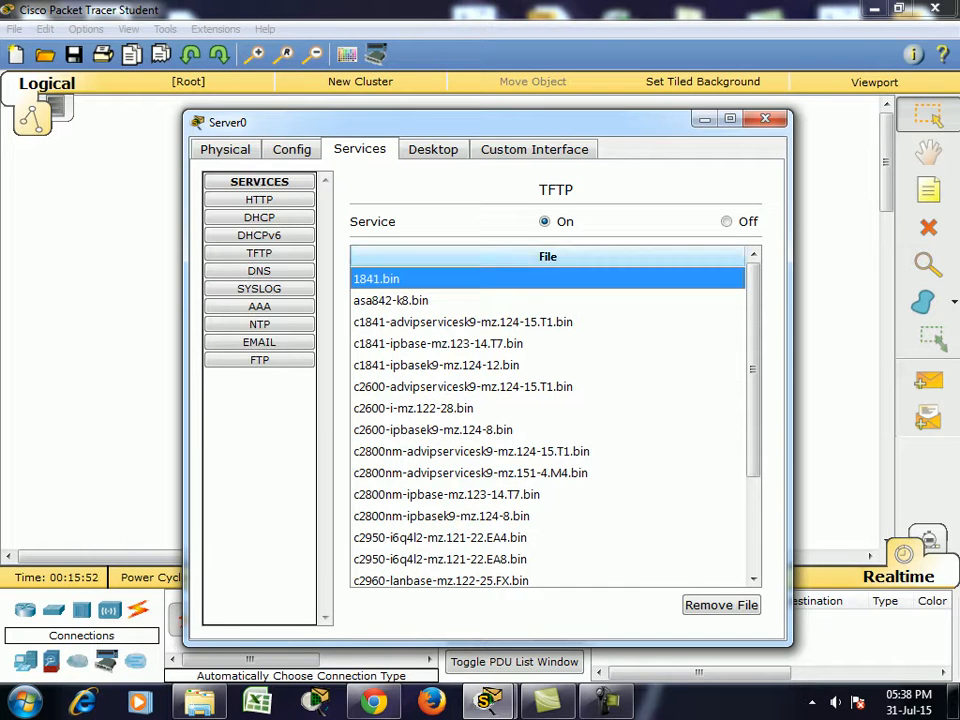
pyautogui.click(765, 119)
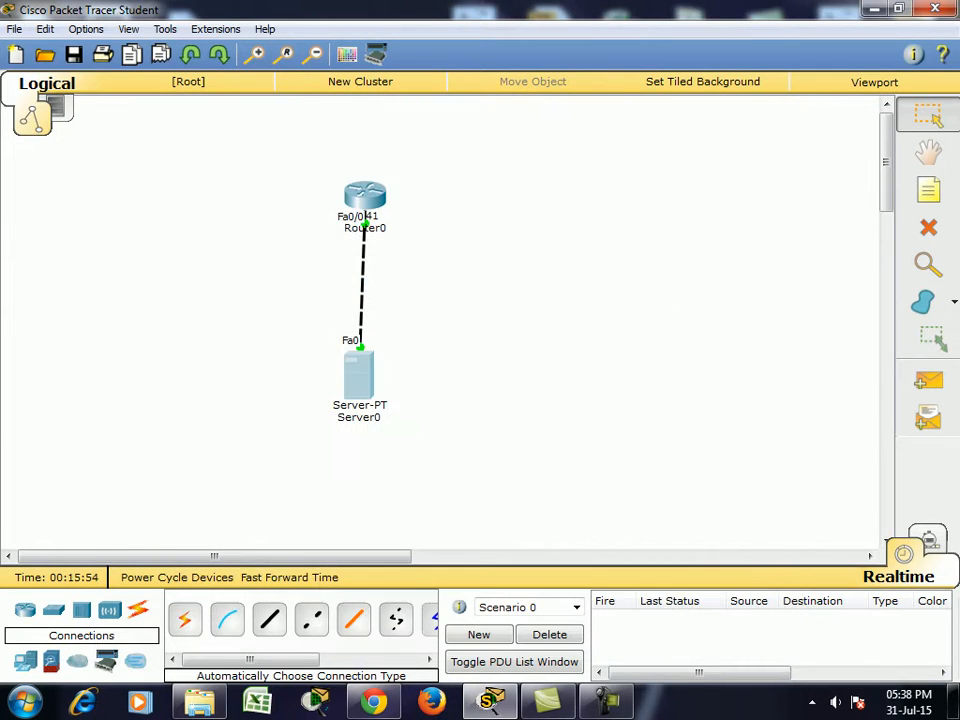
# Return to Router0's command line in a maximized window and show its flash directory again
pyautogui.click(366, 196)
pyautogui.click(730, 119)
pyautogui.press('Return')
pyautogui.press('Return')
pyautogui.press('Return')
pyautogui.press('Return')
pyautogui.write('sh fla')
pyautogui.press('Tab')
pyautogui.press('Return')
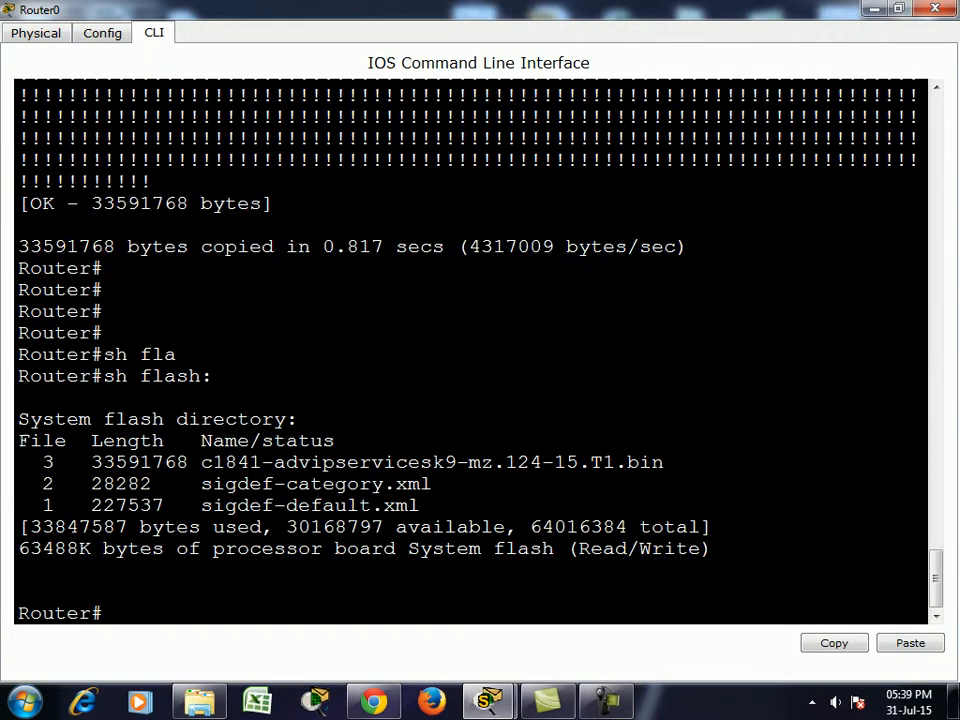
# Delete c1841-advipservicesk9-mz.124-15.T1.bin from Router0's flash and confirm the deletion
pyautogui.write('del')
pyautogui.press('Tab')
pyautogui.write('fla')
pyautogui.press('Tab')
pyautogui.press('Return')
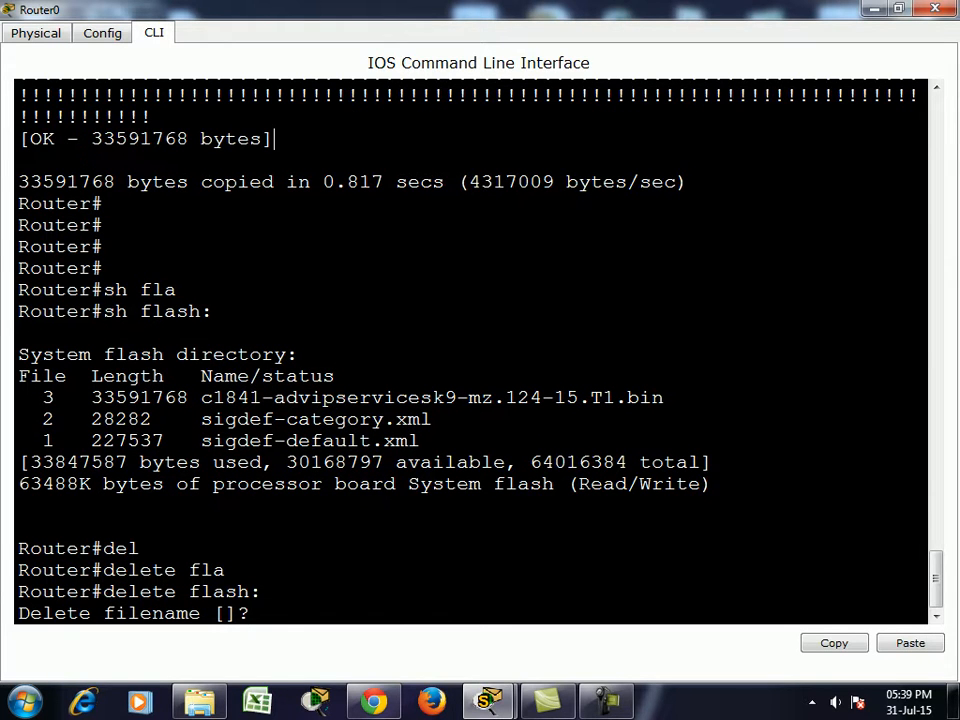
pyautogui.write('c1841-advipservicesk9-mz.124-15.T1.bin')
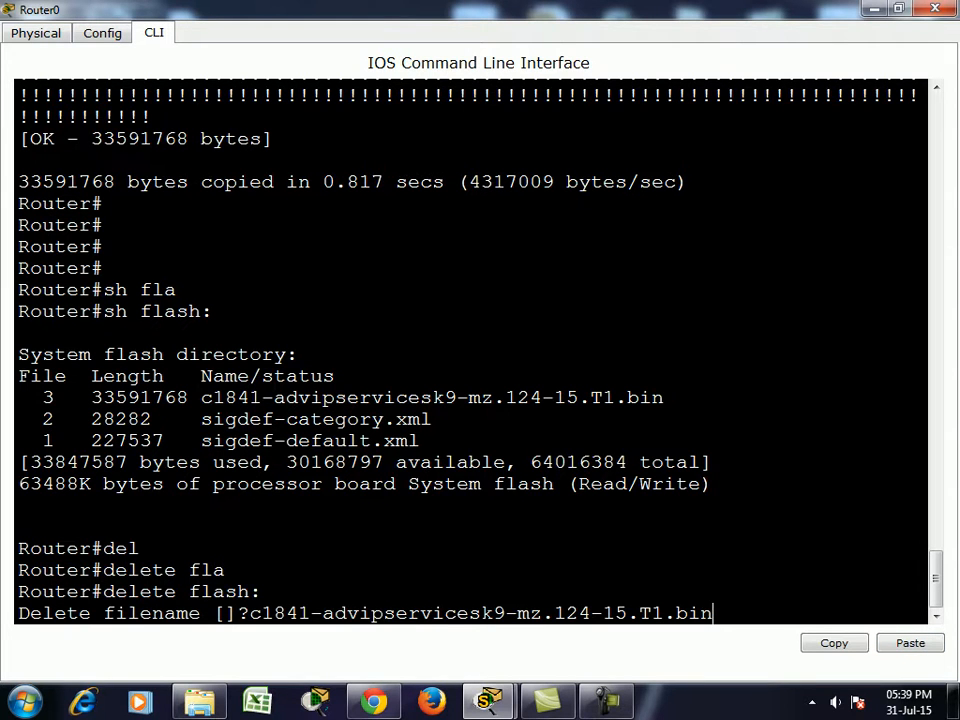
pyautogui.press('Return')
pyautogui.press('Return')
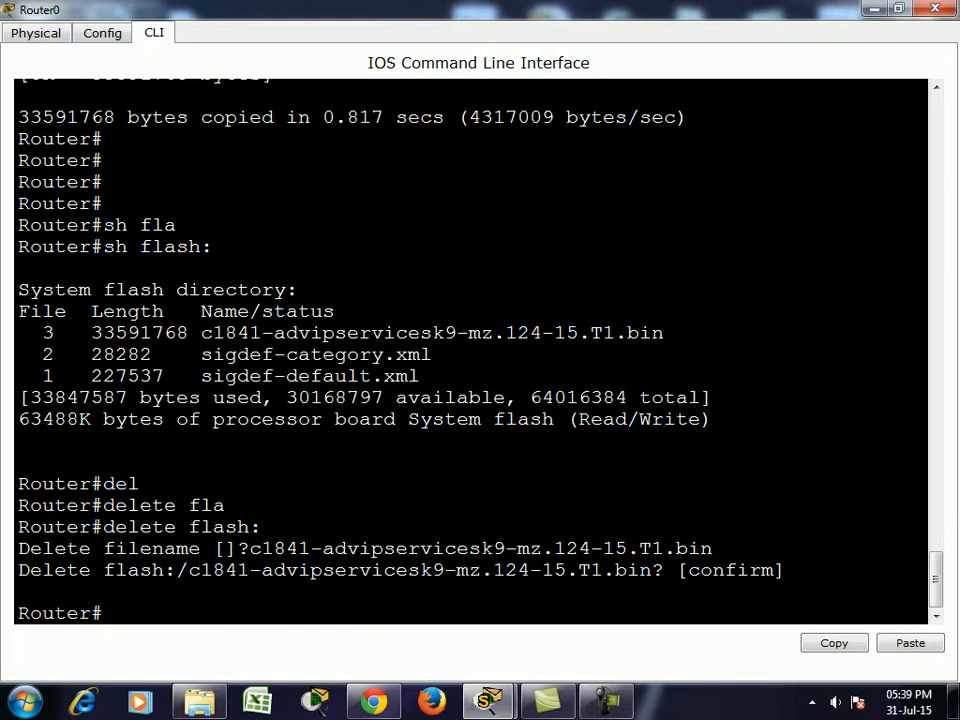
# Show the flash directory to check which files remain after the image deletion
pyautogui.press('Return')
pyautogui.press('Return')
pyautogui.press('Return')
pyautogui.press('Return')
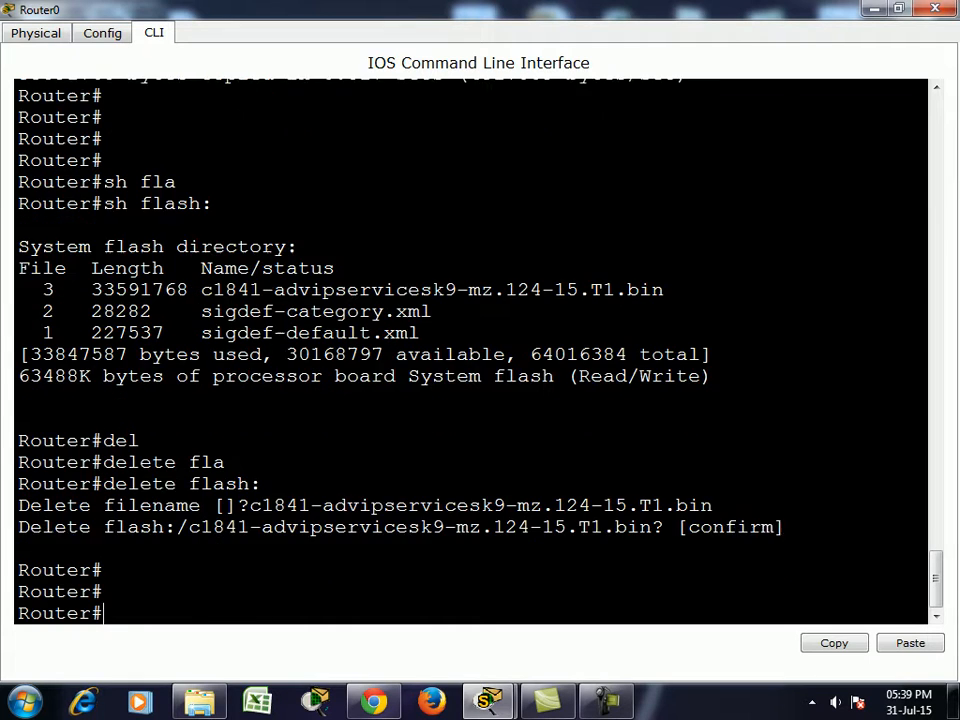
pyautogui.write('sh fla')
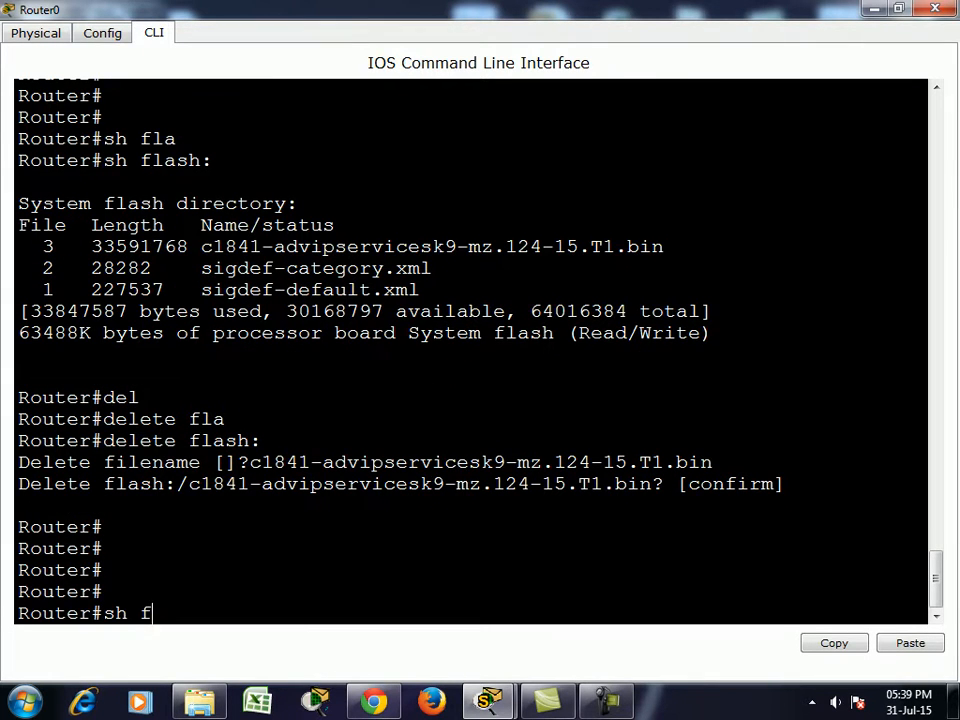
pyautogui.press('Tab')
pyautogui.press('Return')
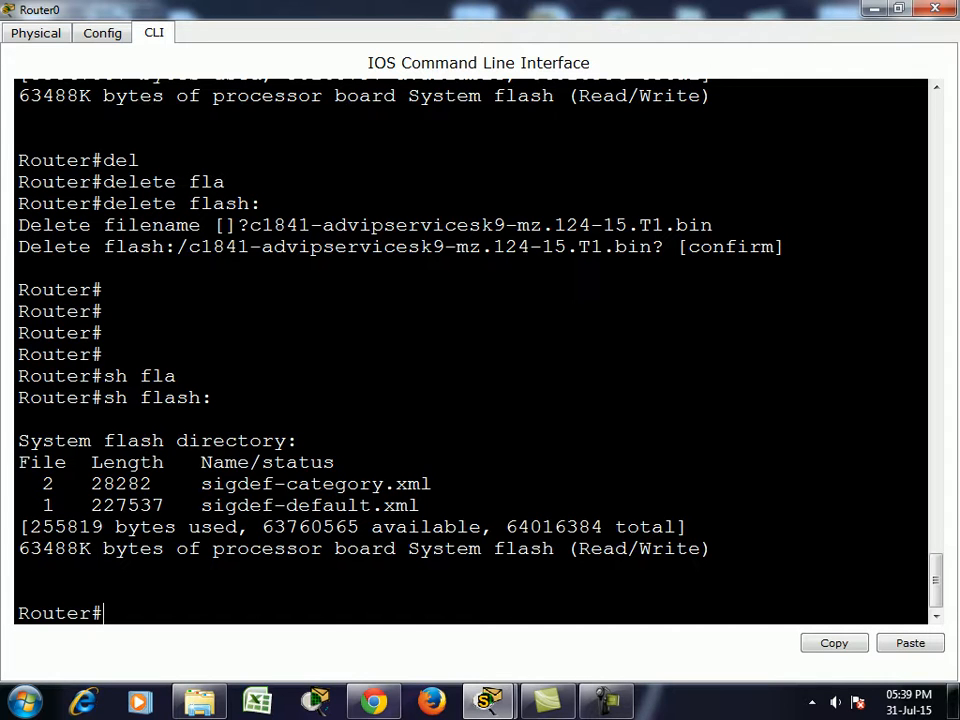
# Reload Router0 and confirm the restart
pyautogui.write('relo')
pyautogui.press('Tab')
pyautogui.press('Return')
pyautogui.press('Return')
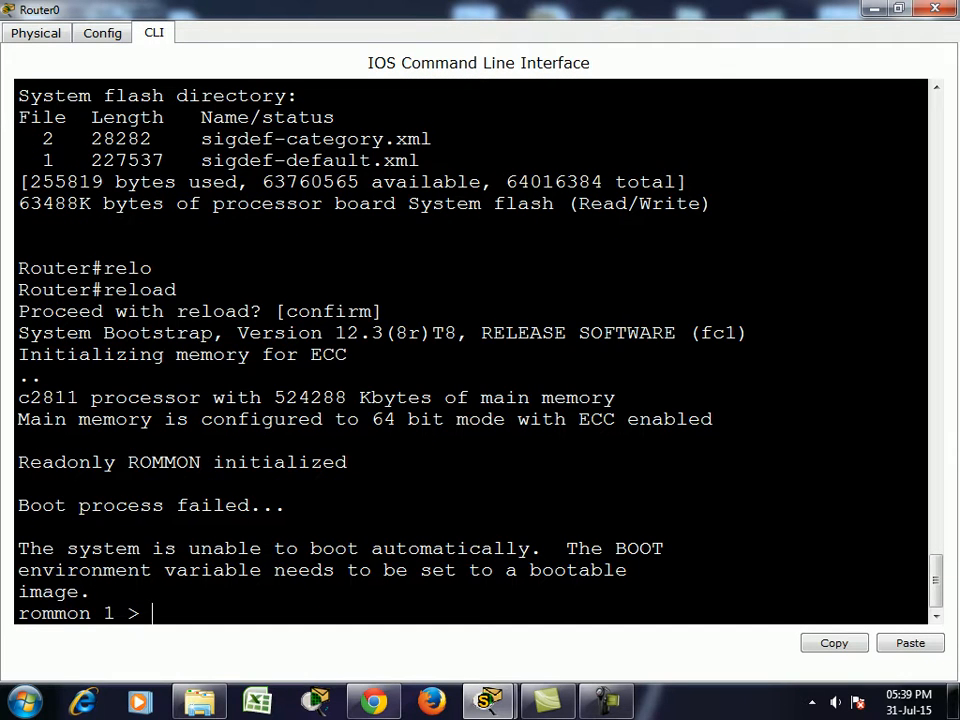
# Fill the screen with blank ROMMON prompts and examine the boot message above them
pyautogui.press('Return')
pyautogui.press('Return')
pyautogui.press('Return')
pyautogui.press('Return')
pyautogui.press('Return')
pyautogui.press('Return')
pyautogui.press('Return')
pyautogui.press('Return')
pyautogui.press('Return')
pyautogui.press('Return')
pyautogui.press('Return')
pyautogui.press('Return')
pyautogui.press('Return')
pyautogui.press('Return')
pyautogui.press('Return')
pyautogui.press('Return')
pyautogui.press('Return')
pyautogui.press('Return')
pyautogui.press('Return')
pyautogui.press('Return')
pyautogui.press('Return')
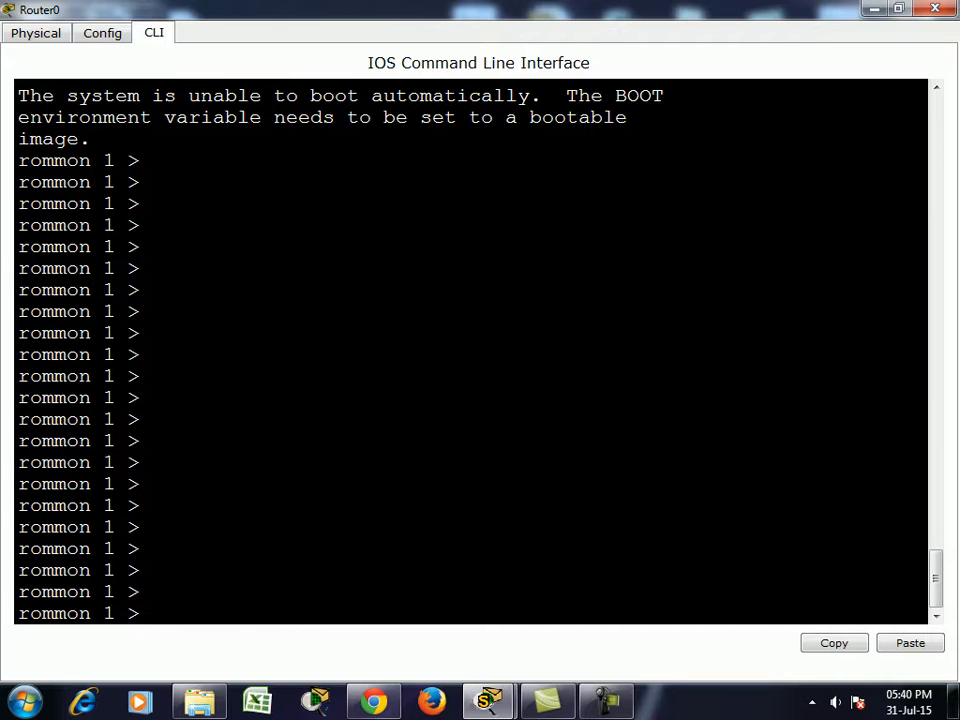
pyautogui.moveTo(566, 95); pyautogui.dragTo(636, 95)
pyautogui.moveTo(68, 95); pyautogui.dragTo(628, 117)
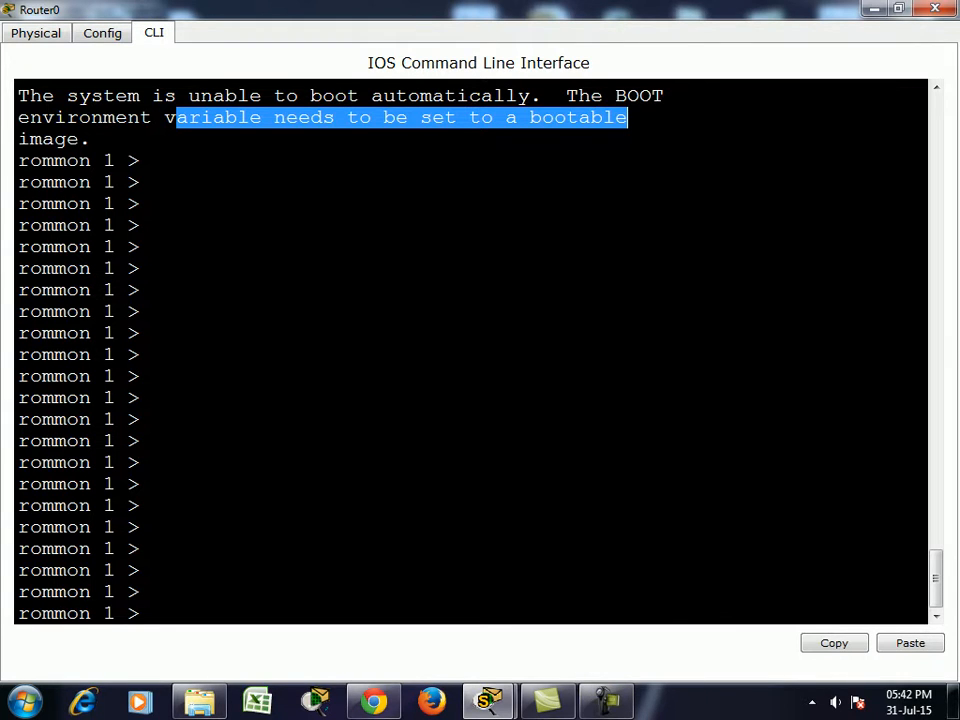
# Run tftpdnld at the ROMMON prompt and examine the variables required for the image transfer
pyautogui.write('tftpdnl')
pyautogui.write('d')
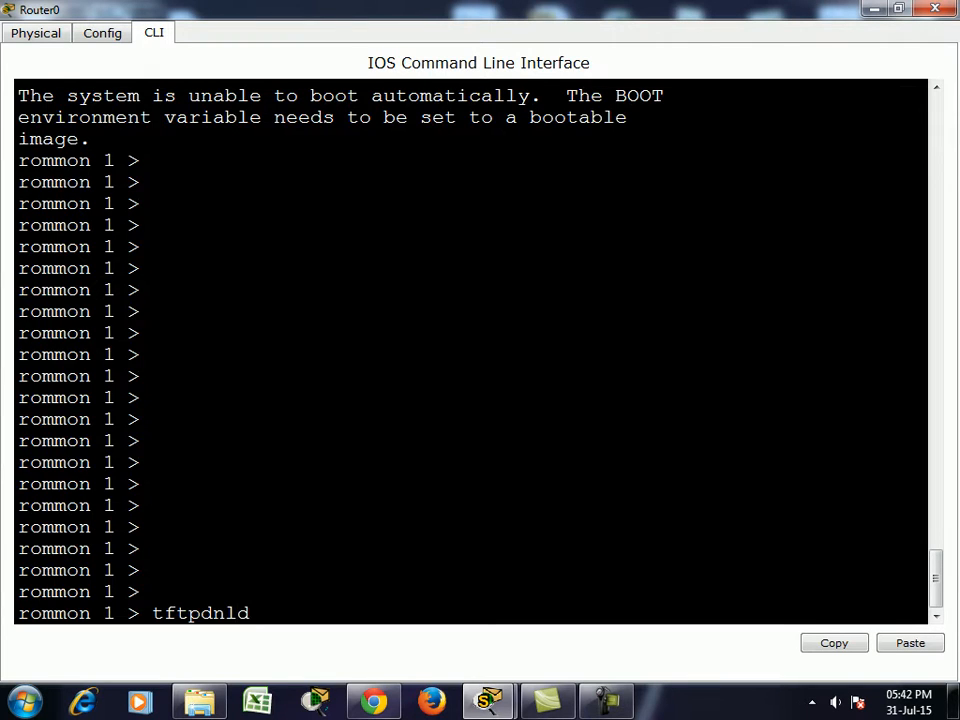
pyautogui.press('Return')
pyautogui.moveTo(141, 246); pyautogui.dragTo(570, 333)
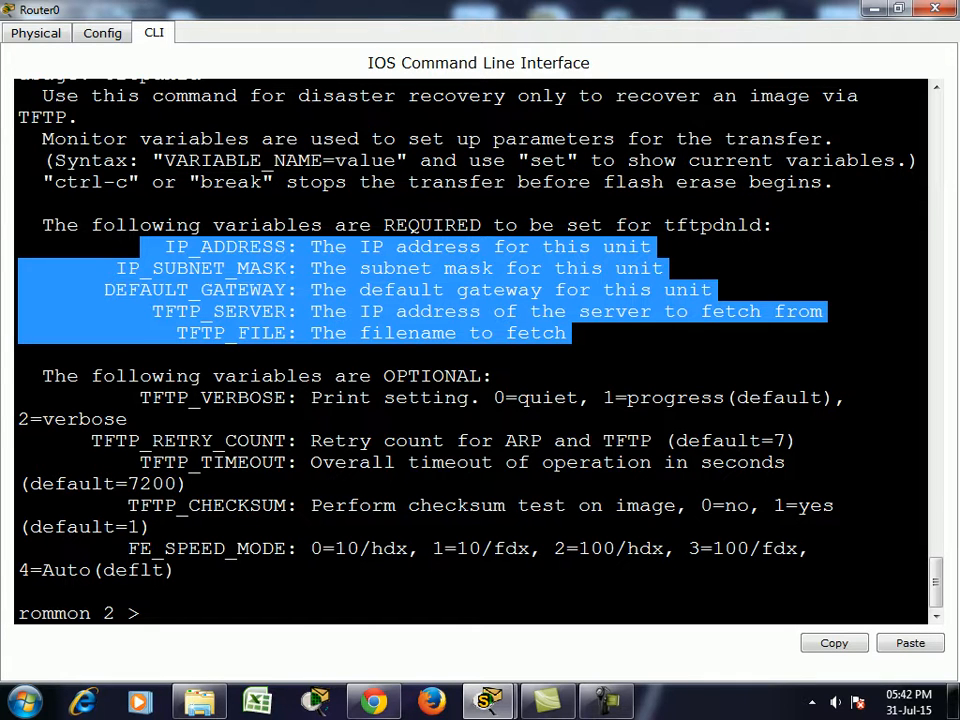
# Set the ROMMON variables IP_ADDRESS to 10.0.0.1 and IP_SUBNET_MASK to 255.0.0.0
pyautogui.click(152, 613)
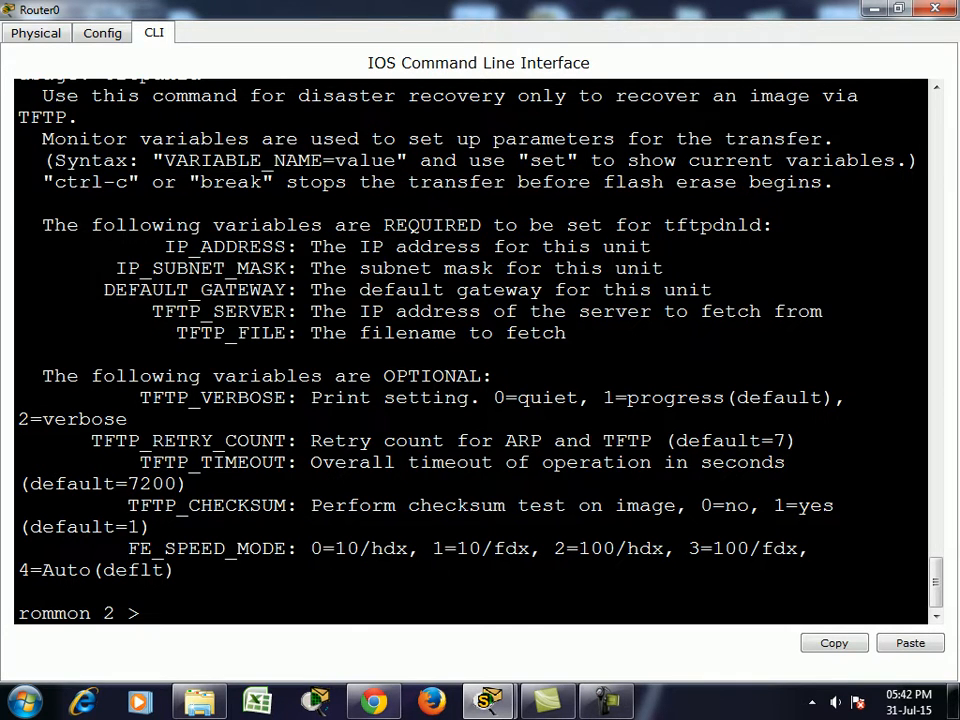
pyautogui.write('ip')
pyautogui.press('BackSpace')
pyautogui.press('BackSpace')
pyautogui.press('Return')
pyautogui.write('IP')
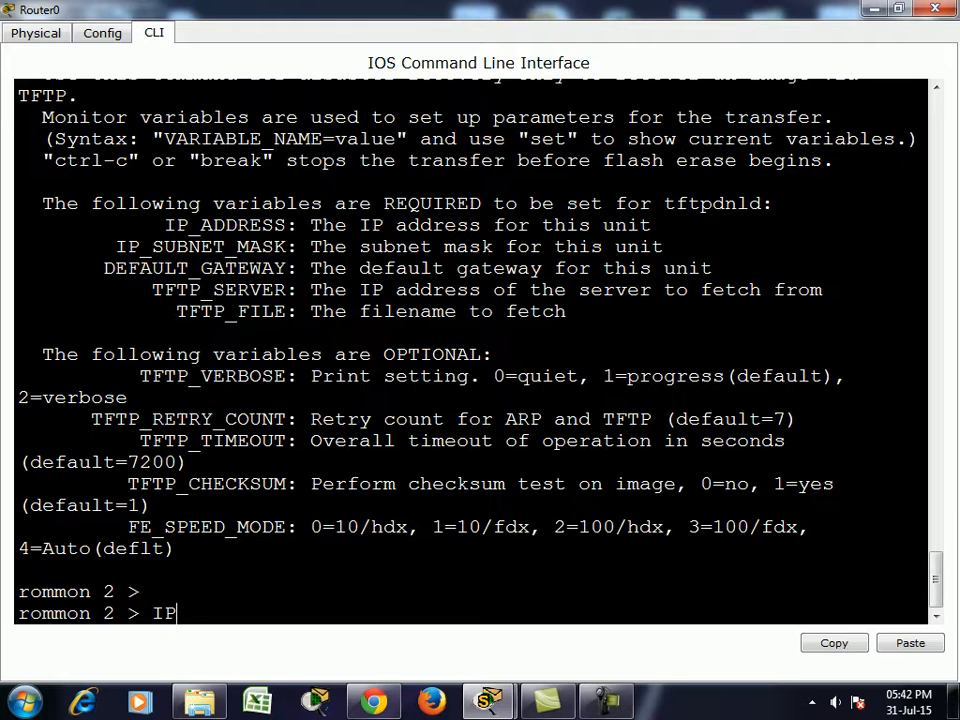
pyautogui.write(' ADDRESS')
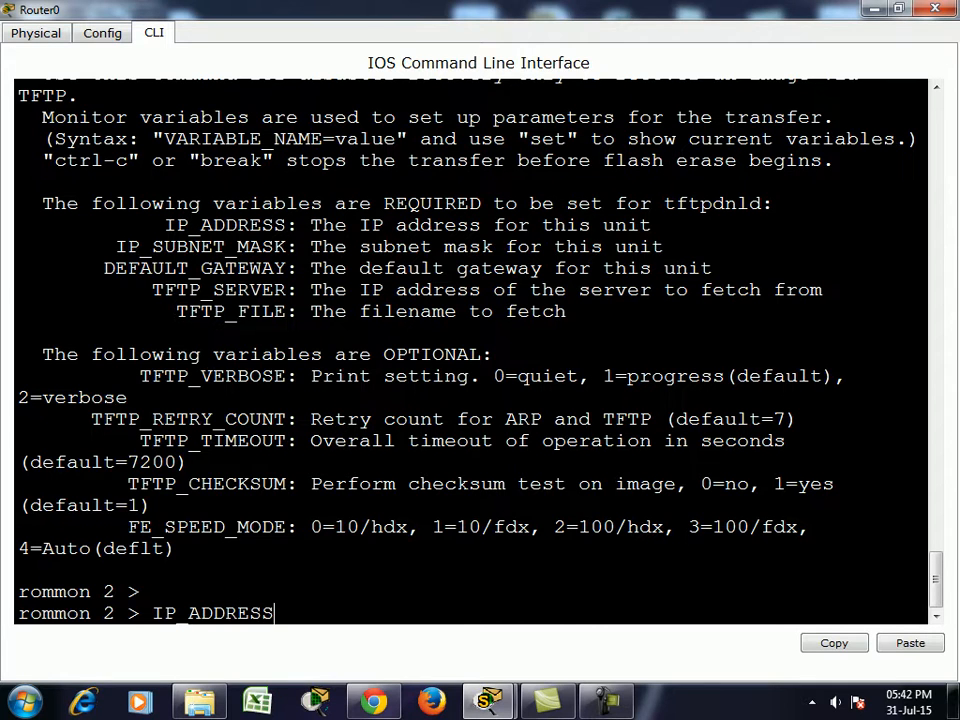
pyautogui.write('=10.0.0.1')
pyautogui.press('Return')
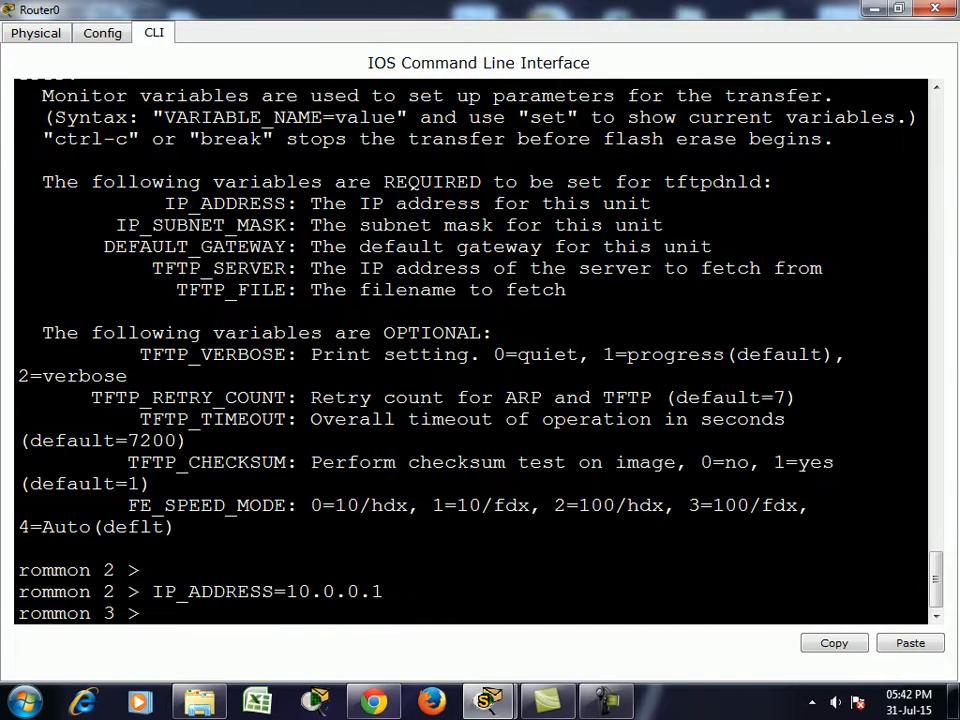
pyautogui.write('IP_SUBNET_MASK=255.0.0.0')
pyautogui.press('Return')
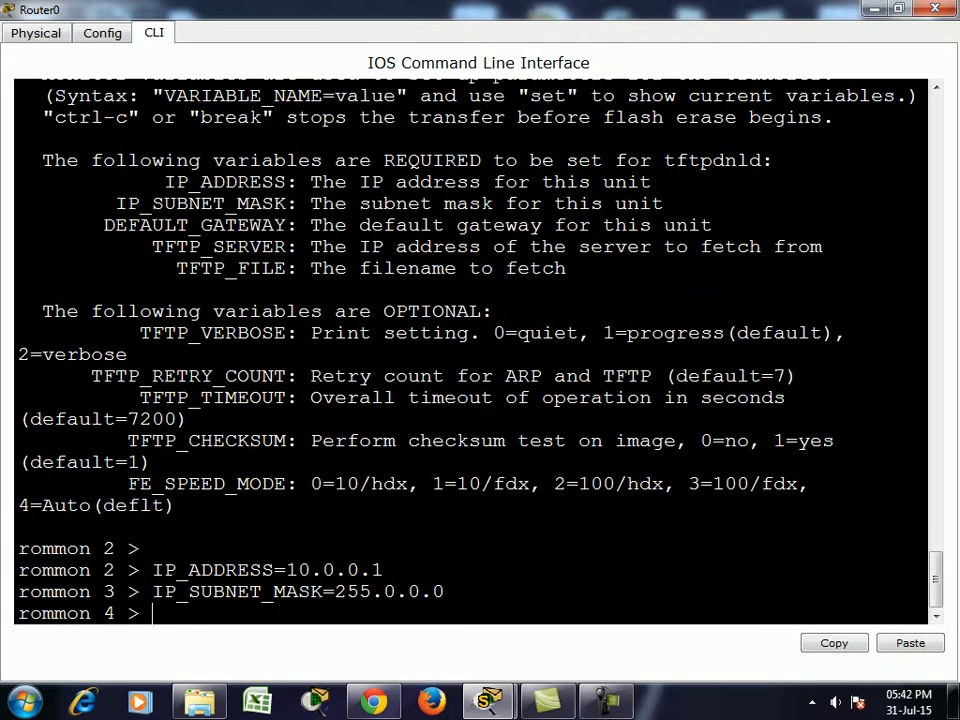
# Enter DEAFAULT_GATEWAY=10.0.0.1 and begin the TFTP_SERVER variable at the ROMMON prompt
pyautogui.write('DEAFA')
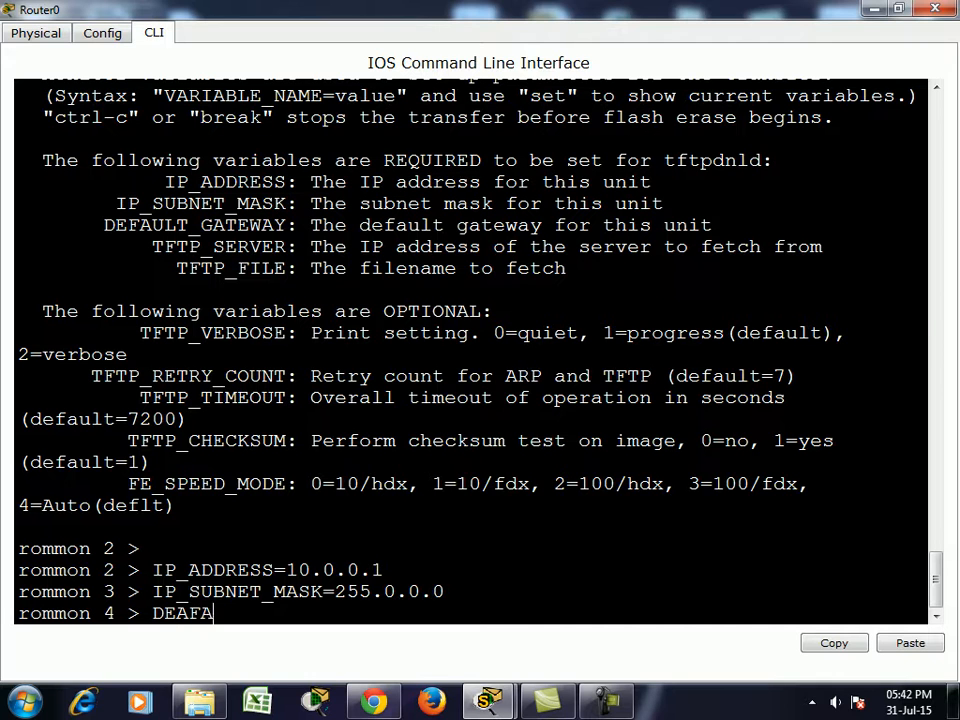
pyautogui.write('ULT ')
pyautogui.write('GATEW')
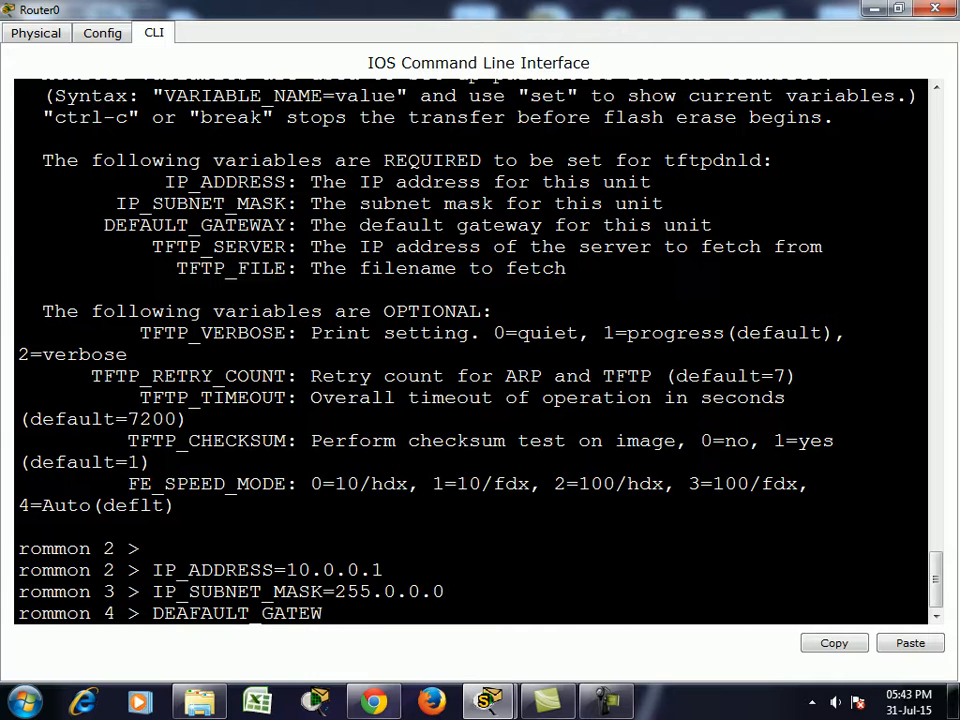
pyautogui.write('AY=10.0.0.1')
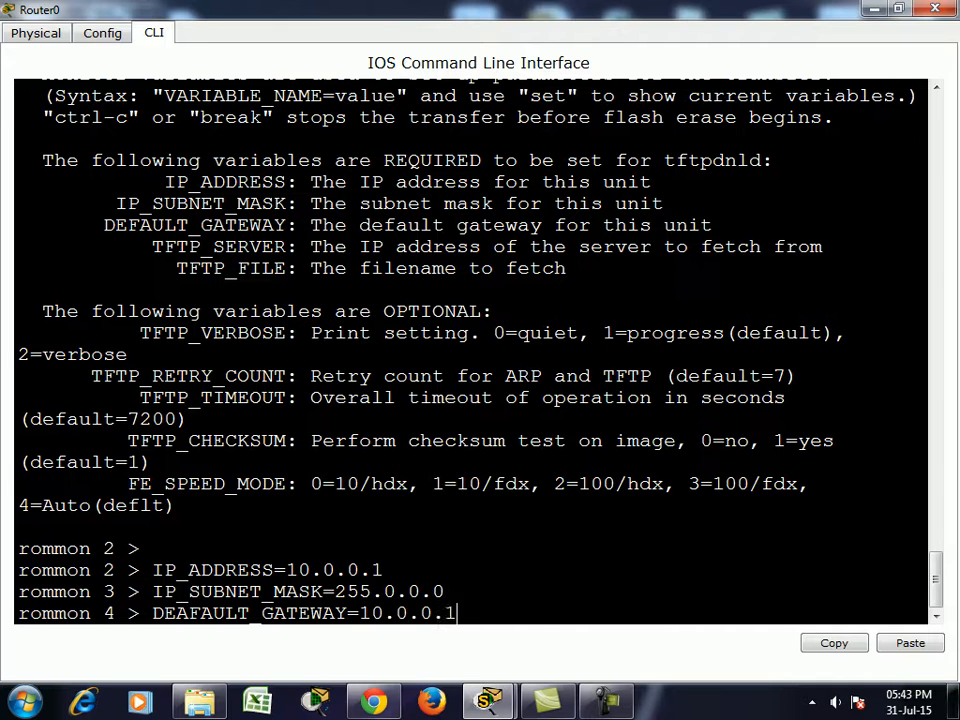
pyautogui.press('Return')
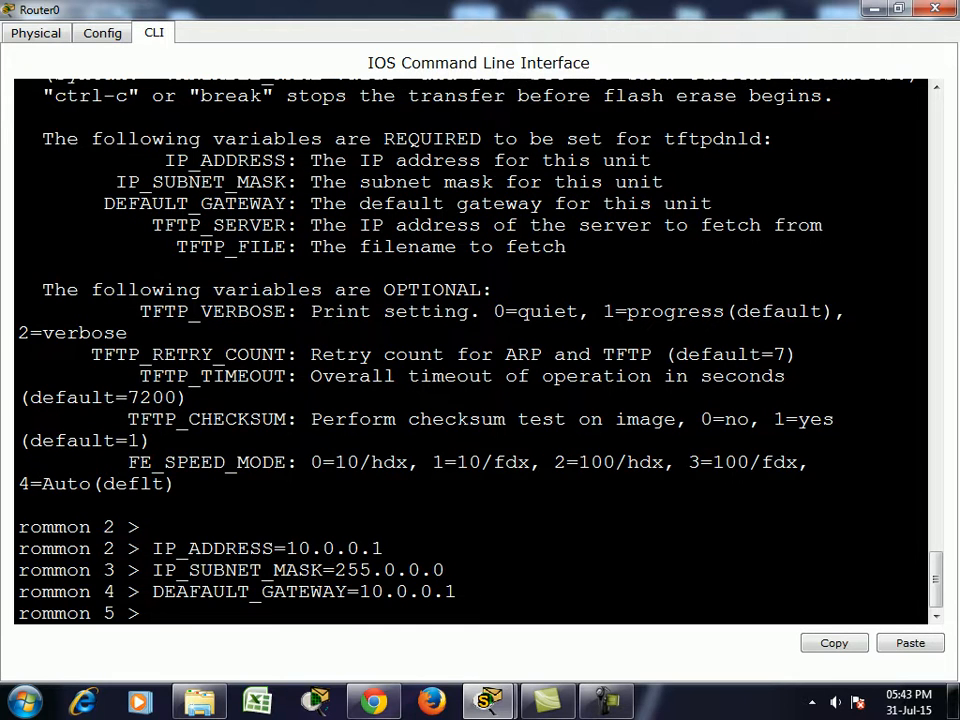
pyautogui.write('TFTP_SERVER')
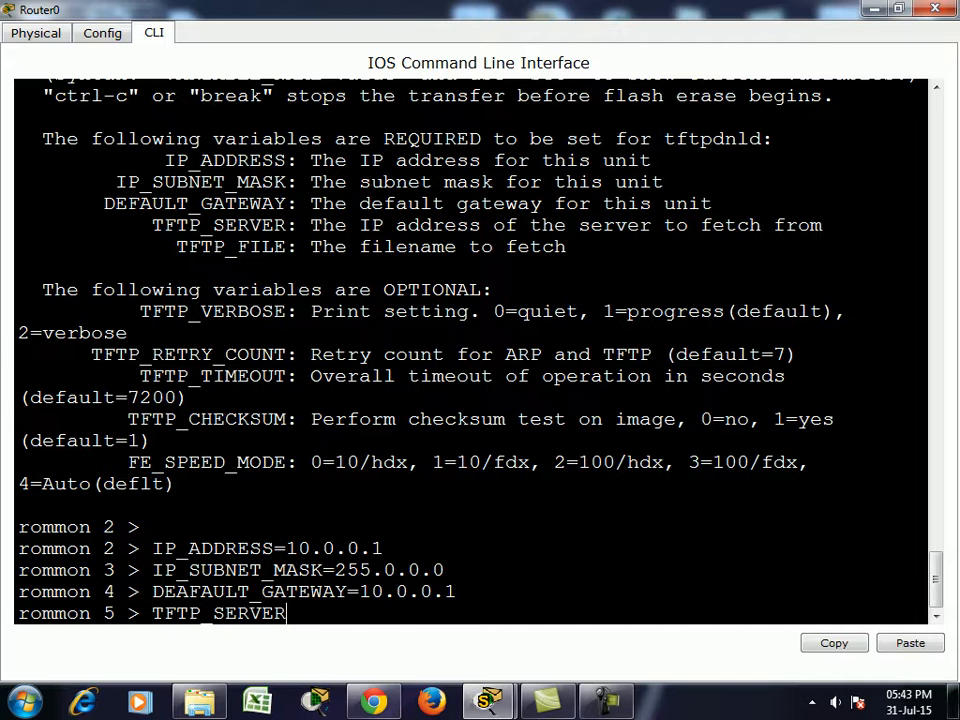
# Reset the router from ROMMON to discard the entered variables, and fill the screen with blank prompts
pyautogui.press('Return')
pyautogui.press('Return')
pyautogui.press('Return')
pyautogui.press('Return')
pyautogui.press('Return')
pyautogui.press('Return')
pyautogui.press('Return')
pyautogui.press('Return')
pyautogui.press('Return')
pyautogui.press('Return')
pyautogui.press('Return')
pyautogui.press('Return')
pyautogui.press('Return')
pyautogui.press('Return')
pyautogui.press('Return')
pyautogui.press('Return')
pyautogui.press('Return')
pyautogui.press('Return')
pyautogui.press('Return')
pyautogui.press('Return')
pyautogui.press('Return')
pyautogui.press('Return')
pyautogui.press('Return')
pyautogui.press('Return')
pyautogui.press('Return')
pyautogui.press('Return')
pyautogui.write('RESET')
pyautogui.press('Return')
pyautogui.press('Return')
pyautogui.press('Return')
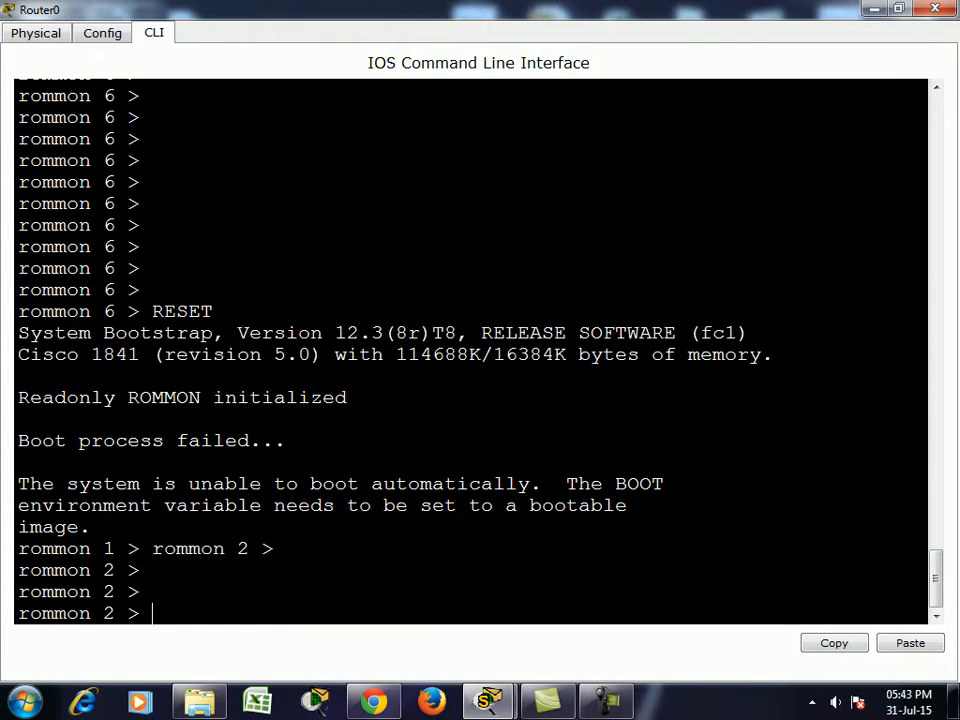
pyautogui.press('Return')
pyautogui.press('Return')
pyautogui.press('Return')
pyautogui.press('Return')
pyautogui.press('Return')
pyautogui.press('Return')
pyautogui.press('Return')
pyautogui.press('Return')
pyautogui.press('Return')
pyautogui.press('Return')
pyautogui.press('Return')
pyautogui.press('Return')
pyautogui.press('Return')
pyautogui.press('Return')
pyautogui.press('Return')
pyautogui.press('Return')
pyautogui.press('Return')
pyautogui.press('Return')
pyautogui.press('Return')
pyautogui.press('Return')
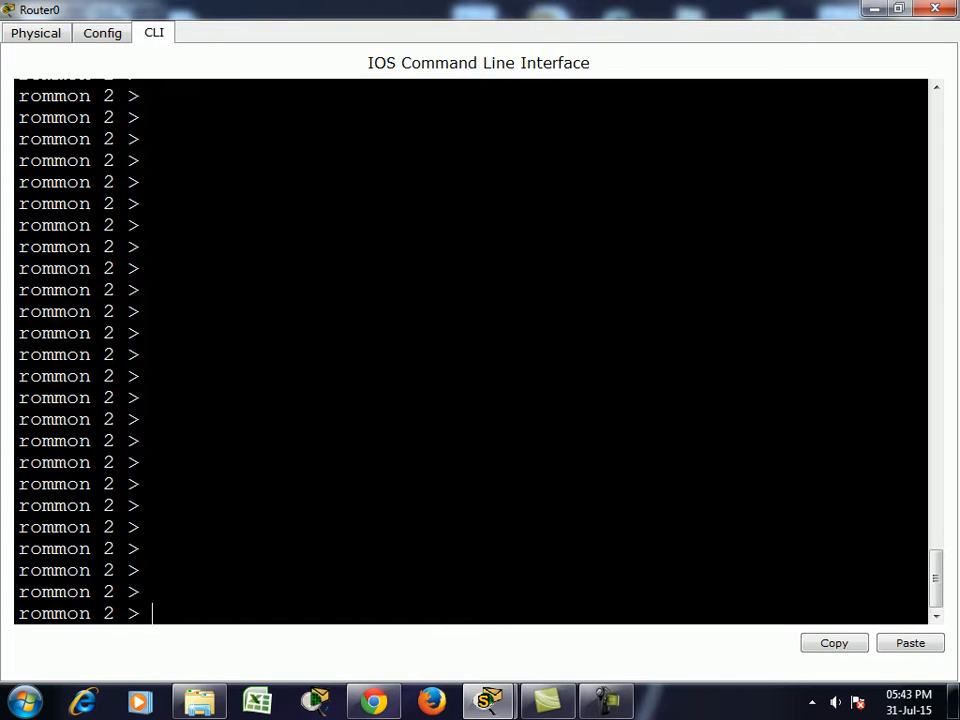
# Display the tftpdnld variable list and set IP_ADDRESS to 10.0.0.1 for the router
pyautogui.write('TFTPDNLD')
pyautogui.press('Return')
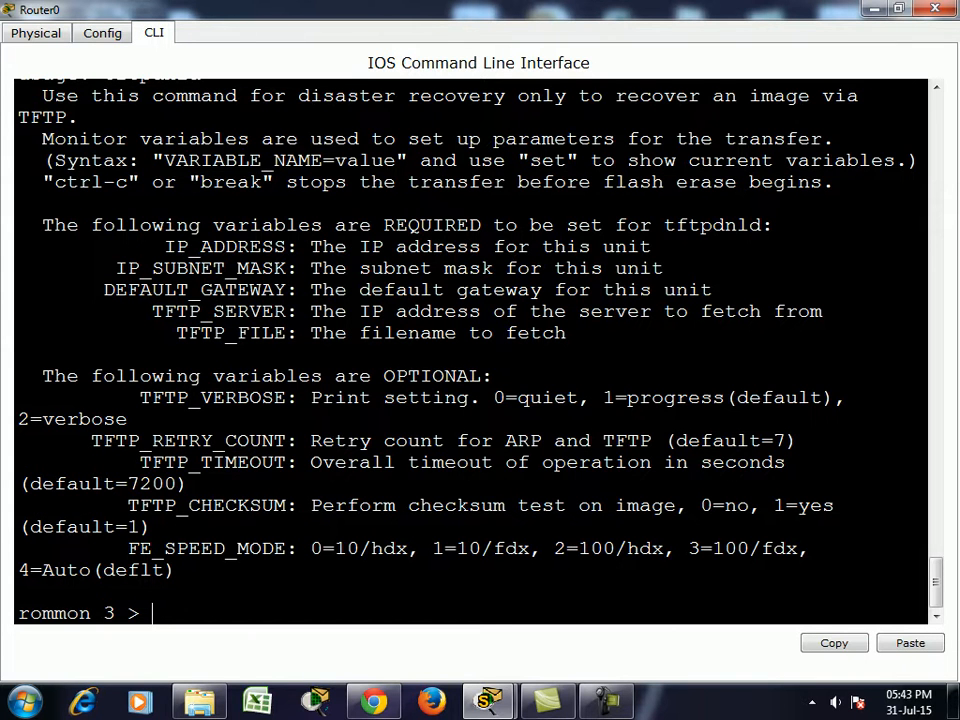
pyautogui.write('IP_ADDRES=10.0.0.1')
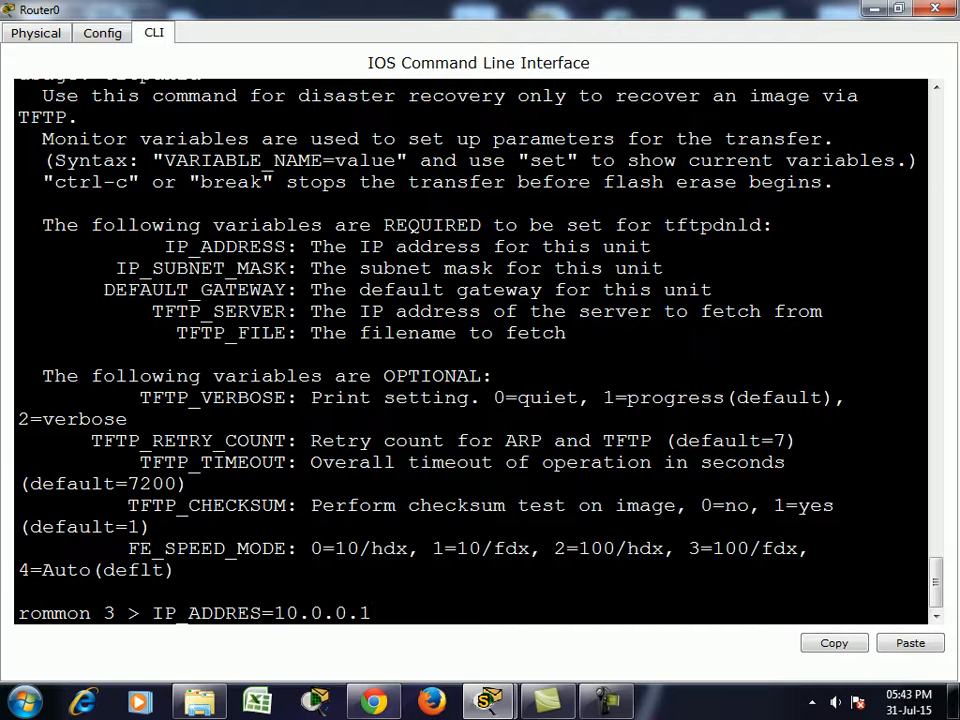
pyautogui.press('Left')
pyautogui.press('Left')
pyautogui.press('Left')
pyautogui.press('Left')
pyautogui.press('Left')
pyautogui.press('Left')
pyautogui.press('Left')
pyautogui.press('Left')
pyautogui.write('S')
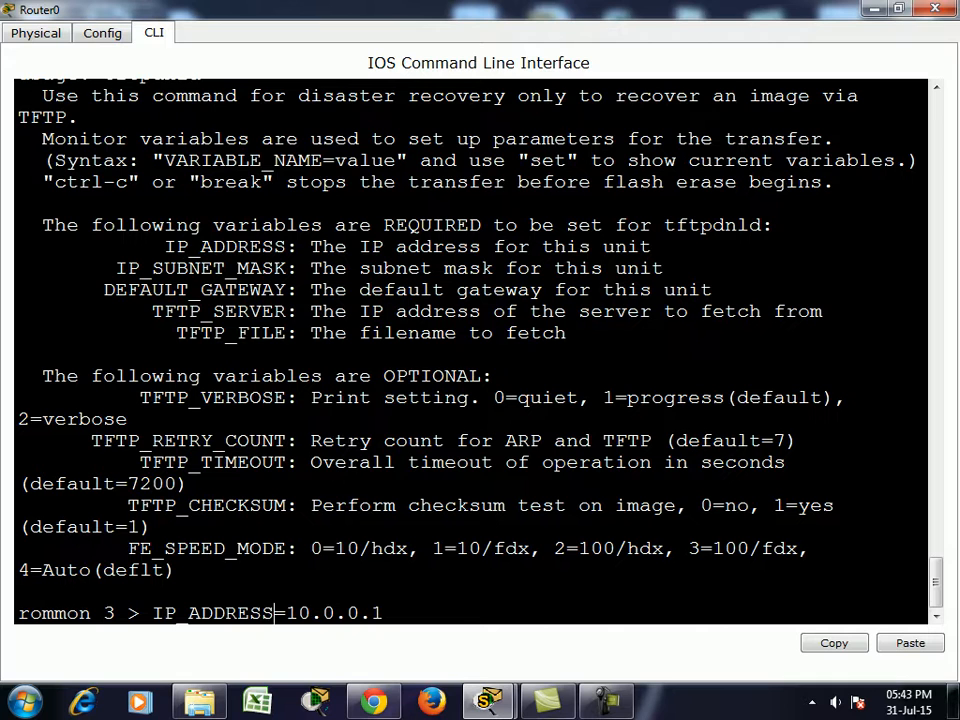
pyautogui.press('Return')
# Set the ROMMON variable IP_SUBNET_MASK to 255.0.0.0
pyautogui.write('IP')
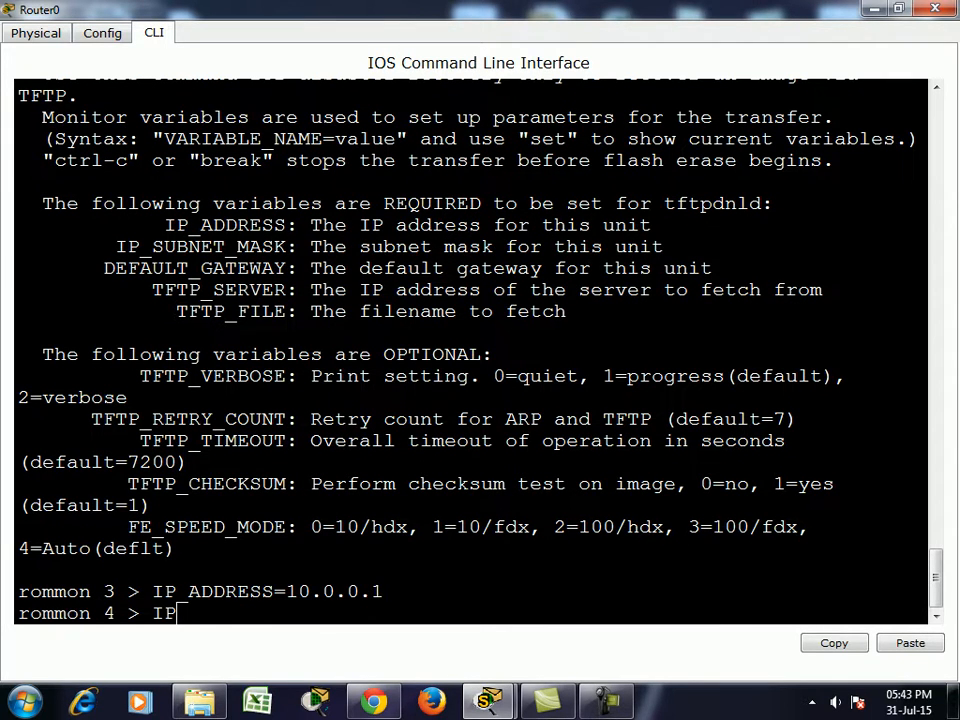
pyautogui.write('_SUBNET')
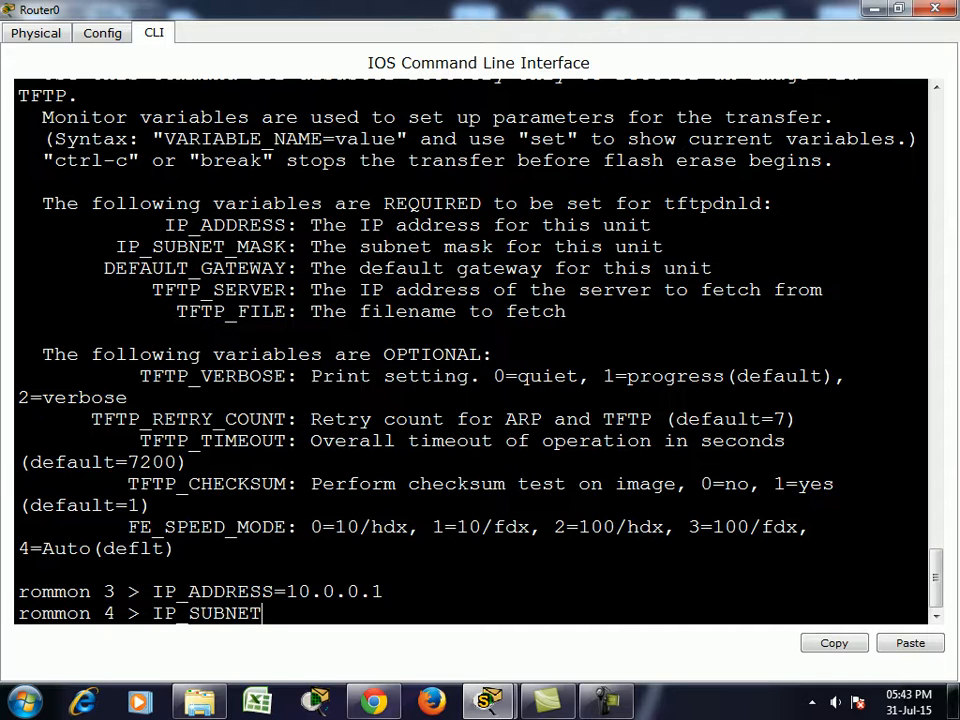
pyautogui.write('_MASK')
pyautogui.write('=25.0.')
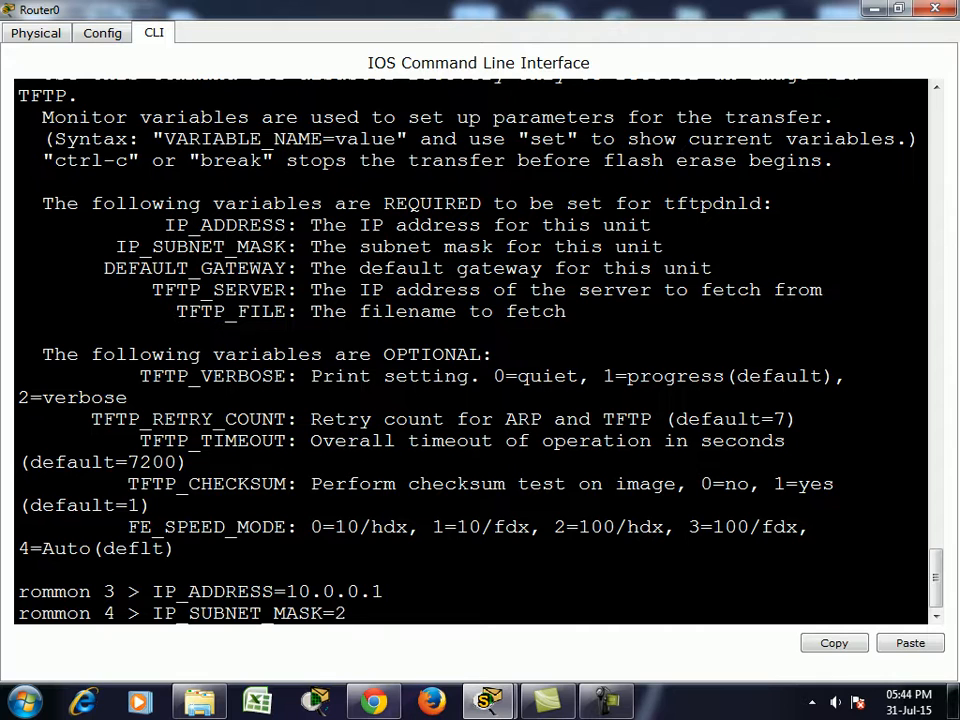
pyautogui.press('BackSpace')
pyautogui.press('BackSpace')
pyautogui.press('BackSpace')
pyautogui.write('5.0.0.0')
pyautogui.press('Return')
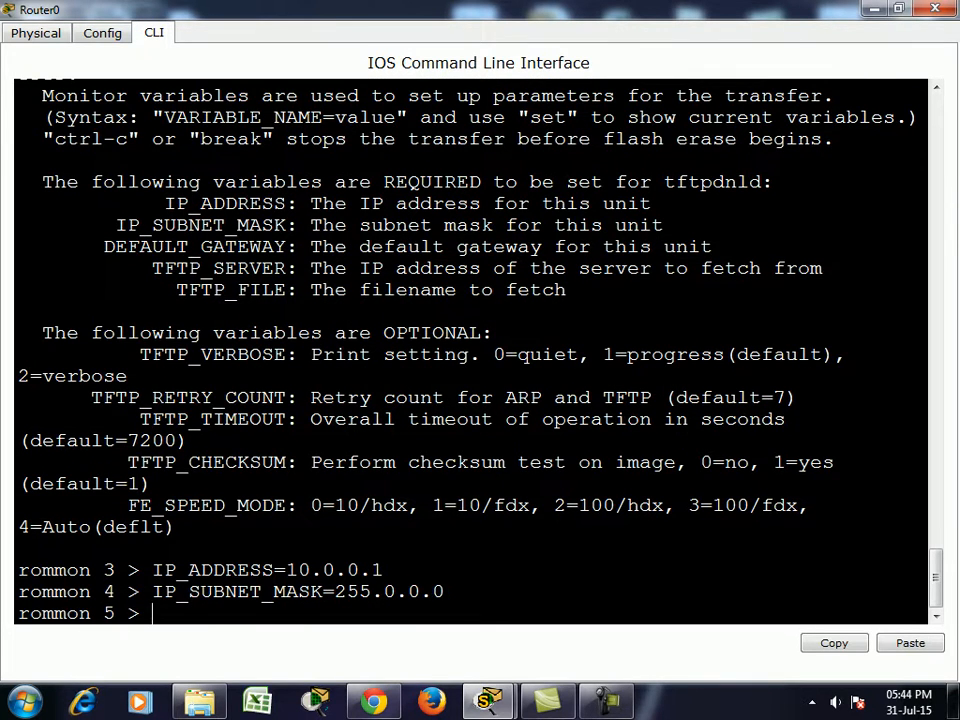
# Set the ROMMON variable DEFAULT_GATEWAY to 10.0.0.1
pyautogui.write('DEFAULT_')
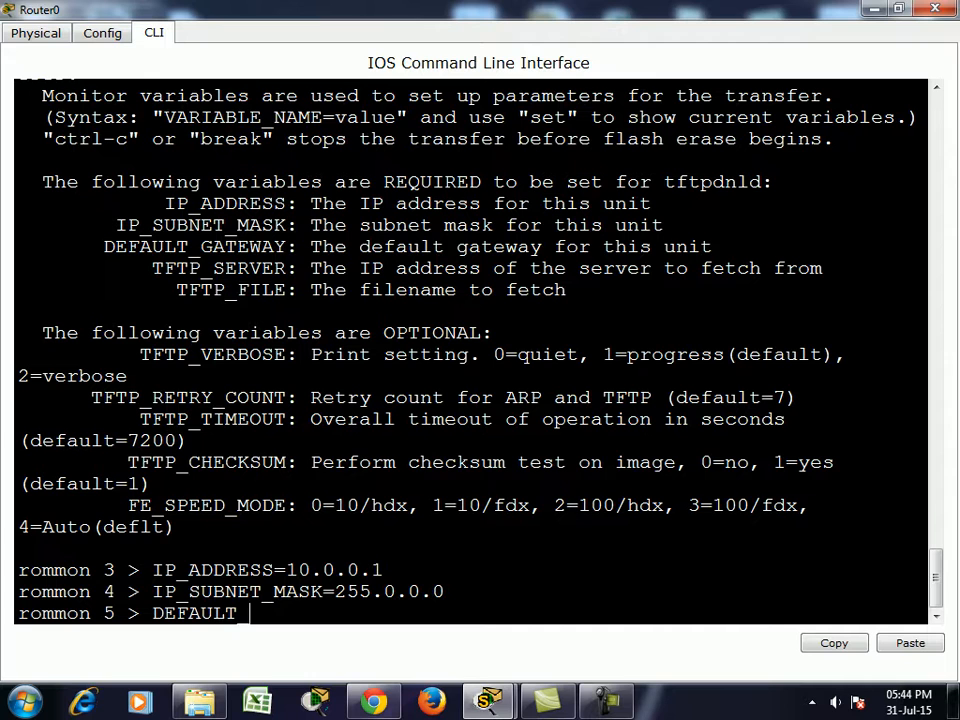
pyautogui.write('GATEWAY')
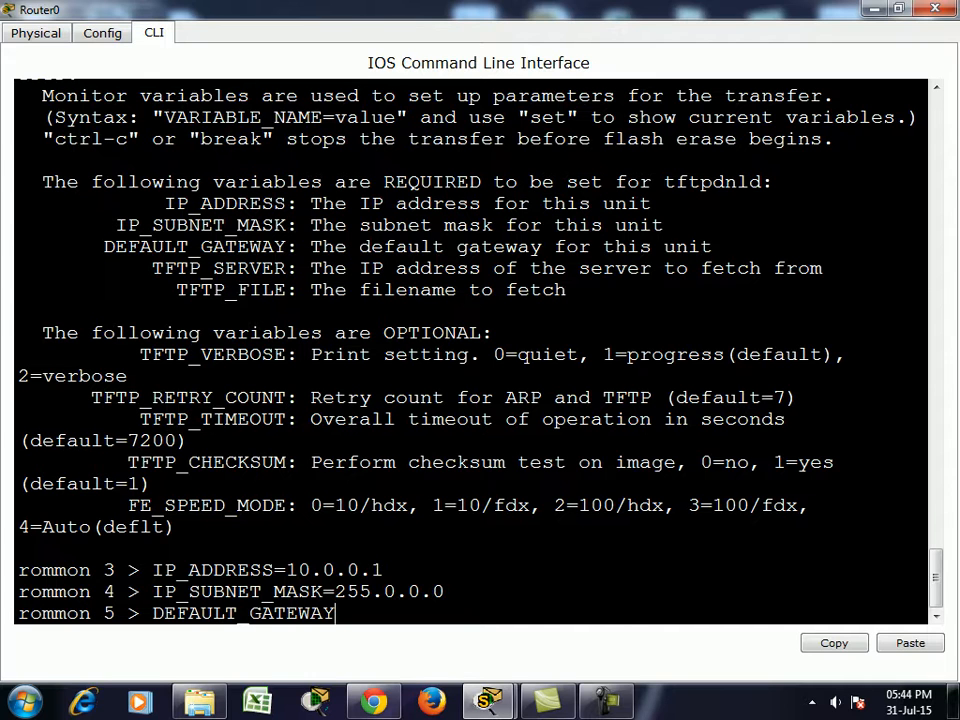
pyautogui.write('-')
pyautogui.press('BackSpace')
pyautogui.write('+')
pyautogui.press('BackSpace')
pyautogui.write('=10.0.0.1')
pyautogui.press('Return')
# Set the ROMMON variable TFTP_SERVER to the server address 10.0.0.2
pyautogui.write('TFTP_SERVER')
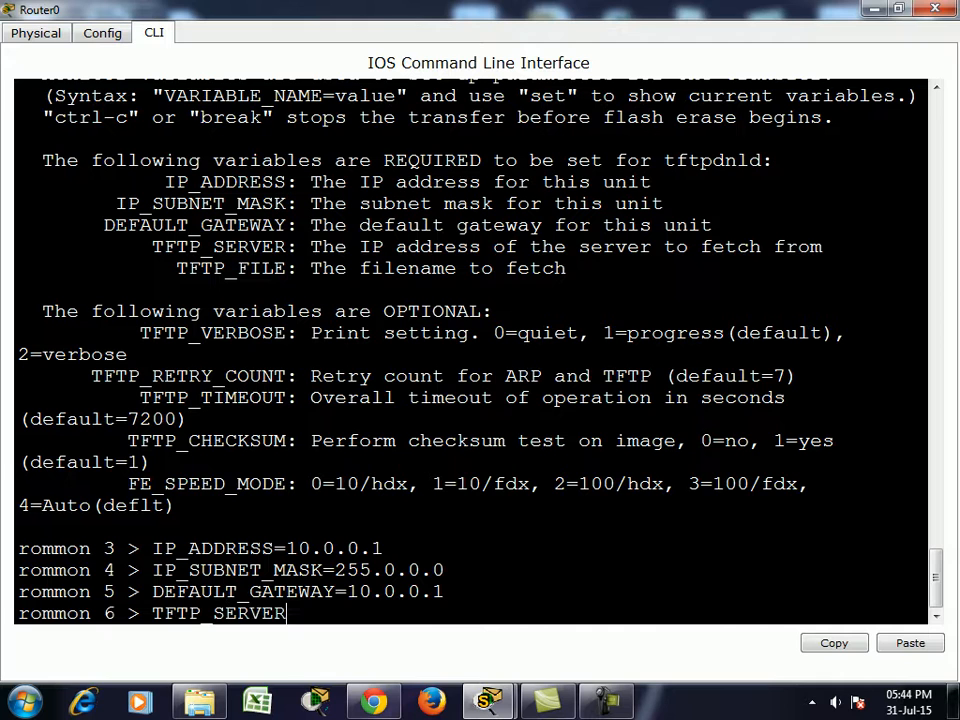
pyautogui.write('=10.0.0.2')
pyautogui.press('Return')
# Set the ROMMON variable TFTP_FILE to 1841.bin, with the extension in lowercase
pyautogui.write('TFTP')
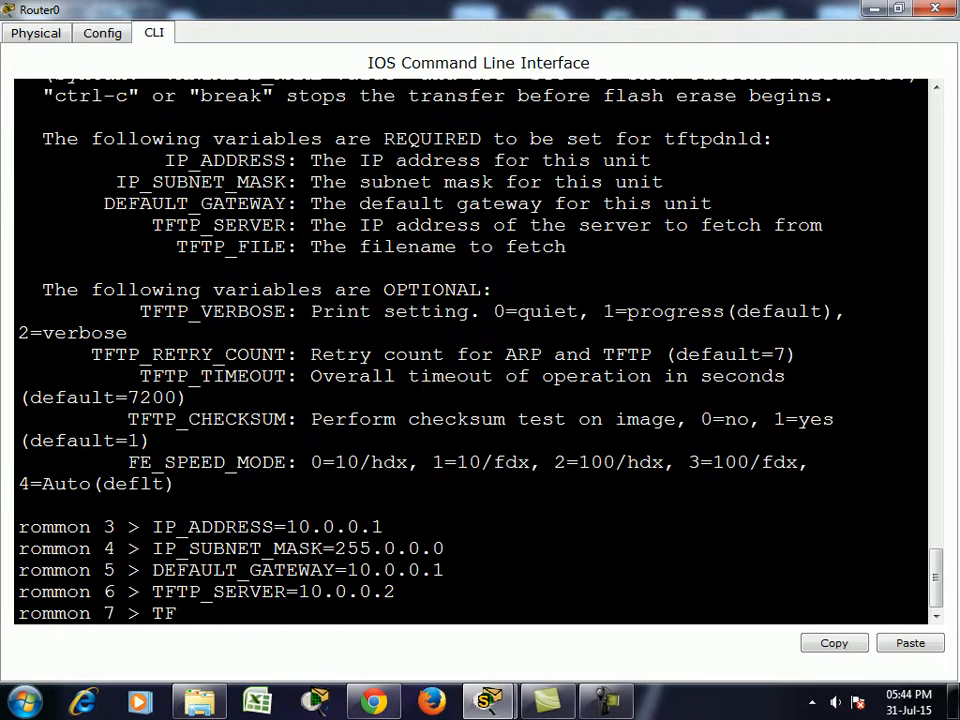
pyautogui.write('_FILE')
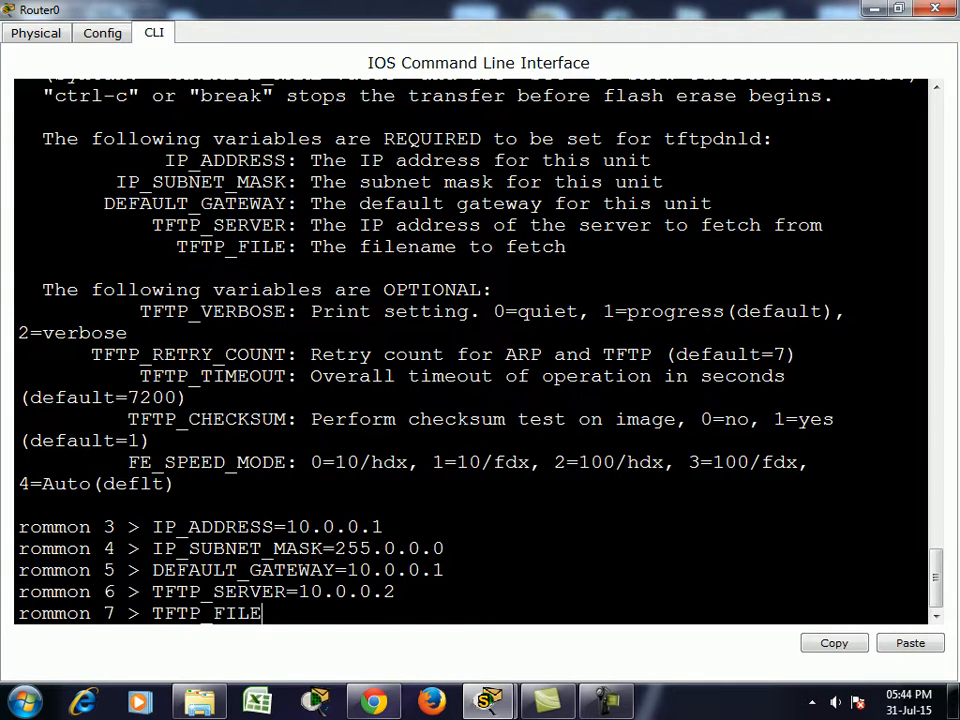
pyautogui.write(' 1841.BIN')
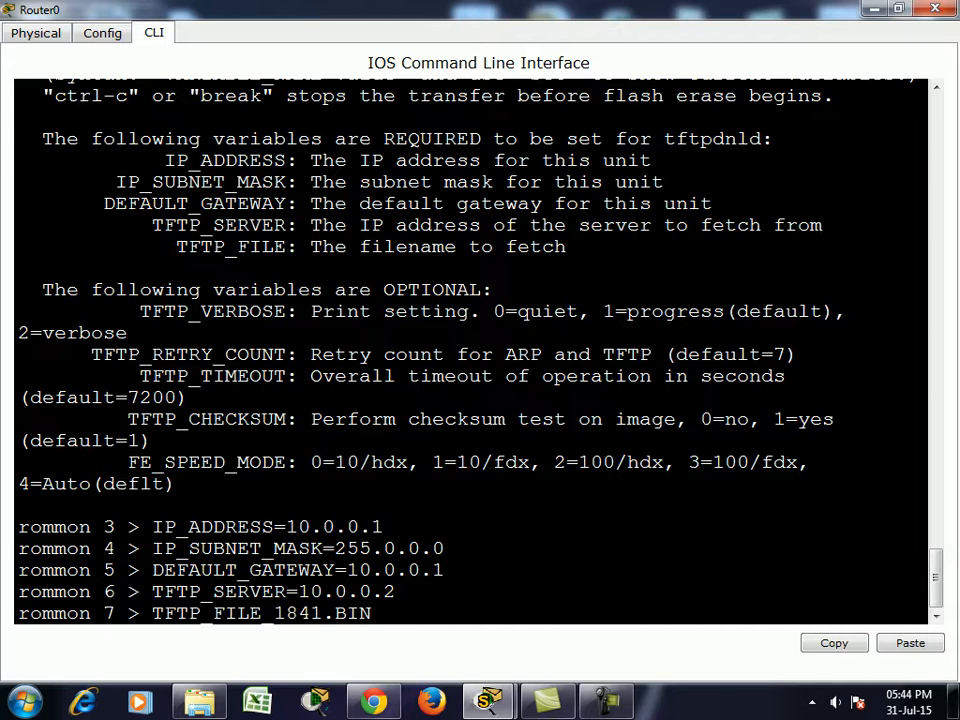
pyautogui.press('BackSpace')
pyautogui.press('BackSpace')
pyautogui.press('BackSpace')
pyautogui.press('BackSpace')
pyautogui.press('BackSpace')
pyautogui.press('BackSpace')
pyautogui.press('BackSpace')
pyautogui.press('BackSpace')
pyautogui.press('BackSpace')
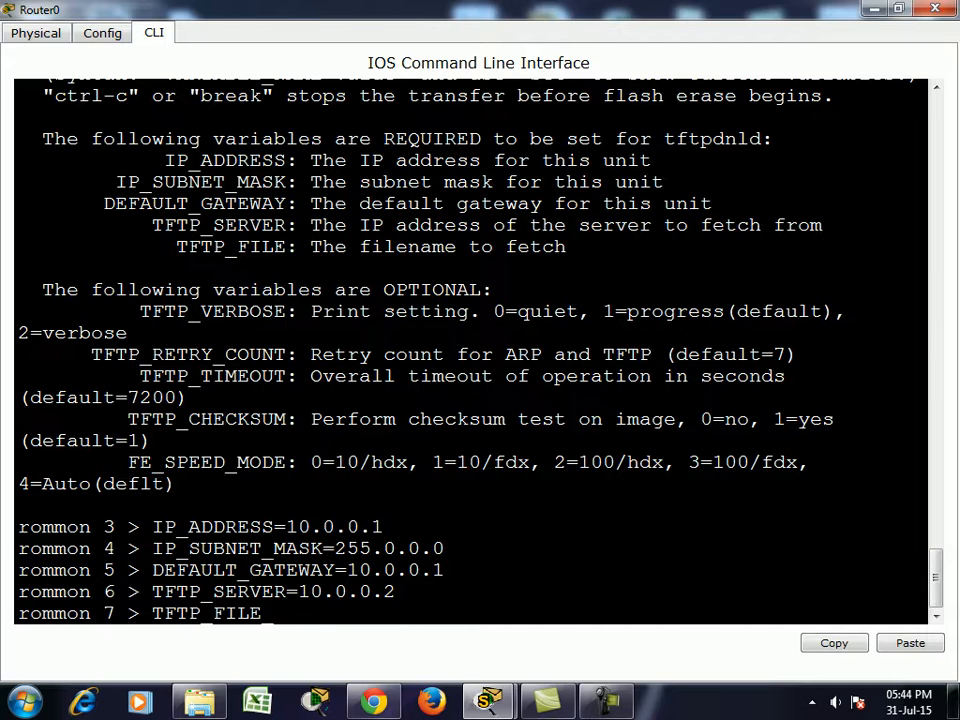
pyautogui.write('=1841.BIN')
pyautogui.press('BackSpace')
pyautogui.press('BackSpace')
pyautogui.press('BackSpace')
pyautogui.write('b')
pyautogui.write('ion')
pyautogui.press('BackSpace')
pyautogui.press('BackSpace')
pyautogui.press('BackSpace')
pyautogui.press('BackSpace')
pyautogui.write('bin')
pyautogui.press('Return')
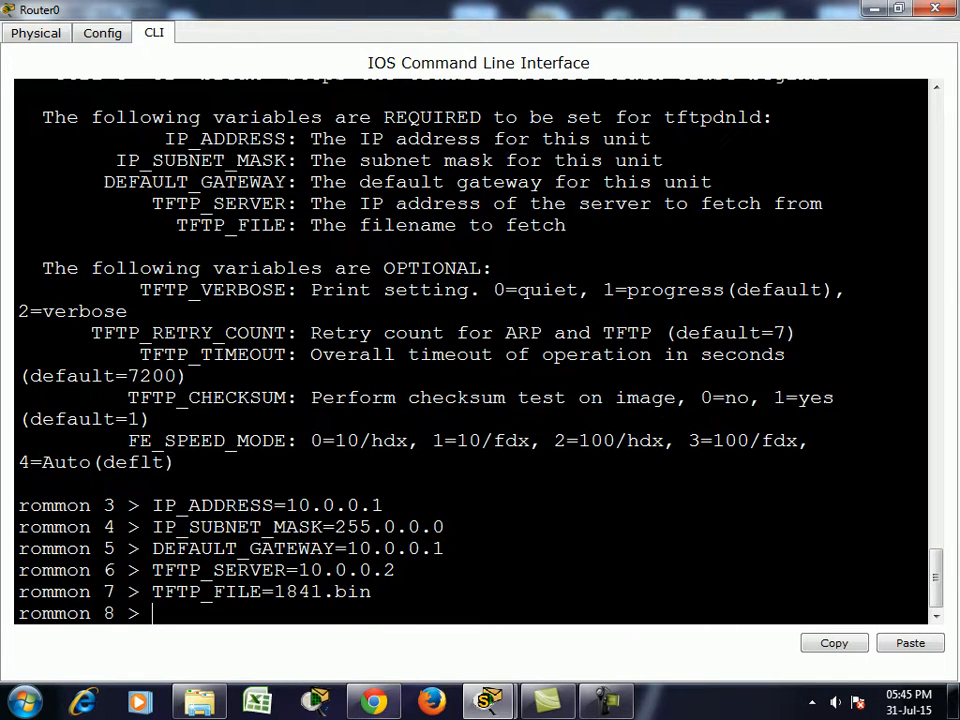
# Run tftpdnld to download the image to flash and confirm continuing with y
pyautogui.write('tftpdnld')
pyautogui.press('Return')
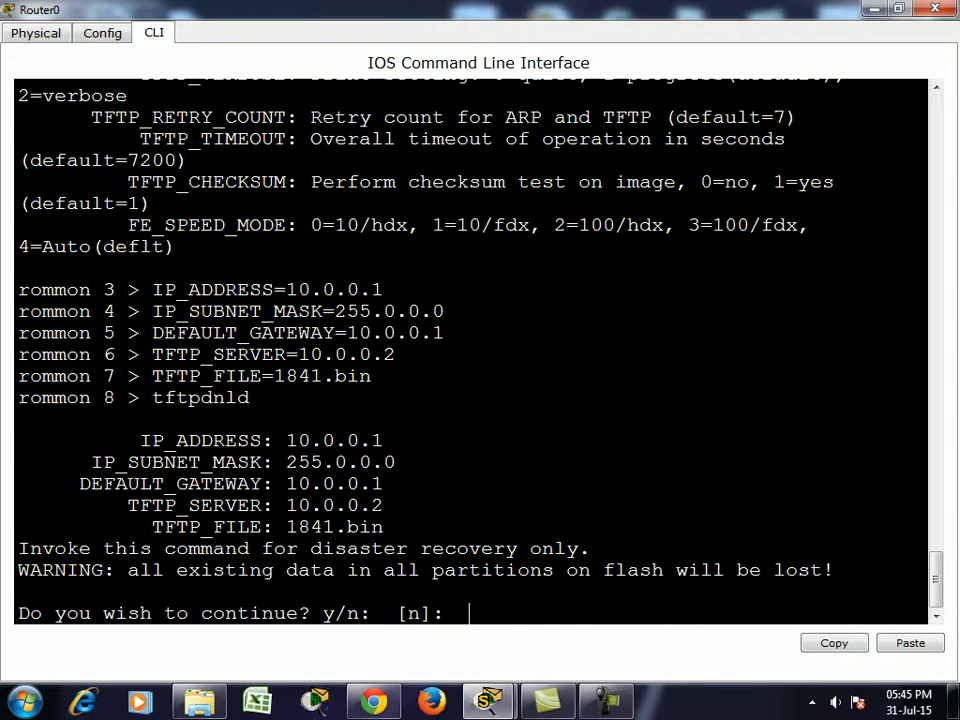
pyautogui.write('y')
pyautogui.press('Return')
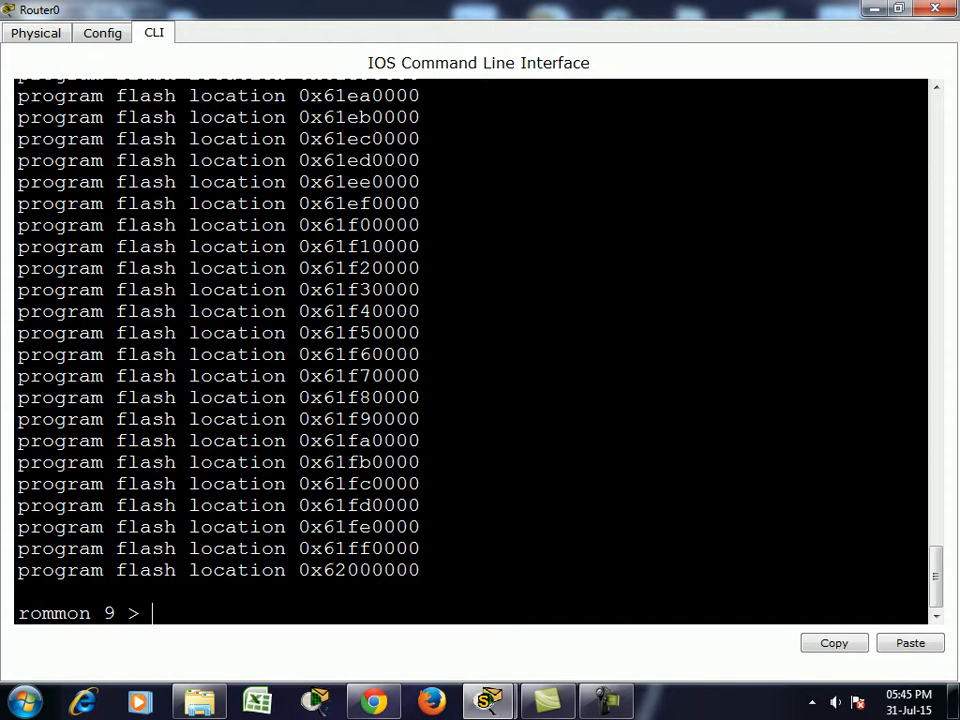
# Reset the router to boot the recovered image and decline the initial configuration dialog
pyautogui.write('reset')
pyautogui.press('Return')
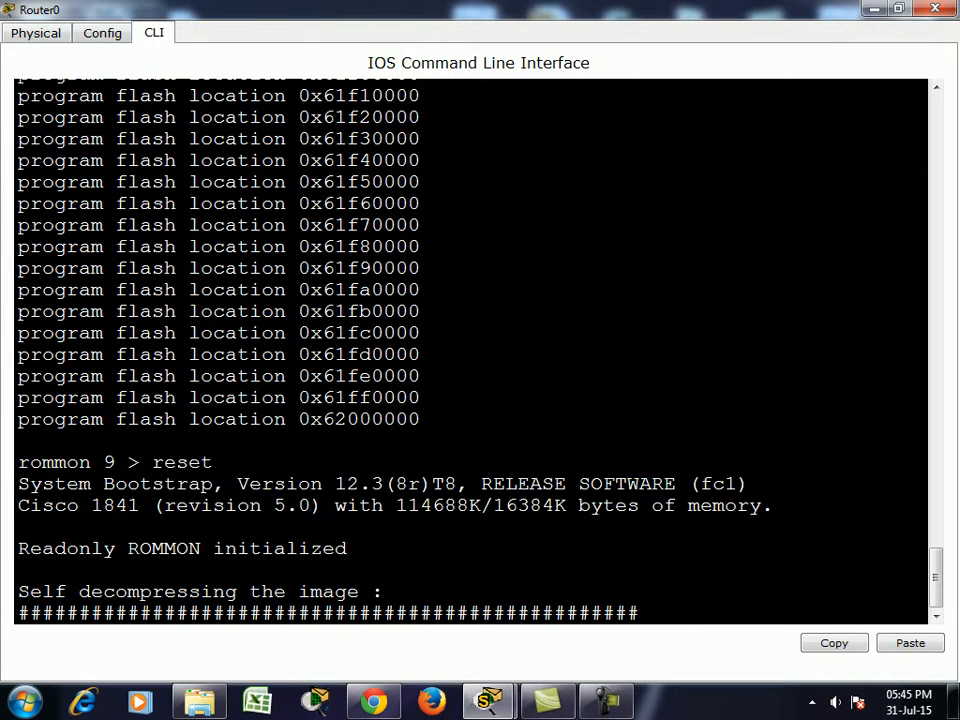
pyautogui.write('n')
pyautogui.press('Return')
pyautogui.press('Return')
pyautogui.press('Return')
# Enter privileged mode and show the flash directory to check that 1841.bin is present
pyautogui.write('en')
pyautogui.press('Return')
pyautogui.write('sh fla')
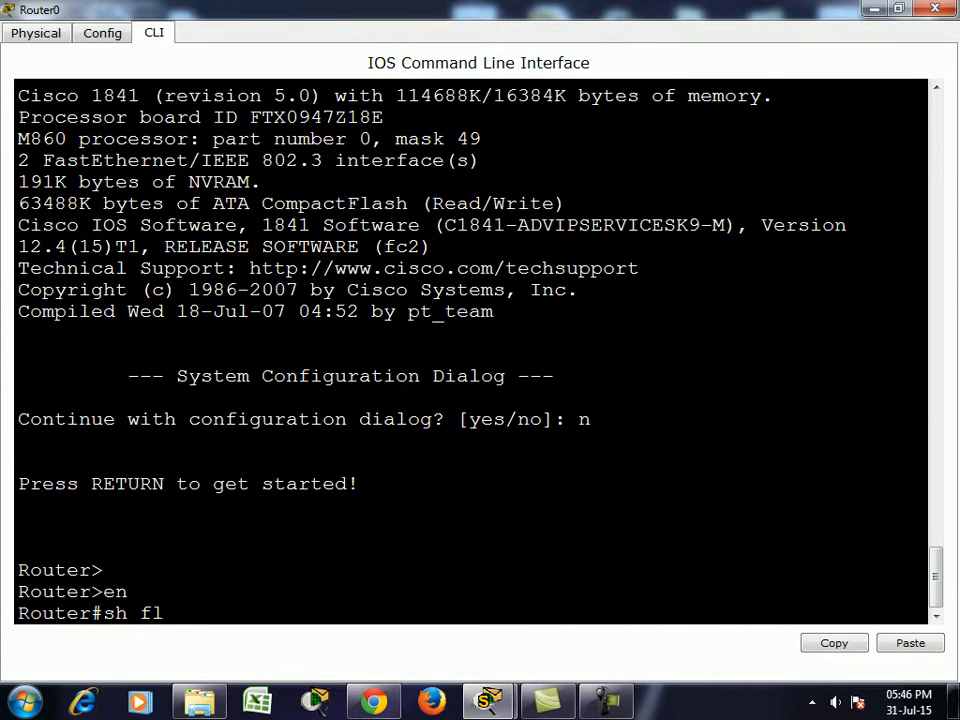
pyautogui.press('Tab')
pyautogui.press('Return')
pyautogui.moveTo(202, 505); pyautogui.dragTo(330, 506)
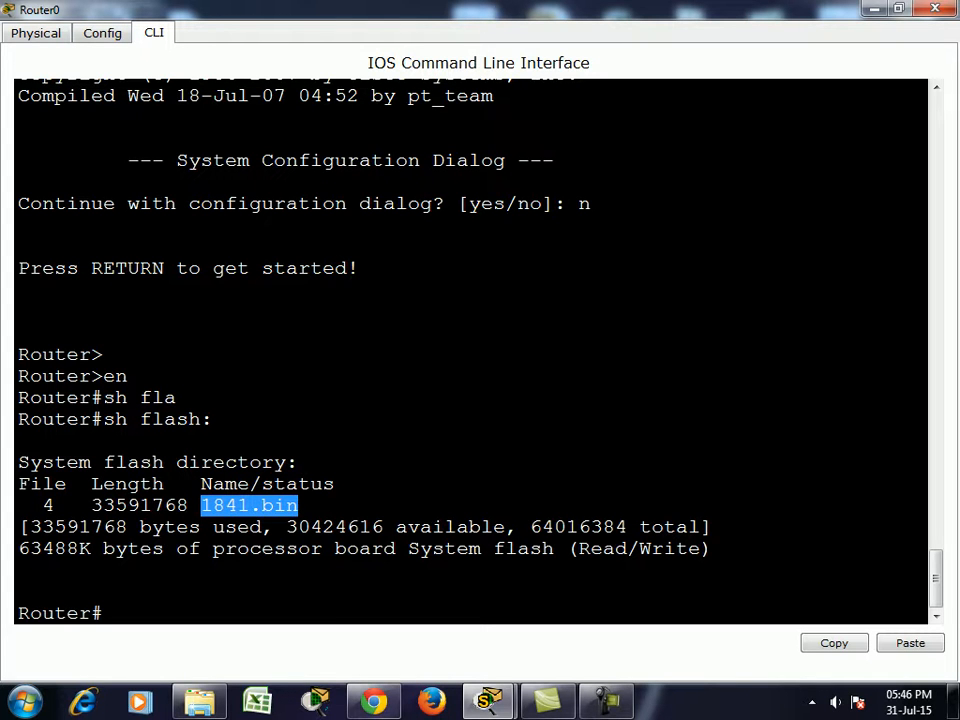
# Close the Router0 window and view Server0's global configuration settings
pyautogui.click(935, 8)
pyautogui.moveTo(514, 453); pyautogui.dragTo(257, 364)
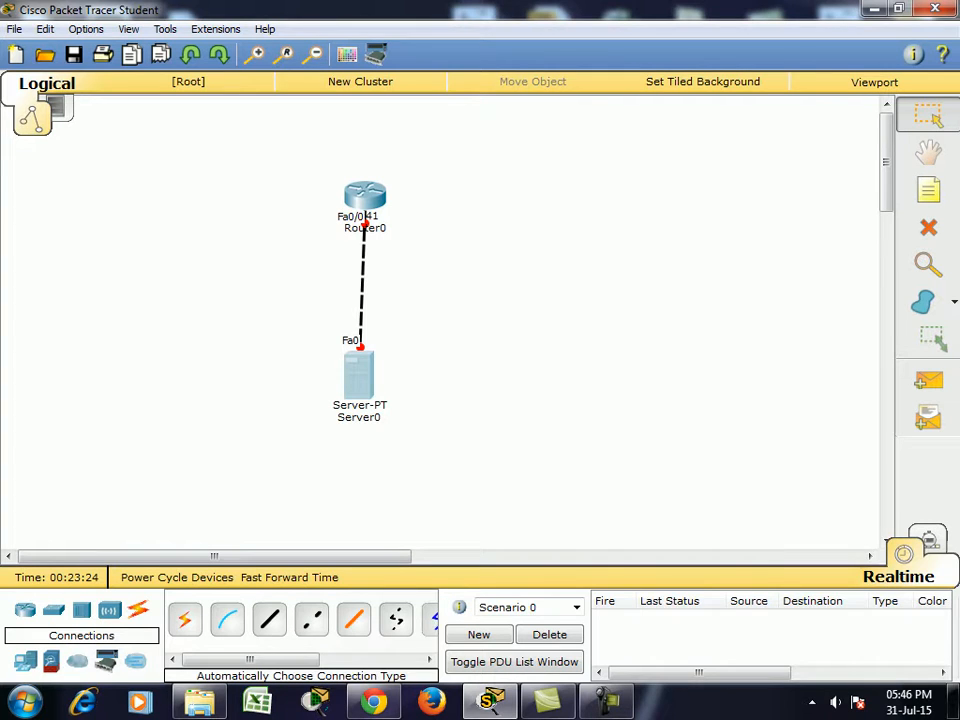
pyautogui.moveTo(316, 275); pyautogui.dragTo(522, 450)
pyautogui.click(359, 376)
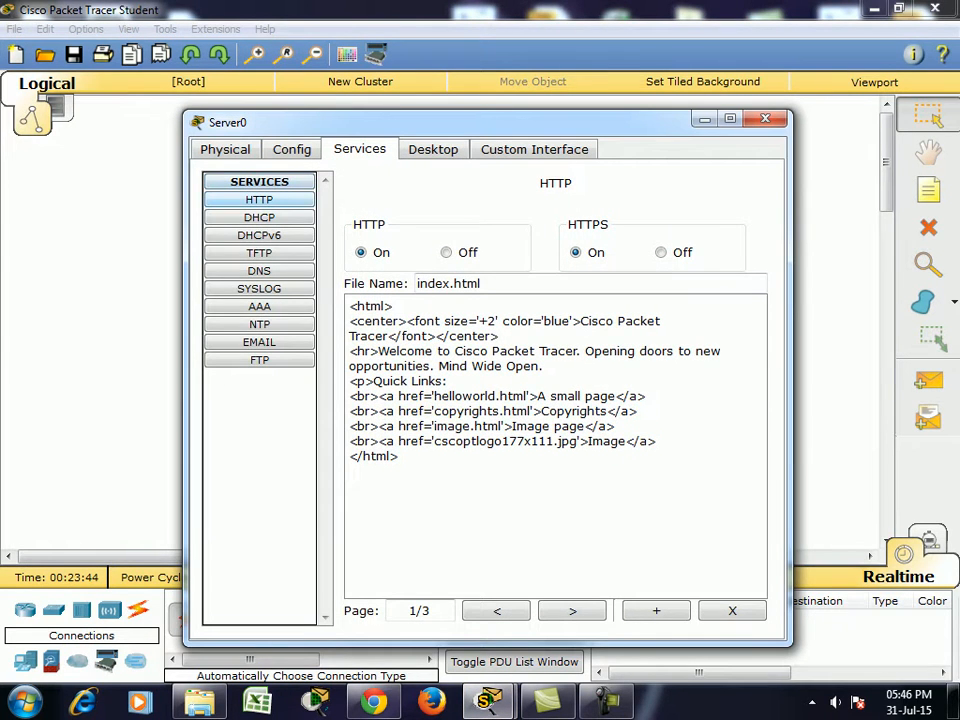
pyautogui.click(292, 149)
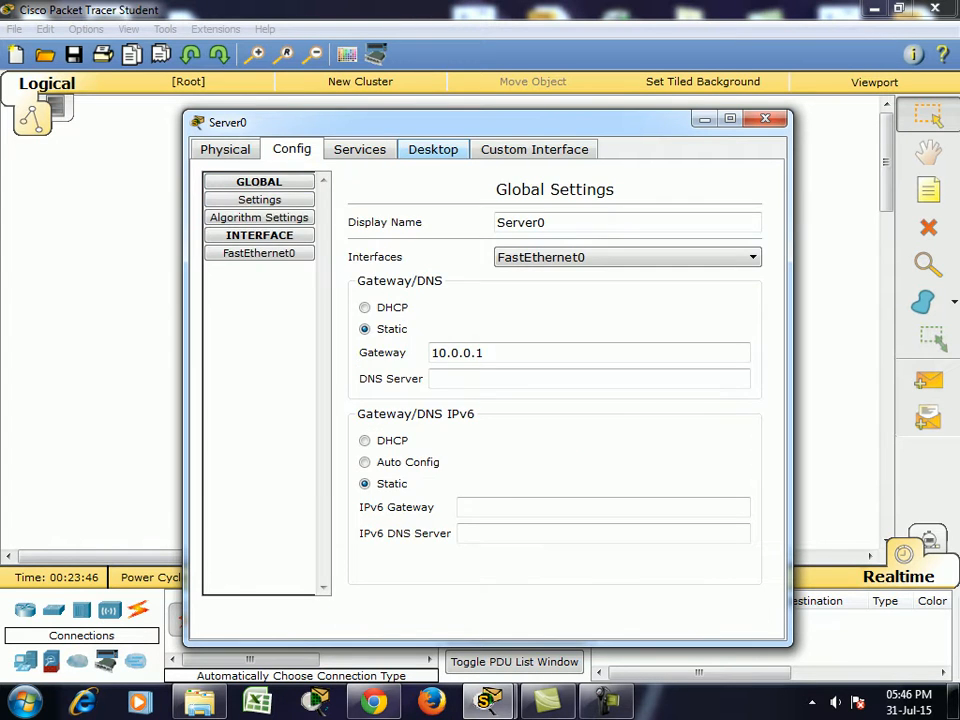
# View Server0's IP configuration for FastEthernet0 and close the server window
pyautogui.click(433, 149)
pyautogui.click(259, 220)
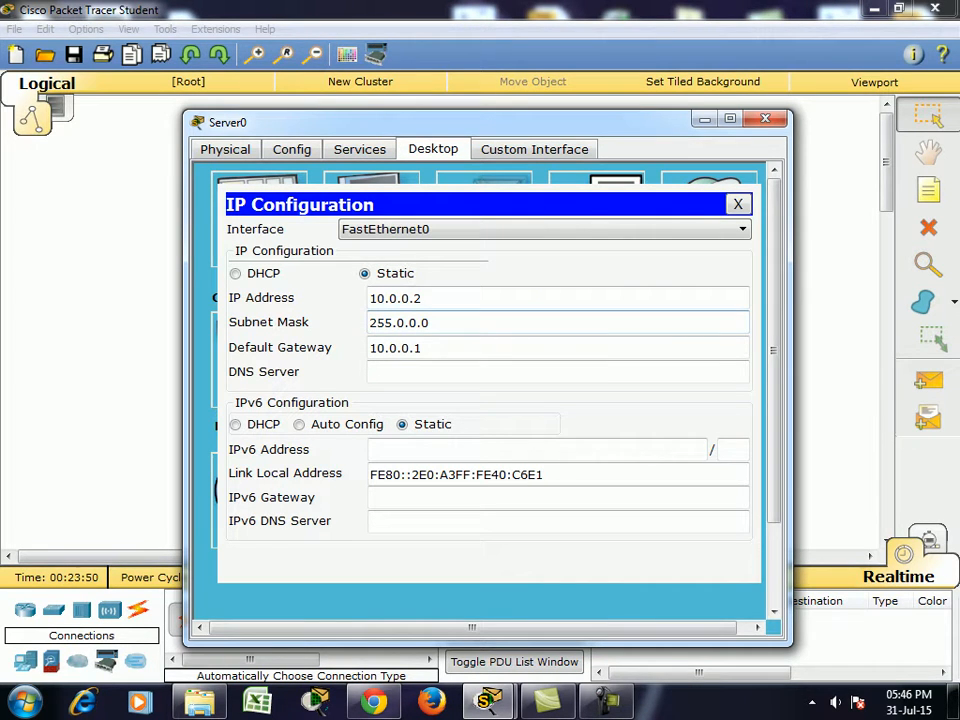
pyautogui.press('Tab')
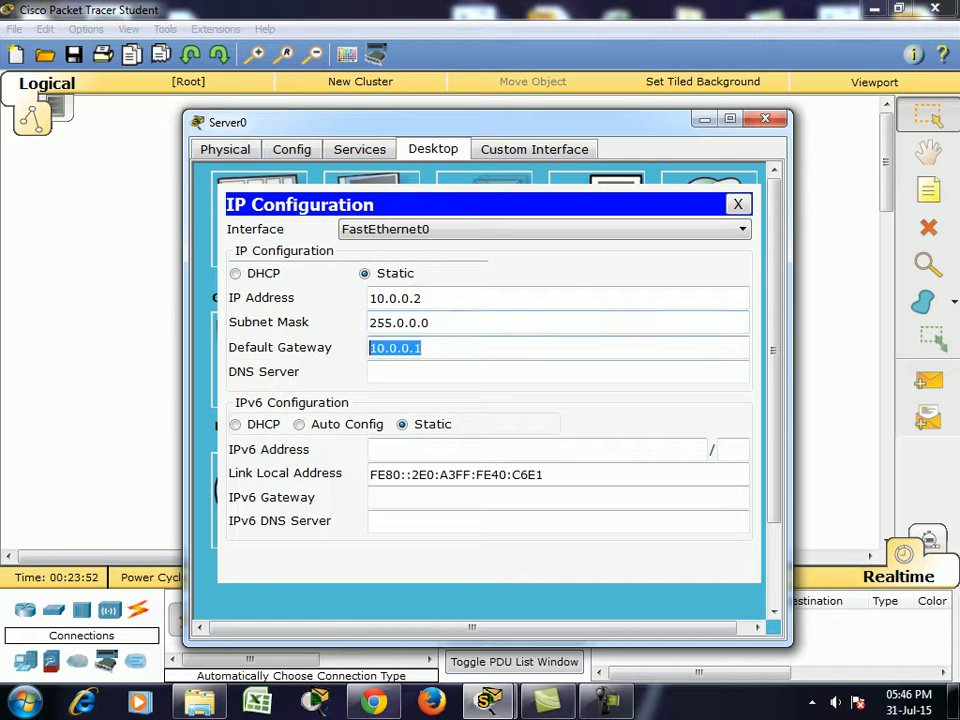
pyautogui.click(765, 118)
pyautogui.moveTo(605, 157); pyautogui.dragTo(281, 315)
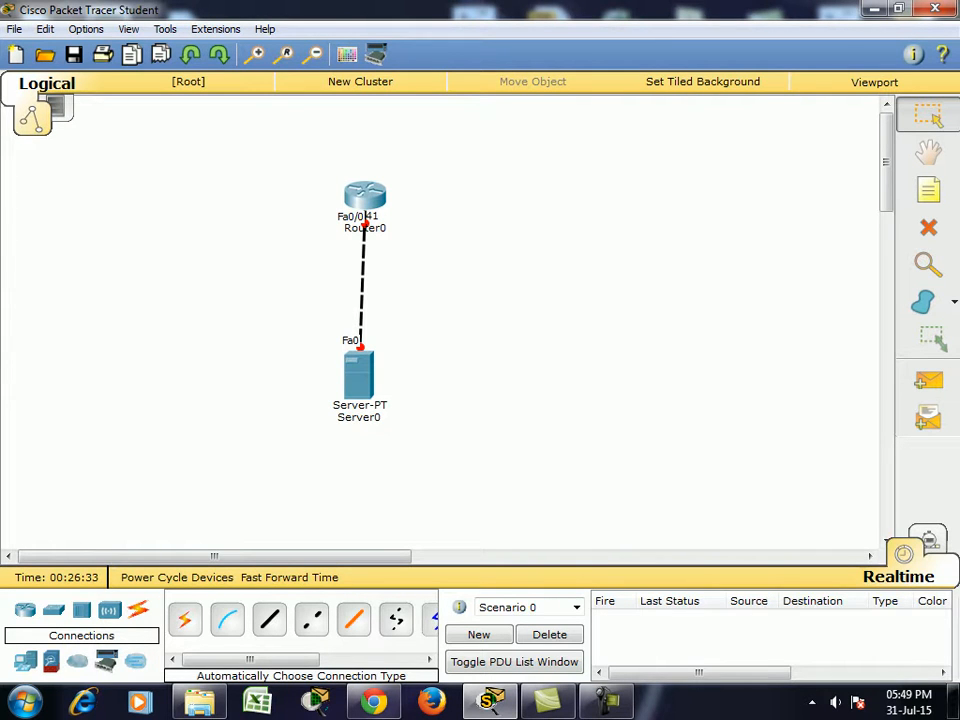
# Open Router0's CLI and run sh ip int brief to check the interface status, closing the window when done
pyautogui.click(365, 196)
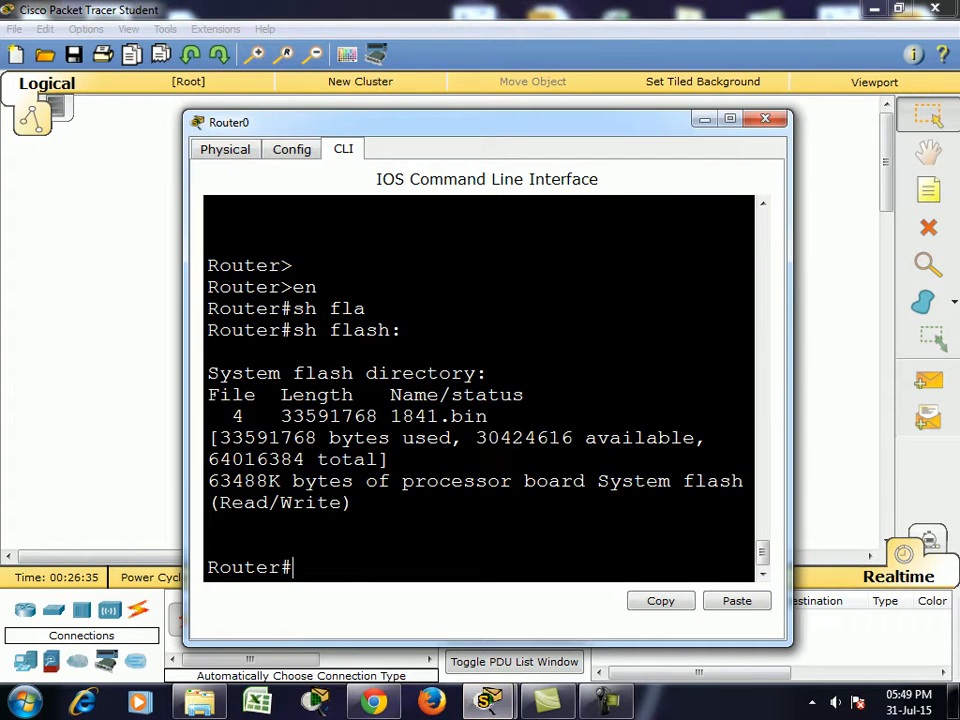
pyautogui.press('super+Up')
pyautogui.press('Return')
pyautogui.press('Return')
pyautogui.press('Return')
pyautogui.press('Return')
pyautogui.write('comf t')
pyautogui.press('Return')
pyautogui.write('sh ip int br')
pyautogui.press('Tab')
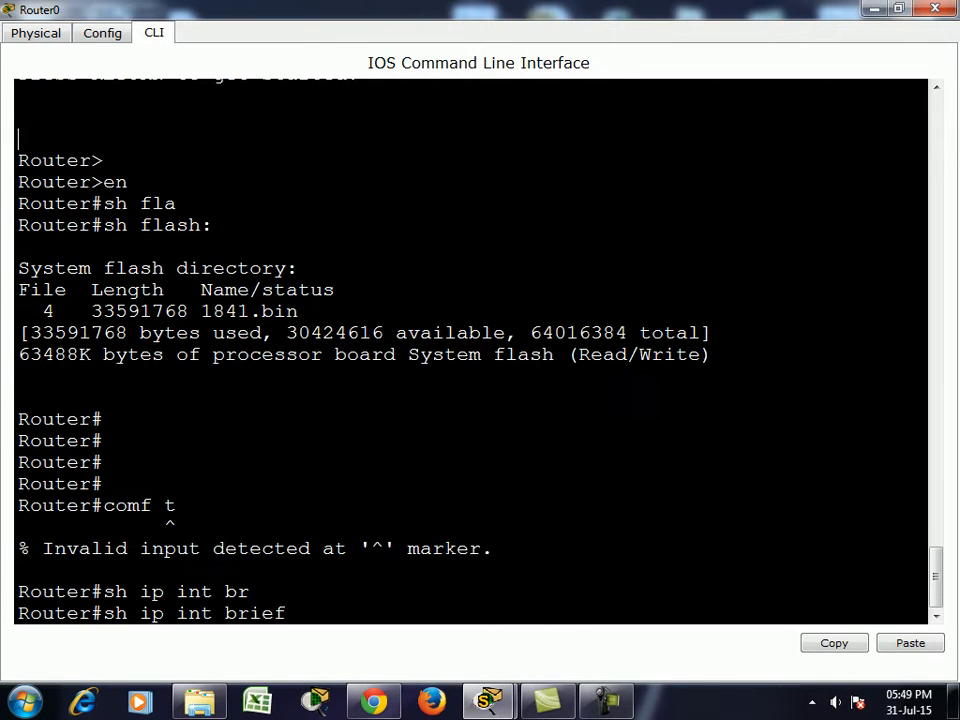
pyautogui.press('Return')
pyautogui.click(935, 8)
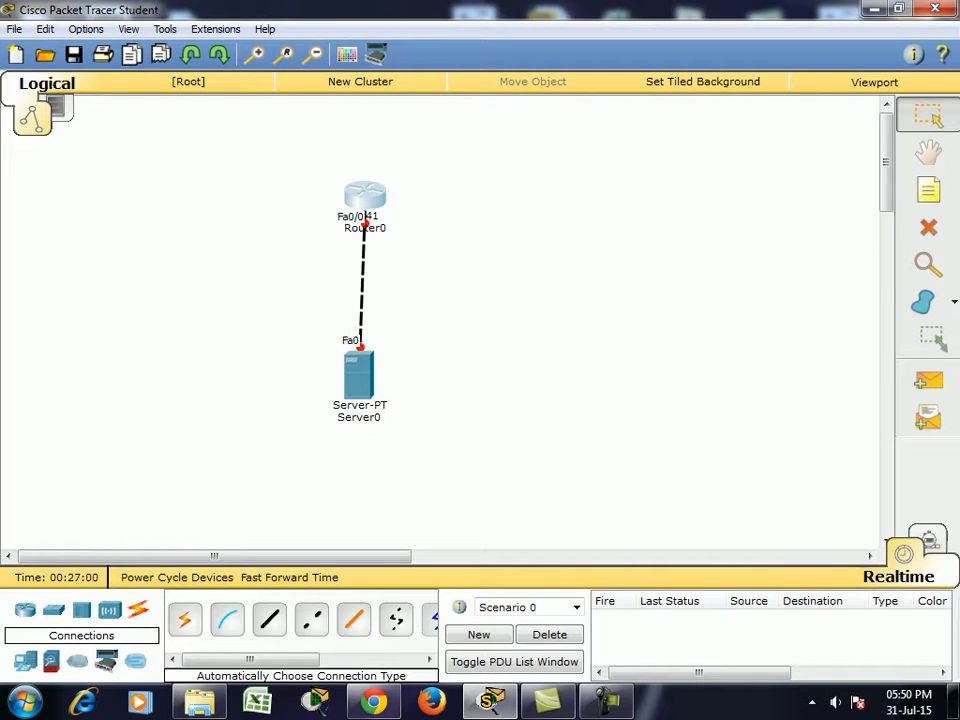
# Reopen Router0's CLI and enter global configuration mode with conf t
pyautogui.click(364, 210)
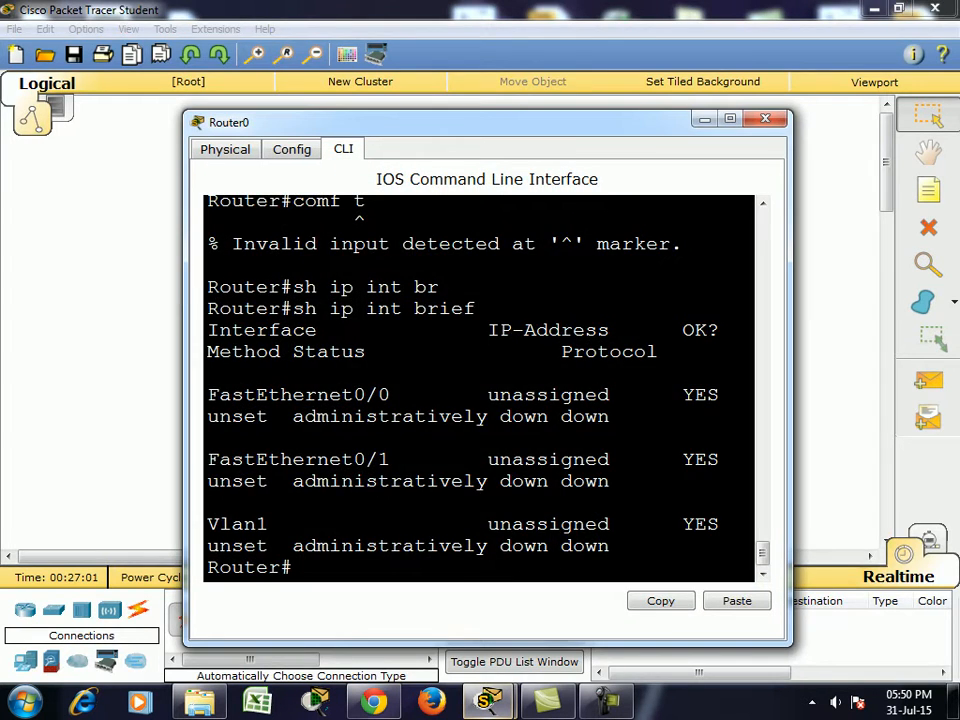
pyautogui.press('super+Up')
pyautogui.press('Return')
pyautogui.press('Return')
pyautogui.press('Return')
pyautogui.press('Return')
pyautogui.press('Return')
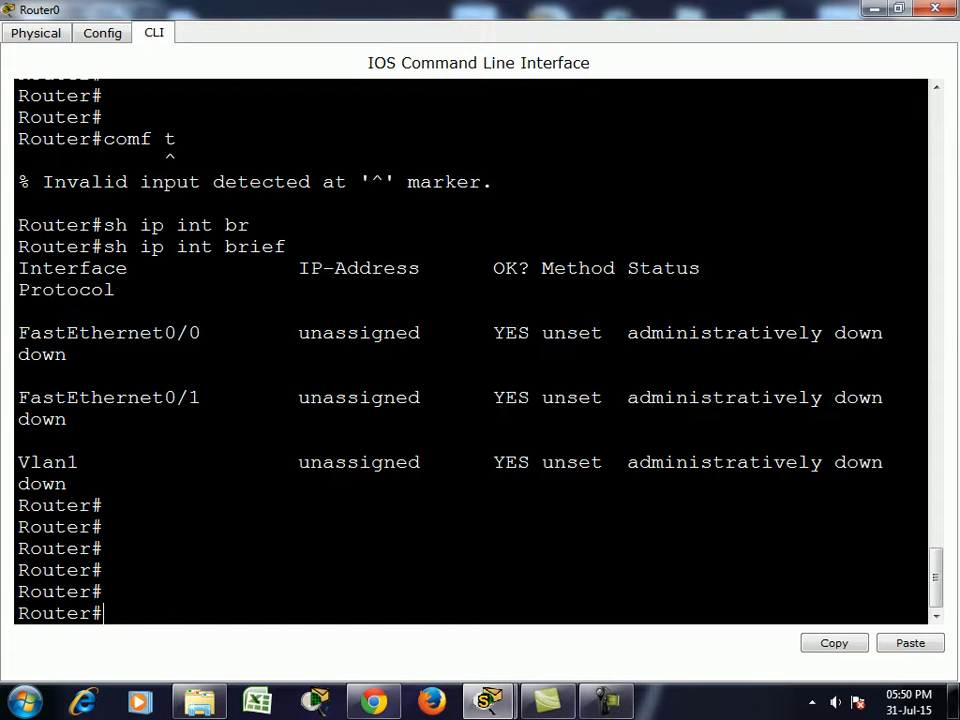
pyautogui.write('cong t')
pyautogui.press('Return')
pyautogui.write('conf t')
pyautogui.press('Return')
# Assign 10.0.0.1 255.0.0.0 to interface f0/0, enable it with no sh, and return to privileged mode
pyautogui.write('int f0/0')
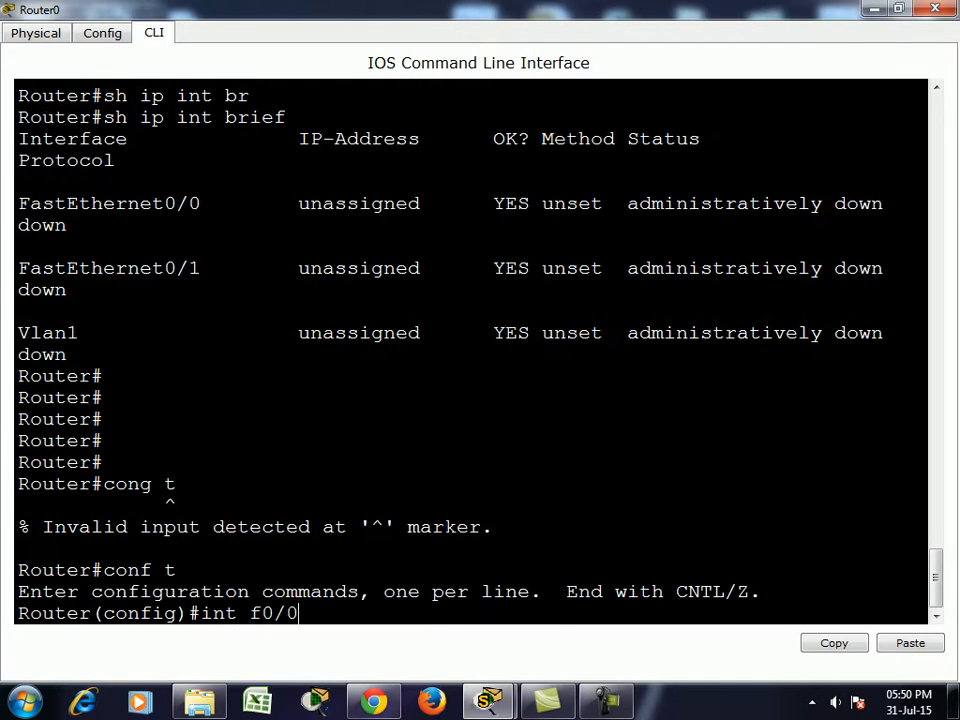
pyautogui.press('Return')
pyautogui.write('ip add 10.0.0.1 255.0.0.0')
pyautogui.press('Return')
pyautogui.write('no sh')
pyautogui.press('Return')
pyautogui.hotkey('ctrl', 'z')
# Ping the TFTP server at 10.0.0.2 from the router
pyautogui.press('Return')
pyautogui.press('Return')
pyautogui.press('Return')
pyautogui.press('Return')
pyautogui.press('Return')
pyautogui.press('Return')
pyautogui.press('Return')
pyautogui.press('Return')
pyautogui.press('Return')
pyautogui.press('Return')
pyautogui.press('Return')
pyautogui.press('Return')
pyautogui.write('o')
pyautogui.press('BackSpace')
pyautogui.write('ping 10.0.0.2')
pyautogui.press('Return')
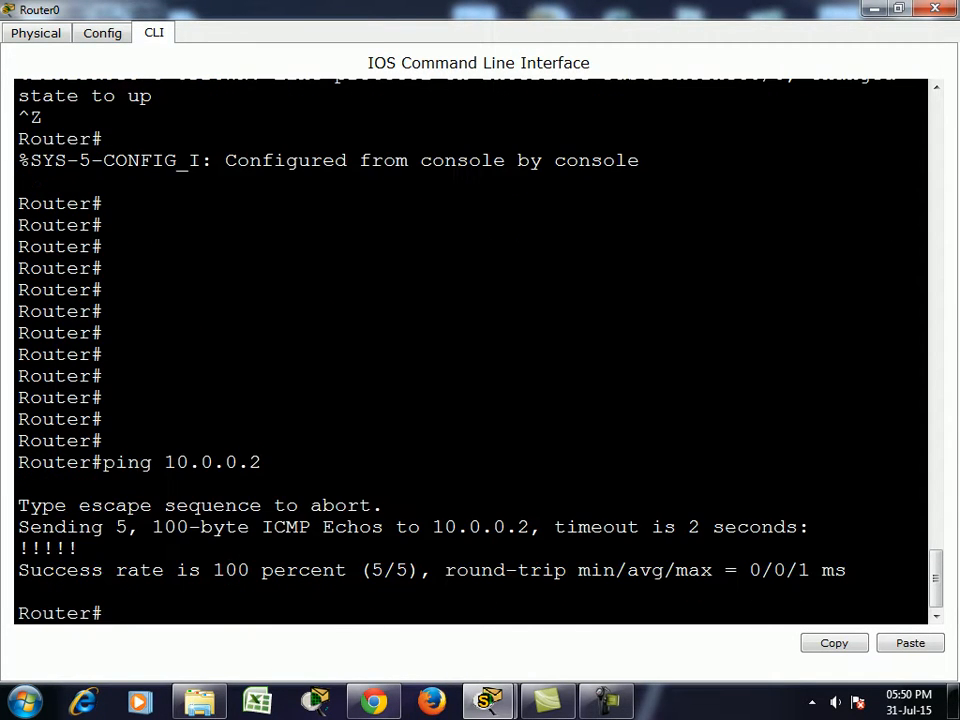
# List the sources that the router's copy command accepts using copy ?
pyautogui.write('cop')
pyautogui.press('Tab')
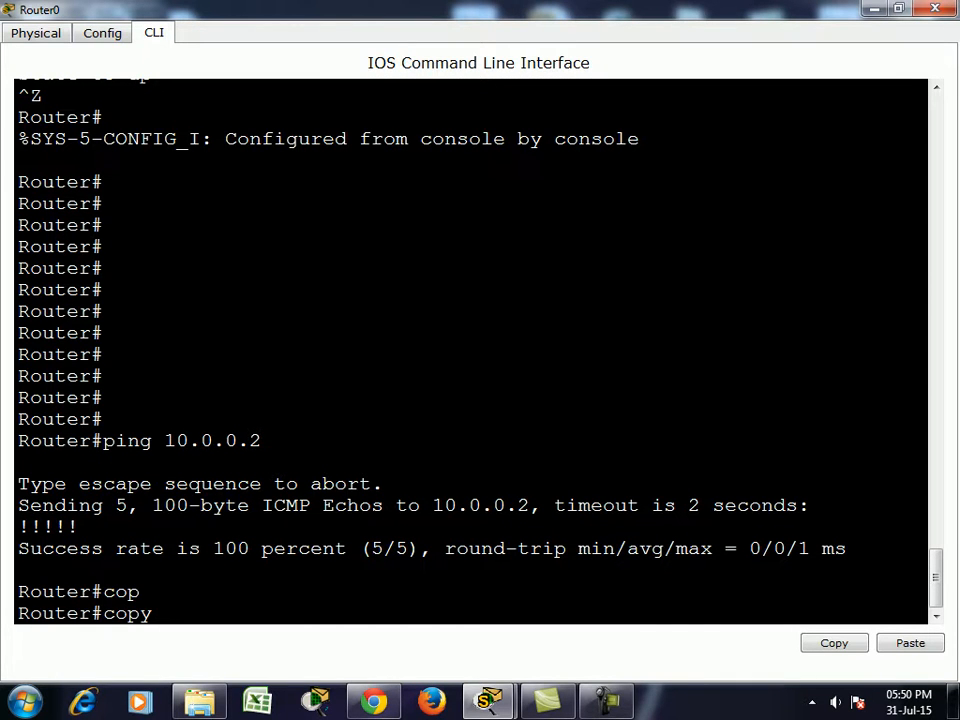
pyautogui.write('run')
pyautogui.press('Tab')
pyautogui.press('BackSpace')
pyautogui.press('BackSpace')
pyautogui.press('BackSpace')
pyautogui.press('BackSpace')
pyautogui.press('BackSpace')
pyautogui.press('BackSpace')
pyautogui.press('BackSpace')
pyautogui.press('BackSpace')
pyautogui.press('BackSpace')
pyautogui.press('BackSpace')
pyautogui.press('BackSpace')
pyautogui.press('BackSpace')
pyautogui.press('BackSpace')
pyautogui.press('BackSpace')
pyautogui.write('?')
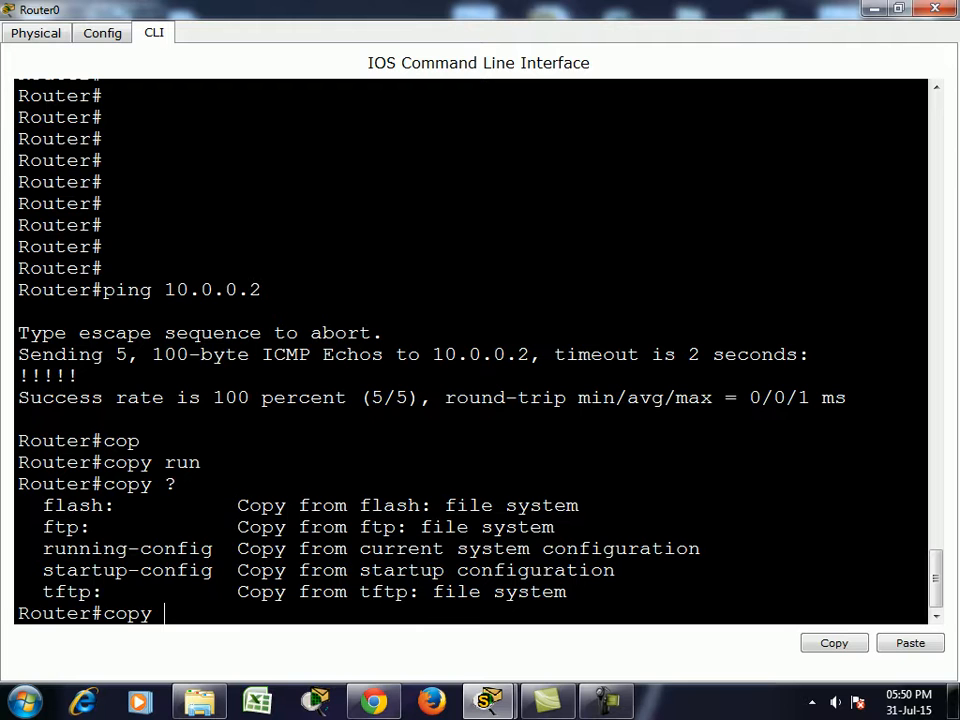
# Copy the running-config to the TFTP server at 10.0.0.2 with destination filename r1
pyautogui.write('run')
pyautogui.press('Tab')
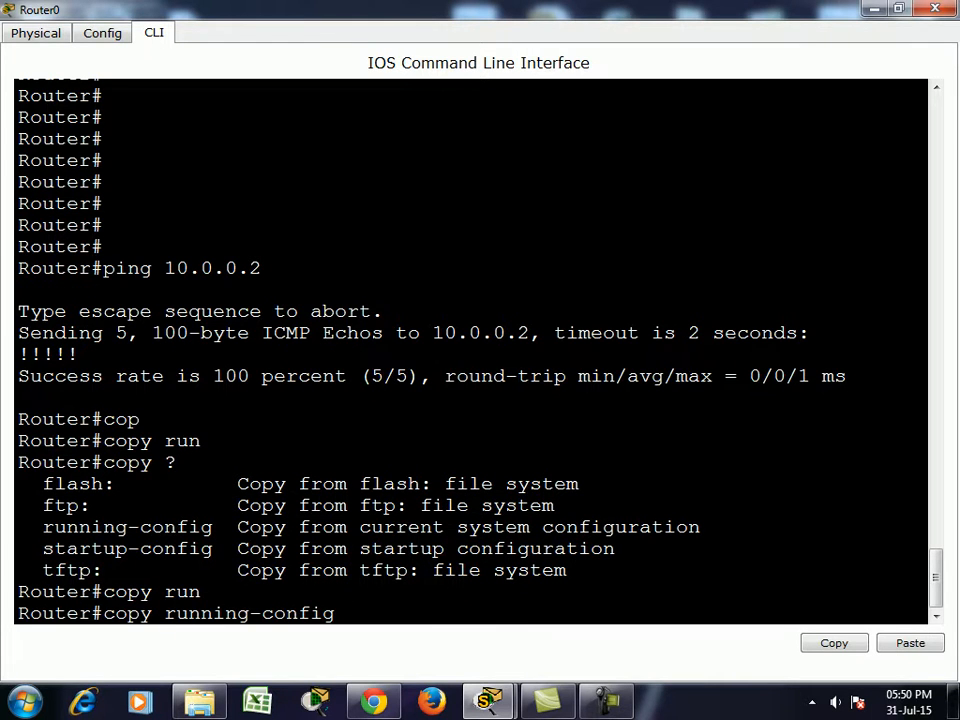
pyautogui.write('tf')
pyautogui.press('Tab')
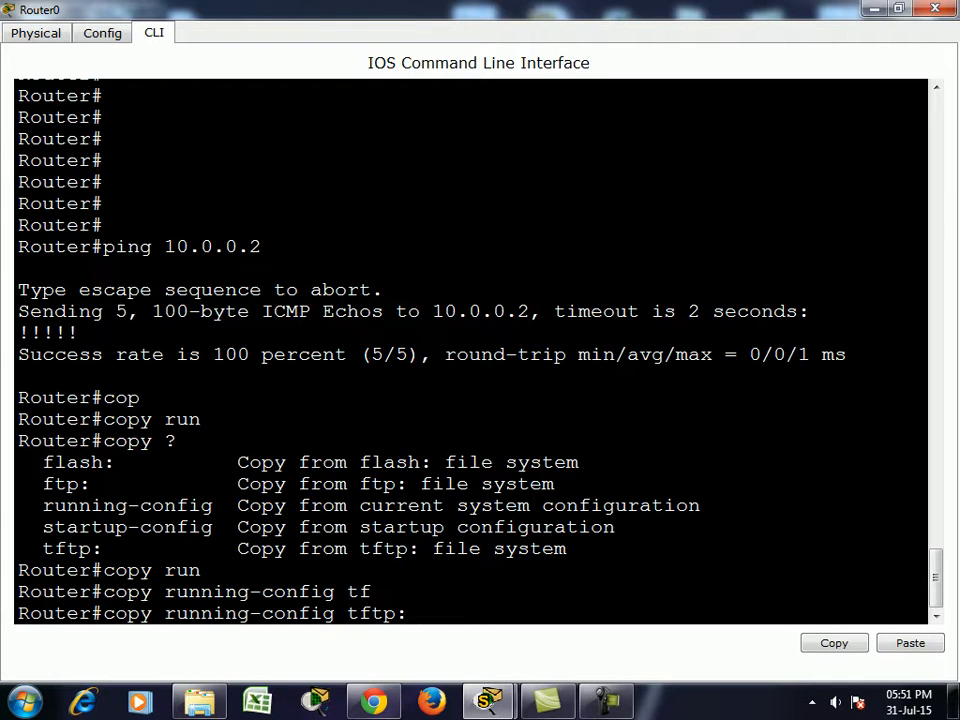
pyautogui.press('Return')
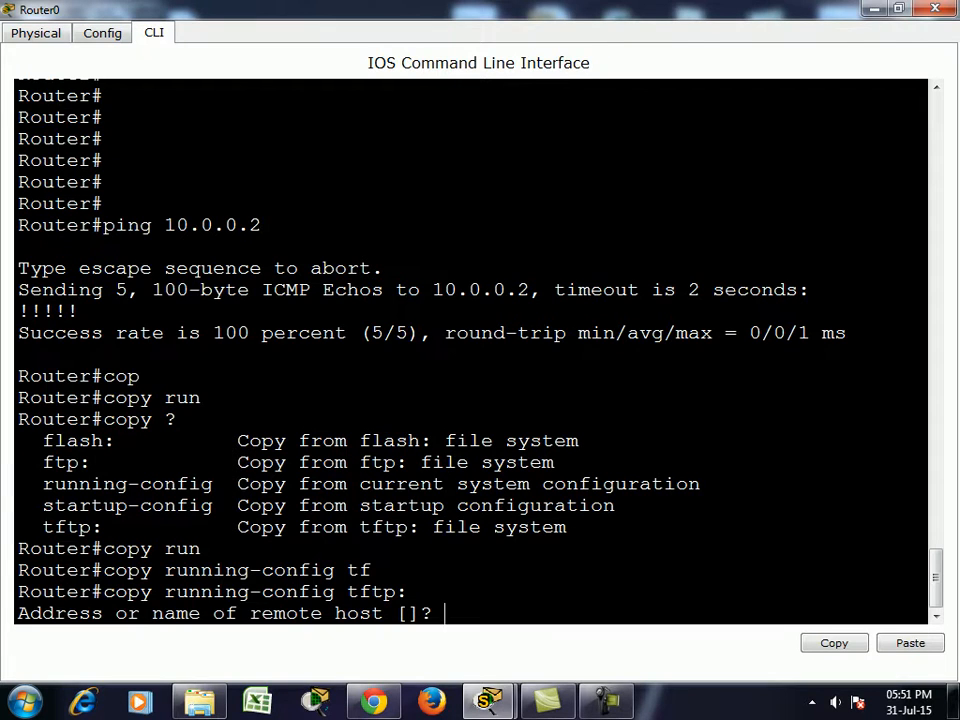
pyautogui.write('10.0.0.2')
pyautogui.press('Return')
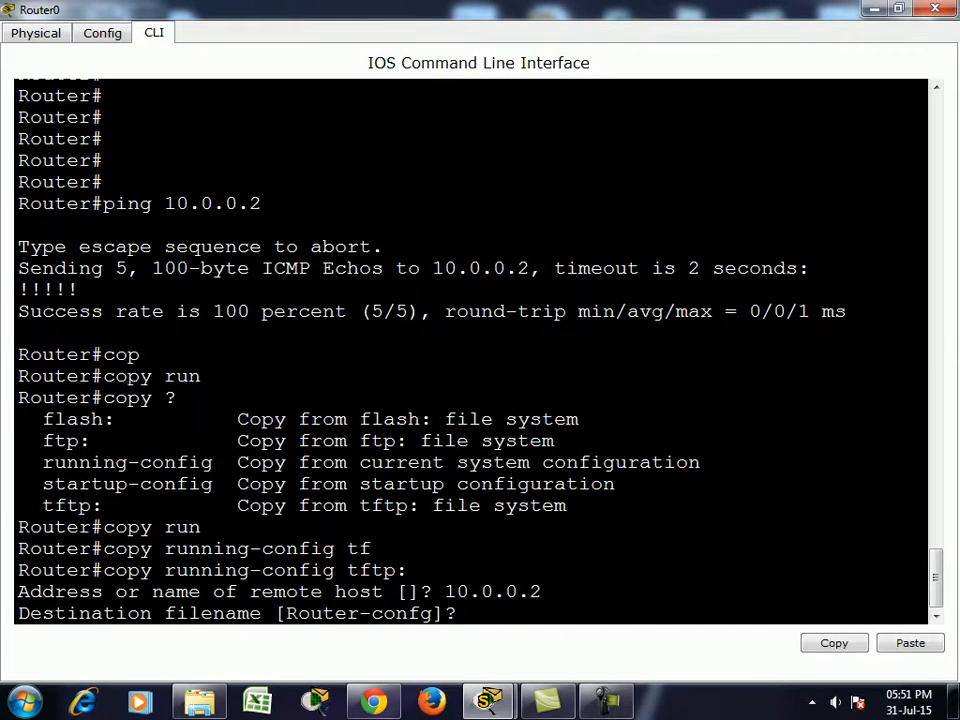
pyautogui.write('r1')
pyautogui.press('Return')
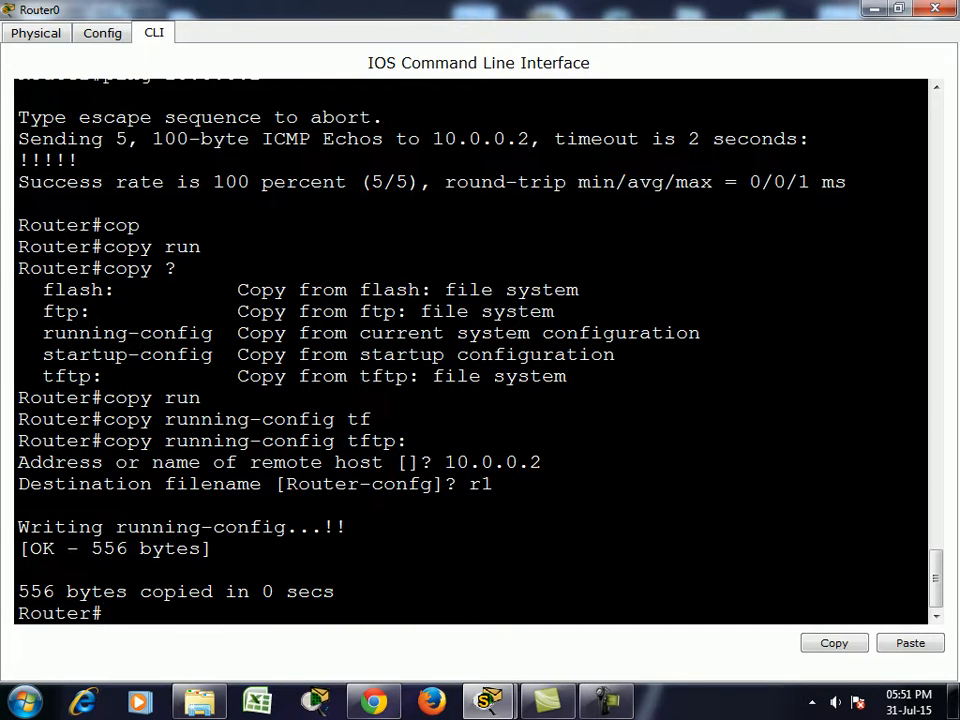
# Examine the transfer messages, byte count and copy time of the running-config backup
pyautogui.moveTo(42, 527); pyautogui.dragTo(346, 527)
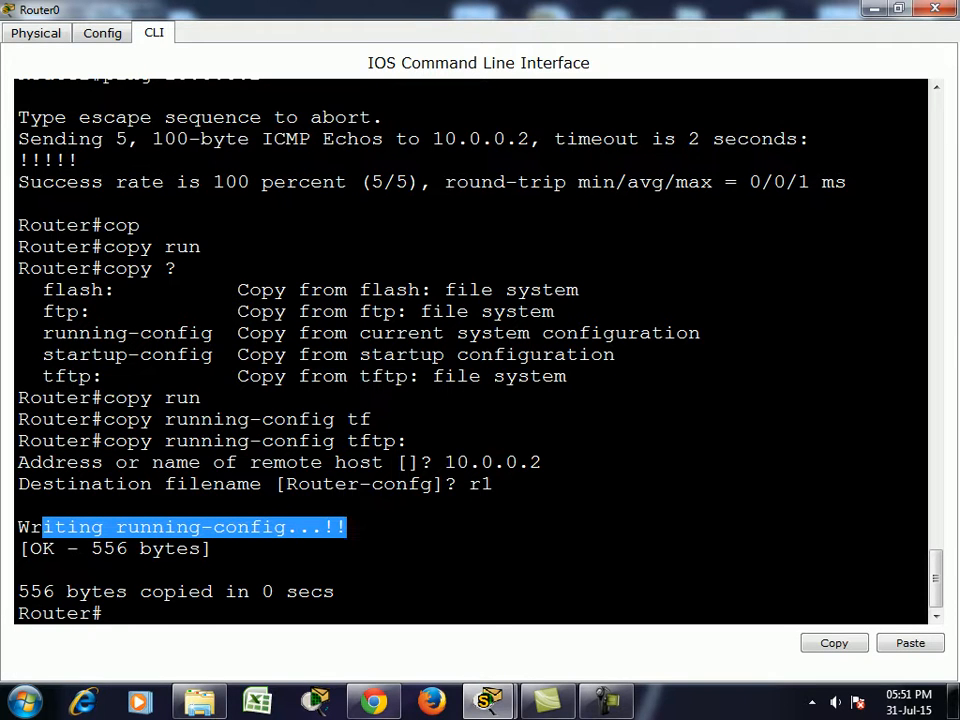
pyautogui.moveTo(19, 548); pyautogui.dragTo(212, 548)
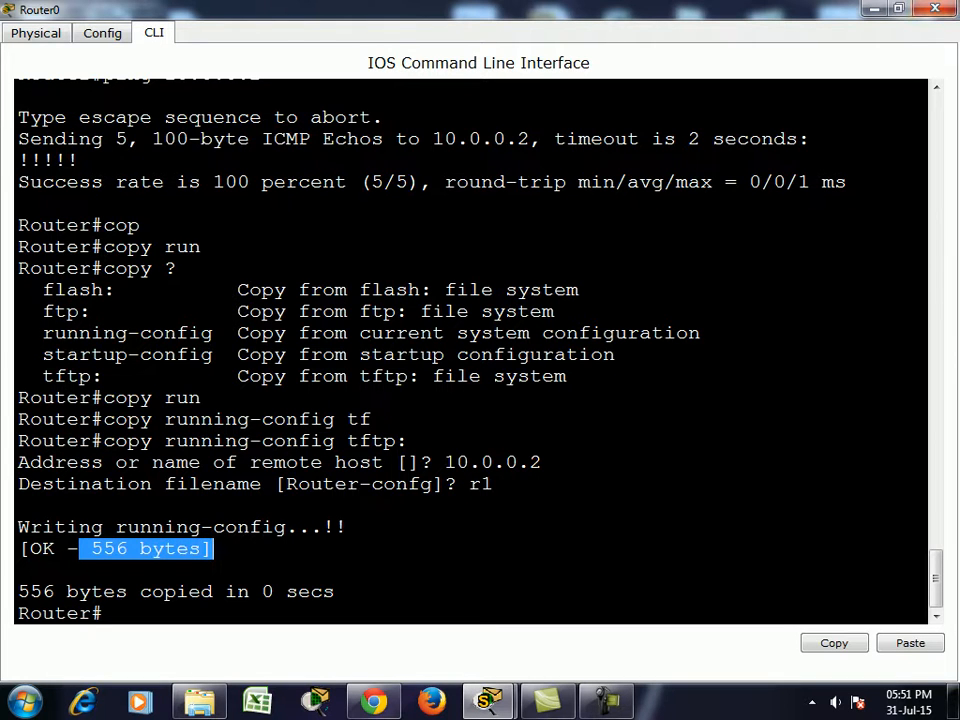
pyautogui.moveTo(262, 591); pyautogui.dragTo(298, 591)
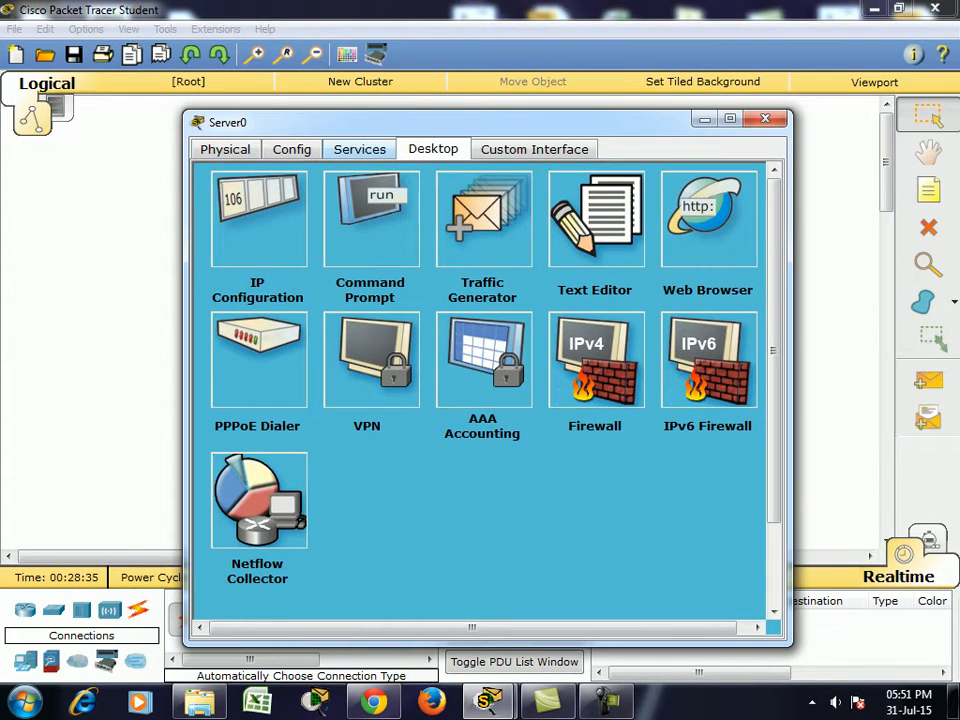
# Check Server0's TFTP file list for the r1 backup and close the server window
pyautogui.click(360, 149)
pyautogui.click(259, 253)
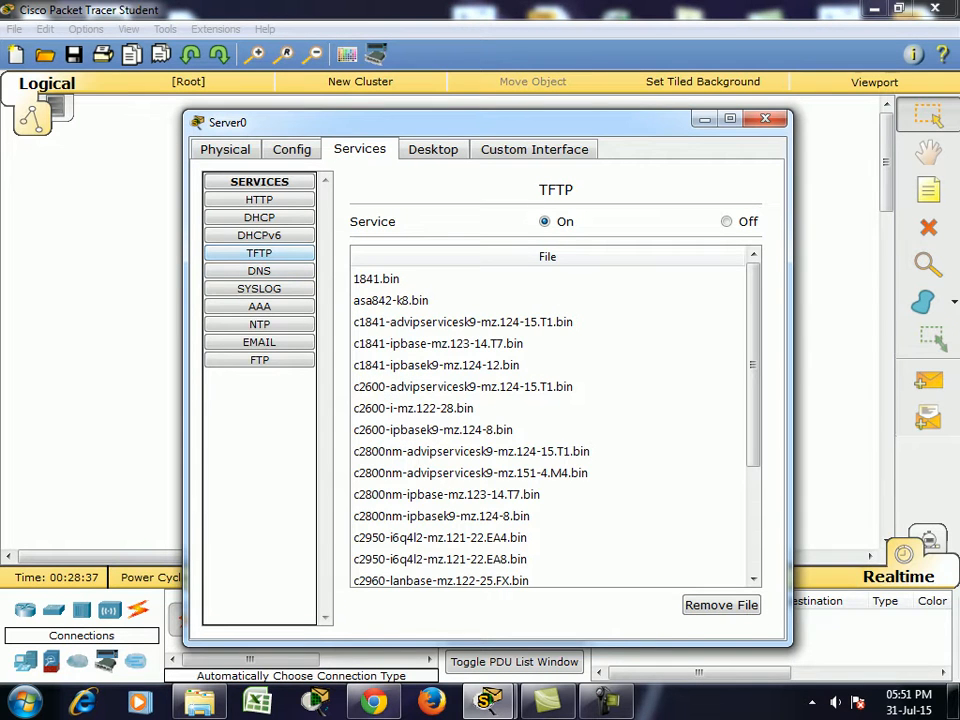
pyautogui.scroll(-3, 550, 420)
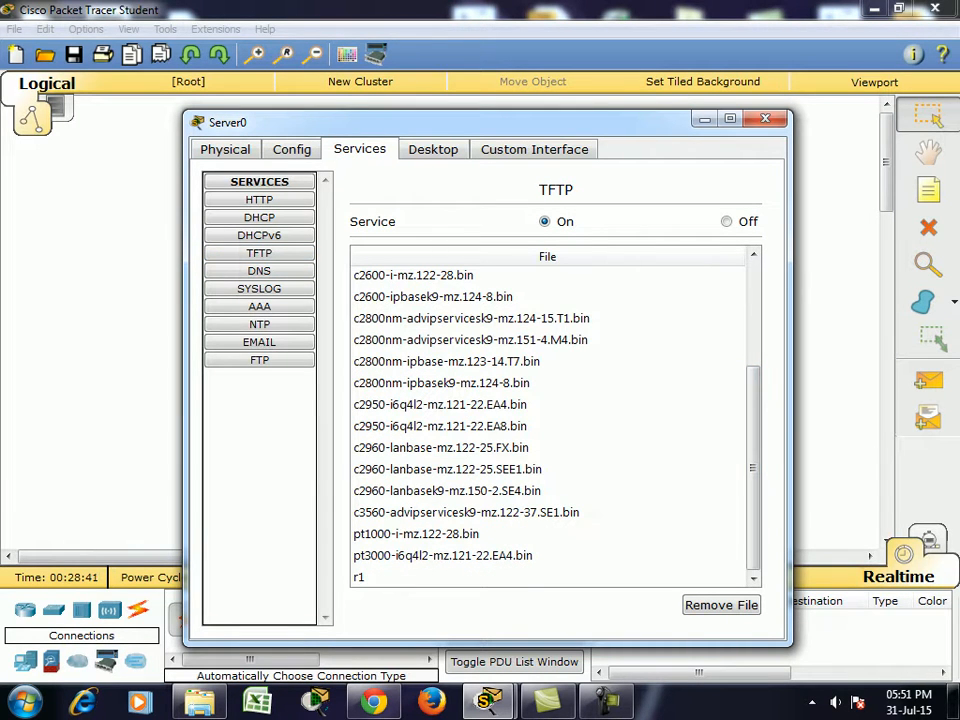
pyautogui.click(765, 119)
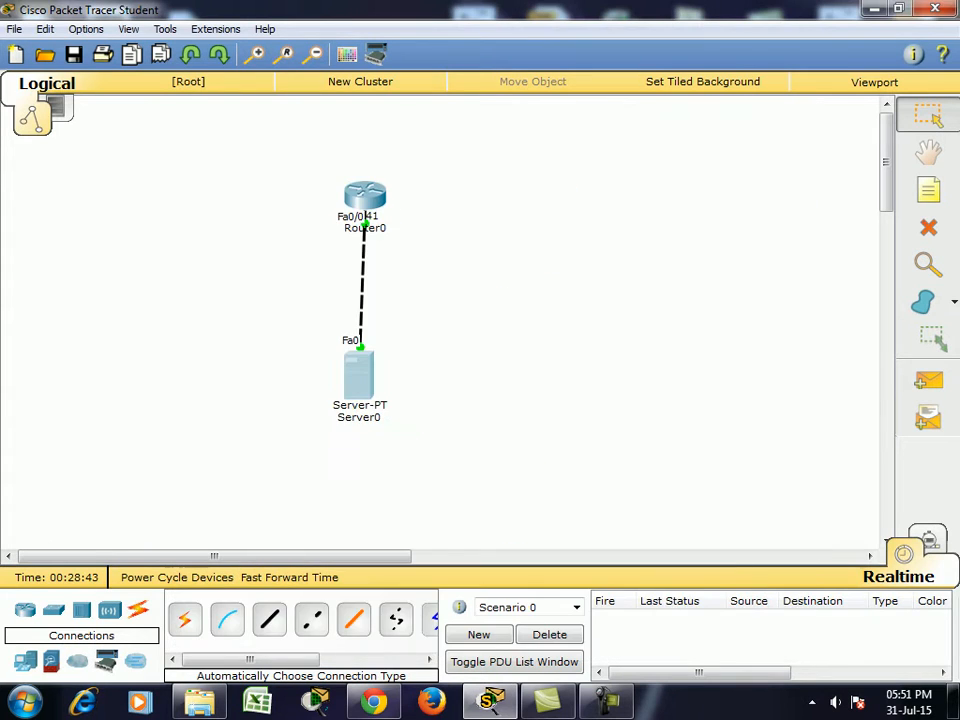
# Reopen Router0's CLI and list the destinations available for copying from TFTP using copy tftp: ?
pyautogui.click(365, 196)
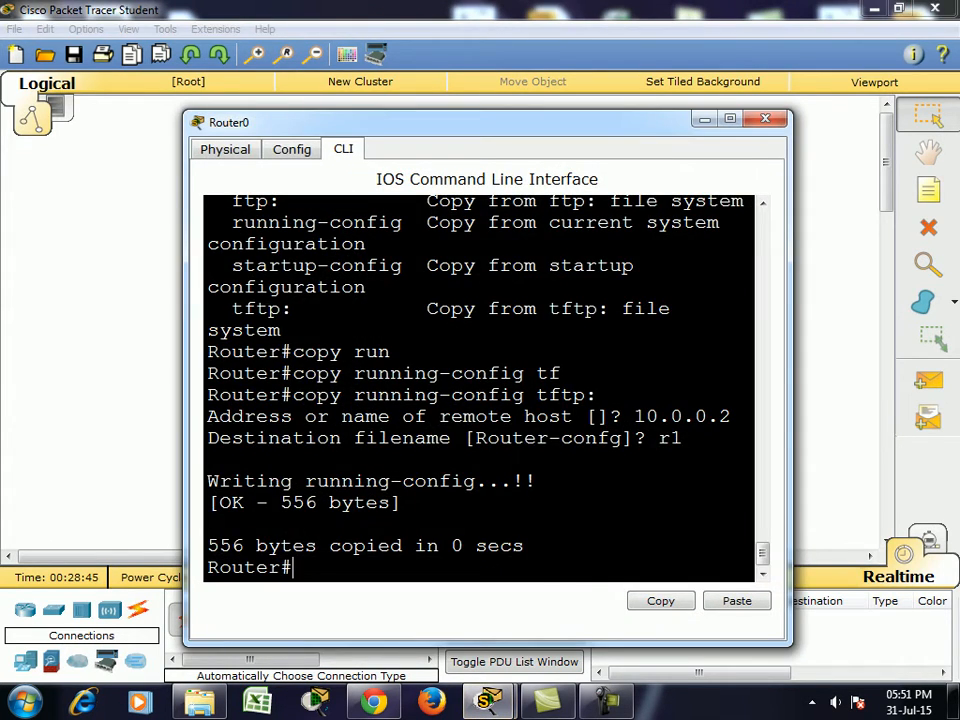
pyautogui.click(730, 119)
pyautogui.press('Return')
pyautogui.press('Return')
pyautogui.press('Return')
pyautogui.press('Return')
pyautogui.press('Return')
pyautogui.write('co')
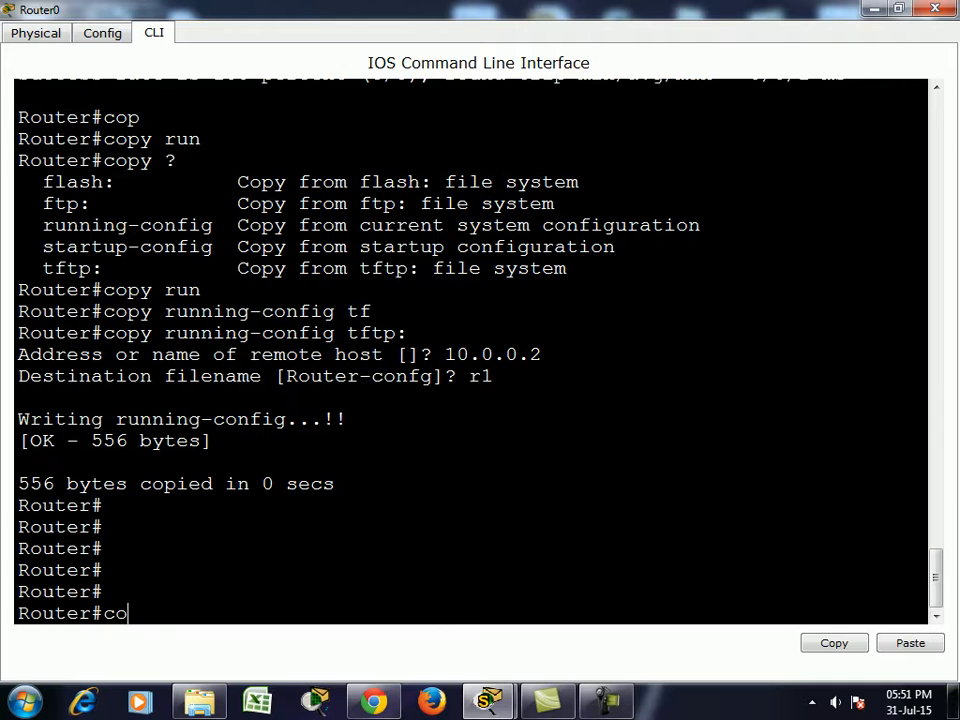
pyautogui.write('p')
pyautogui.press('Tab')
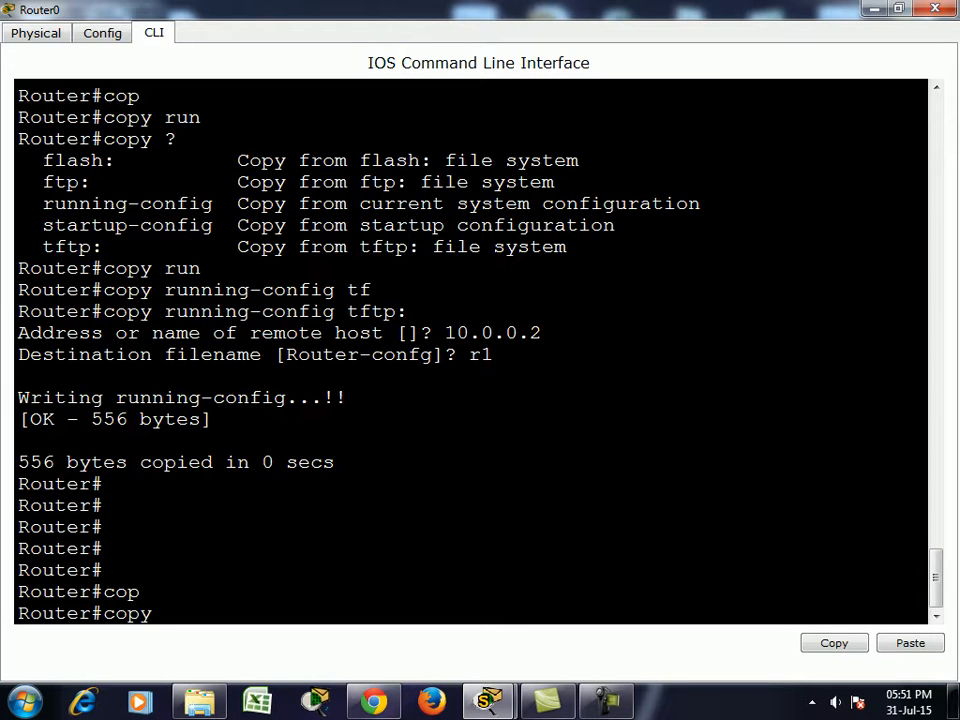
pyautogui.write('tf')
pyautogui.press('Tab')
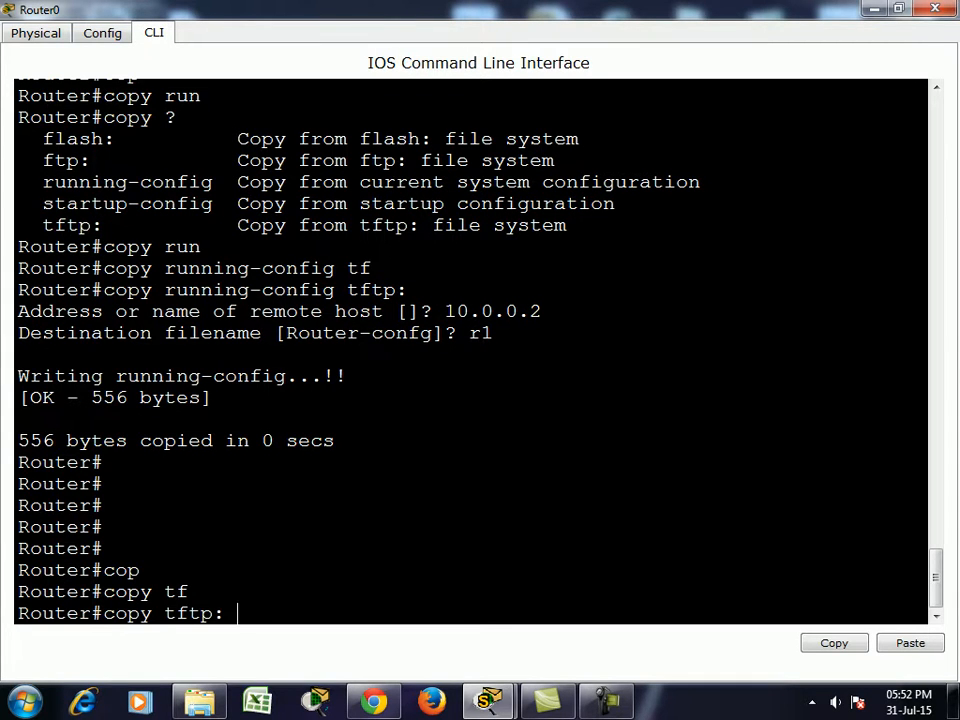
pyautogui.write('run')
pyautogui.press('Tab')
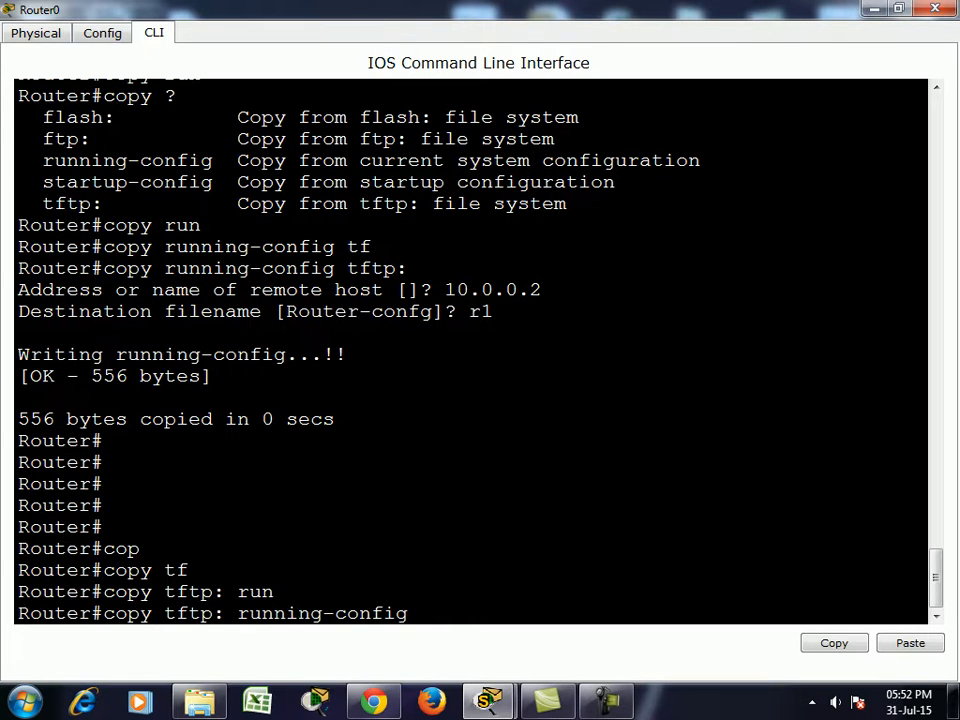
pyautogui.press('BackSpace')
pyautogui.press('BackSpace')
pyautogui.press('BackSpace')
pyautogui.press('BackSpace')
pyautogui.press('BackSpace')
pyautogui.press('BackSpace')
pyautogui.press('BackSpace')
pyautogui.press('BackSpace')
pyautogui.press('BackSpace')
pyautogui.press('BackSpace')
pyautogui.press('BackSpace')
pyautogui.press('BackSpace')
pyautogui.press('BackSpace')
pyautogui.press('BackSpace')
pyautogui.write('?')
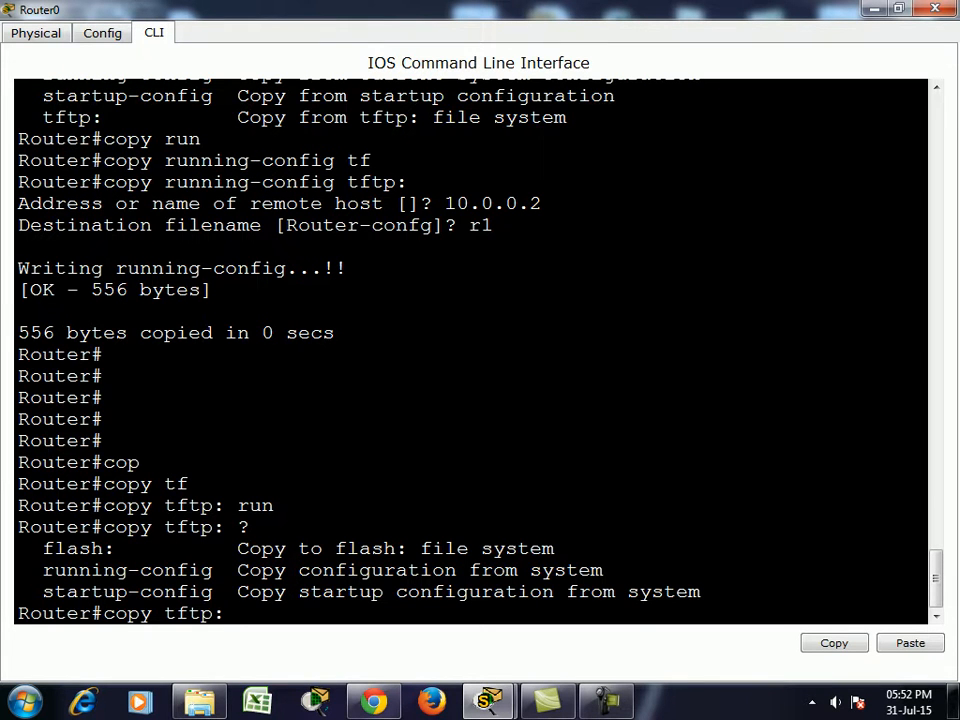
# Copy file r1 from TFTP server 10.0.0.2 to startup-config, accepting the default destination filename
pyautogui.write('st')
pyautogui.press('Tab')
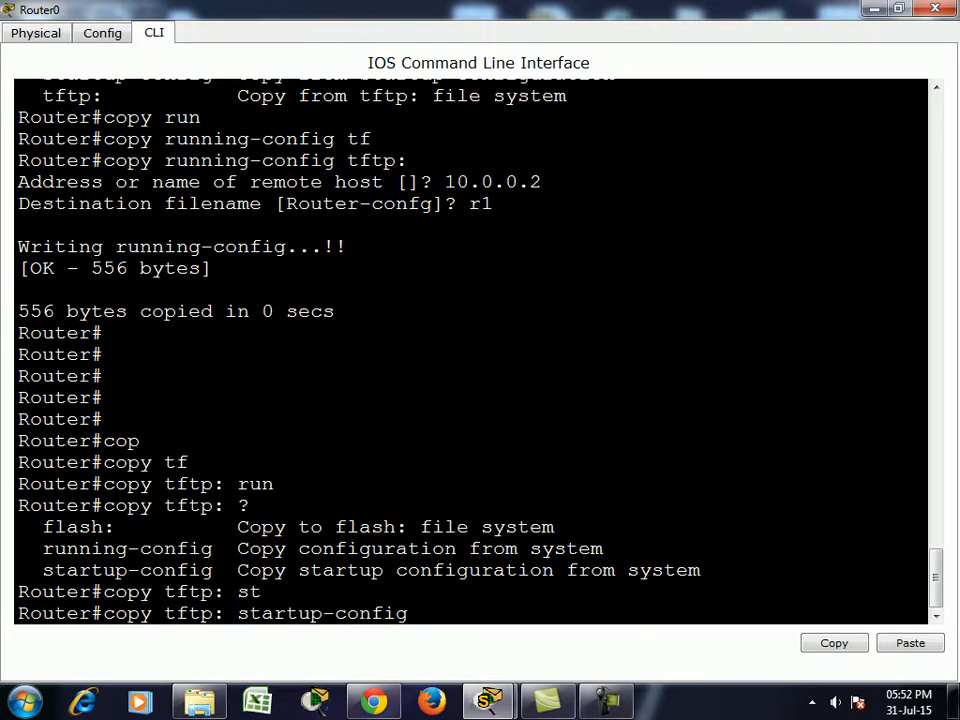
pyautogui.press('Return')
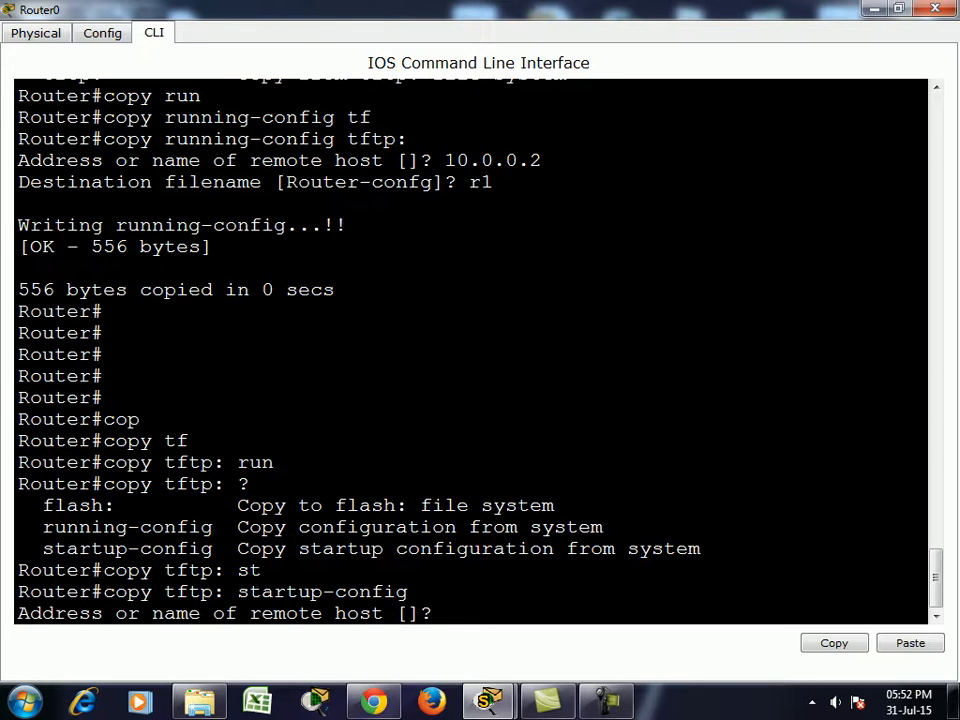
pyautogui.write('10.0.0.2')
pyautogui.press('Return')
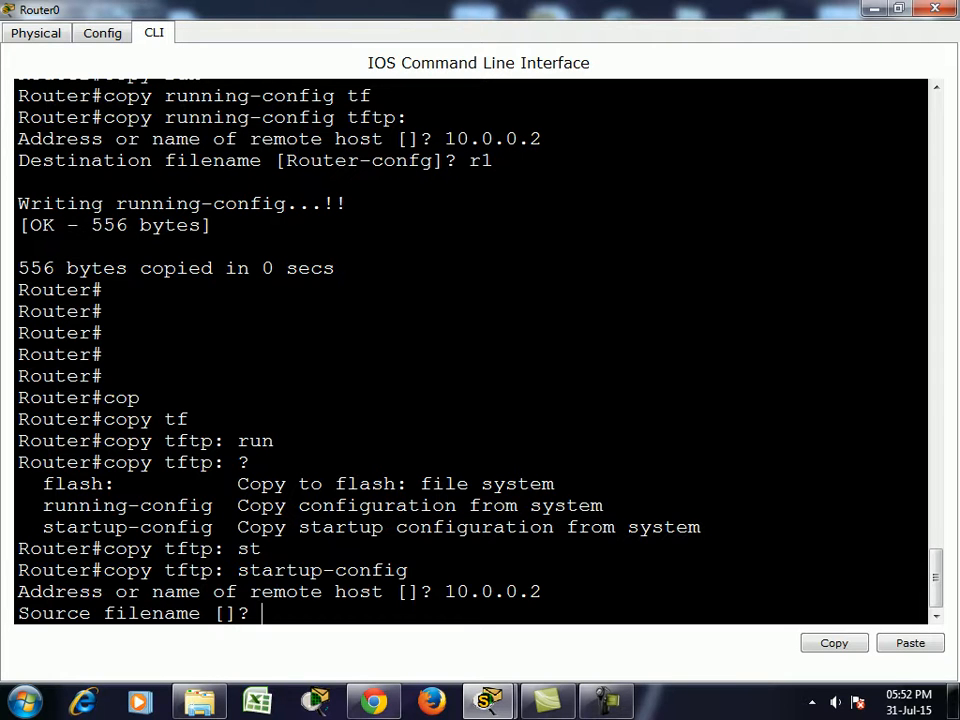
pyautogui.write('r1')
pyautogui.press('Return')
pyautogui.press('Return')
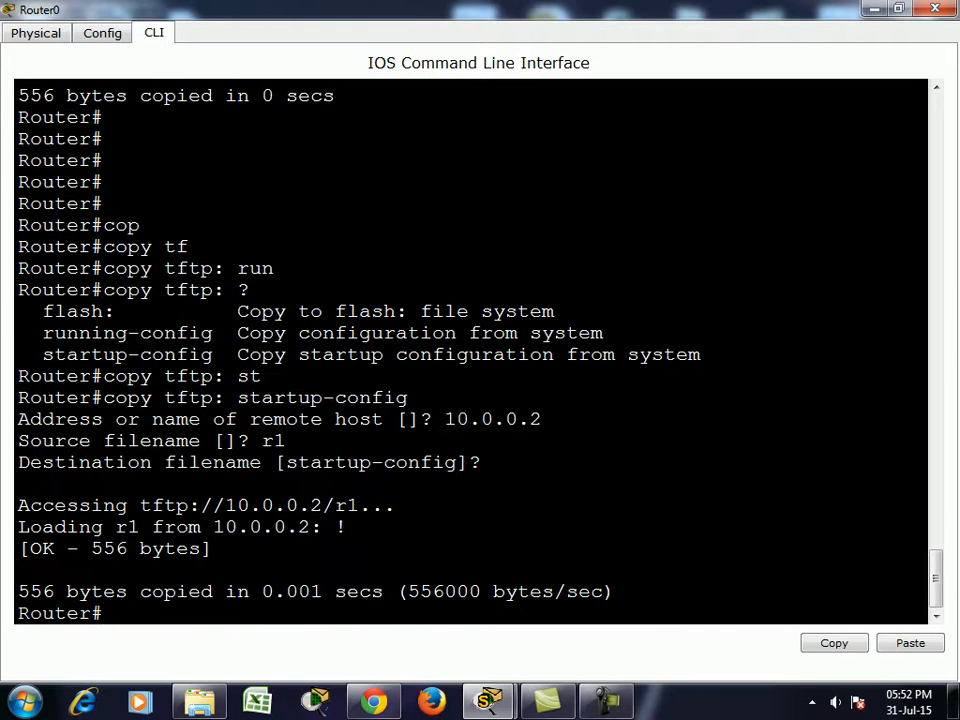
# Examine the output lines showing the TFTP path and loading of r1
pyautogui.moveTo(61, 505); pyautogui.dragTo(345, 527)
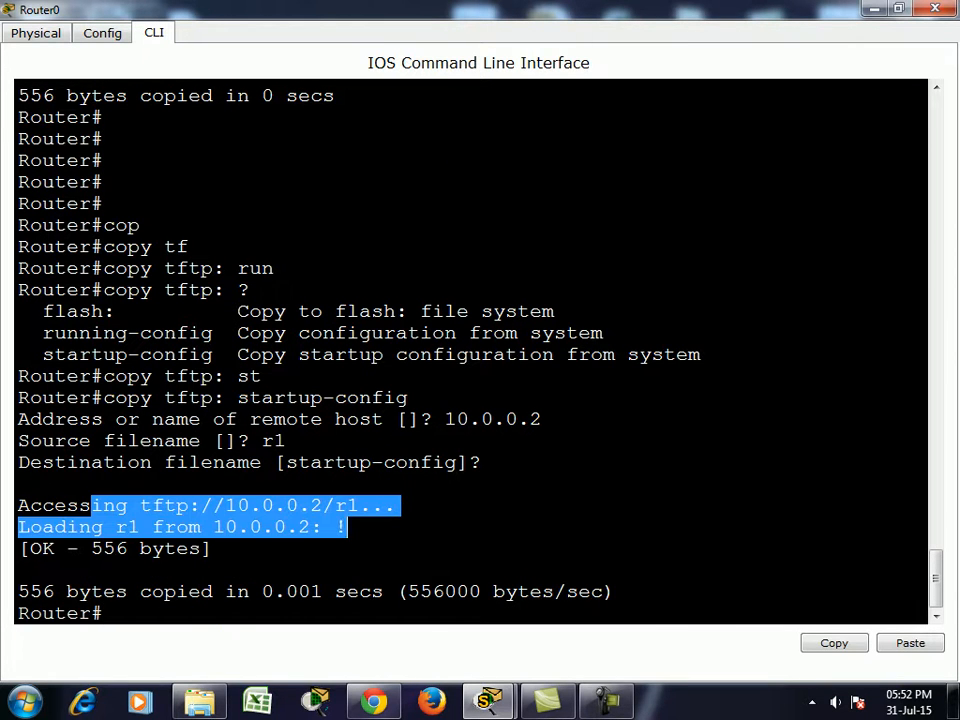
pyautogui.click(336, 505)
pyautogui.doubleClick(336, 505)
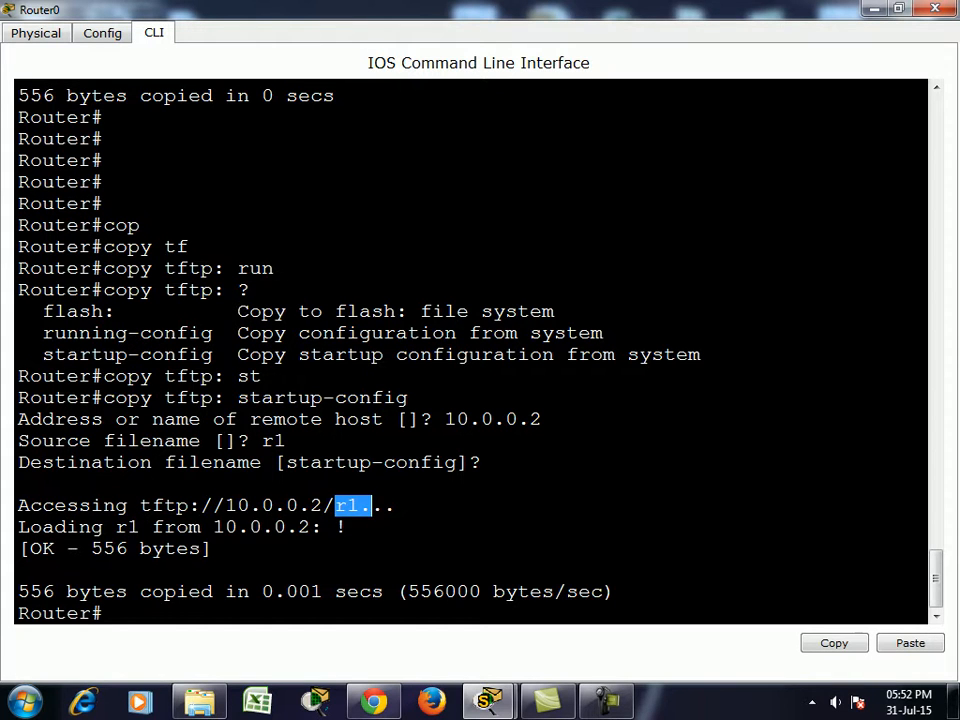
# Examine the output lines reporting the loading of r1 from 10.0.0.2 and its OK status
pyautogui.moveTo(140, 527); pyautogui.dragTo(347, 527)
pyautogui.click(347, 527)
pyautogui.doubleClick(341, 527)
pyautogui.moveTo(18, 548); pyautogui.dragTo(211, 548)
# Display the startup configuration with sh startup-config and page through it to the end
pyautogui.press('Return')
pyautogui.press('Return')
pyautogui.press('Return')
pyautogui.write('sh sta')
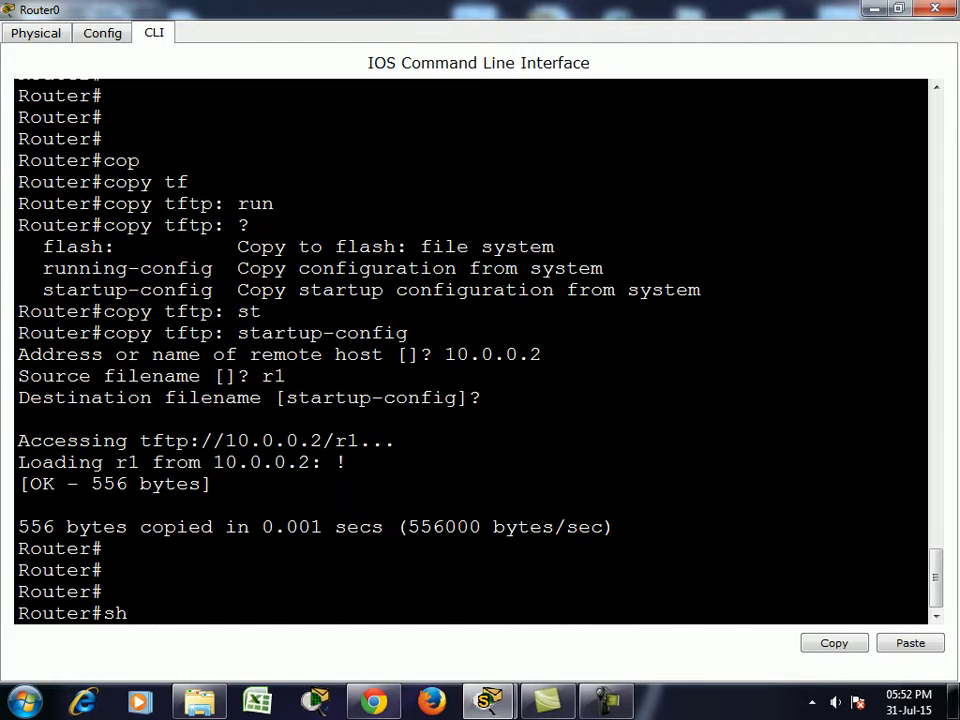
pyautogui.press('Tab')
pyautogui.write('r')
pyautogui.press('Tab')
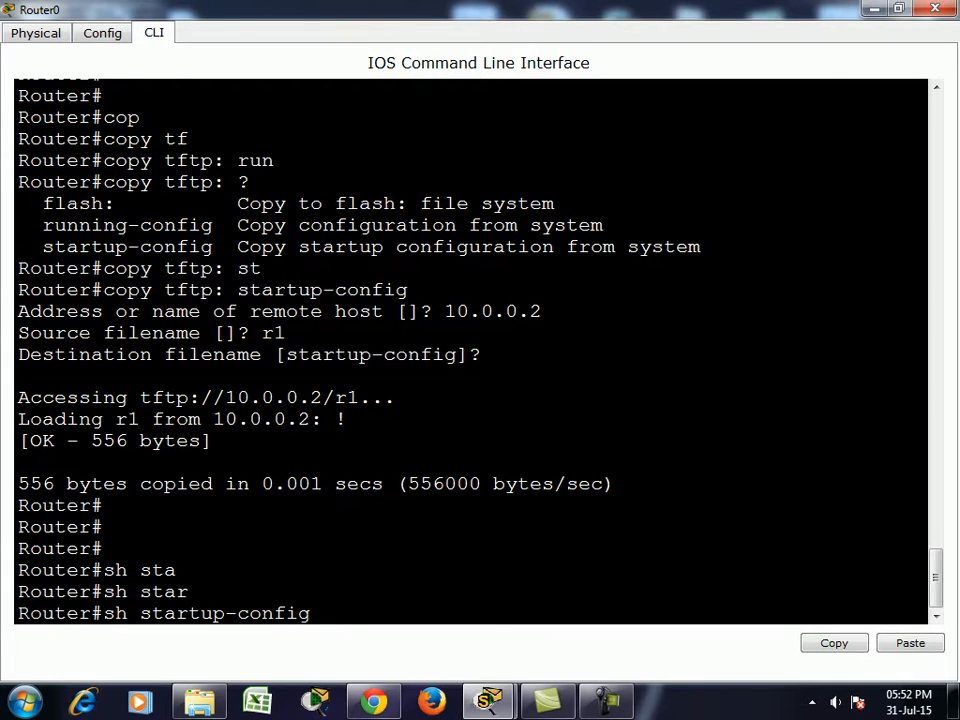
pyautogui.press('Return')
pyautogui.press('space')
pyautogui.press('space')
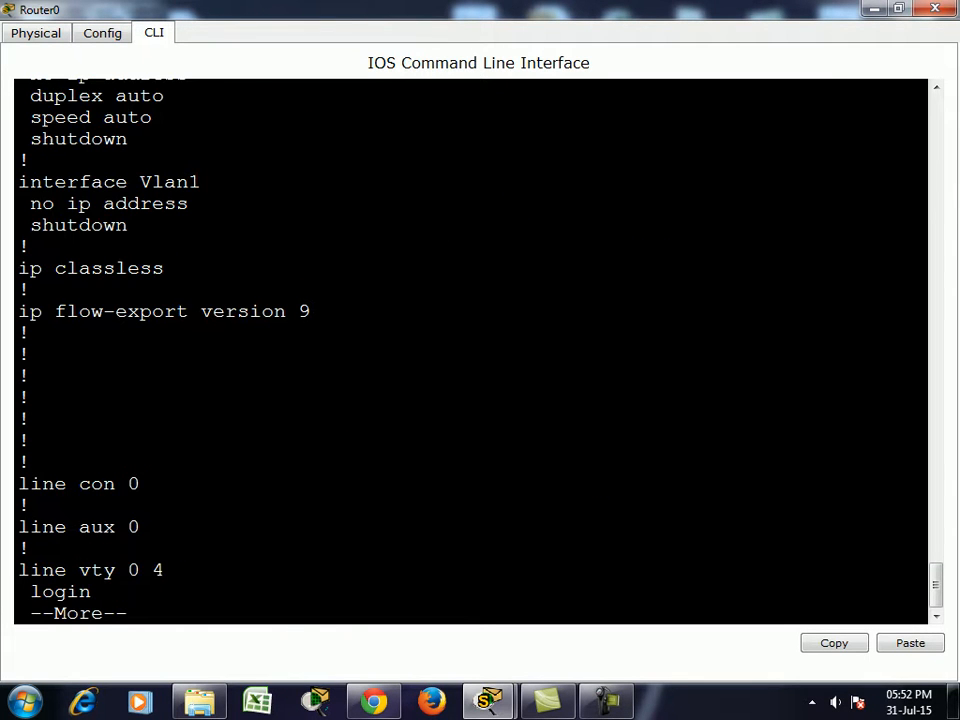
pyautogui.press('space')
pyautogui.press('Return')
pyautogui.press('Return')
# Display the startup configuration again, examine its FastEthernet0/0 section, and quit the listing
pyautogui.write('sh at')
pyautogui.press('Tab')
pyautogui.press('BackSpace')
pyautogui.press('BackSpace')
pyautogui.write('sy')
pyautogui.press('BackSpace')
pyautogui.write('ta')
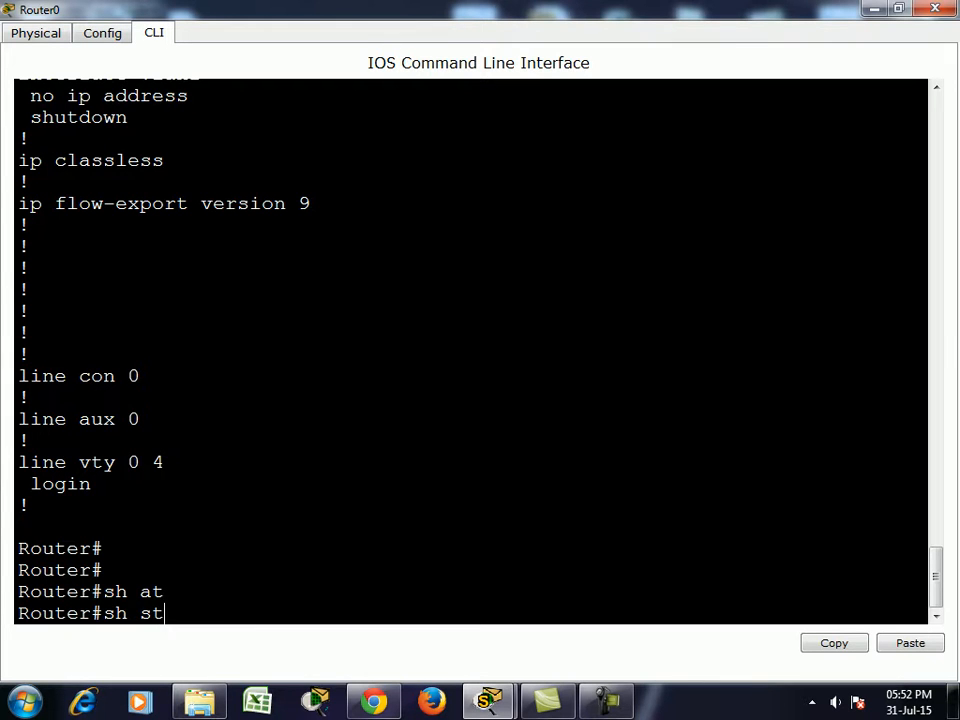
pyautogui.press('Tab')
pyautogui.write('r')
pyautogui.press('Tab')
pyautogui.press('Return')
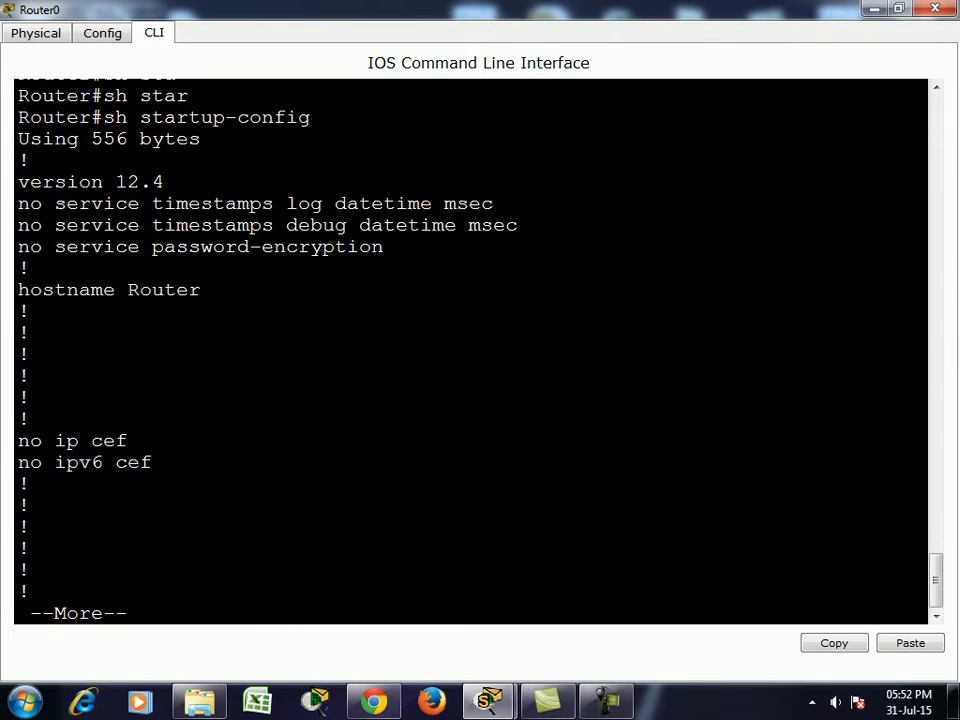
pyautogui.press('space')
pyautogui.moveTo(32, 396); pyautogui.dragTo(152, 484)
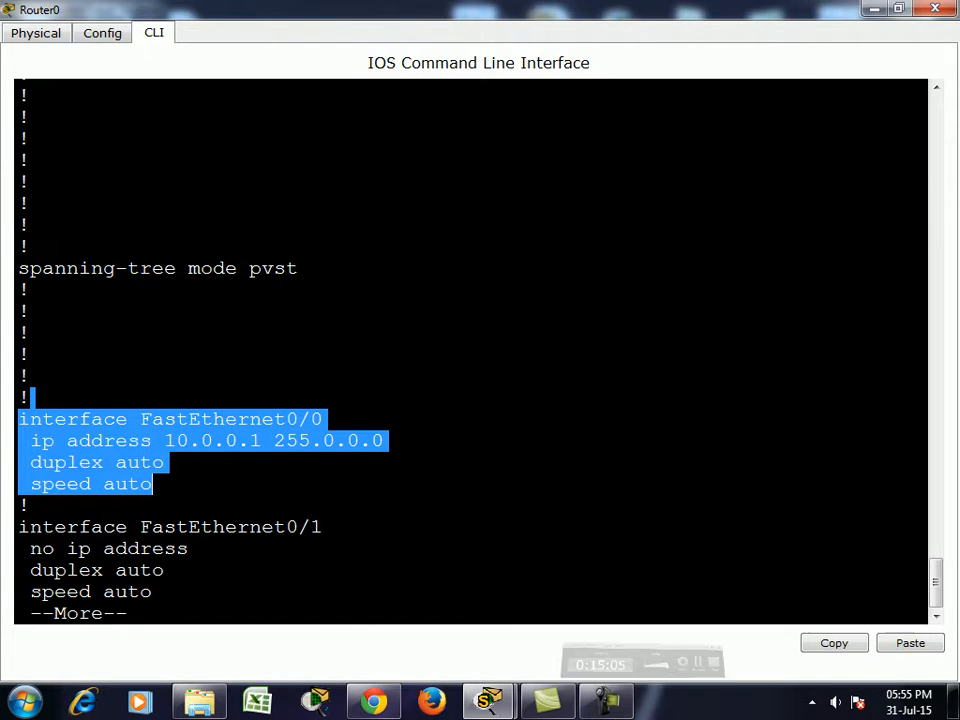
pyautogui.press('q')
# List the flash contents with sh flash: and examine the IOS image file name
pyautogui.press('Return')
pyautogui.press('Return')
pyautogui.press('Return')
pyautogui.write('sh fla')
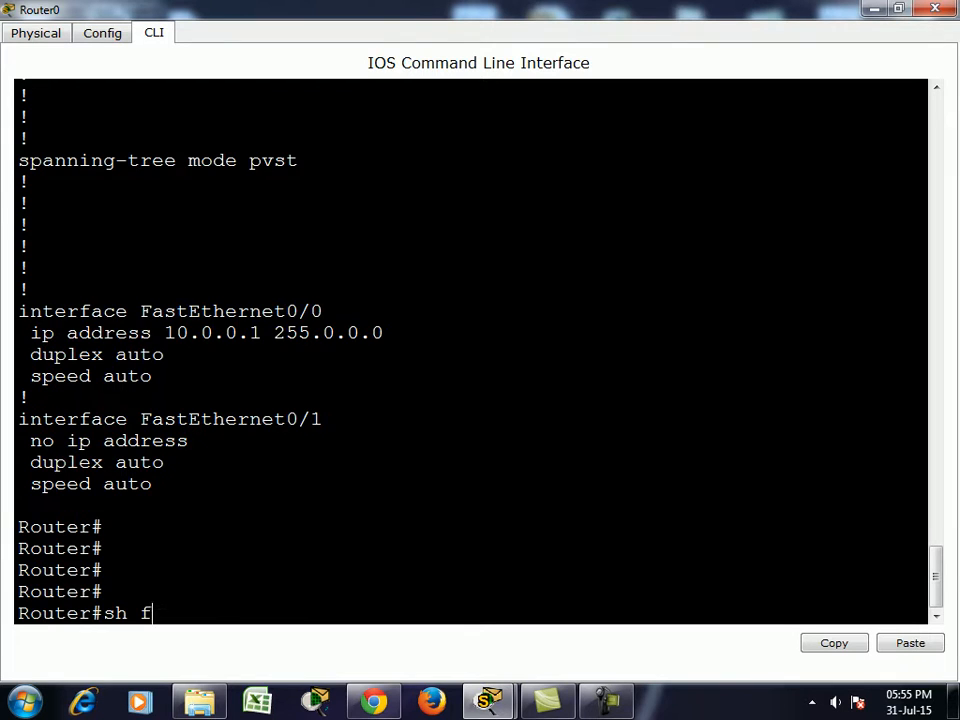
pyautogui.press('Tab')
pyautogui.press('Return')
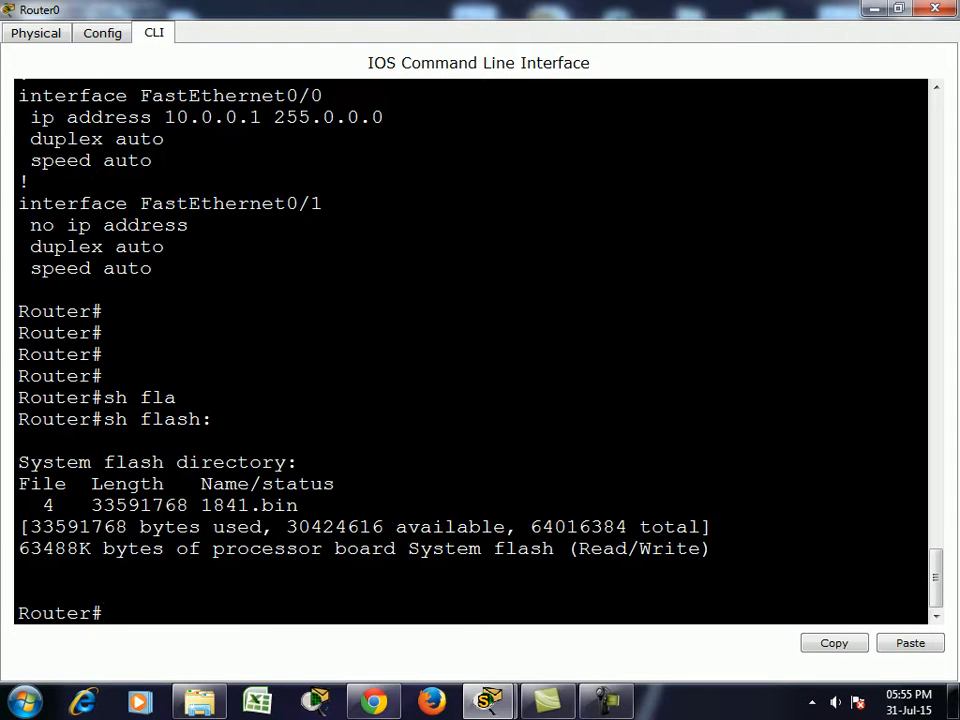
pyautogui.moveTo(201, 505); pyautogui.dragTo(298, 505)
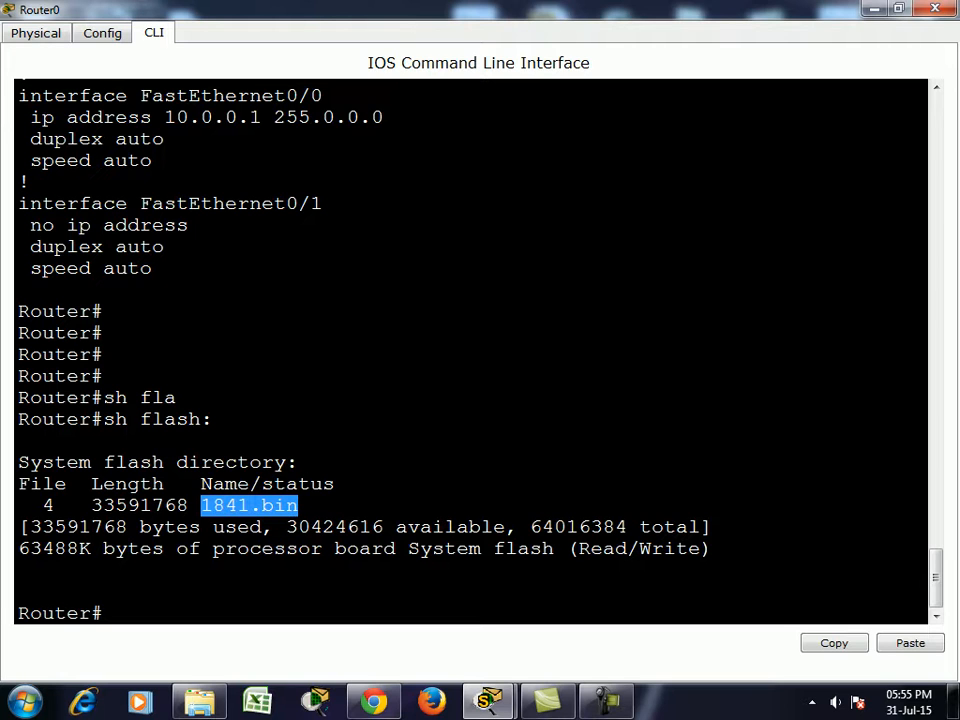
# Enter global configuration mode with conf t, list the boot command's options using boot ?, and clear the command line
pyautogui.write('conf')
pyautogui.press('BackSpace')
pyautogui.press('BackSpace')
pyautogui.press('BackSpace')
pyautogui.press('BackSpace')
pyautogui.press('BackSpace')
pyautogui.write('s')
pyautogui.press('BackSpace')
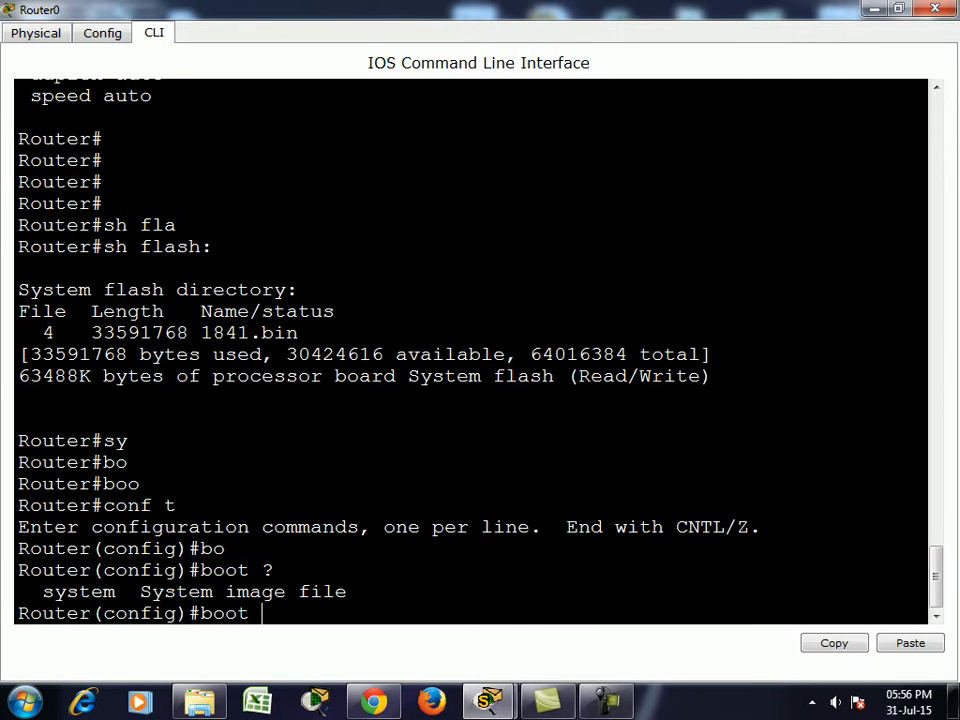
pyautogui.press('BackSpace')
pyautogui.press('BackSpace')
pyautogui.press('BackSpace')
pyautogui.press('BackSpace')
pyautogui.press('BackSpace')
pyautogui.press('Return')
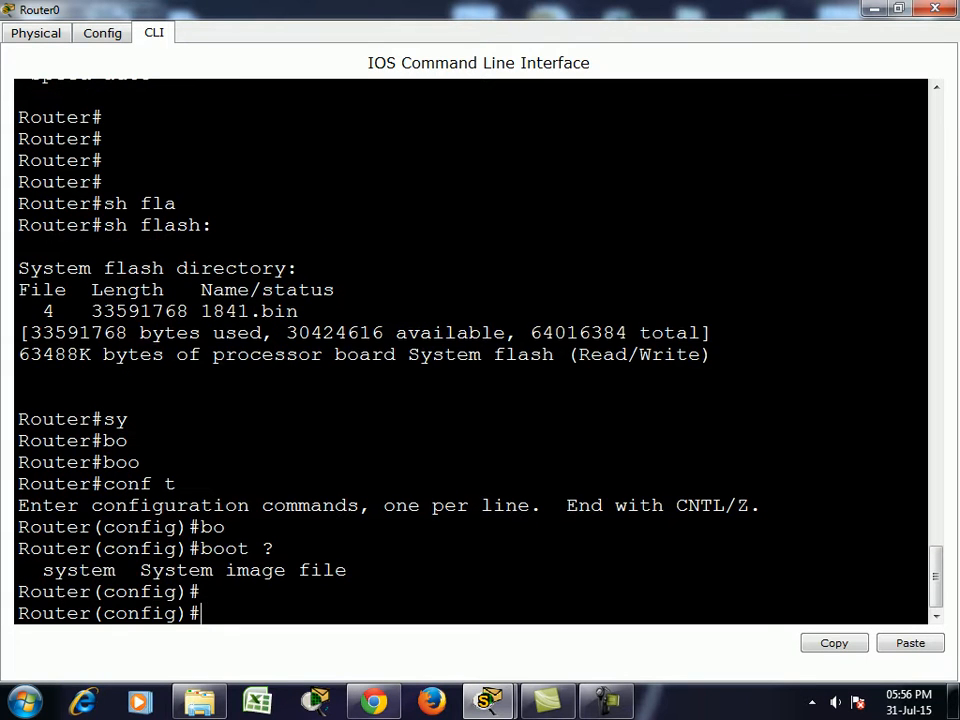
# Leave global configuration mode and list the flash contents again with sh flash:
pyautogui.press('Return')
pyautogui.press('Return')
pyautogui.press('Return')
pyautogui.press('Return')
pyautogui.press('Return')
pyautogui.press('Return')
pyautogui.press('Return')
pyautogui.press('Return')
pyautogui.press('Return')
pyautogui.press('Return')
pyautogui.press('Return')
pyautogui.press('Return')
pyautogui.press('Return')
pyautogui.press('Return')
pyautogui.hotkey('ctrl', 'z')
pyautogui.write('sh fla')
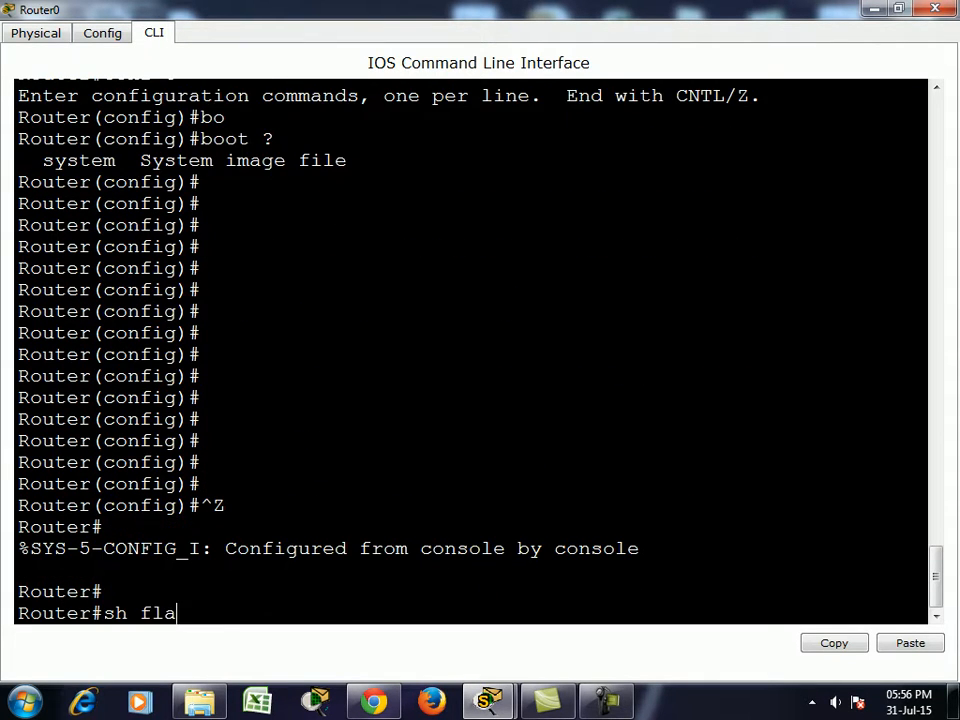
pyautogui.press('Tab')
pyautogui.press('Return')
# In global configuration mode, list the available arguments of boot system and boot system flash
pyautogui.write('conf t')
pyautogui.press('Return')
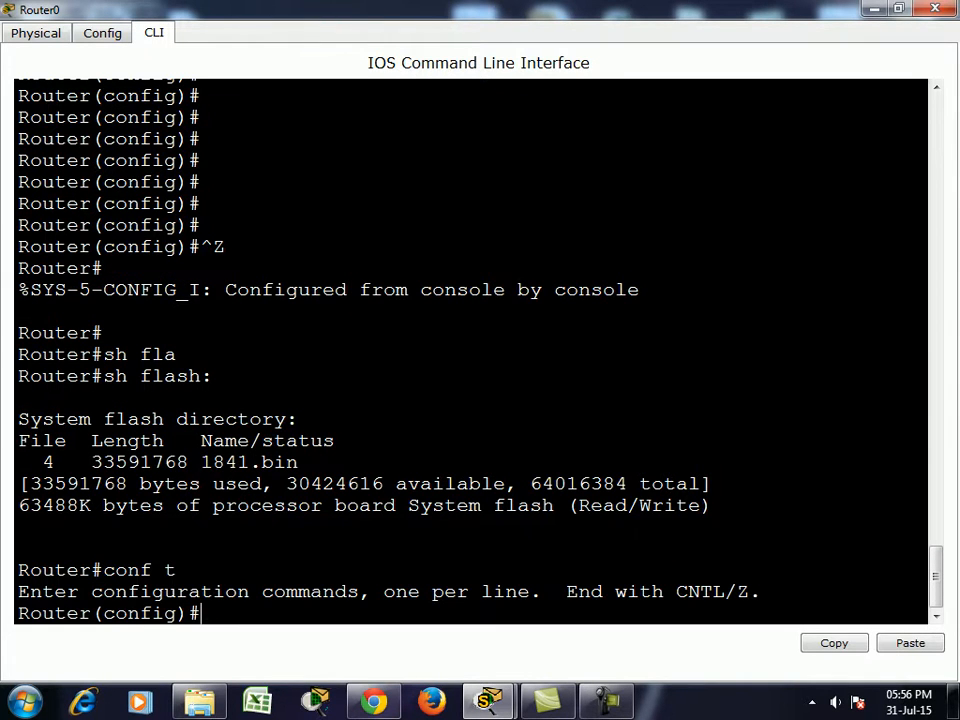
pyautogui.write('bo')
pyautogui.press('Tab')
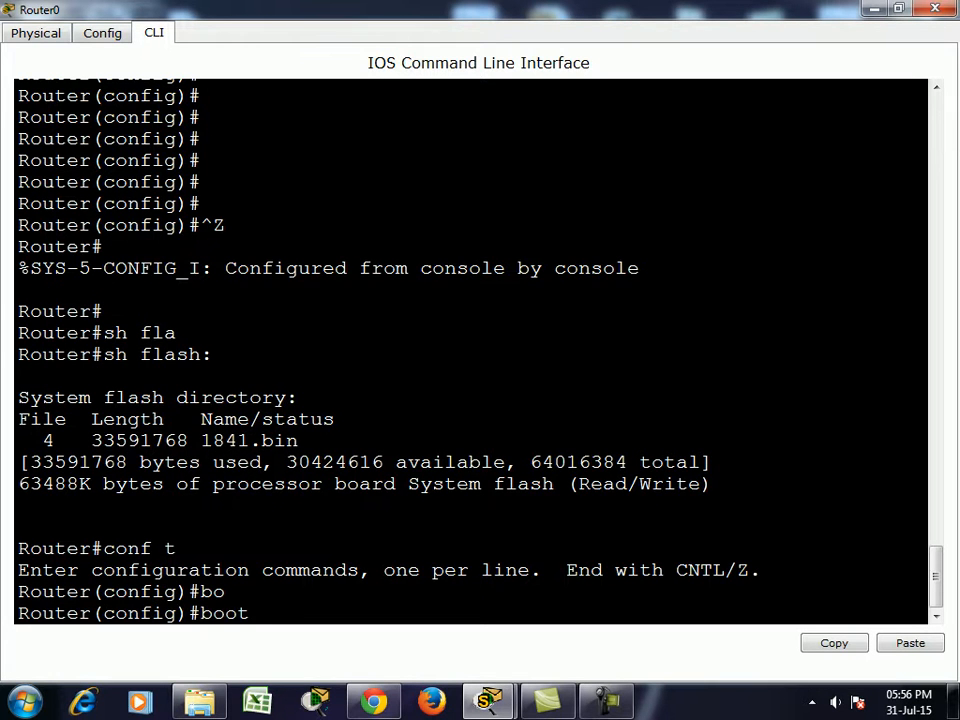
pyautogui.write('sy')
pyautogui.press('Tab')
pyautogui.write('?')
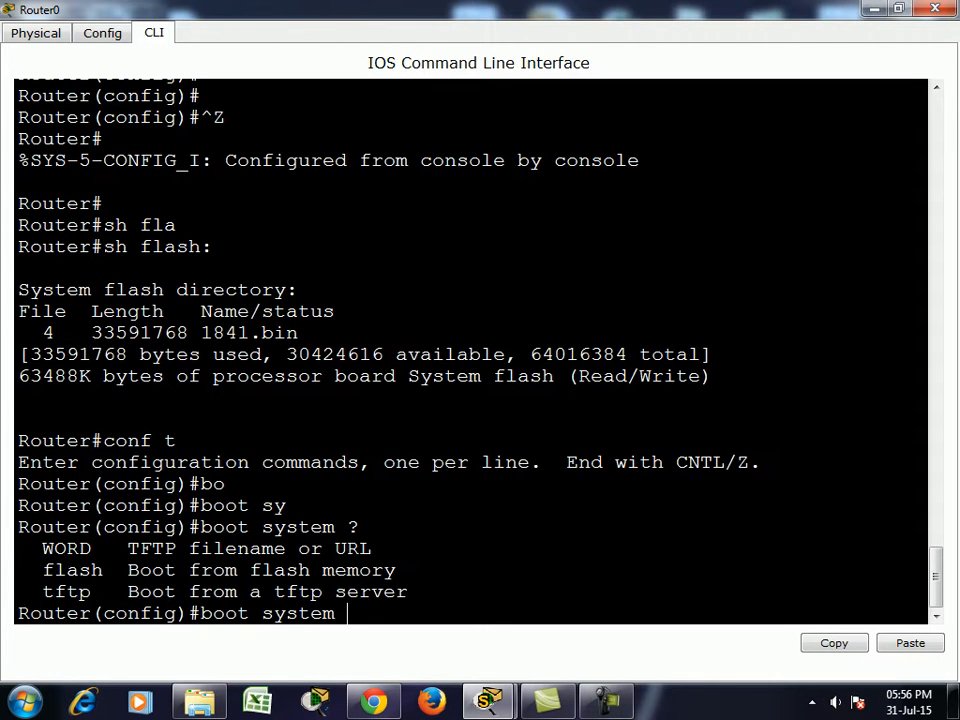
pyautogui.write('fl')
pyautogui.press('Tab')
pyautogui.write('?')
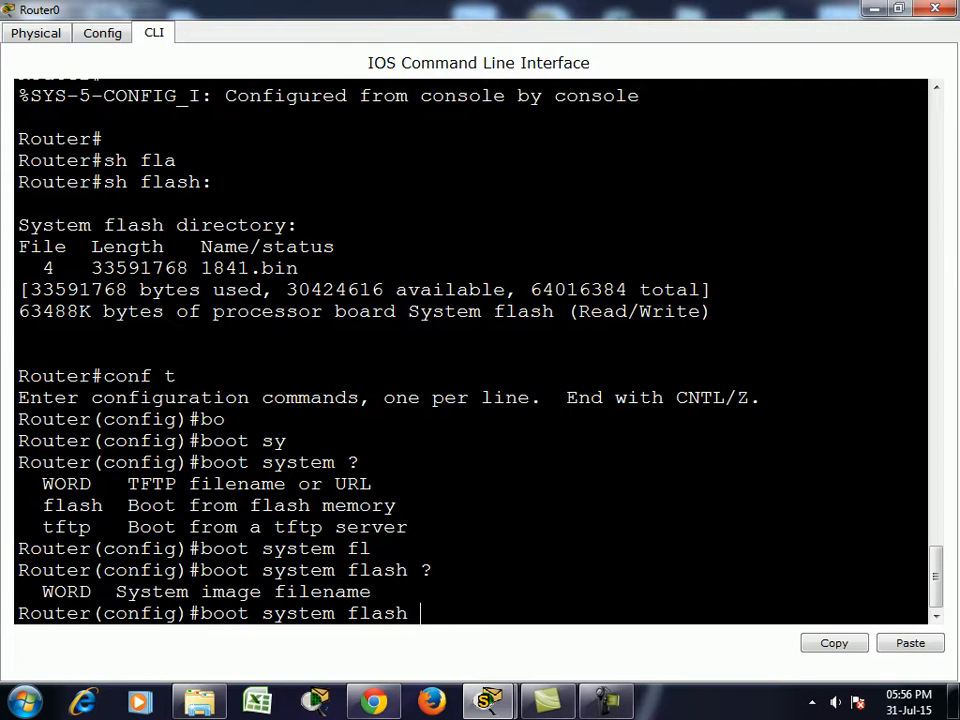
pyautogui.press('Return')
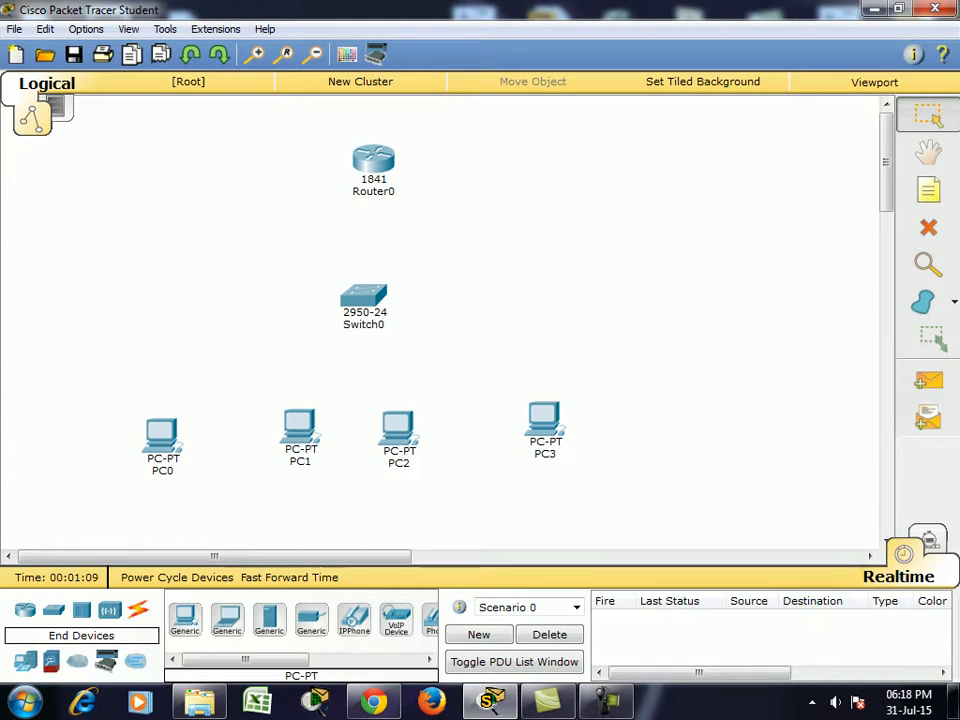
# Cable Router0 and PC0 to Switch0 using the automatically chosen connection type
pyautogui.click(137, 609)
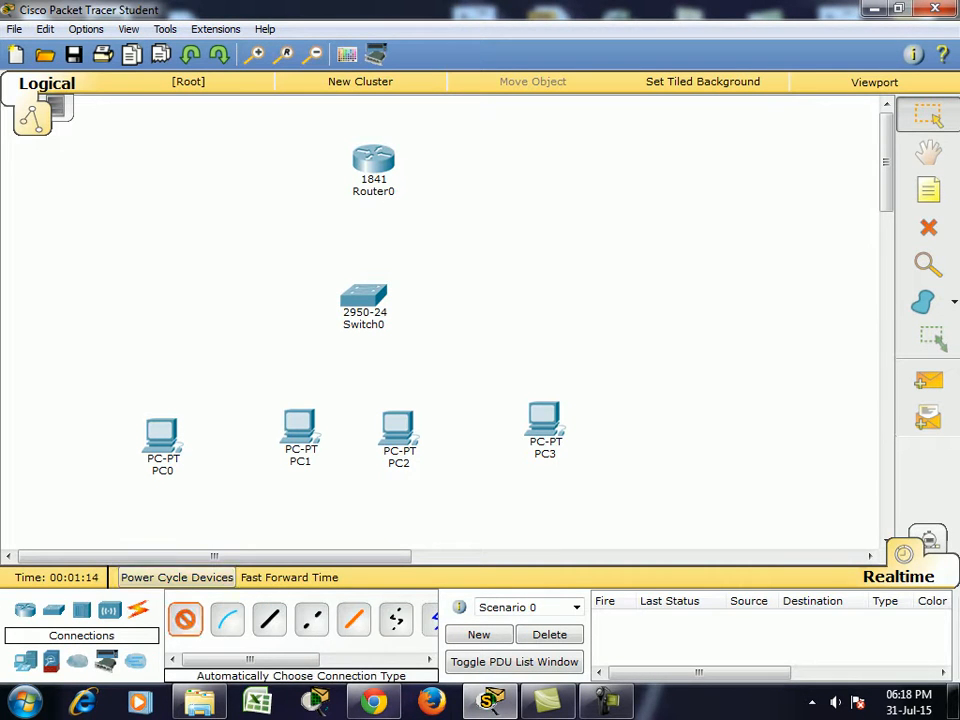
pyautogui.click(373, 160)
pyautogui.click(363, 295)
pyautogui.click(160, 432)
pyautogui.click(363, 295)
# Connect PC1, PC2 and PC3 to Switch0 with automatically chosen cables
pyautogui.click(299, 428)
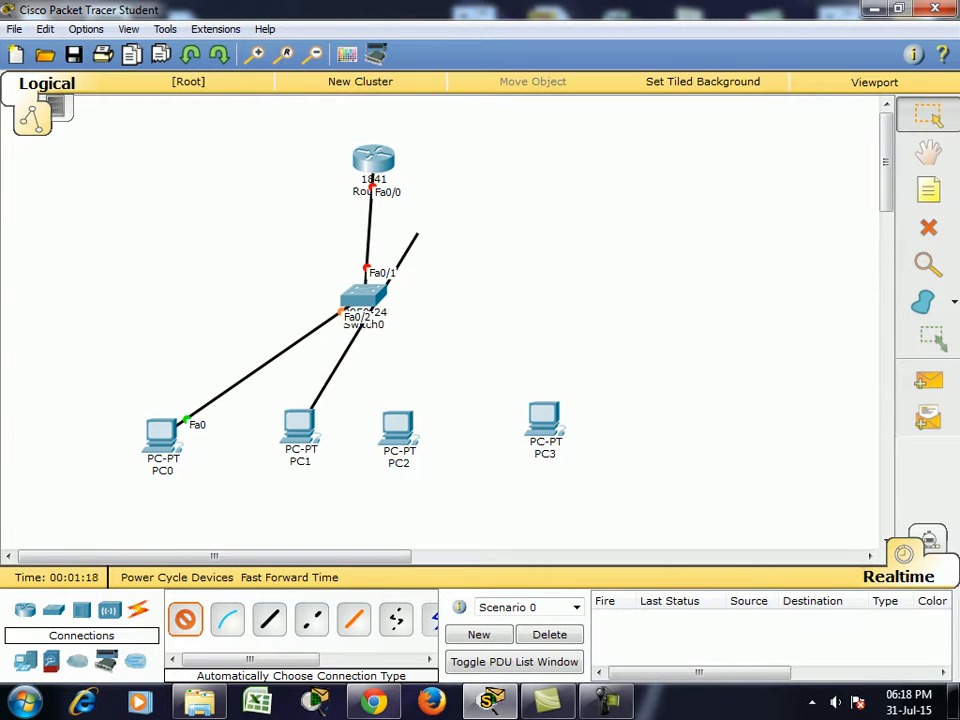
pyautogui.click(363, 297)
pyautogui.click(368, 300)
pyautogui.click(397, 428)
pyautogui.click(544, 425)
pyautogui.click(363, 297)
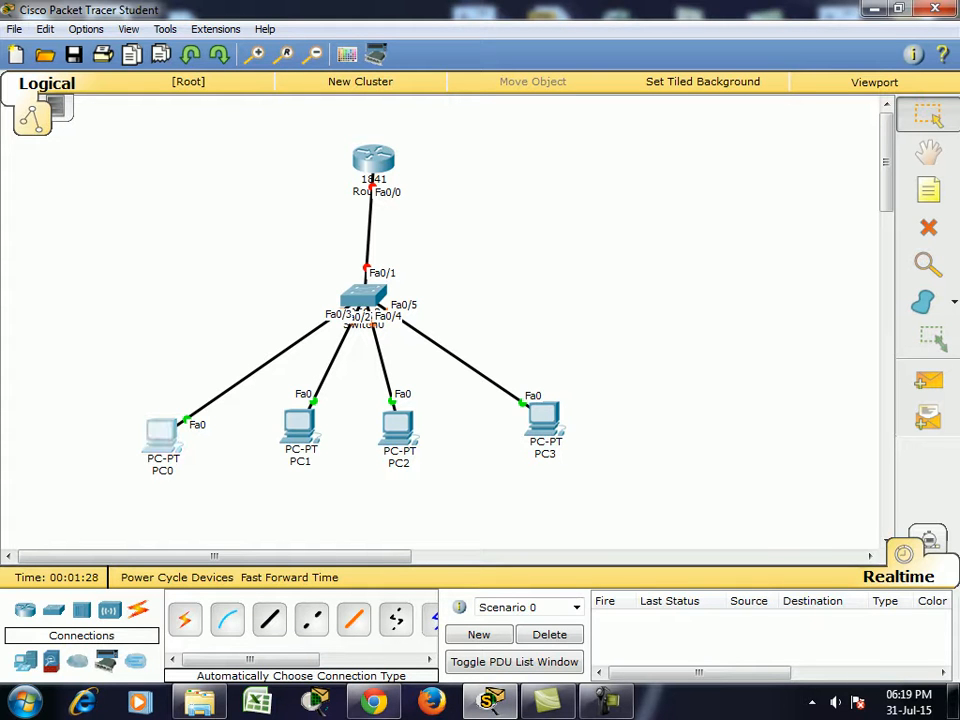
pyautogui.click(160, 433)
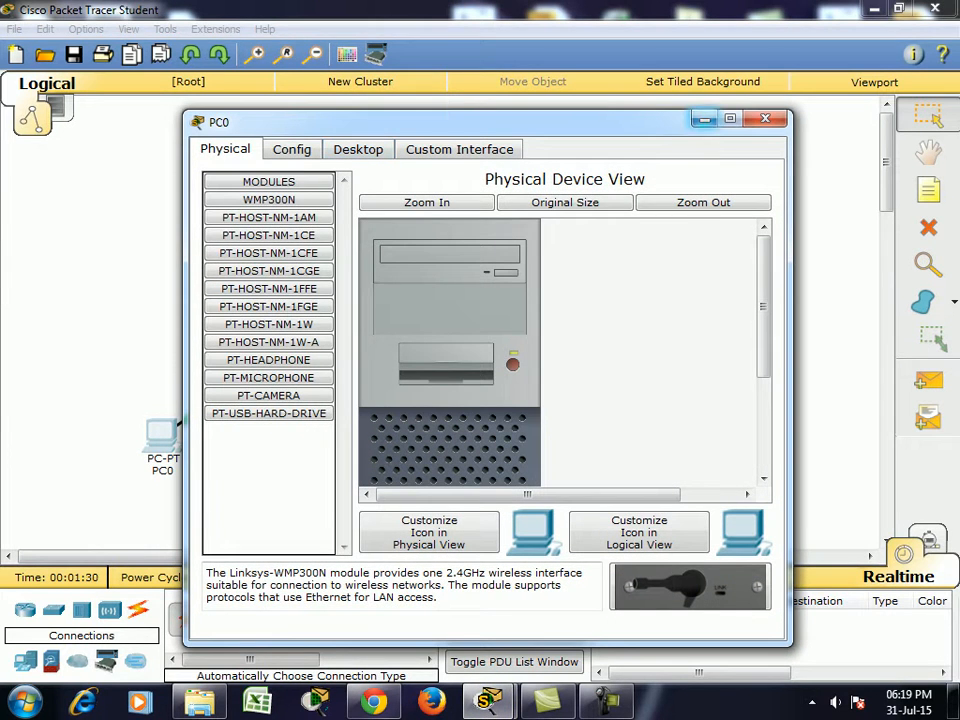
pyautogui.click(765, 118)
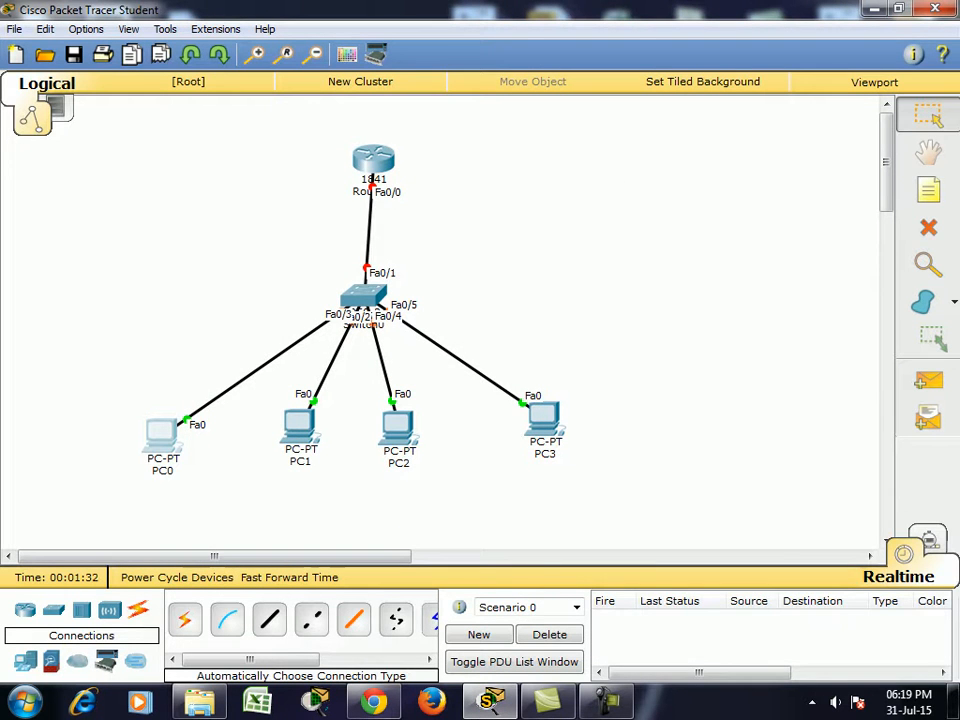
# Open Router0's CLI in a maximized window and decline the initial configuration dialog to reach the user prompt
pyautogui.moveTo(373, 160)
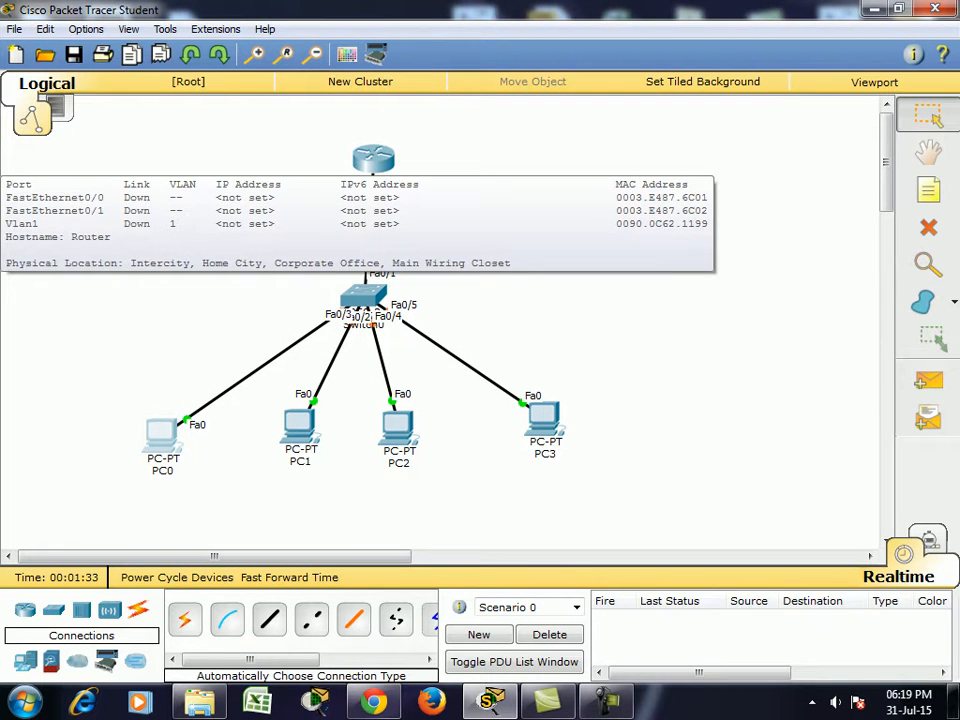
pyautogui.click(373, 160)
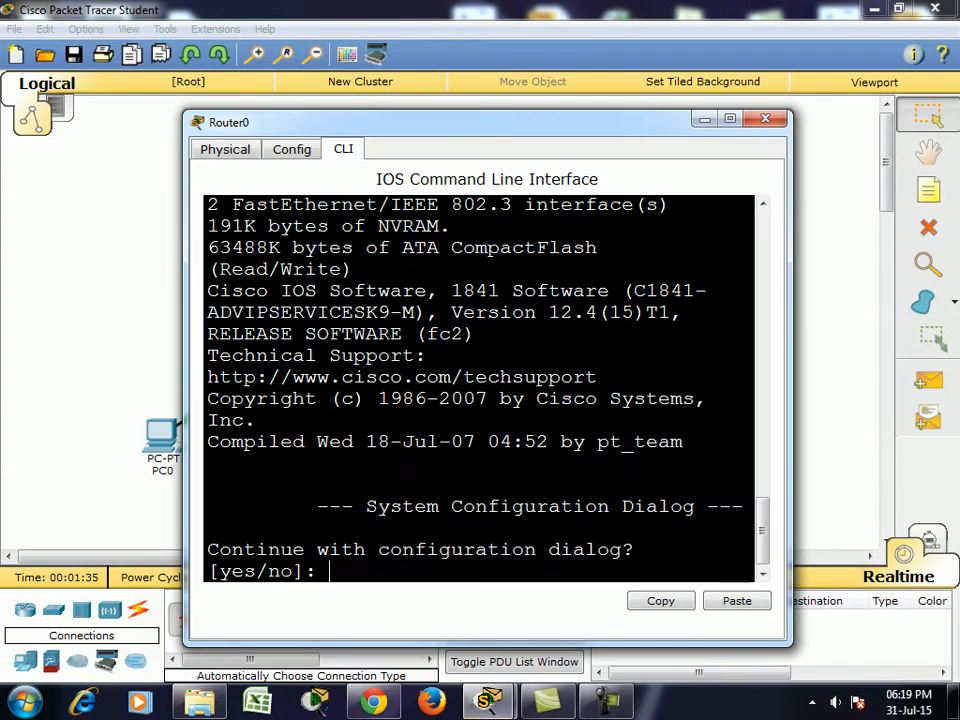
pyautogui.click(730, 118)
pyautogui.press('Return')
pyautogui.press('Return')
pyautogui.press('Return')
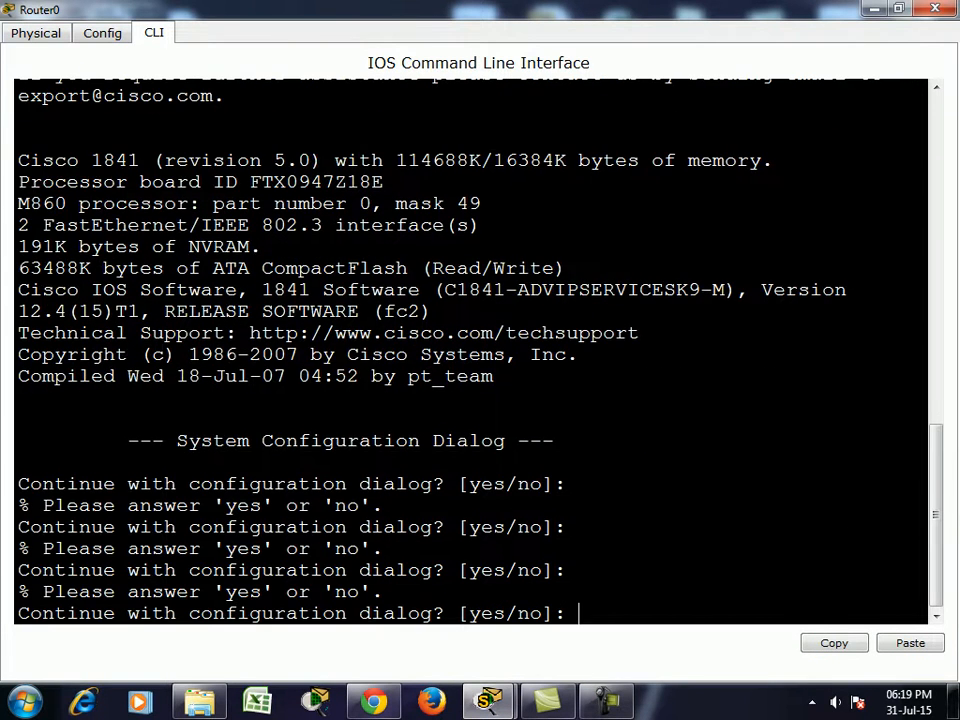
pyautogui.write('n')
pyautogui.press('Return')
pyautogui.press('Return')
pyautogui.press('Return')
pyautogui.press('Return')
pyautogui.press('Return')
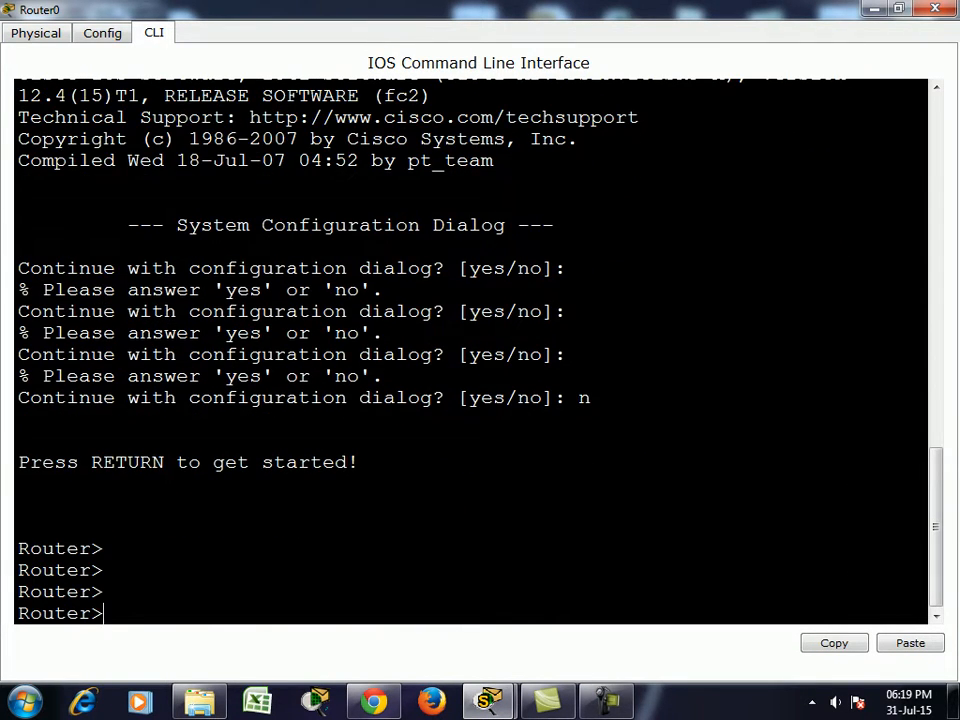
# Configure Router0's interface f0/0 with IP address 192.168.1.1 255.255.255.0, enable it with no sh, and close the router window
pyautogui.write('en')
pyautogui.press('Return')
pyautogui.write('conf t')
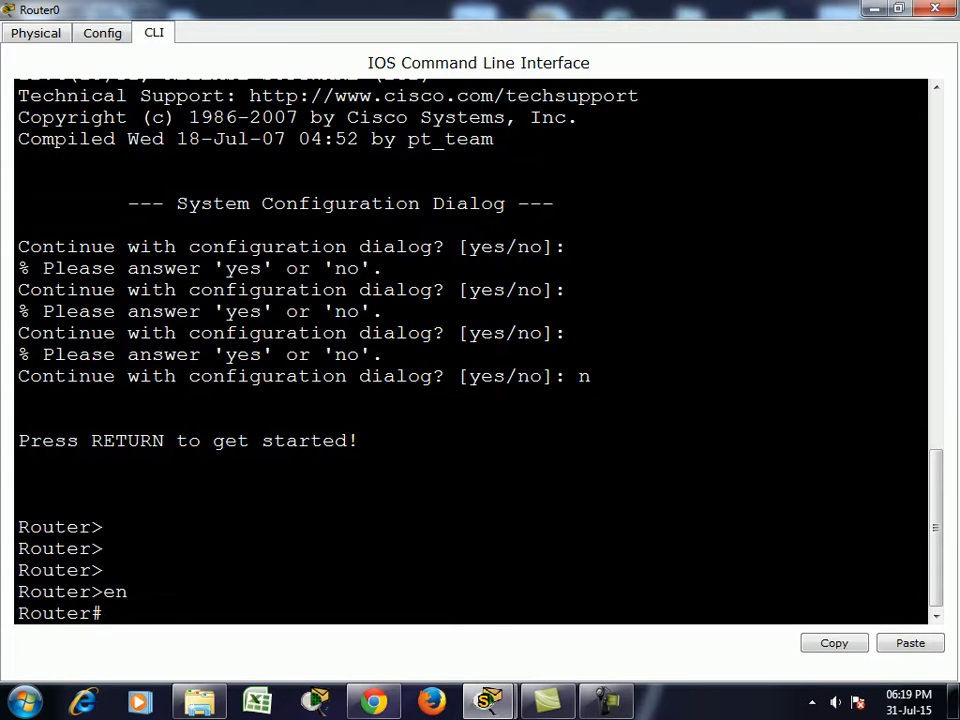
pyautogui.press('Return')
pyautogui.write('int f0/0')
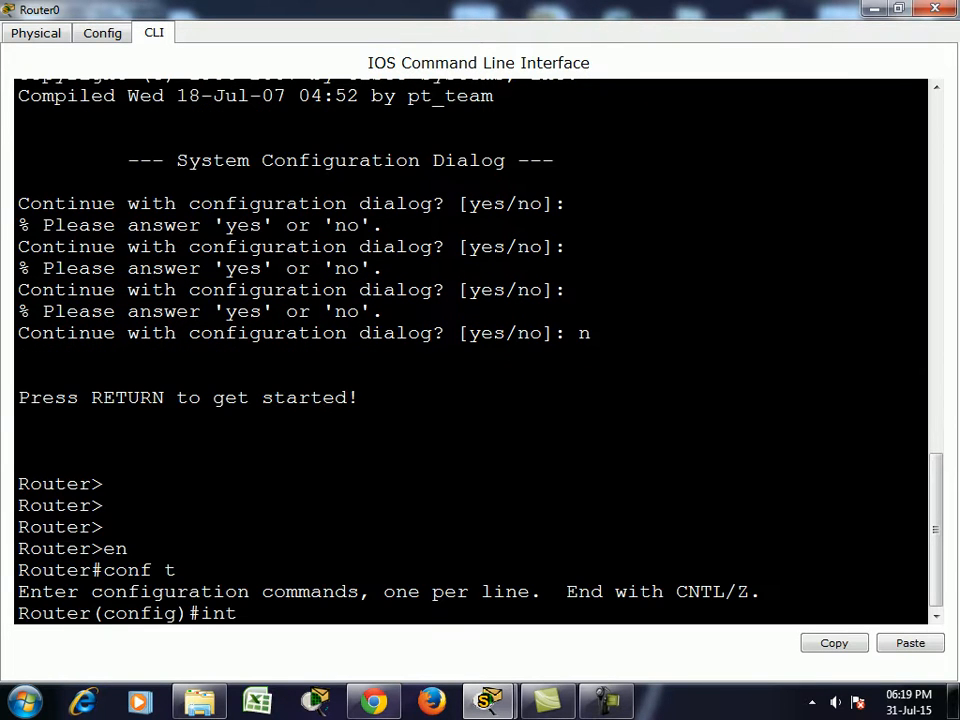
pyautogui.press('Return')
pyautogui.write('ip a')
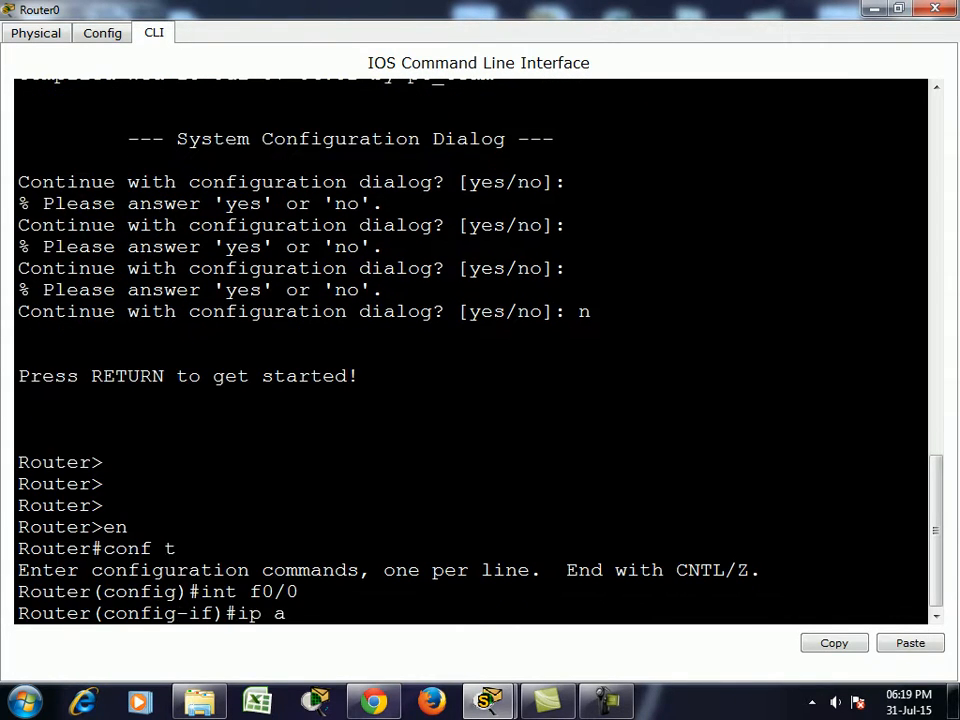
pyautogui.write('dd 192.168')
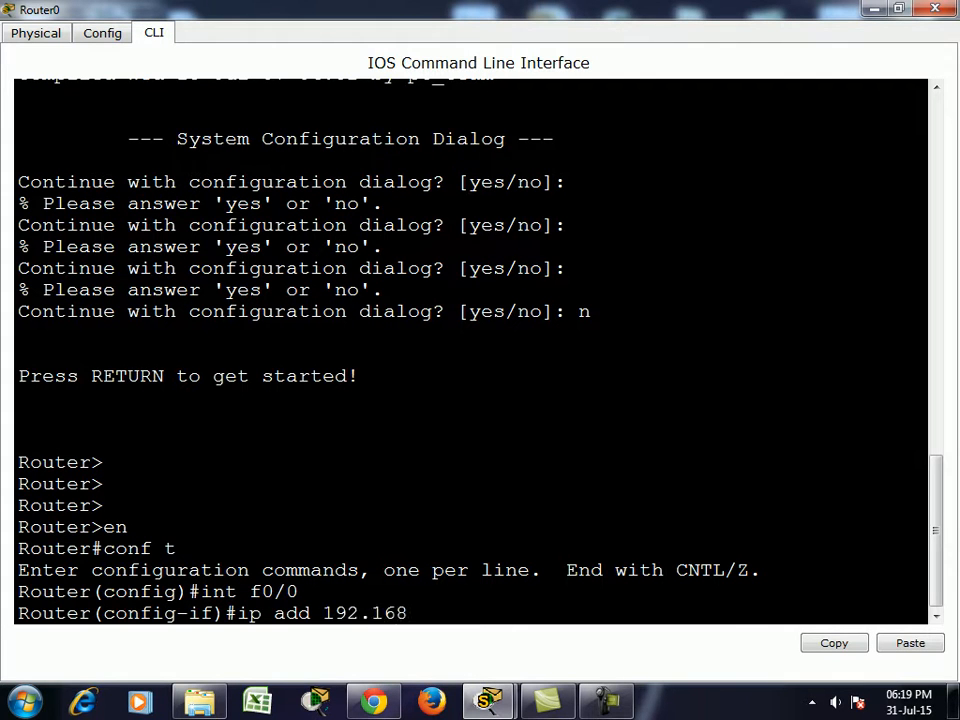
pyautogui.write('.1.1 255.255.255.0')
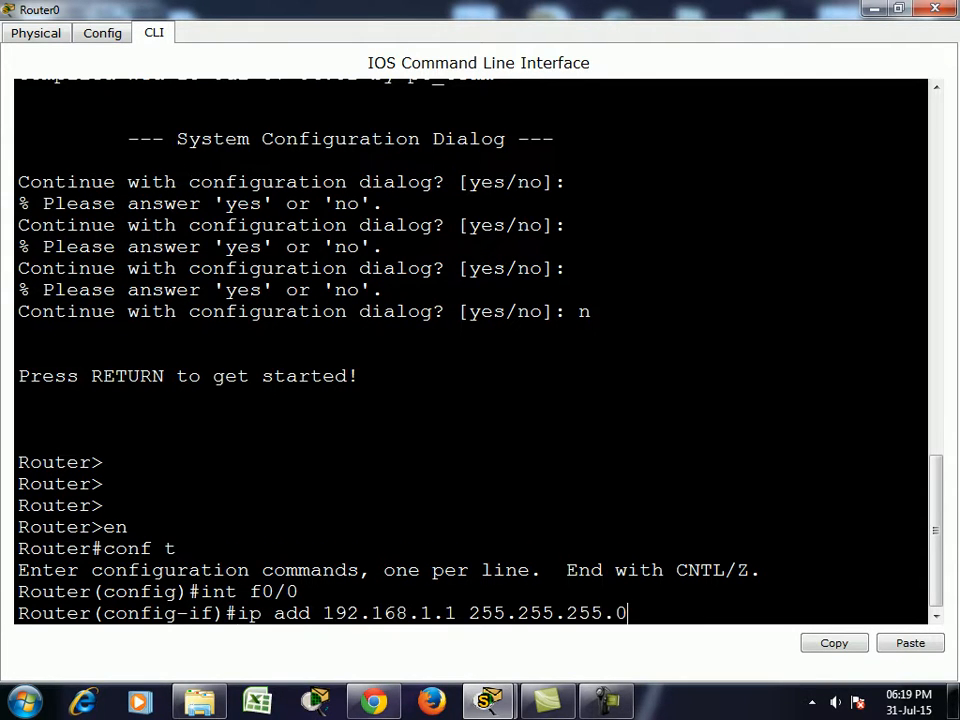
pyautogui.press('Return')
pyautogui.write('no sh')
pyautogui.press('Return')
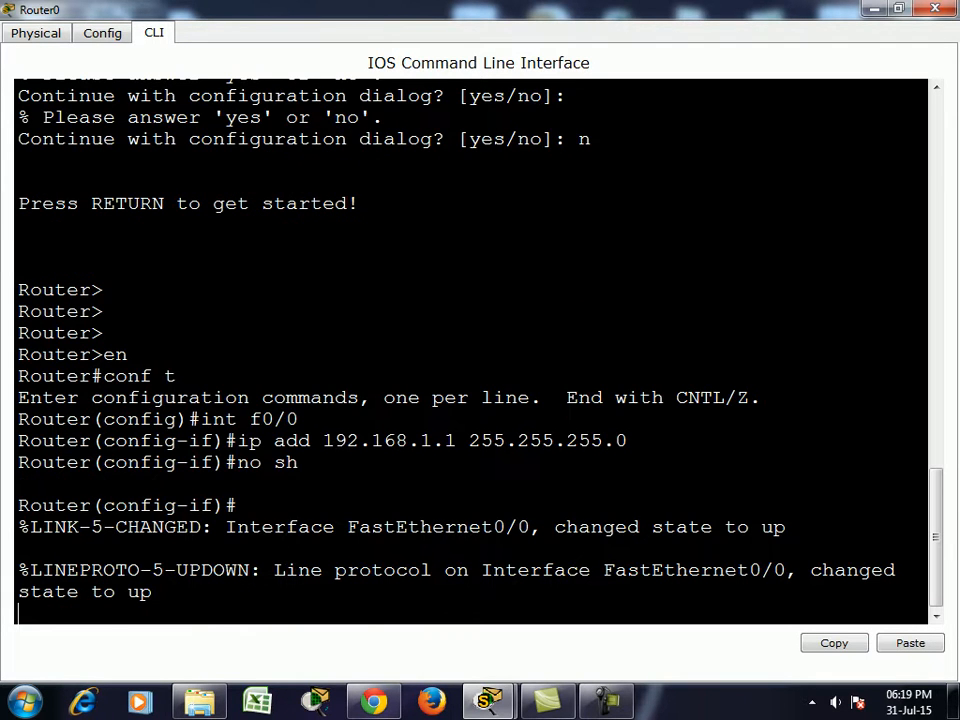
pyautogui.click(935, 9)
pyautogui.moveTo(448, 175); pyautogui.dragTo(336, 225)
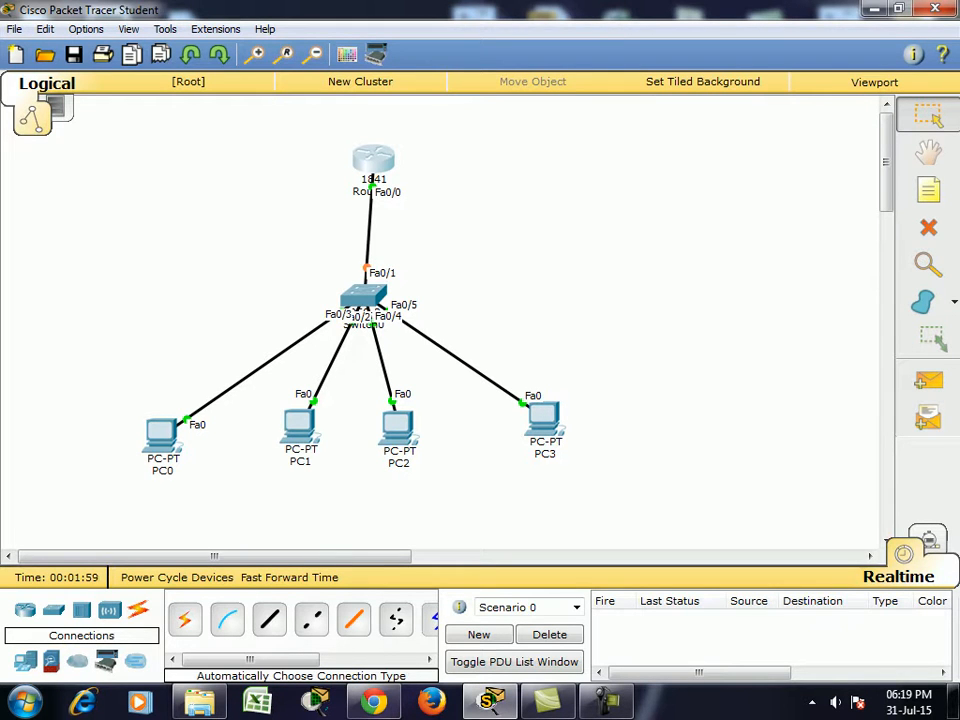
pyautogui.moveTo(322, 172); pyautogui.dragTo(432, 215)
pyautogui.moveTo(66, 388); pyautogui.dragTo(617, 441)
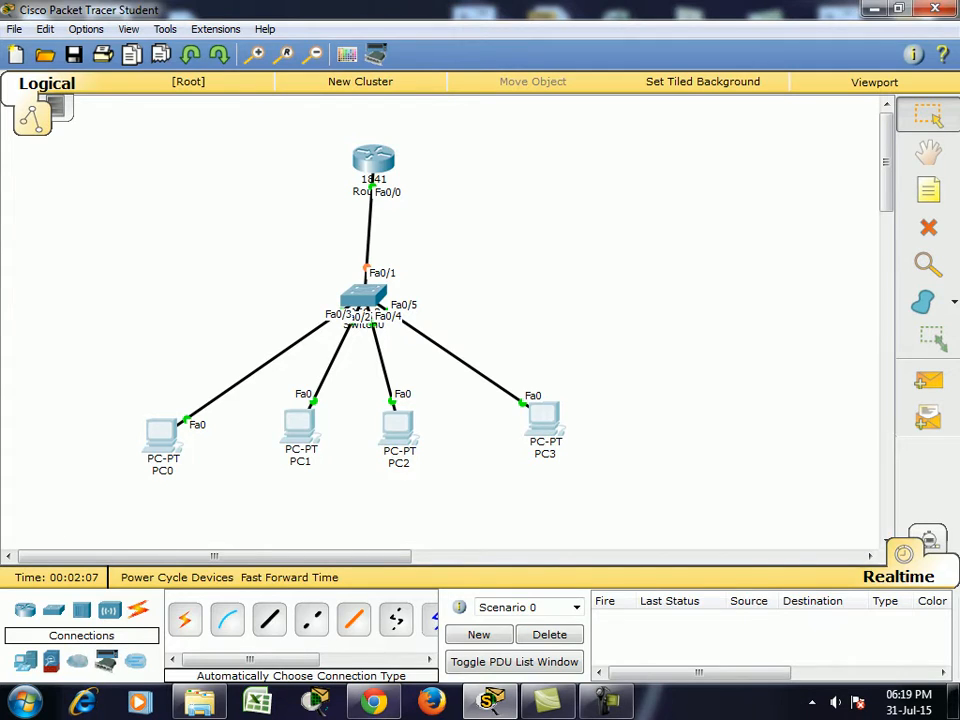
# Open Router0's CLI in a maximized window and exit interface configuration to global configuration mode
pyautogui.click(373, 160)
pyautogui.click(729, 121)
pyautogui.press('Return')
pyautogui.press('Return')
pyautogui.press('Return')
pyautogui.press('Return')
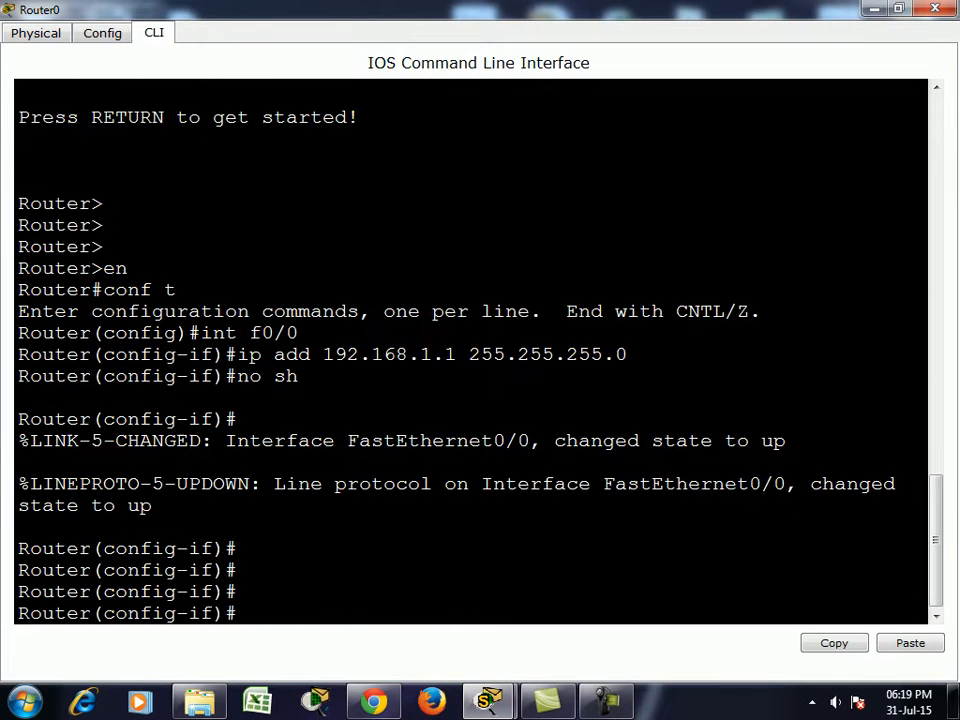
pyautogui.write('exi')
pyautogui.press('Return')
pyautogui.write('ip dhc')
pyautogui.press('Tab')
pyautogui.write('po')
pyautogui.press('Tab')
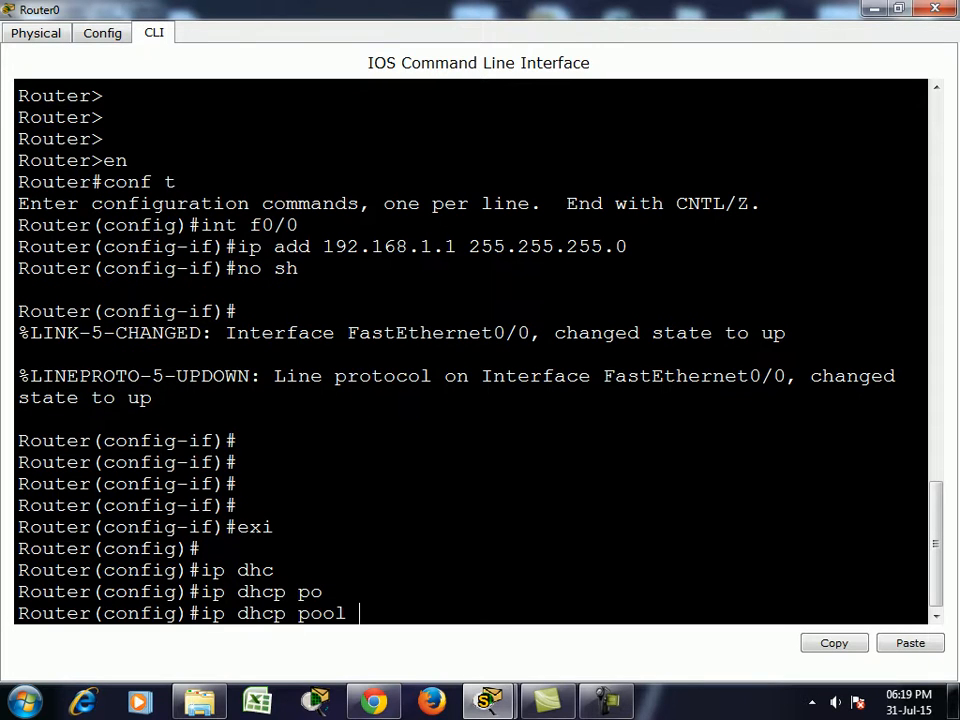
pyautogui.write('a')
pyautogui.press('BackSpace')
pyautogui.press('BackSpace')
pyautogui.press('BackSpace')
pyautogui.press('BackSpace')
pyautogui.press('BackSpace')
pyautogui.press('BackSpace')
pyautogui.press('BackSpace')
pyautogui.press('BackSpace')
pyautogui.press('BackSpace')
pyautogui.press('BackSpace')
pyautogui.press('BackSpace')
pyautogui.press('BackSpace')
pyautogui.press('BackSpace')
pyautogui.press('BackSpace')
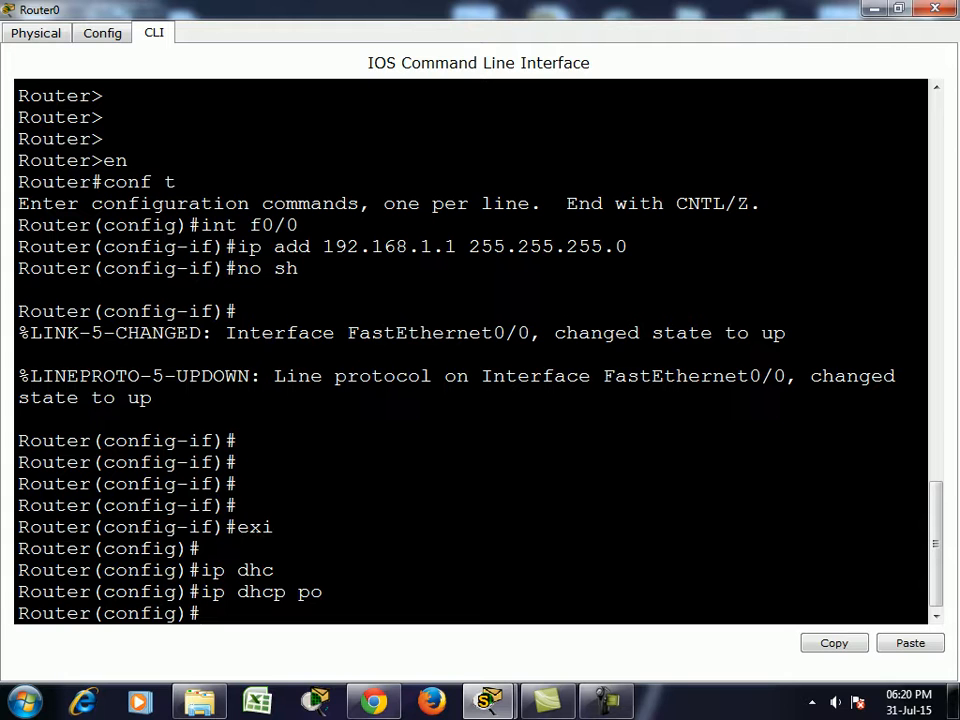
# Exclude the addresses 192.168.1.1 through 192.168.1.25 from DHCP assignment on Router0
pyautogui.press('Return')
pyautogui.press('Return')
pyautogui.press('Return')
pyautogui.write('ip dhc')
pyautogui.press('Tab')
pyautogui.write('exc')
pyautogui.press('Tab')
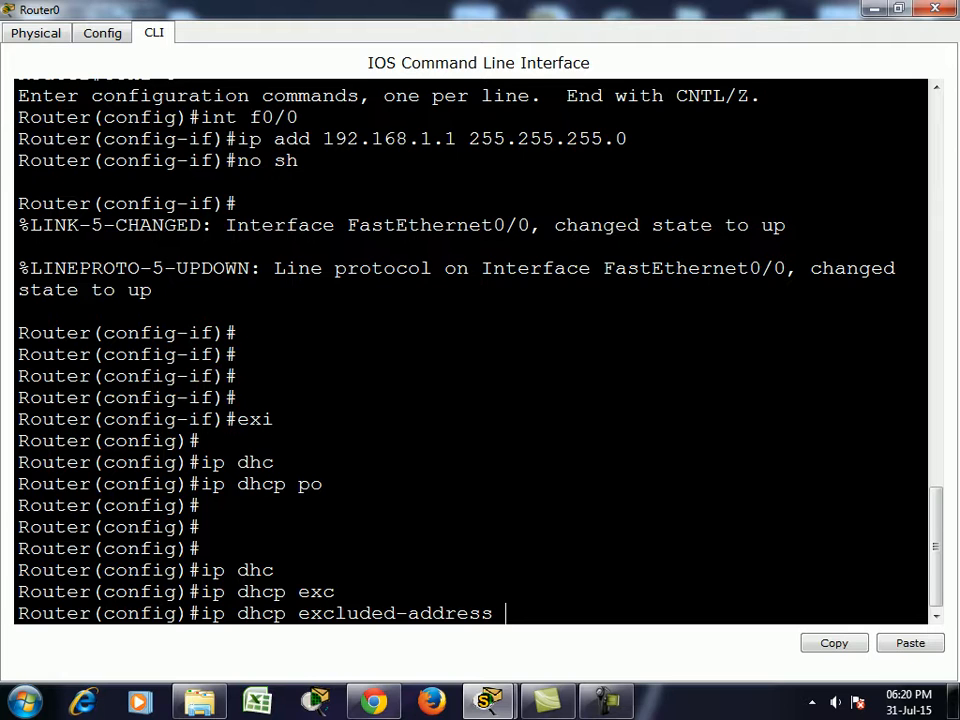
pyautogui.write('192.168.1.1 192.168.1.25')
pyautogui.press('Return')
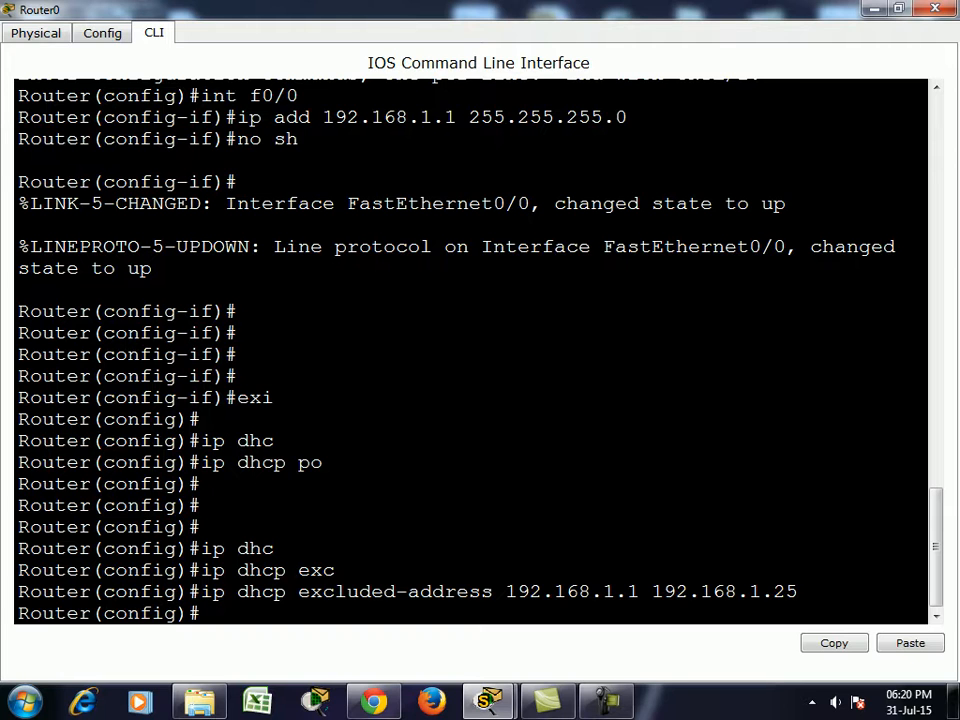
# Create a DHCP pool named anc on Router0 and enter its configuration mode
pyautogui.write('ip dhc')
pyautogui.press('Tab')
pyautogui.write('po')
pyautogui.press('Tab')
pyautogui.write('anc')
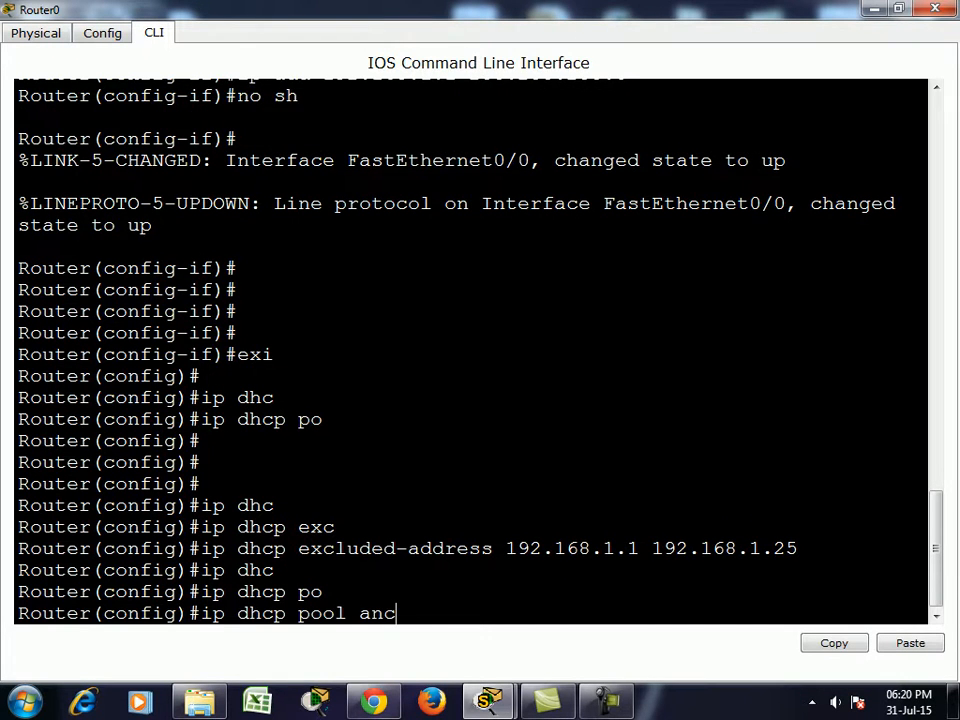
pyautogui.press('Return')
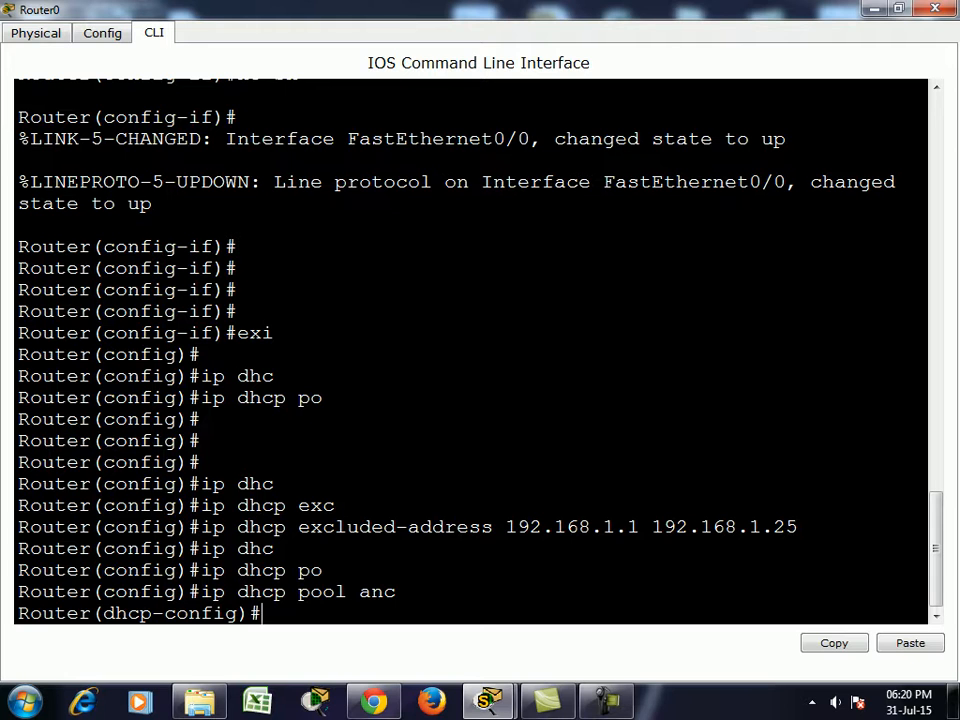
# Set the DHCP pool's network to 192.168.1.0 with mask 255.255.255.0
pyautogui.write('net')
pyautogui.press('Tab')
pyautogui.write('192.138.1')
pyautogui.press('BackSpace')
pyautogui.press('BackSpace')
pyautogui.press('BackSpace')
pyautogui.press('BackSpace')
pyautogui.press('BackSpace')
pyautogui.write('168.1.')
pyautogui.write('0 255.255.2')
pyautogui.write('55.255.0')
pyautogui.press('Return')
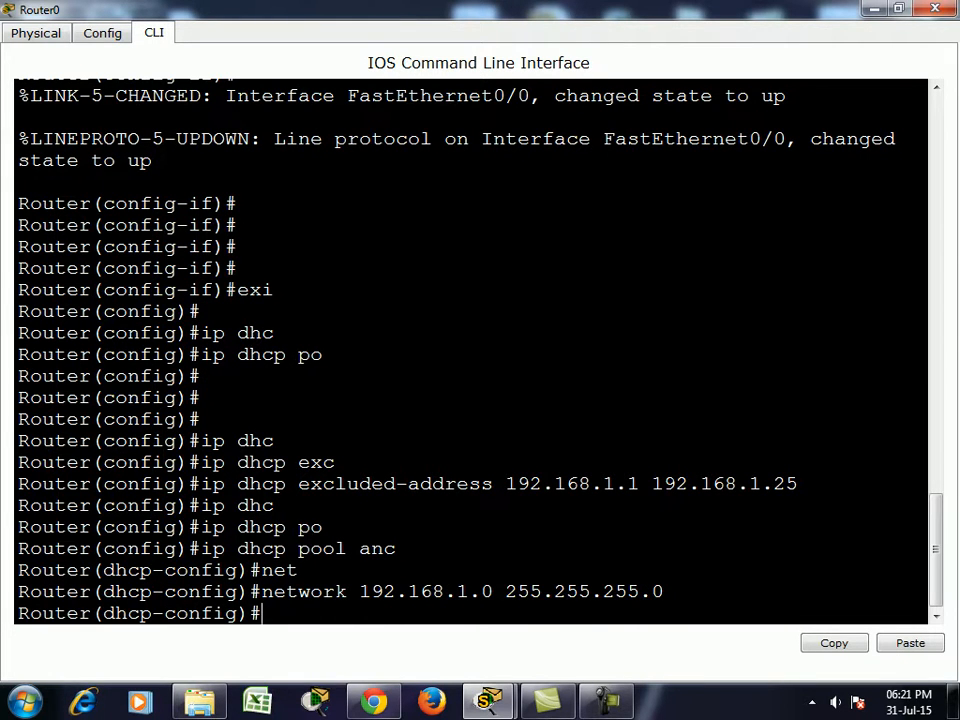
# Set the DHCP pool's default router to 192.168.1.1
pyautogui.write('def')
pyautogui.press('Tab')
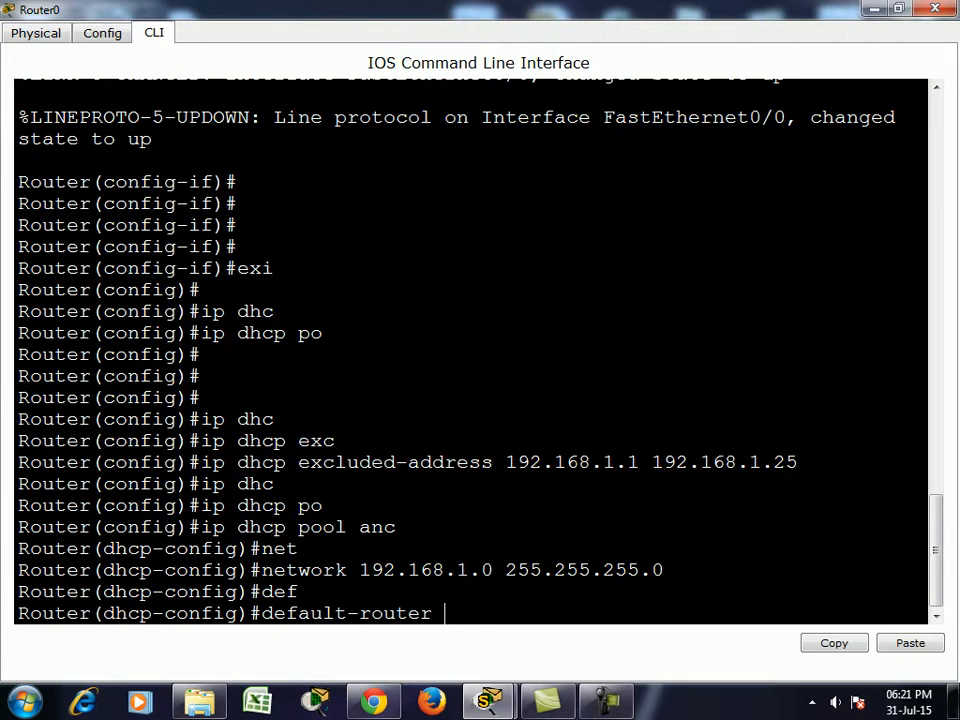
pyautogui.write('192.168.1.1')
pyautogui.press('Return')
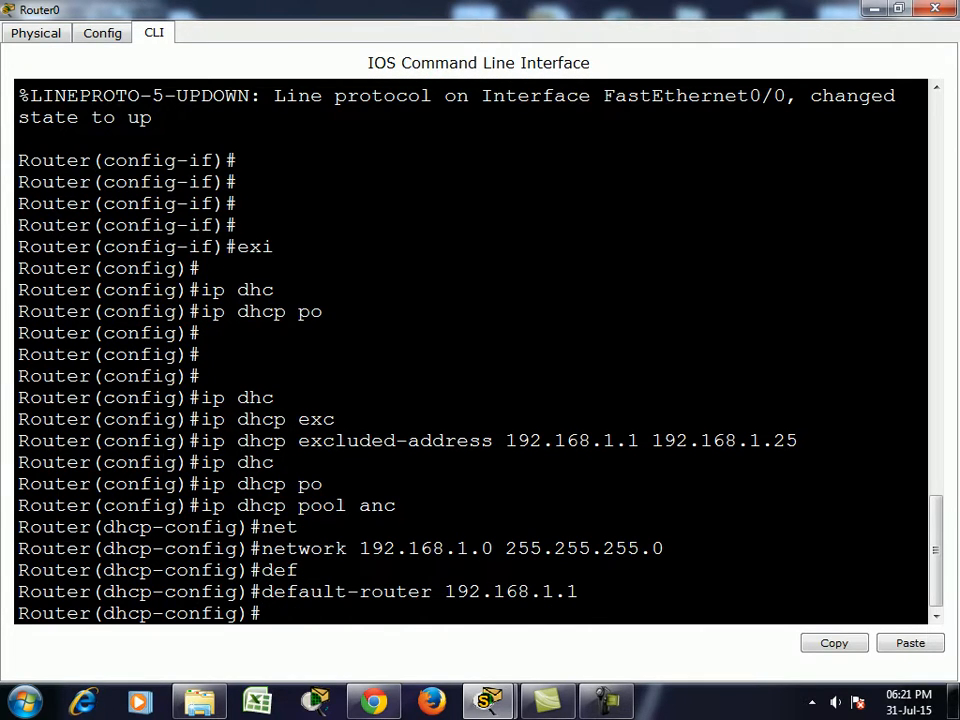
# Set the DHCP pool's DNS server to 4.4.4.4
pyautogui.write('dns')
pyautogui.press('Tab')
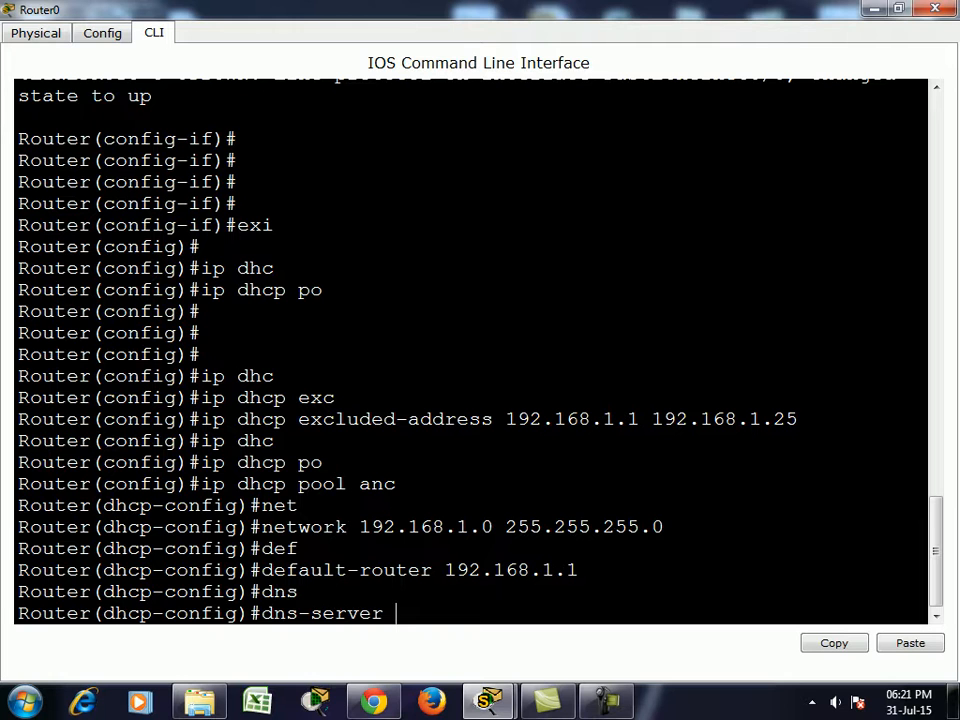
pyautogui.write('4.4.4.')
pyautogui.press('Return')
pyautogui.write('4')
pyautogui.press('Up')
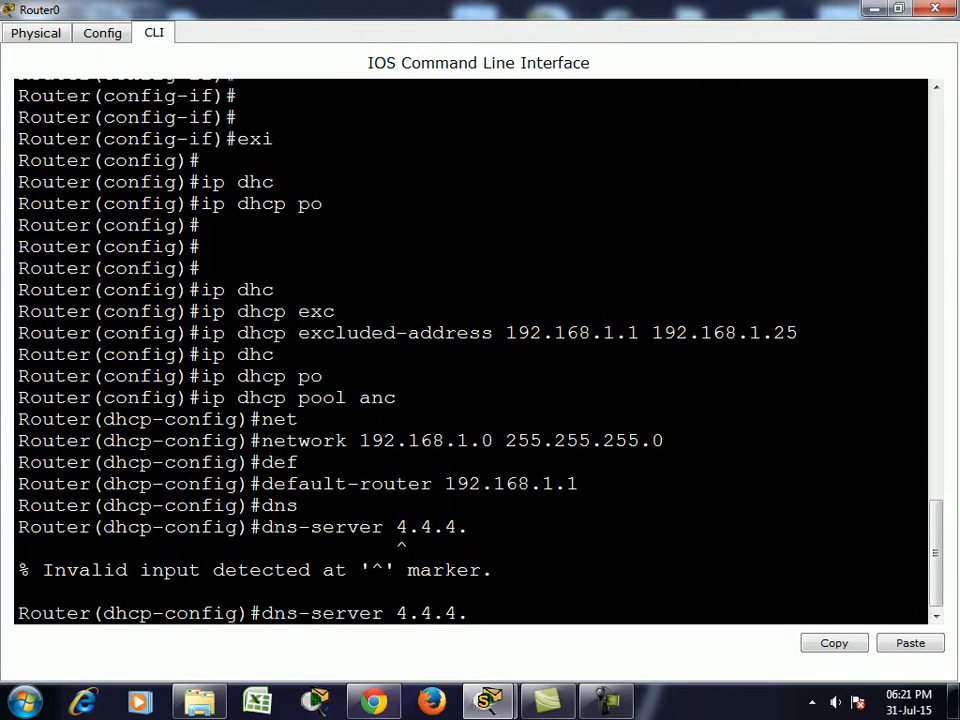
pyautogui.write('1')
pyautogui.press('BackSpace')
pyautogui.write('4')
pyautogui.press('Return')
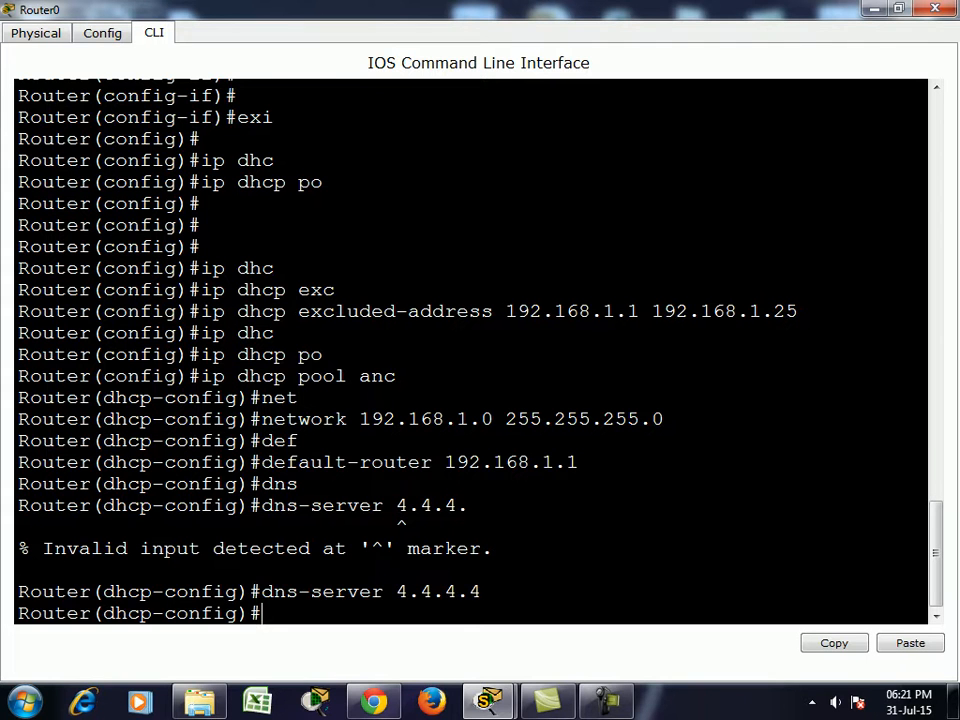
# Return to privileged mode, review the DHCP pool settings in the running configuration with sh run, and close the router window
pyautogui.hotkey('ctrl', 'z')
pyautogui.press('Return')
pyautogui.write('s run')
pyautogui.press('BackSpace')
pyautogui.press('BackSpace')
pyautogui.press('BackSpace')
pyautogui.press('BackSpace')
pyautogui.write('h run')
pyautogui.press('Return')
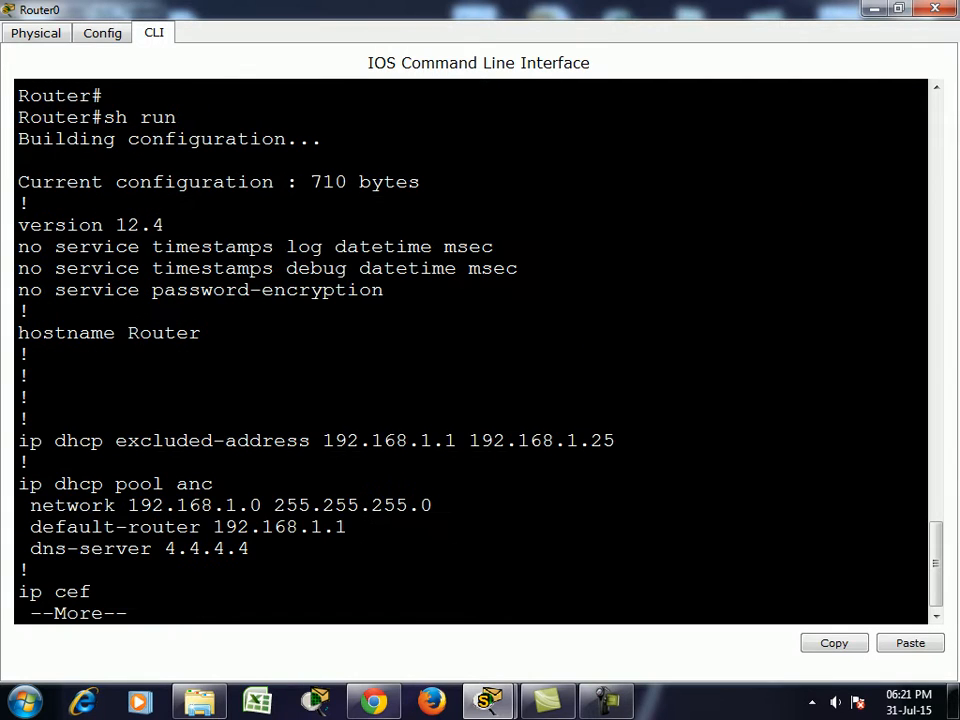
pyautogui.moveTo(18, 483); pyautogui.dragTo(249, 548)
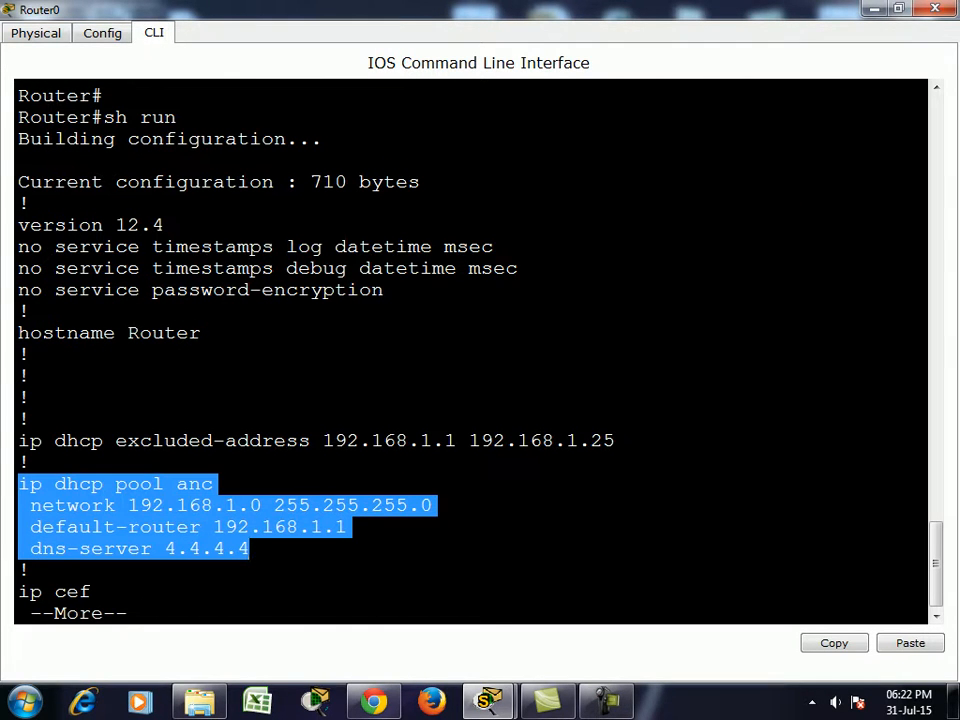
pyautogui.hotkey('ctrl', 'c')
pyautogui.press('Return')
pyautogui.click(935, 8)
# Switch PC0's IP configuration to DHCP and close its window
pyautogui.click(162, 436)
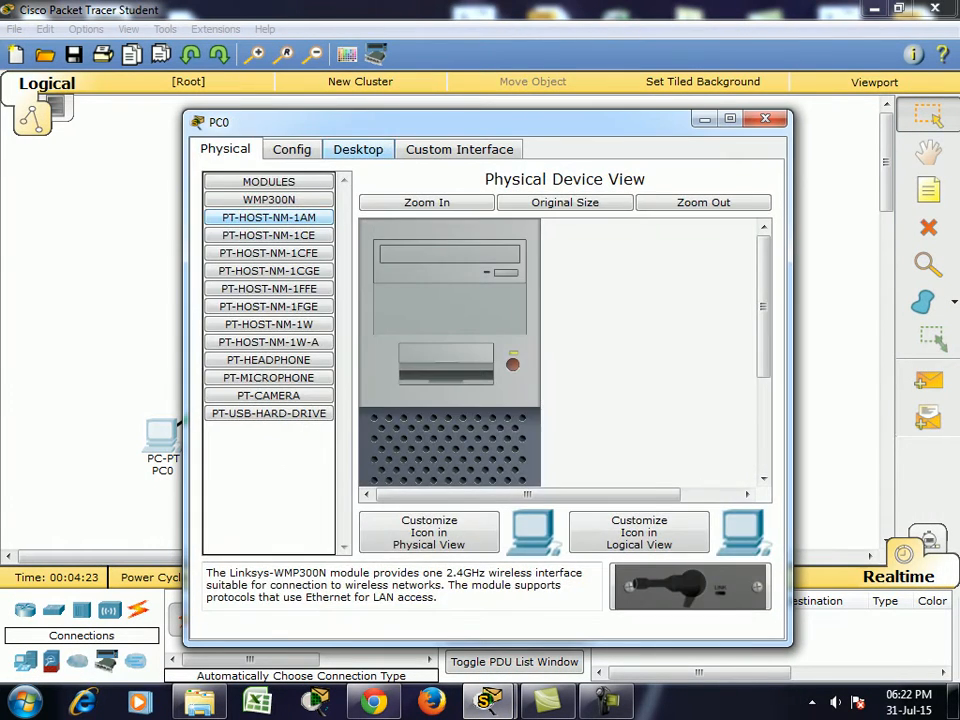
pyautogui.click(358, 149)
pyautogui.click(255, 212)
pyautogui.click(223, 229)
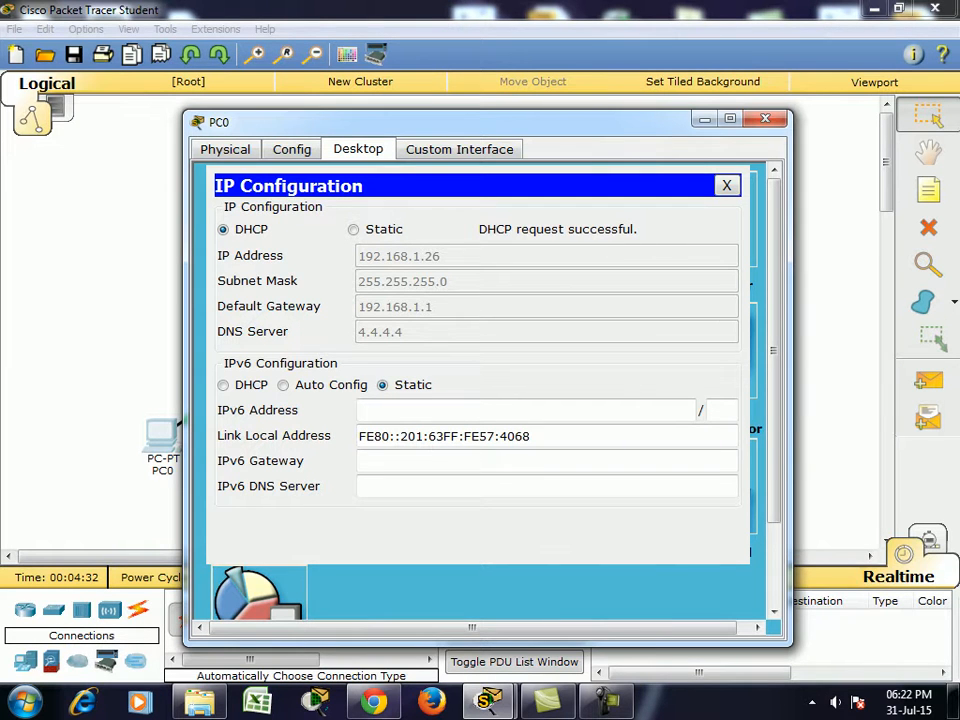
pyautogui.click(765, 119)
# Switch PC1's IP configuration to DHCP and close its window
pyautogui.click(299, 428)
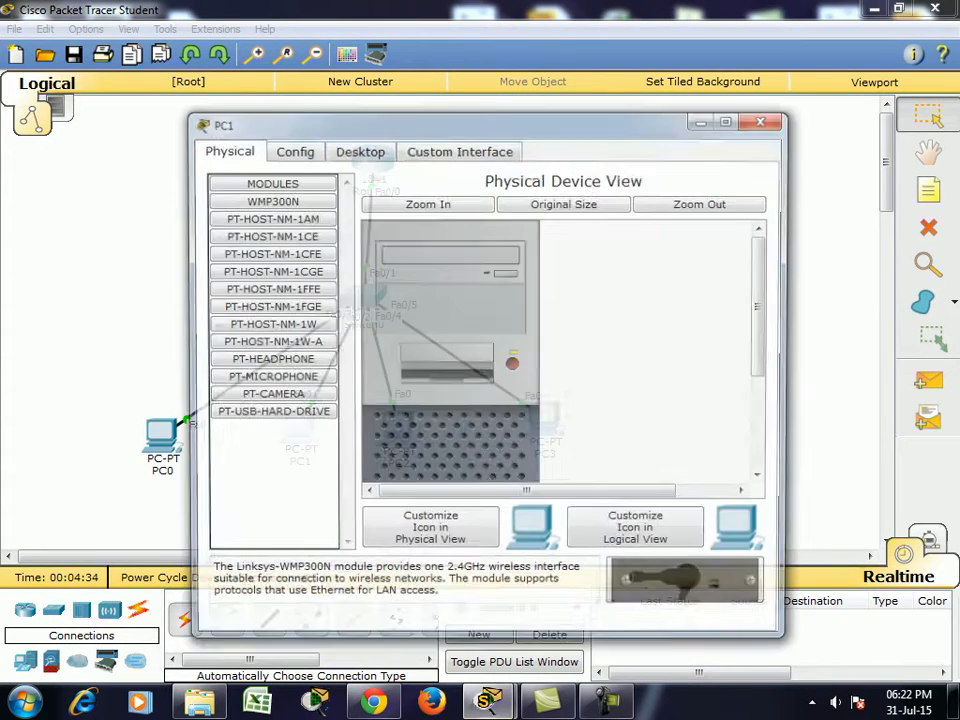
pyautogui.click(358, 148)
pyautogui.click(373, 210)
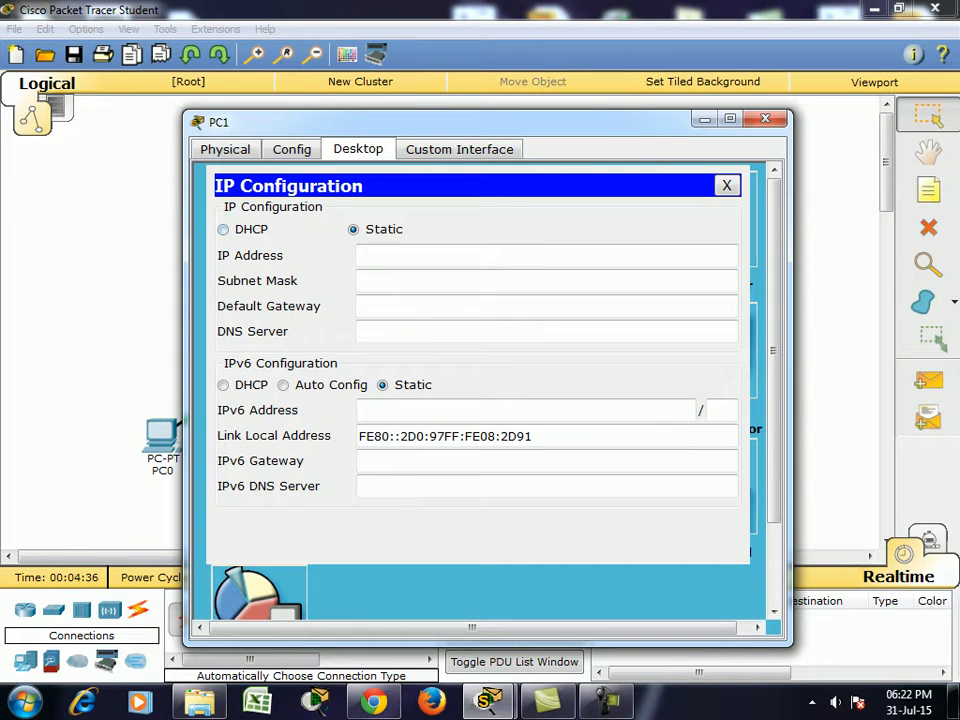
pyautogui.click(224, 230)
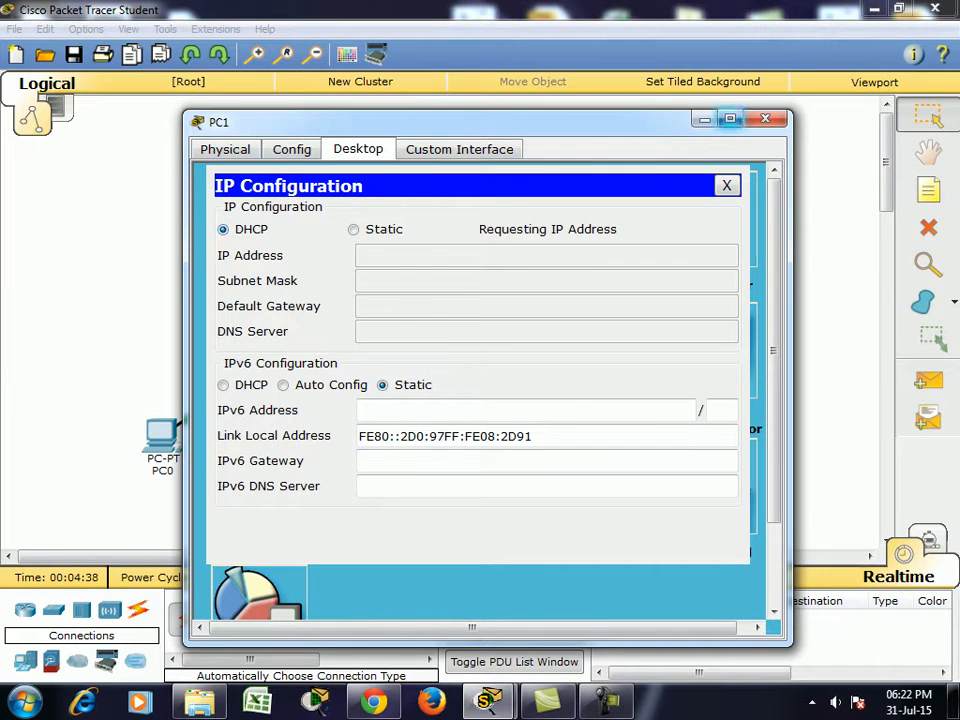
pyautogui.click(765, 119)
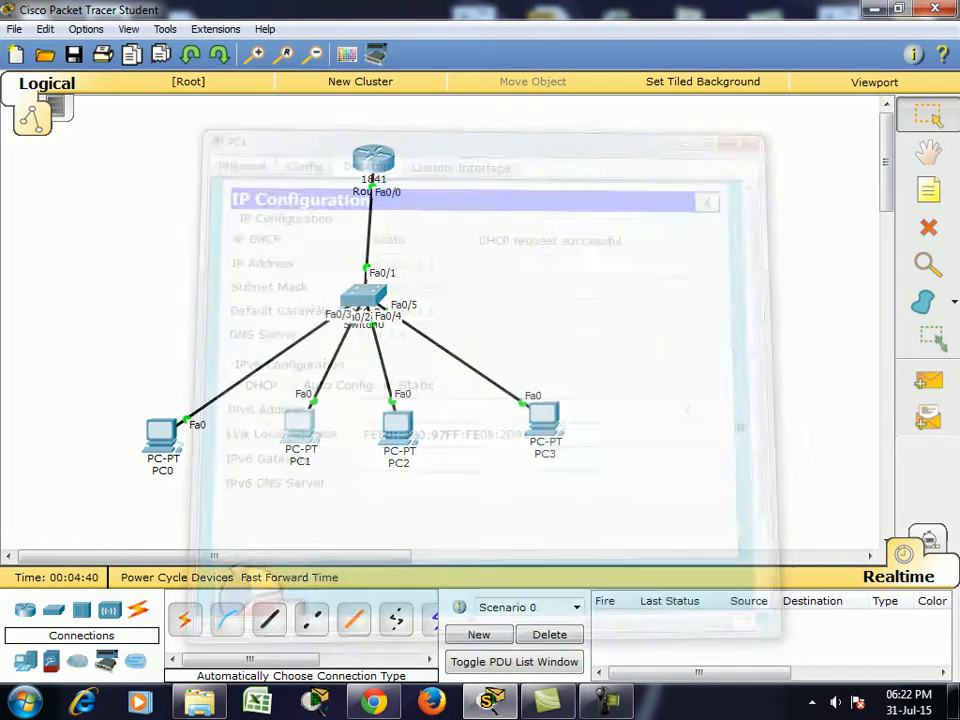
# Switch PC2's IP configuration to DHCP and close its window
pyautogui.click(397, 428)
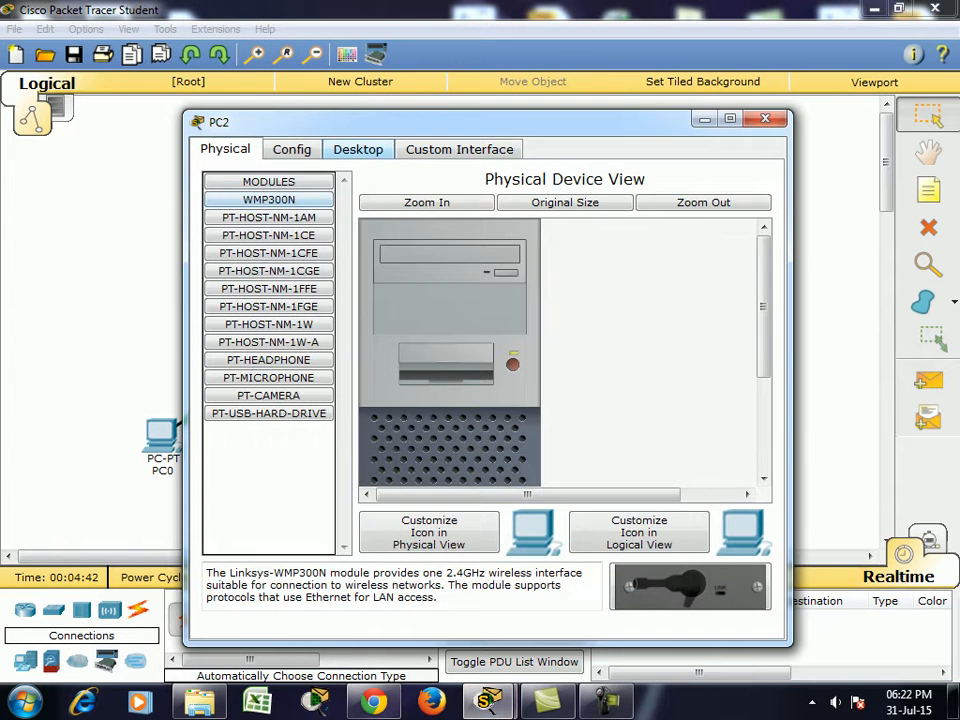
pyautogui.click(358, 148)
pyautogui.click(386, 205)
pyautogui.click(223, 229)
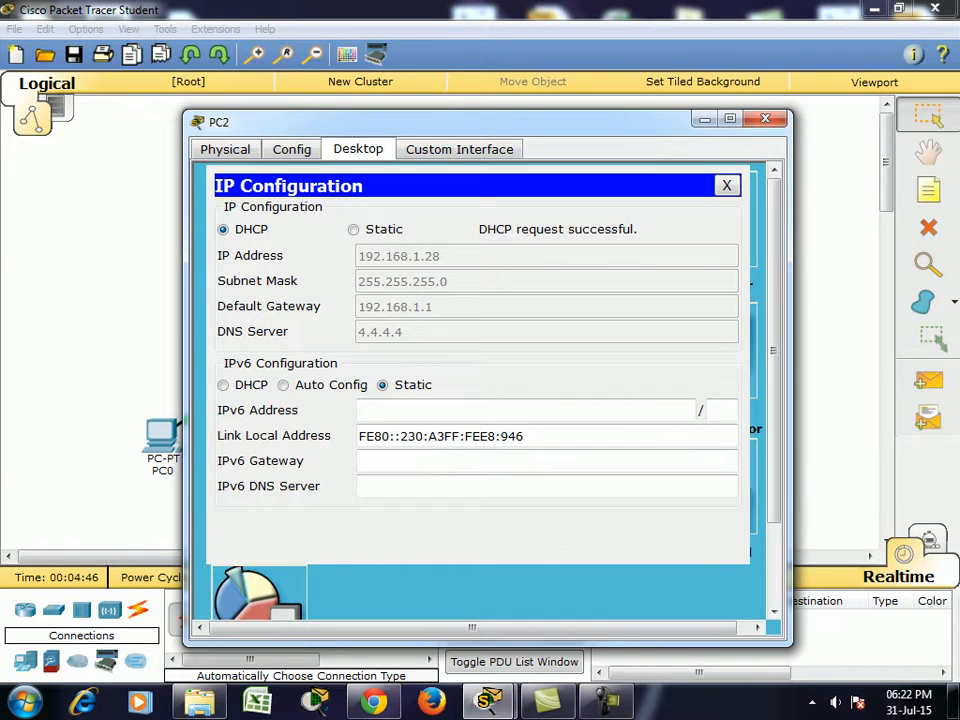
pyautogui.click(765, 118)
# Switch PC3's IP configuration to DHCP and close its window
pyautogui.click(544, 418)
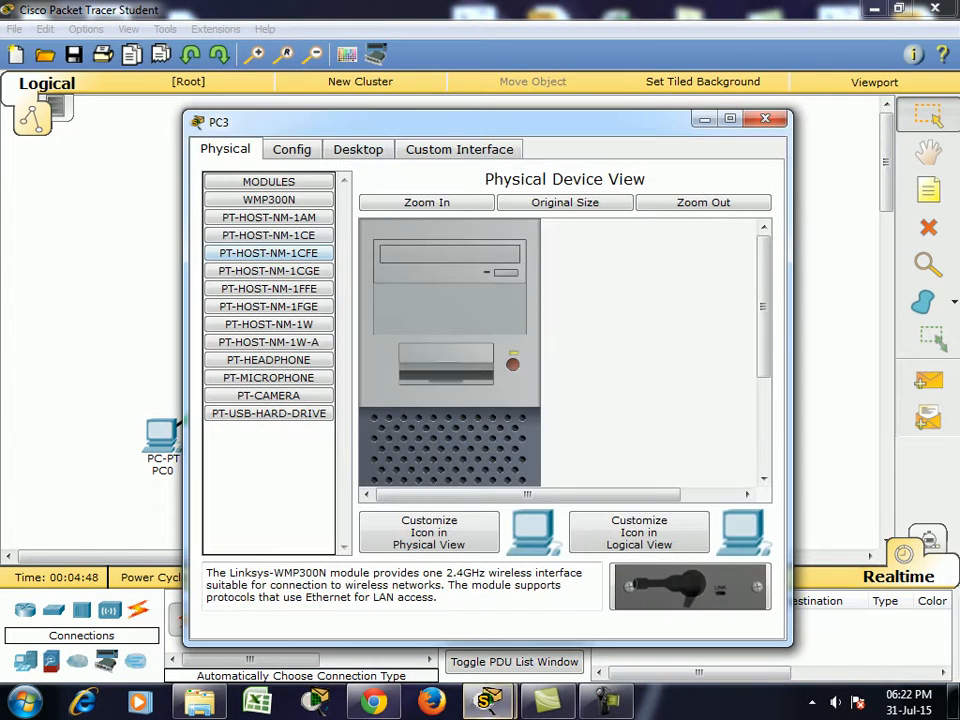
pyautogui.click(358, 149)
pyautogui.click(253, 225)
pyautogui.click(223, 229)
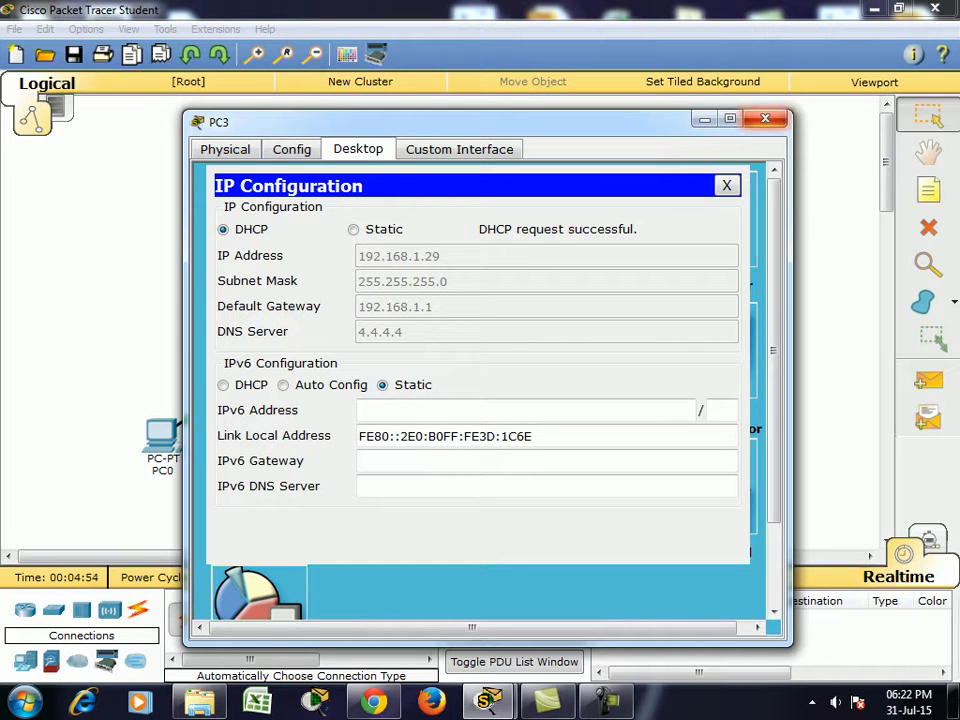
pyautogui.click(765, 119)
# Open Router0's CLI in a maximized window and list the DHCP leases with sh ip dhcp binding
pyautogui.click(373, 160)
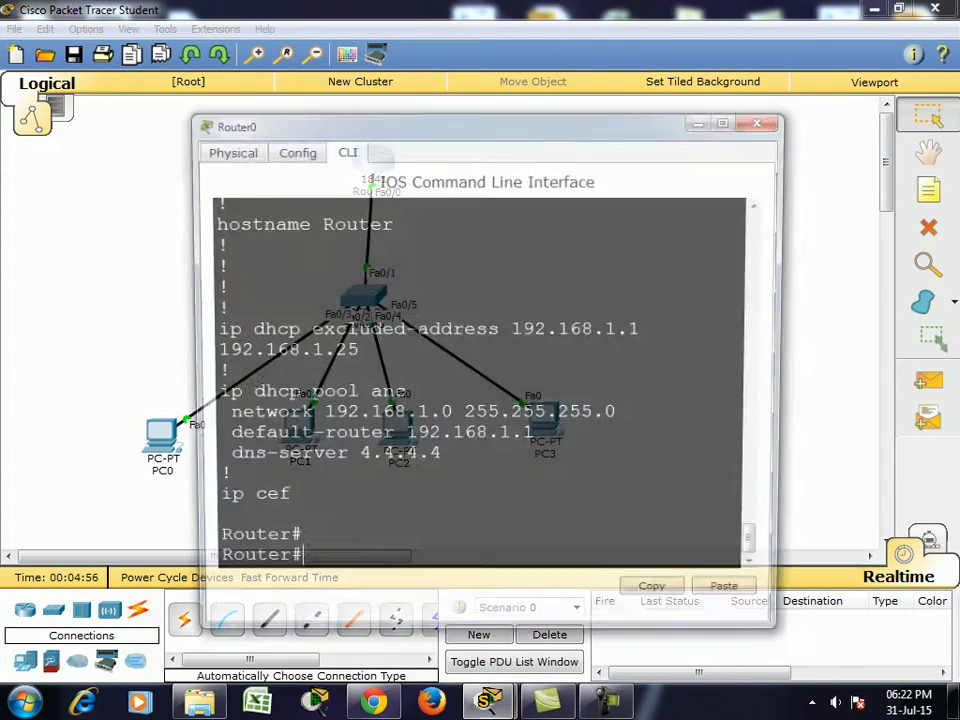
pyautogui.click(730, 119)
pyautogui.press('Return')
pyautogui.press('Return')
pyautogui.press('Return')
pyautogui.press('Return')
pyautogui.write('sh')
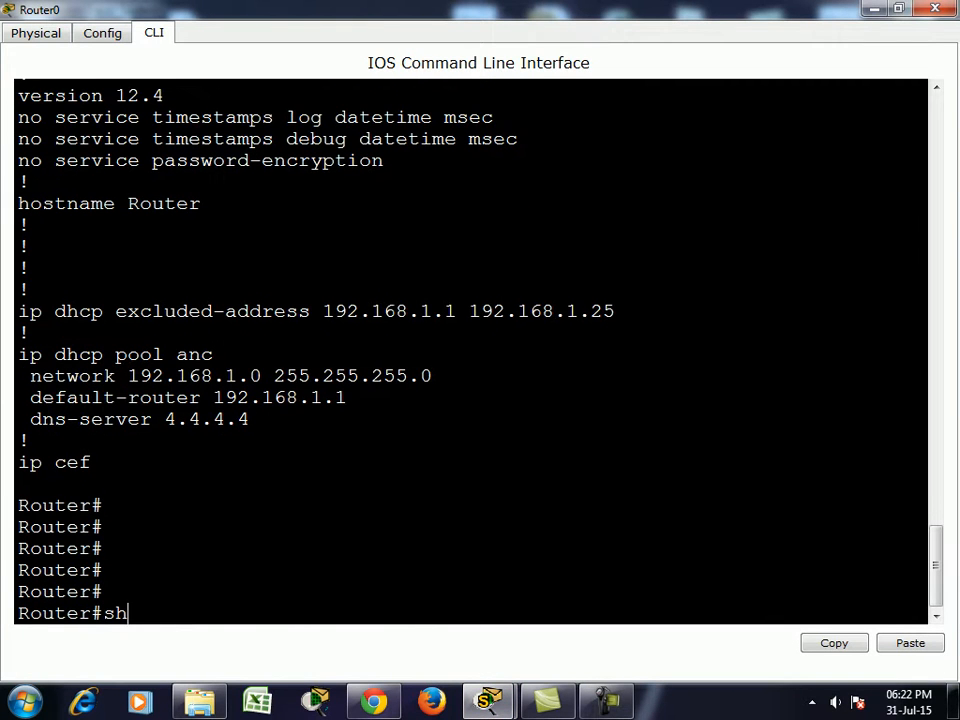
pyautogui.write(' ip dhc')
pyautogui.press('Tab')
pyautogui.write('bi')
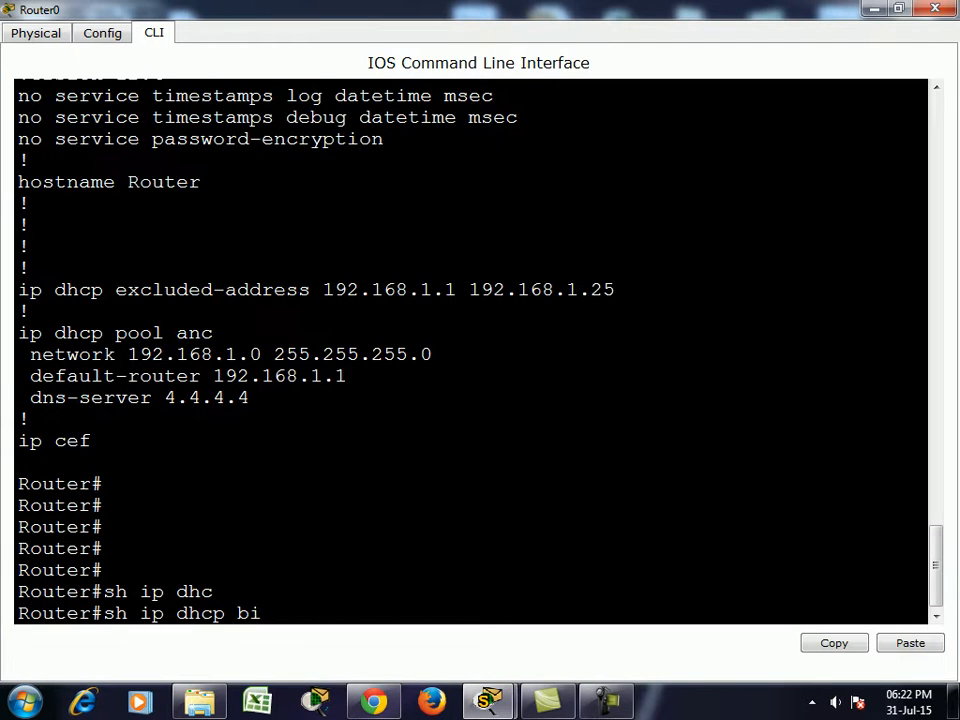
pyautogui.write('n')
pyautogui.press('Tab')
pyautogui.press('Return')
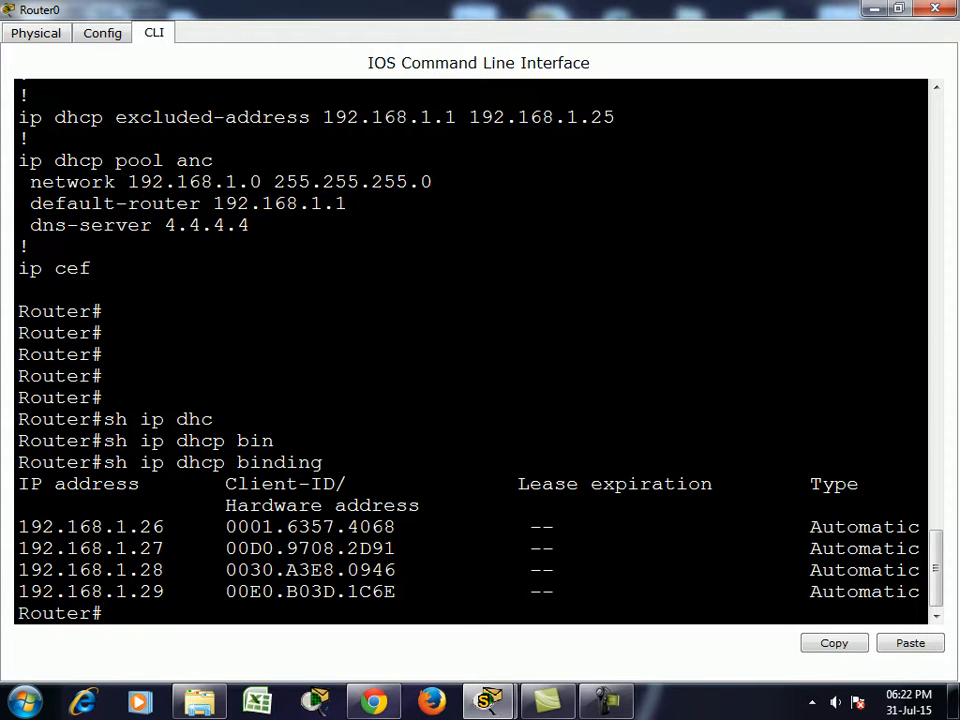
# Examine the IP address, client ID, lease expiration and type columns of the DHCP bindings, and close the router window
pyautogui.moveTo(19, 484); pyautogui.dragTo(152, 484)
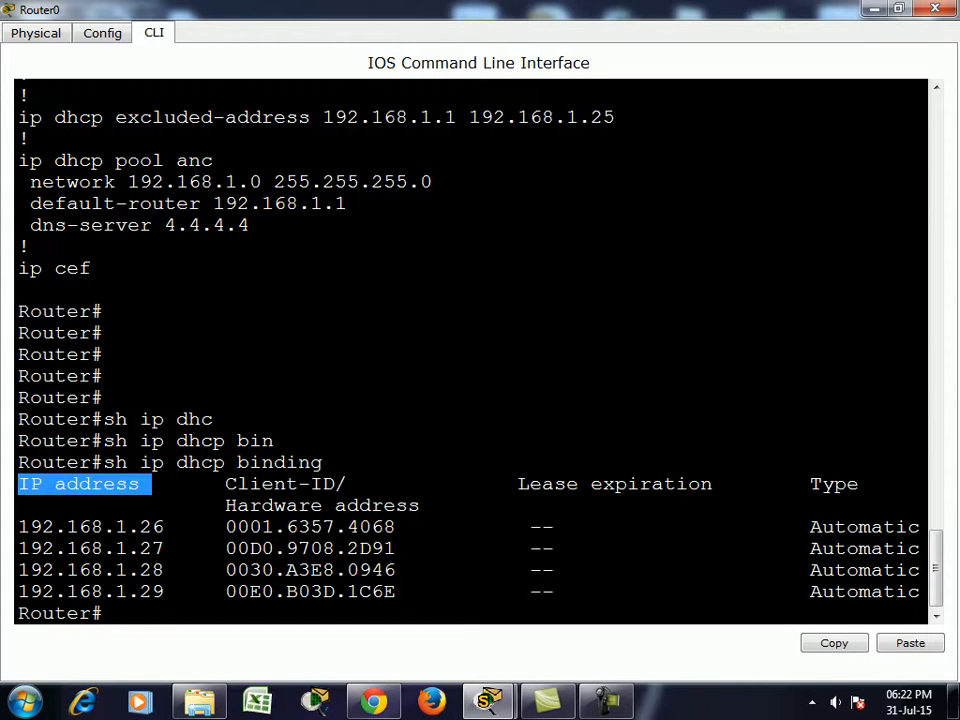
pyautogui.moveTo(225, 484); pyautogui.dragTo(384, 484)
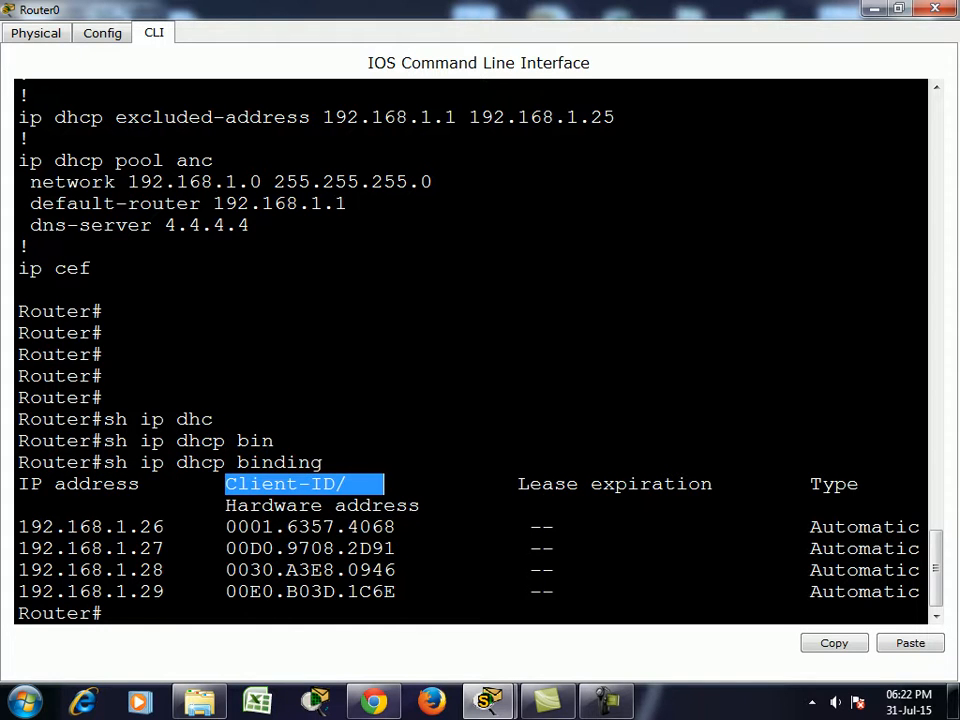
pyautogui.click(517, 484)
pyautogui.moveTo(517, 484); pyautogui.dragTo(737, 484)
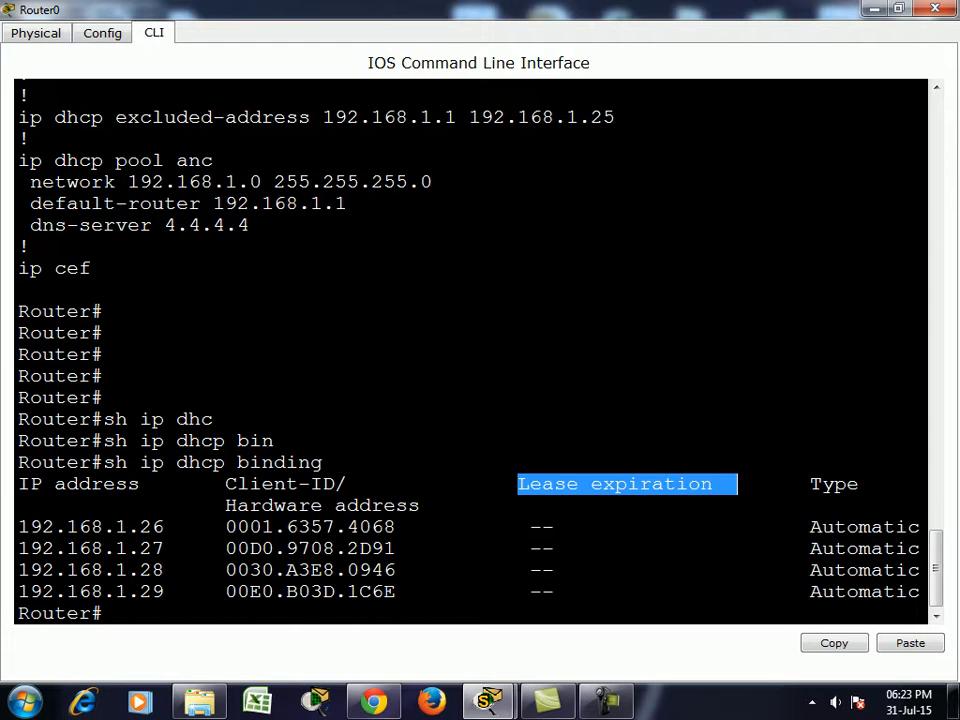
pyautogui.moveTo(798, 527); pyautogui.dragTo(923, 527)
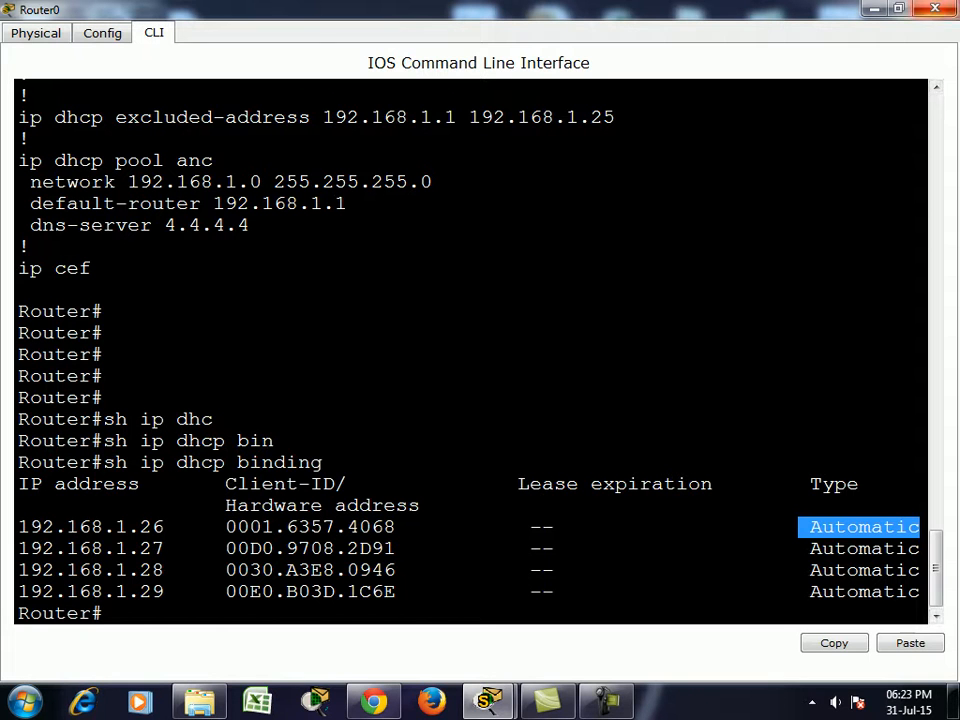
pyautogui.hotkey('alt', 'F4')
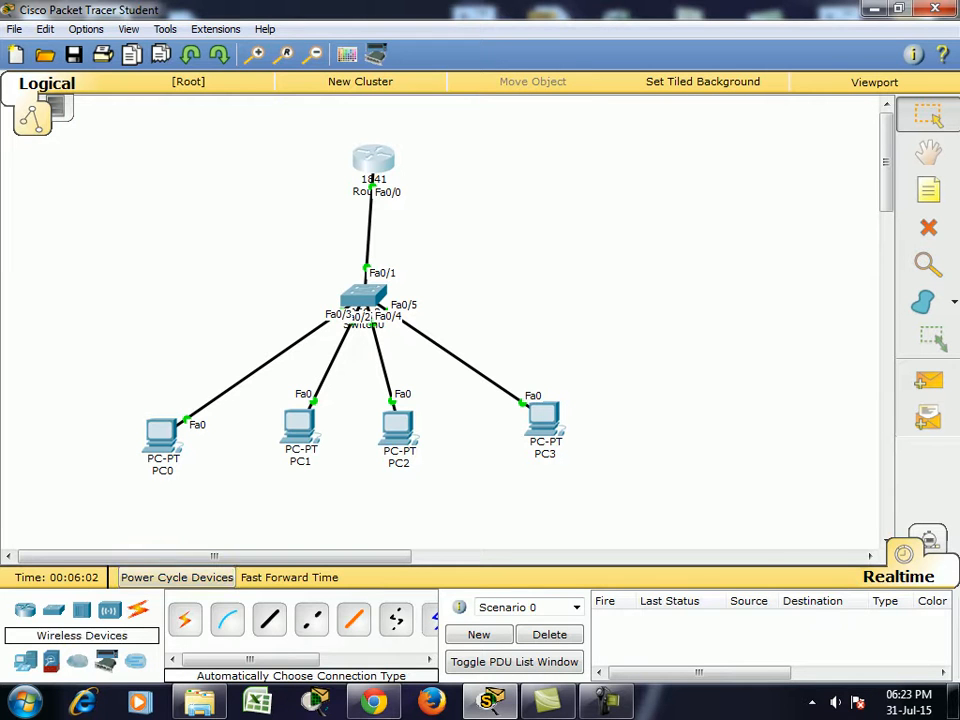
# Add another generic PC to the workspace, above PC0 and to the side of the switch
pyautogui.click(25, 661)
pyautogui.click(184, 617)
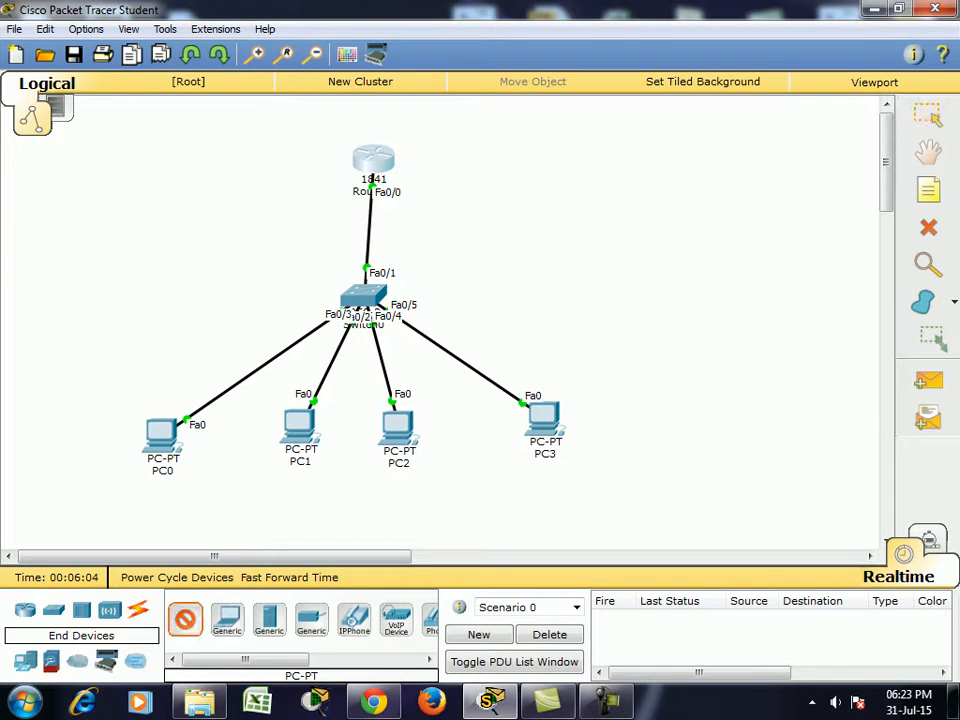
pyautogui.click(111, 333)
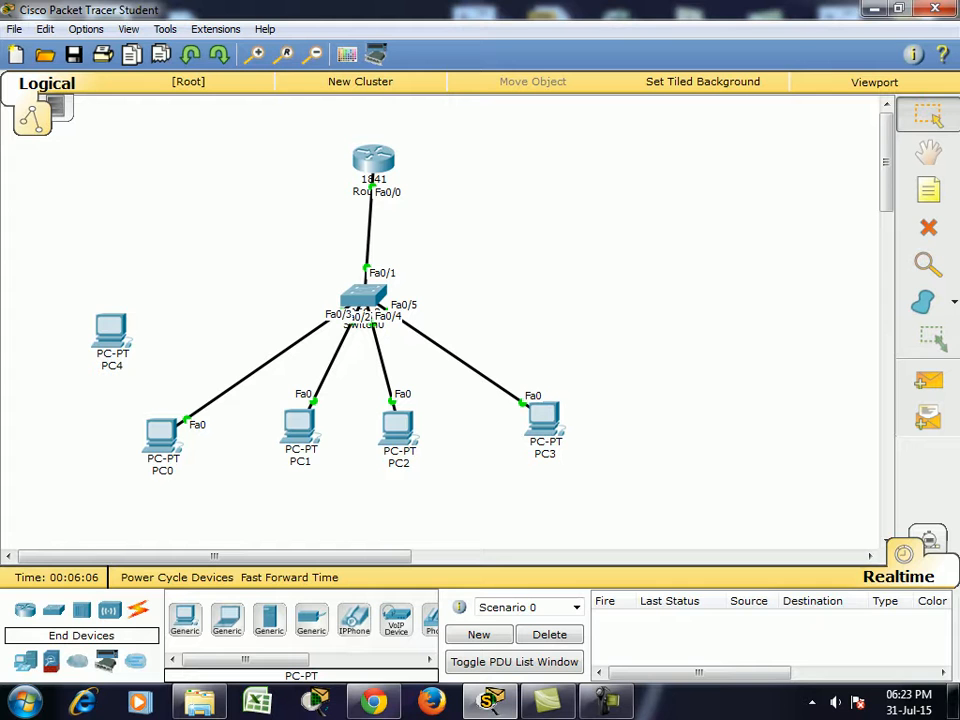
# Open PC3's Command Prompt in a maximized window, run ipconfig /all and highlight the assigned IP address
pyautogui.click(543, 424)
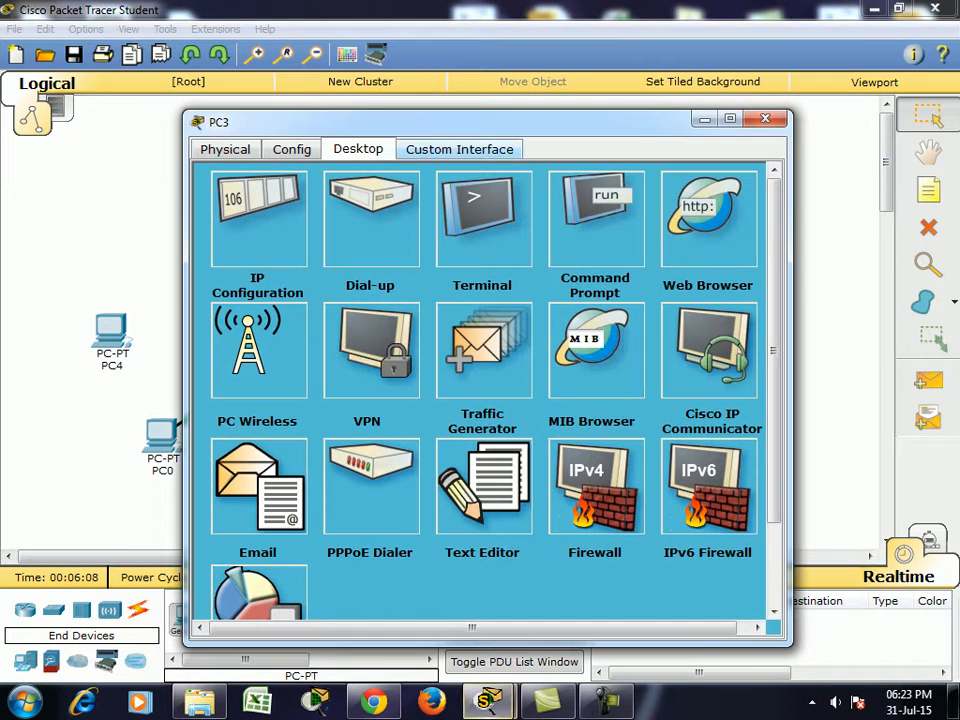
pyautogui.click(596, 220)
pyautogui.click(730, 119)
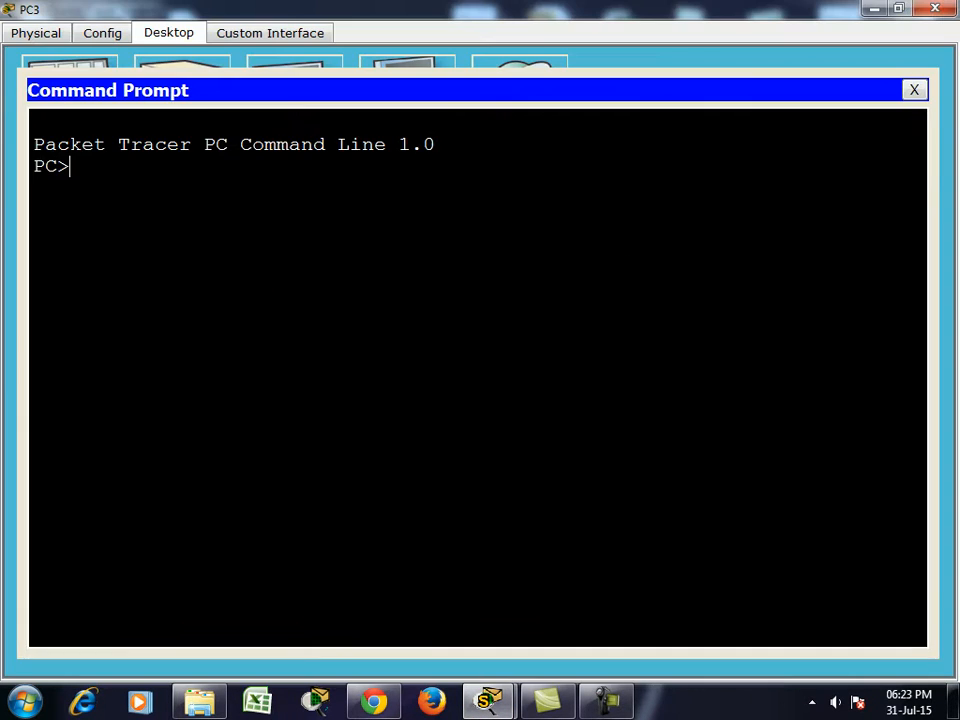
pyautogui.write('ipconfig /all')
pyautogui.press('Return')
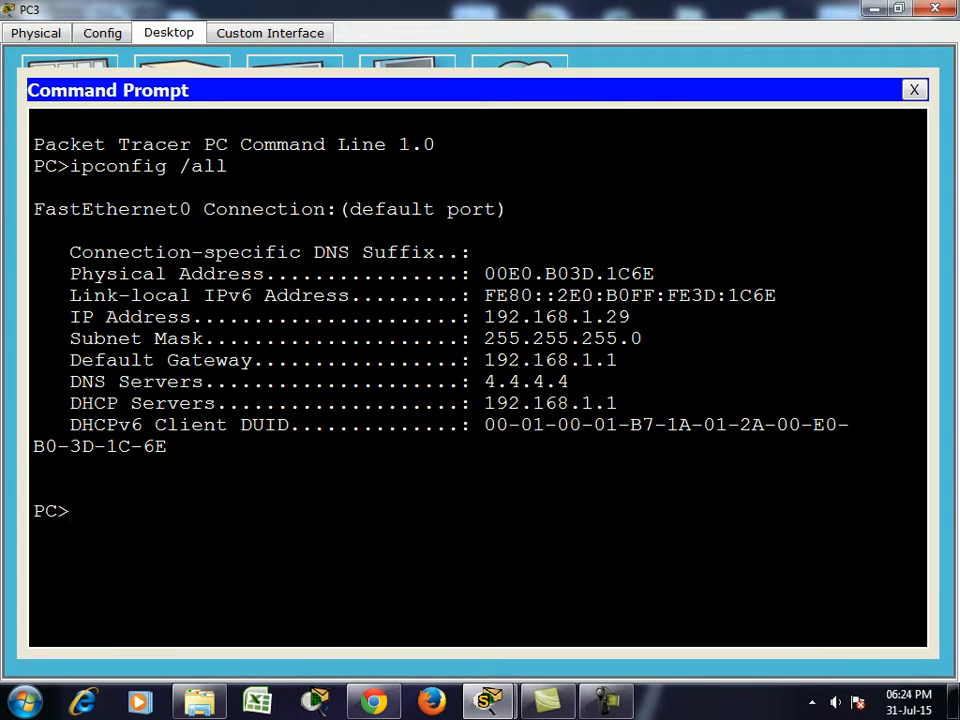
pyautogui.moveTo(485, 317); pyautogui.dragTo(631, 317)
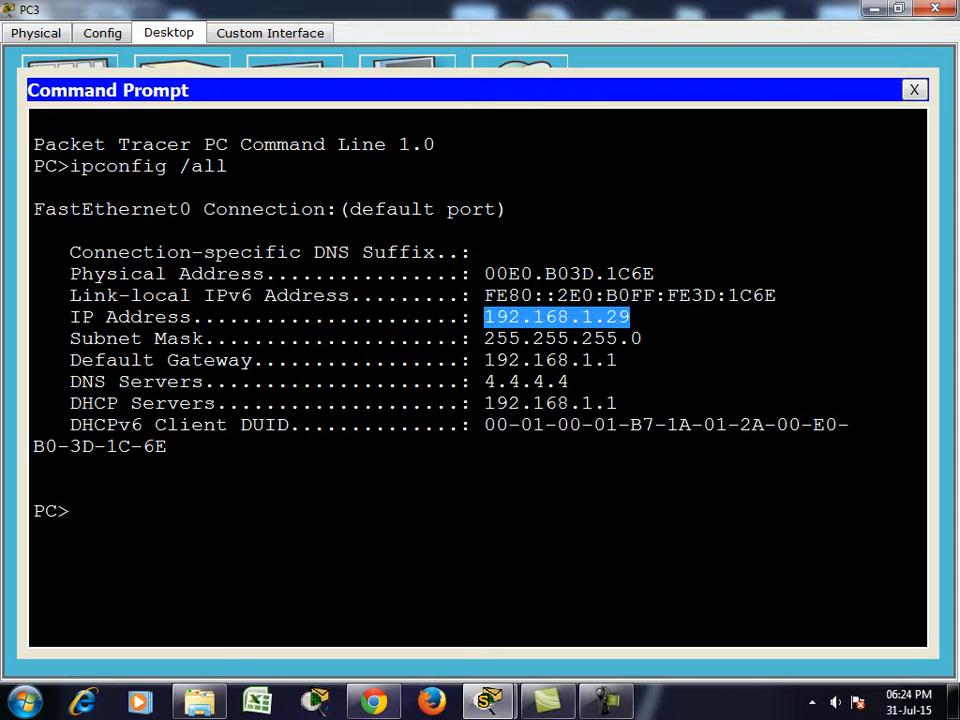
# Release PC3's DHCP address with ipconfig /release
pyautogui.press('Up')
pyautogui.press('BackSpace')
pyautogui.press('BackSpace')
pyautogui.press('BackSpace')
pyautogui.write('release')
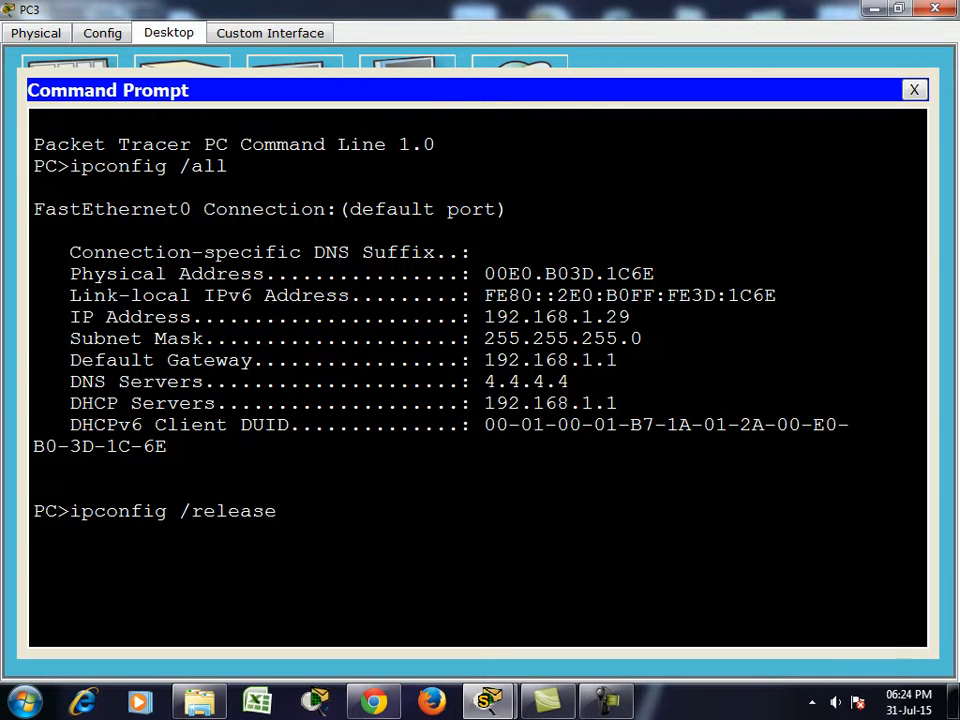
pyautogui.press('Return')
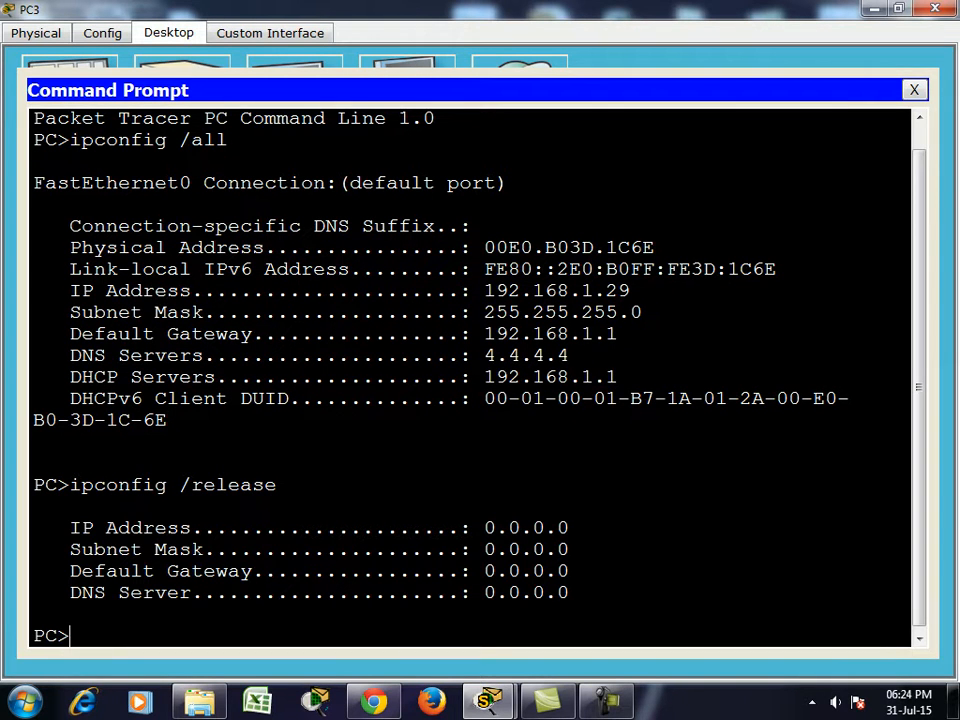
# Request a DHCP address for PC3 again with ipconfig /renew
pyautogui.press('Up')
pyautogui.press('BackSpace')
pyautogui.press('BackSpace')
pyautogui.press('BackSpace')
pyautogui.press('BackSpace')
pyautogui.press('BackSpace')
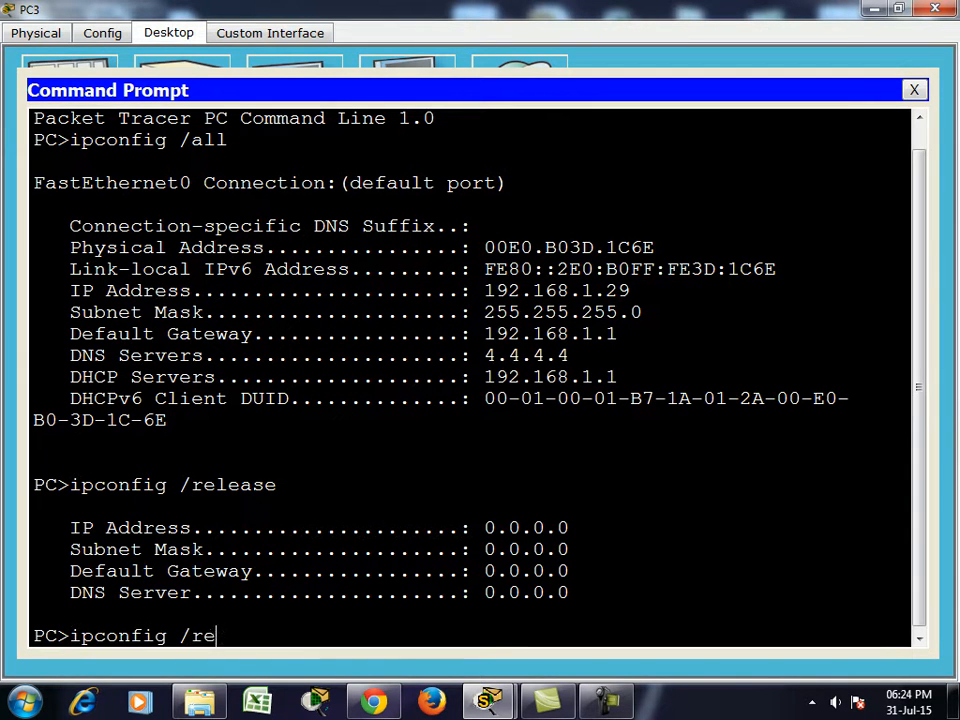
pyautogui.write('new')
pyautogui.press('Return')
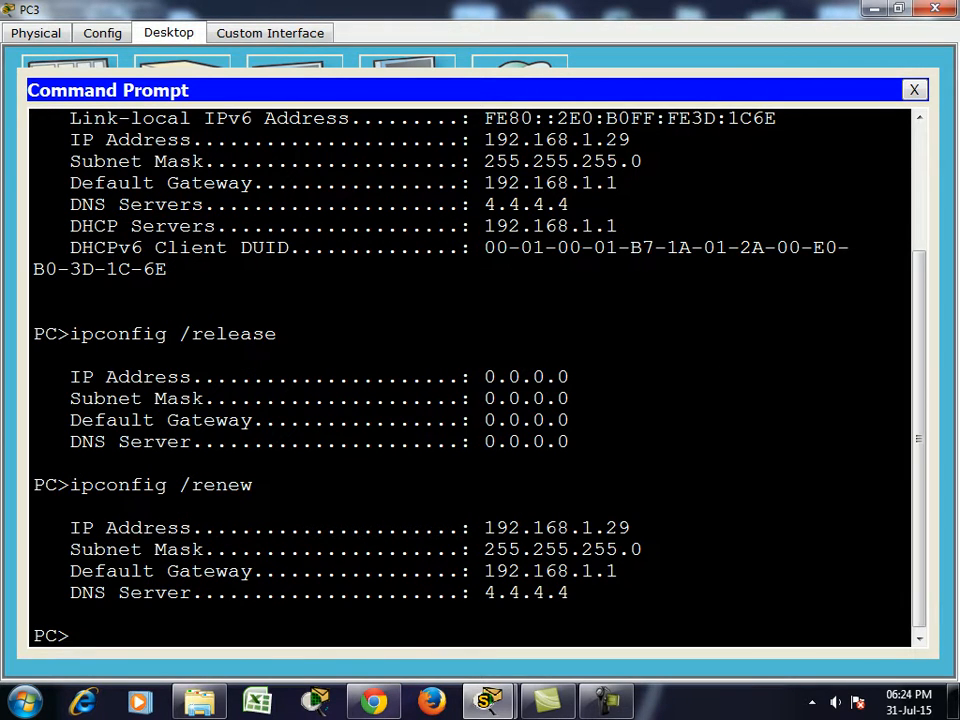
# Fill PC3's console with blank prompt lines, run ipconfig /release again and close the PC3 window
pyautogui.press('Return')
pyautogui.press('Return')
pyautogui.press('Return')
pyautogui.press('Return')
pyautogui.press('Return')
pyautogui.press('Return')
pyautogui.press('Return')
pyautogui.press('Return')
pyautogui.press('Return')
pyautogui.press('Return')
pyautogui.press('Return')
pyautogui.press('Return')
pyautogui.press('Return')
pyautogui.press('Return')
pyautogui.press('Return')
pyautogui.press('Return')
pyautogui.press('Return')
pyautogui.press('Return')
pyautogui.press('Return')
pyautogui.press('Return')
pyautogui.press('Up')
pyautogui.press('Up')
pyautogui.press('Return')
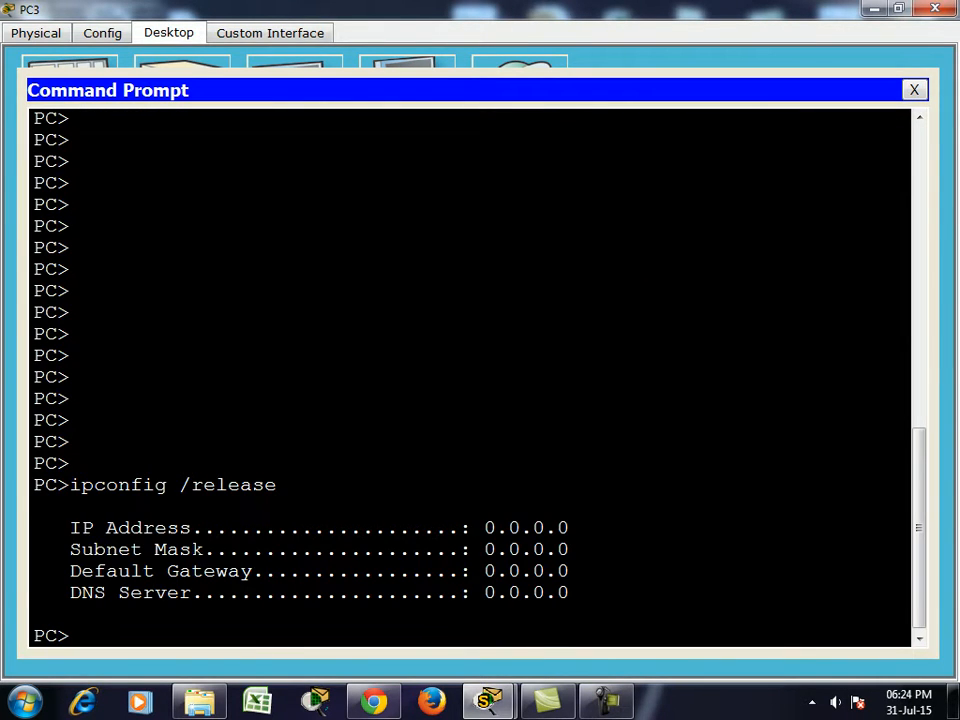
pyautogui.click(935, 8)
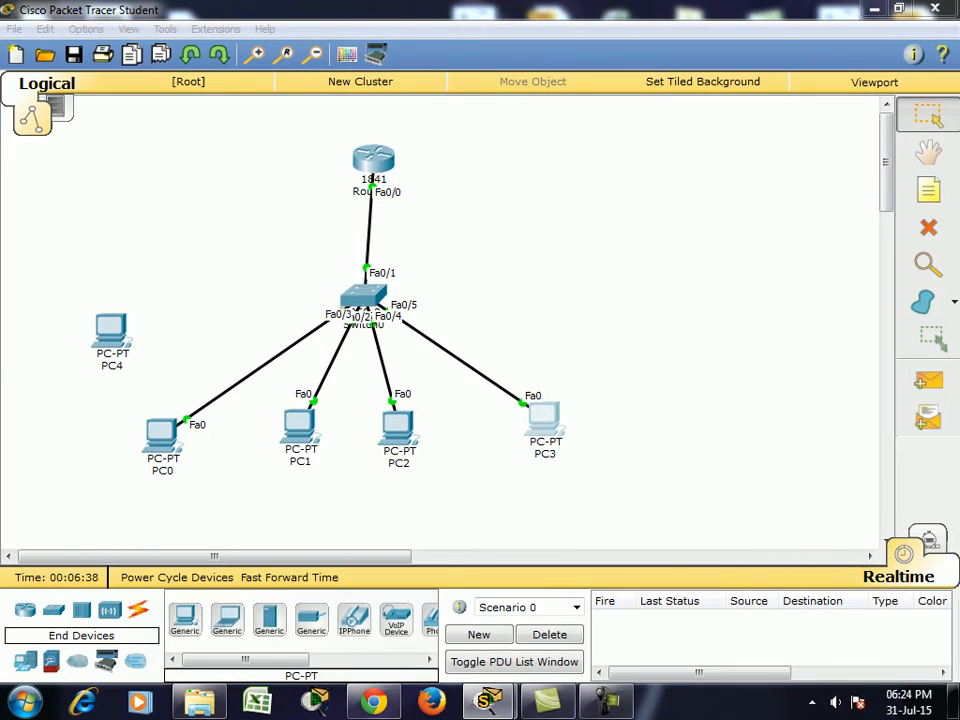
# Check the address fields in PC3's IP Configuration and close its window
pyautogui.click(544, 419)
pyautogui.click(259, 220)
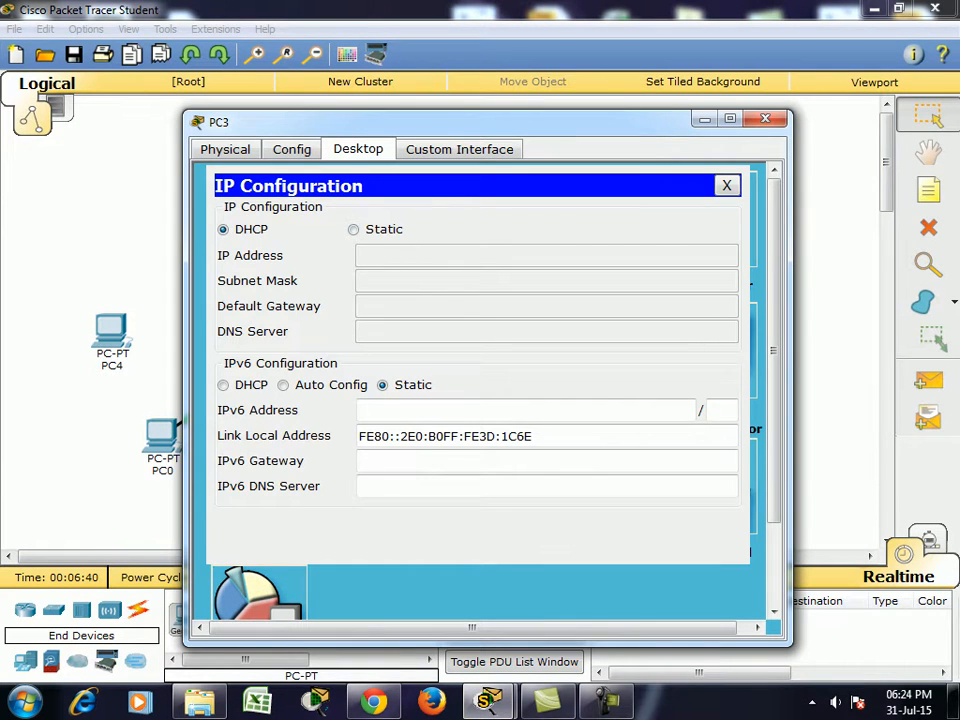
pyautogui.click(765, 118)
# Open Router0's CLI in a maximized window, add blank prompt lines and highlight the 192.168.1.29 lease in the earlier binding list
pyautogui.click(373, 159)
pyautogui.doubleClick(390, 121)
pyautogui.press('Return')
pyautogui.press('Return')
pyautogui.press('Return')
pyautogui.press('Return')
pyautogui.press('Return')
pyautogui.press('Return')
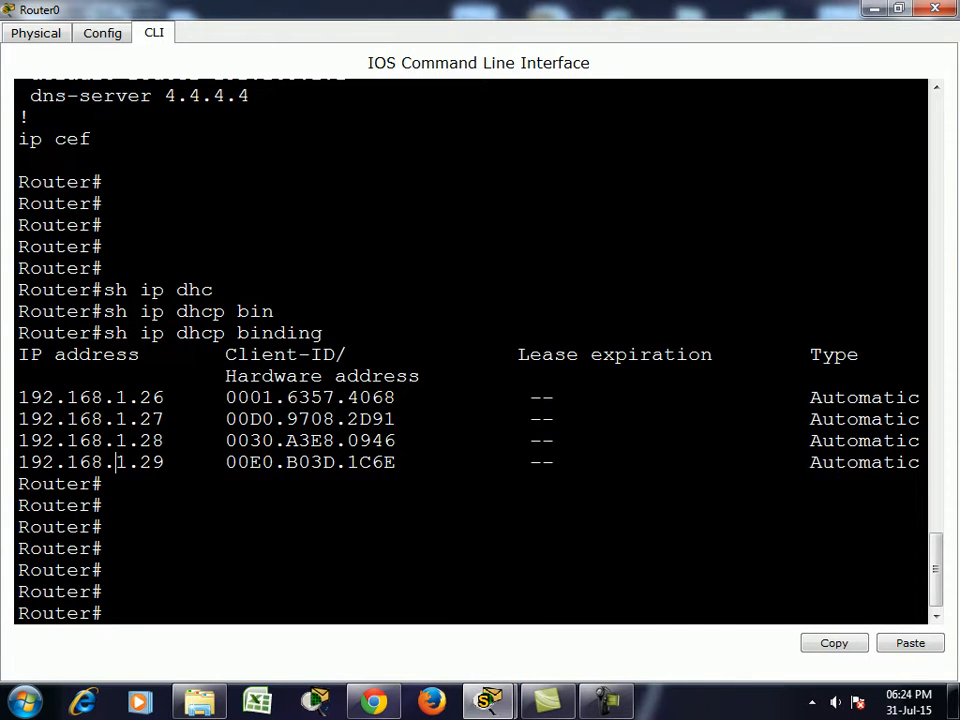
pyautogui.moveTo(116, 462); pyautogui.dragTo(164, 462)
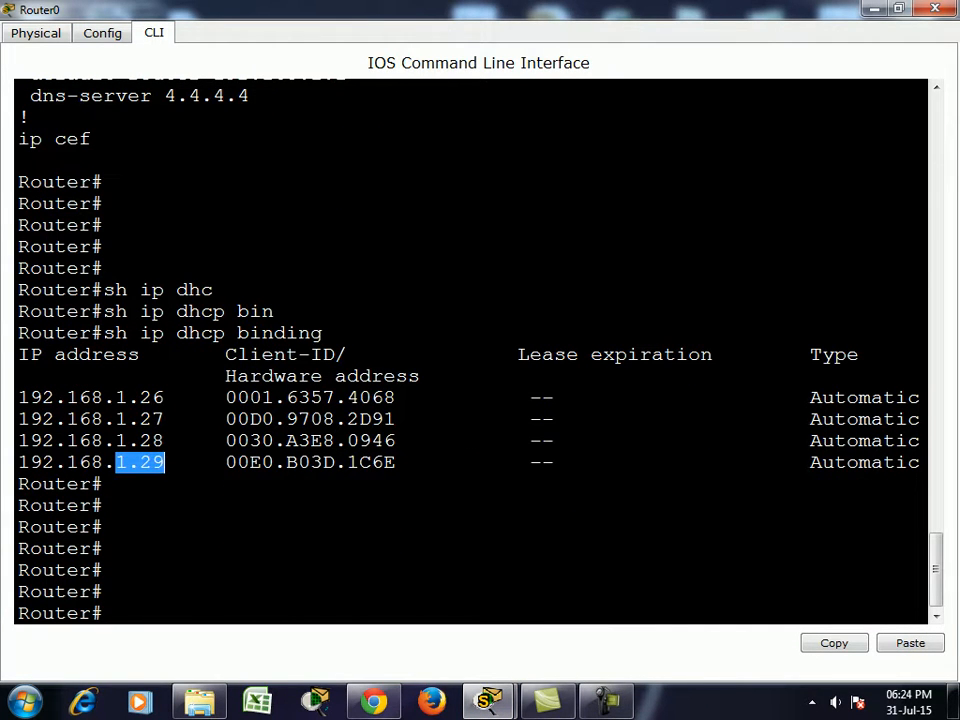
# Rerun sh ip dhcp binding on Router0 to review the current leases, add blank prompt lines and close the router window
pyautogui.press('Up')
pyautogui.press('Return')
pyautogui.press('Return')
pyautogui.press('Return')
pyautogui.press('Return')
pyautogui.press('Return')
pyautogui.press('Return')
pyautogui.press('Return')
pyautogui.press('Return')
pyautogui.press('Return')
pyautogui.press('Return')
pyautogui.press('Return')
pyautogui.press('Return')
pyautogui.press('Return')
pyautogui.press('Return')
pyautogui.press('Return')
pyautogui.press('Return')
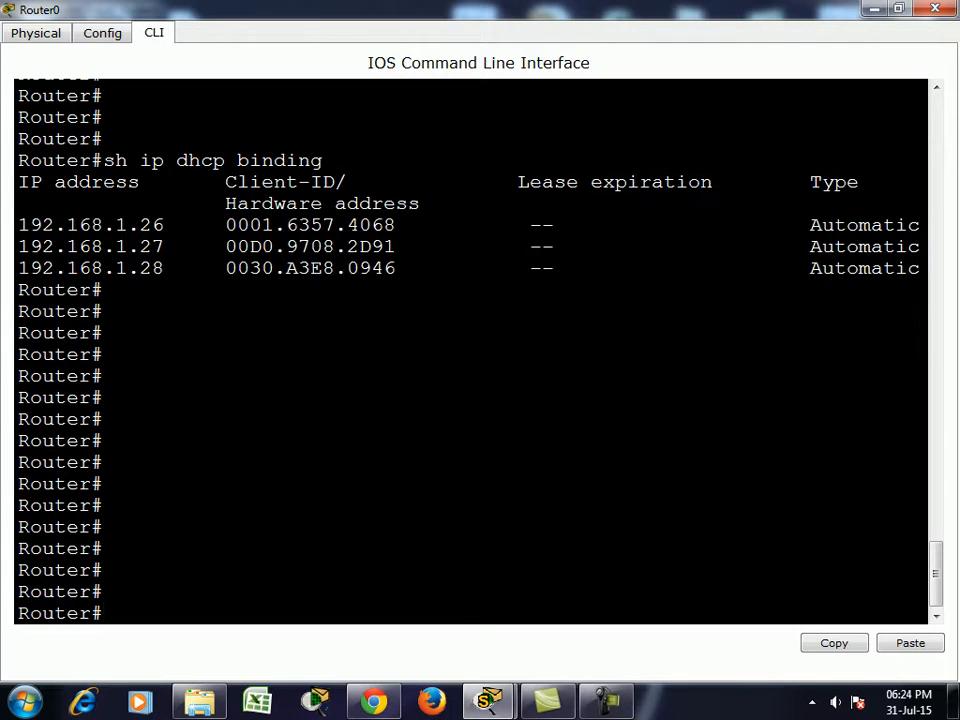
pyautogui.click(935, 9)
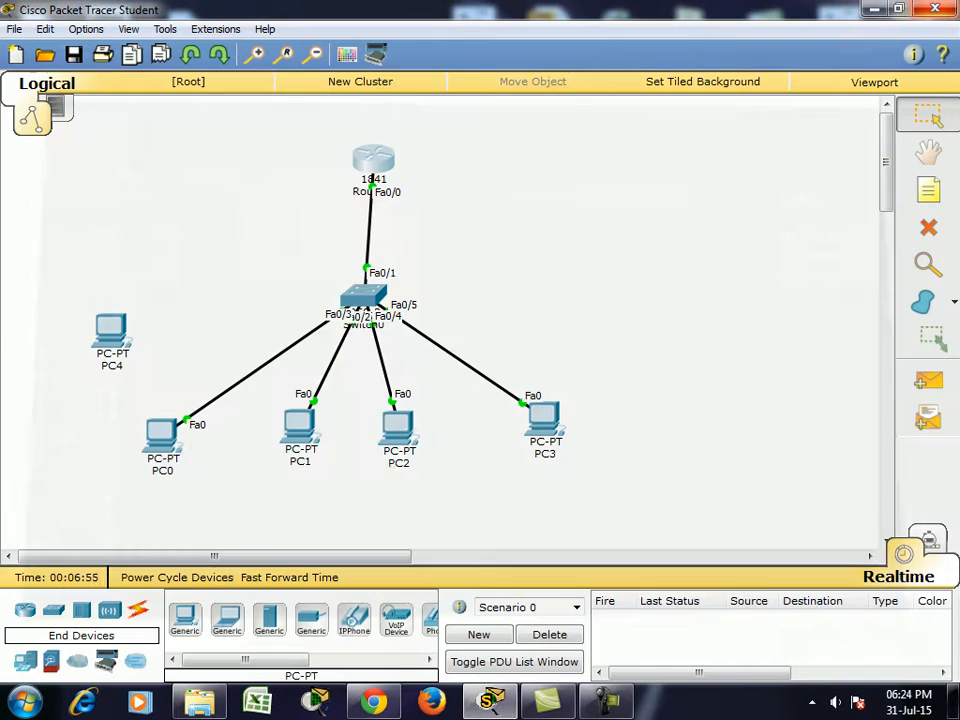
# Connect PC4 to the switch with an automatically chosen connection type
pyautogui.click(138, 609)
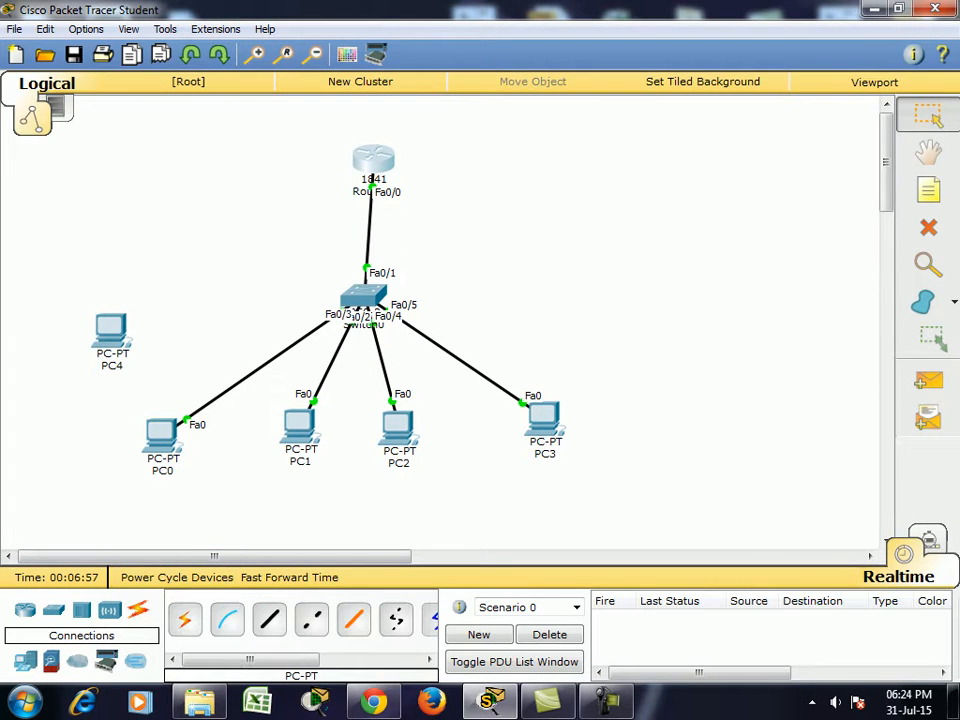
pyautogui.click(185, 620)
pyautogui.click(112, 330)
pyautogui.click(364, 298)
# Switch PC4's IP configuration to DHCP and close its window
pyautogui.click(112, 330)
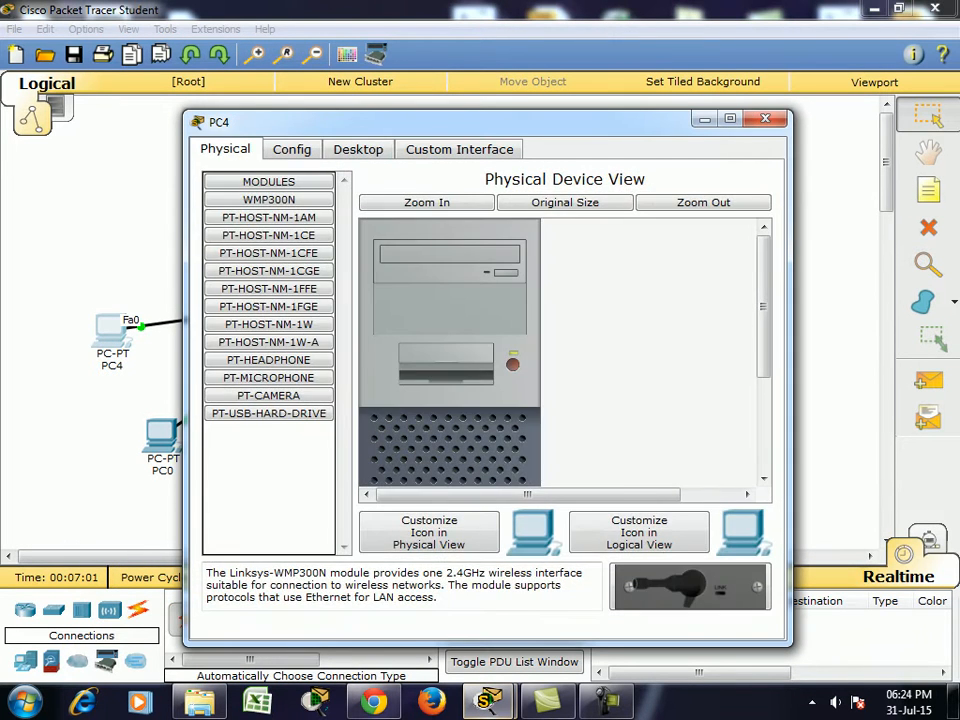
pyautogui.click(360, 150)
pyautogui.click(268, 210)
pyautogui.click(224, 230)
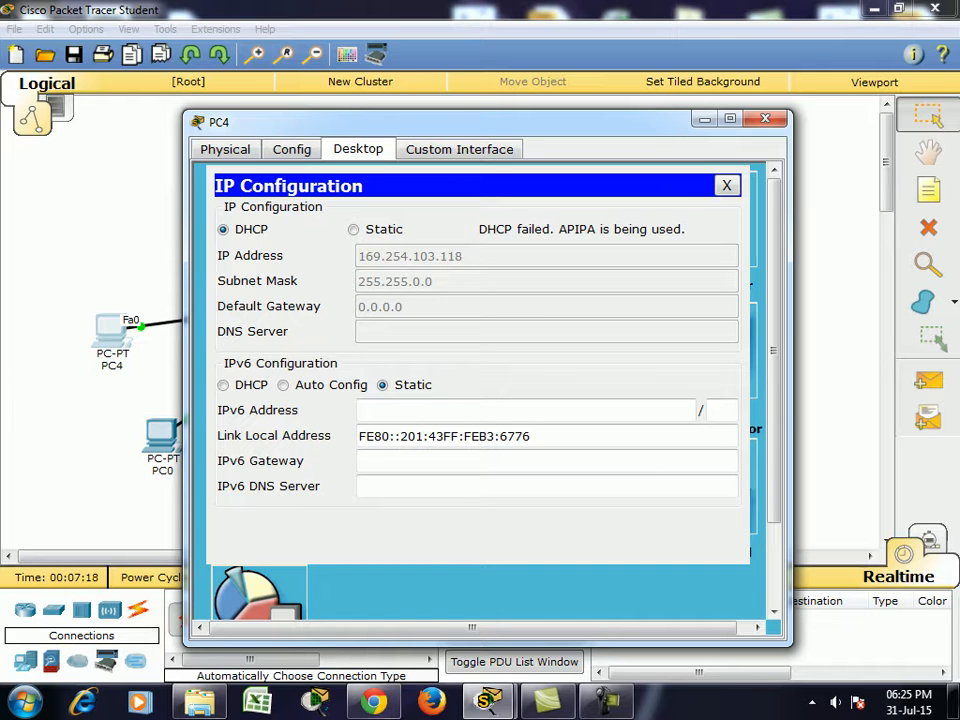
pyautogui.click(765, 118)
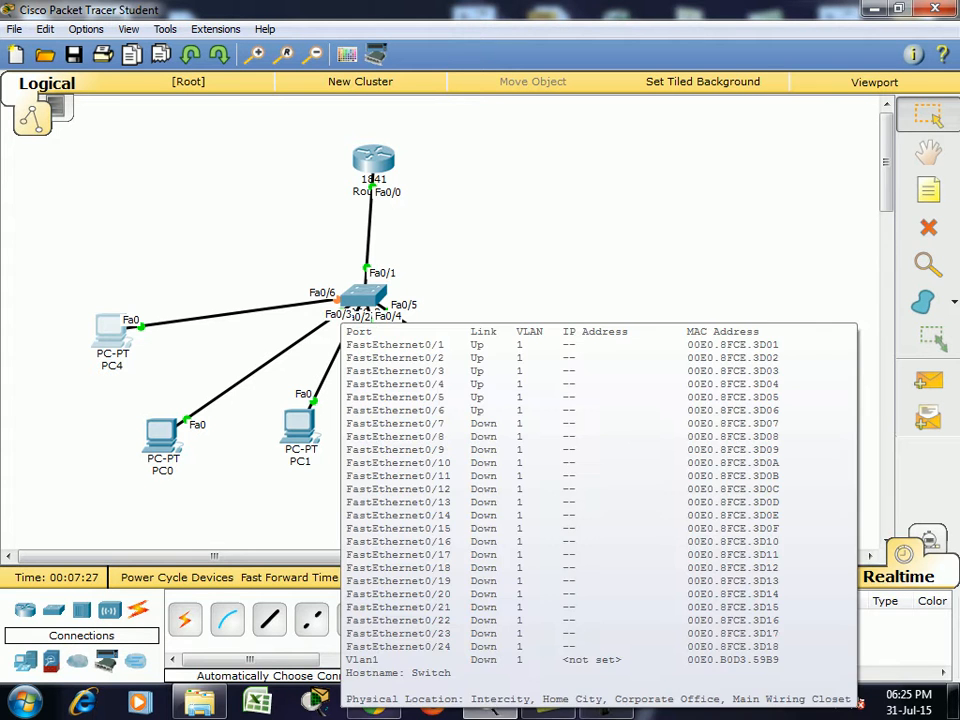
# Recheck the DHCP status in PC4's IP Configuration twice, closing the PC4 window after each check
pyautogui.click(110, 330)
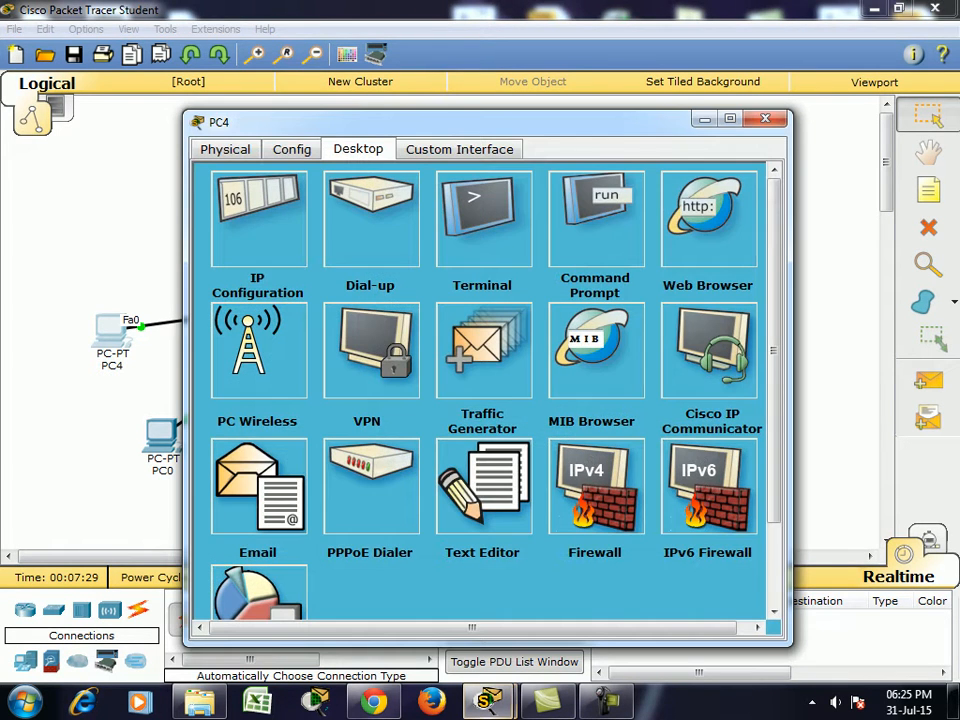
pyautogui.click(257, 215)
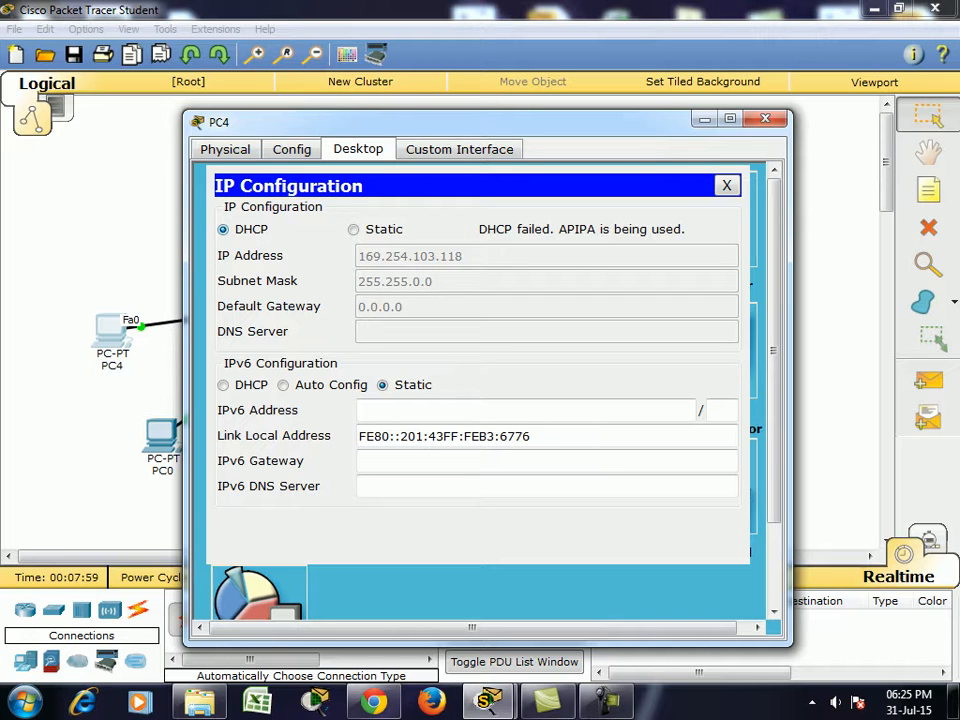
pyautogui.click(765, 119)
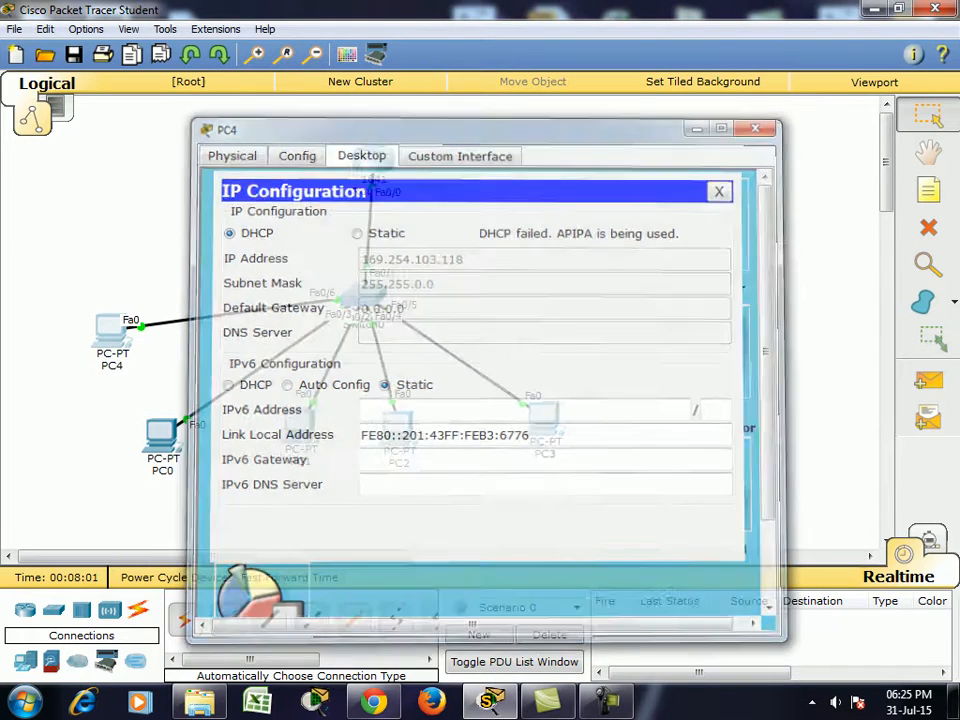
pyautogui.click(111, 331)
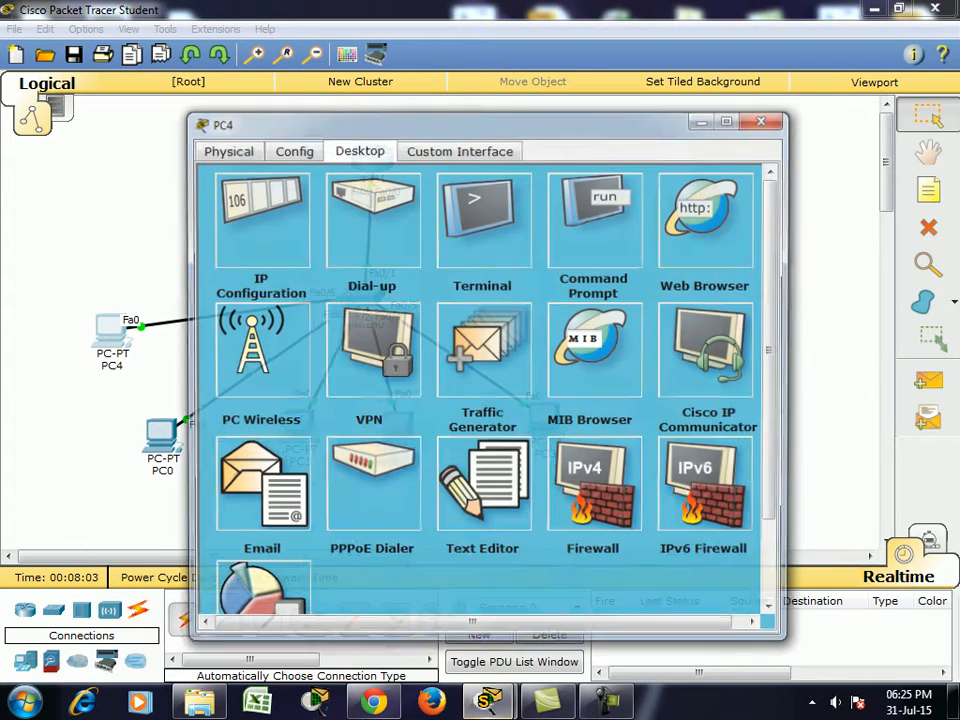
pyautogui.click(258, 220)
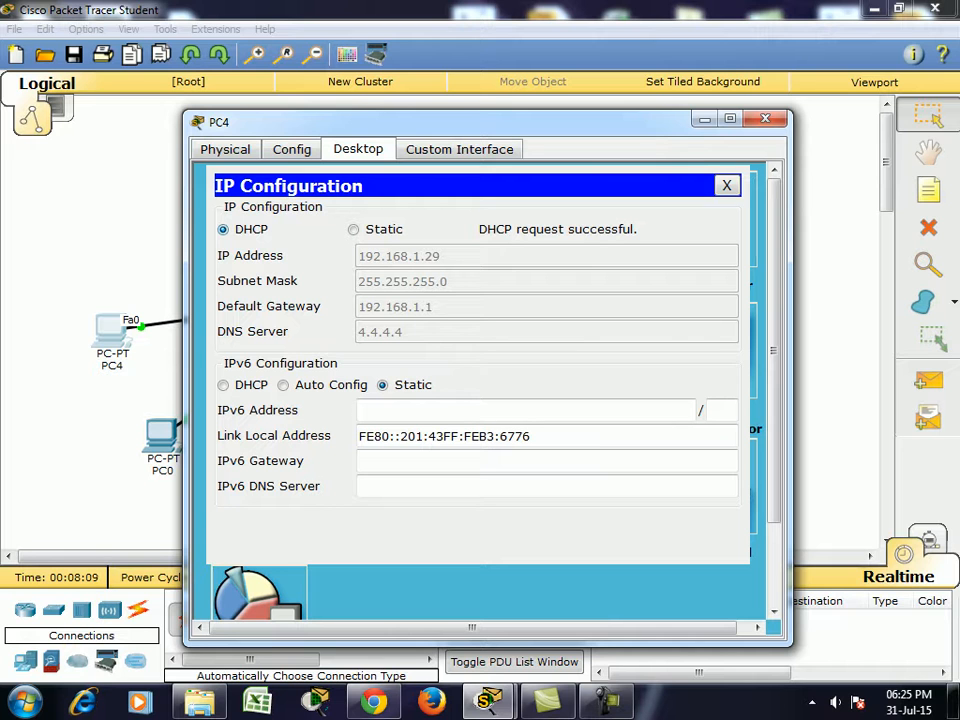
pyautogui.click(765, 118)
pyautogui.scroll(-2, 765, 122)
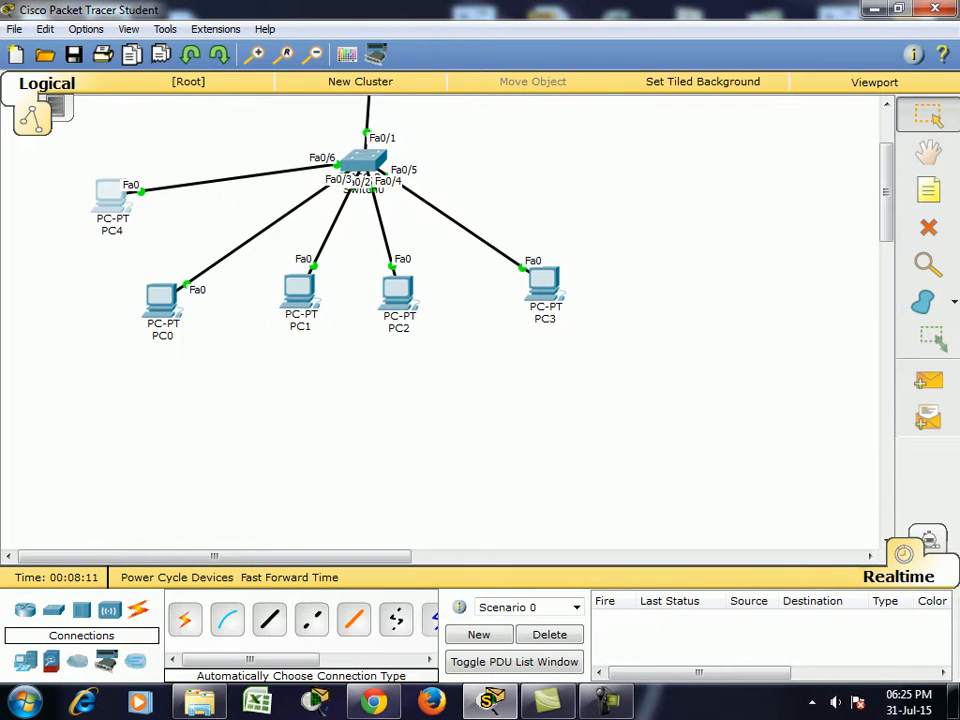
pyautogui.scroll(2, 445, 320)
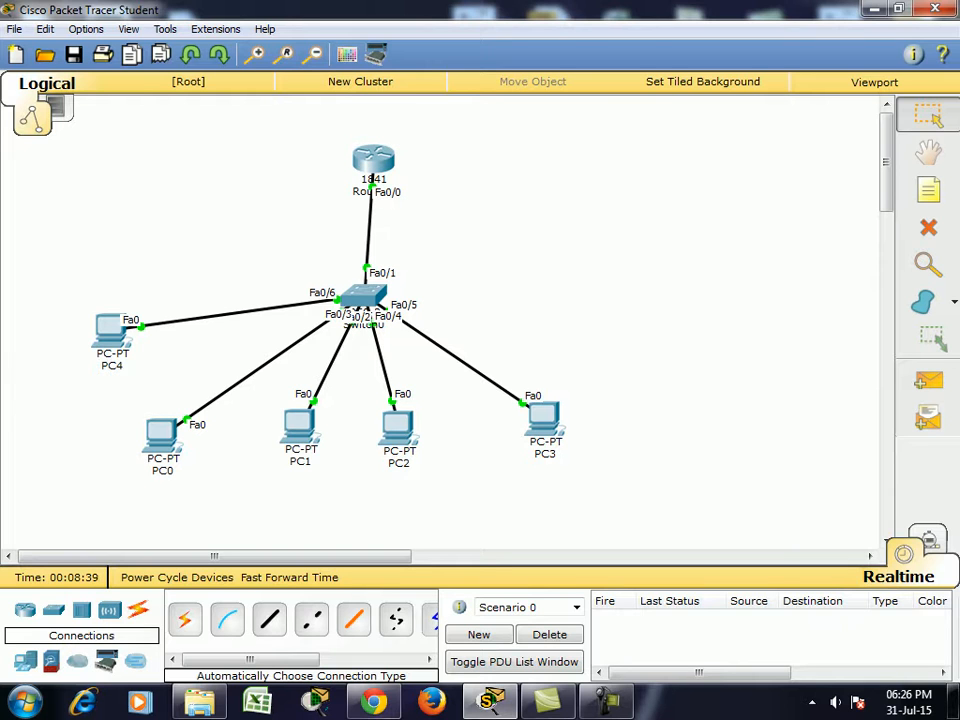
pyautogui.moveTo(318, 278); pyautogui.dragTo(341, 308)
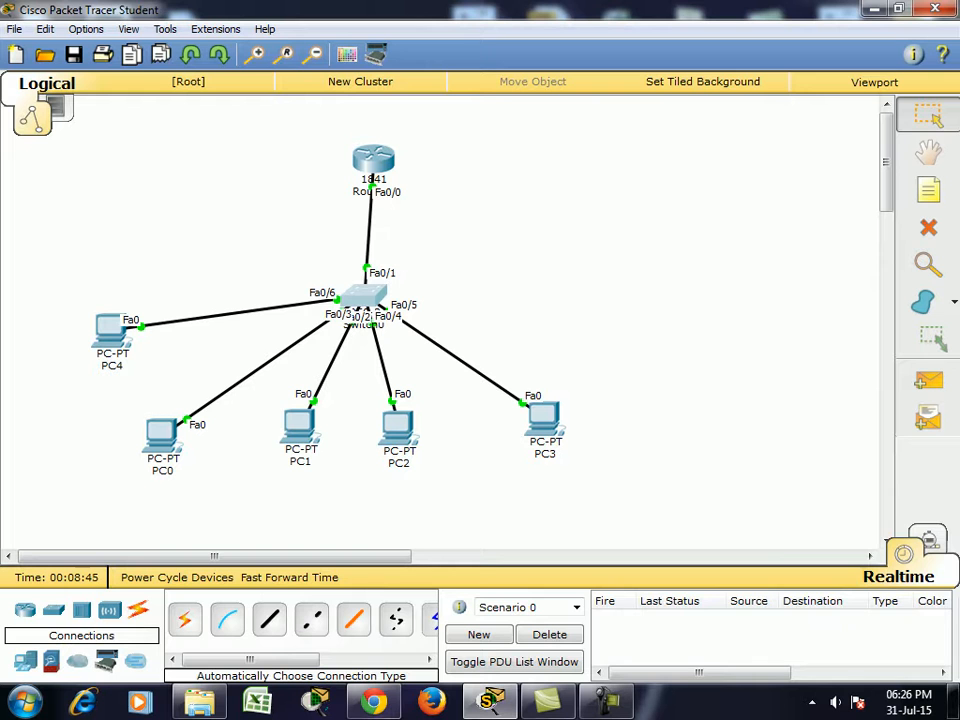
pyautogui.moveTo(332, 135); pyautogui.dragTo(492, 249)
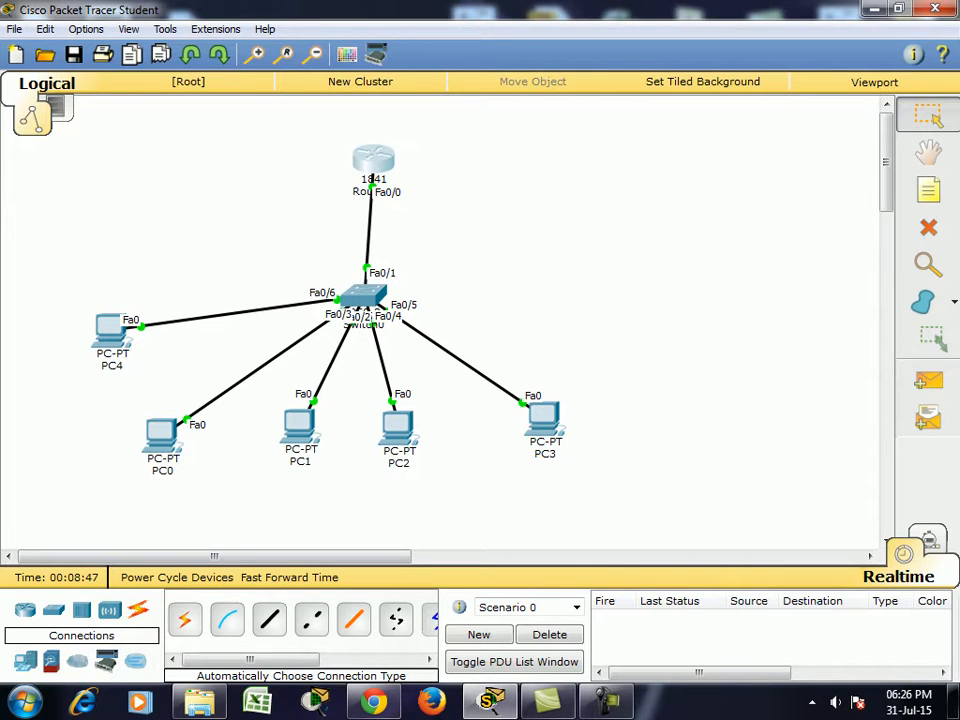
# Check the address fields in PC3's IP Configuration and return to its desktop applications
pyautogui.click(543, 420)
pyautogui.click(257, 210)
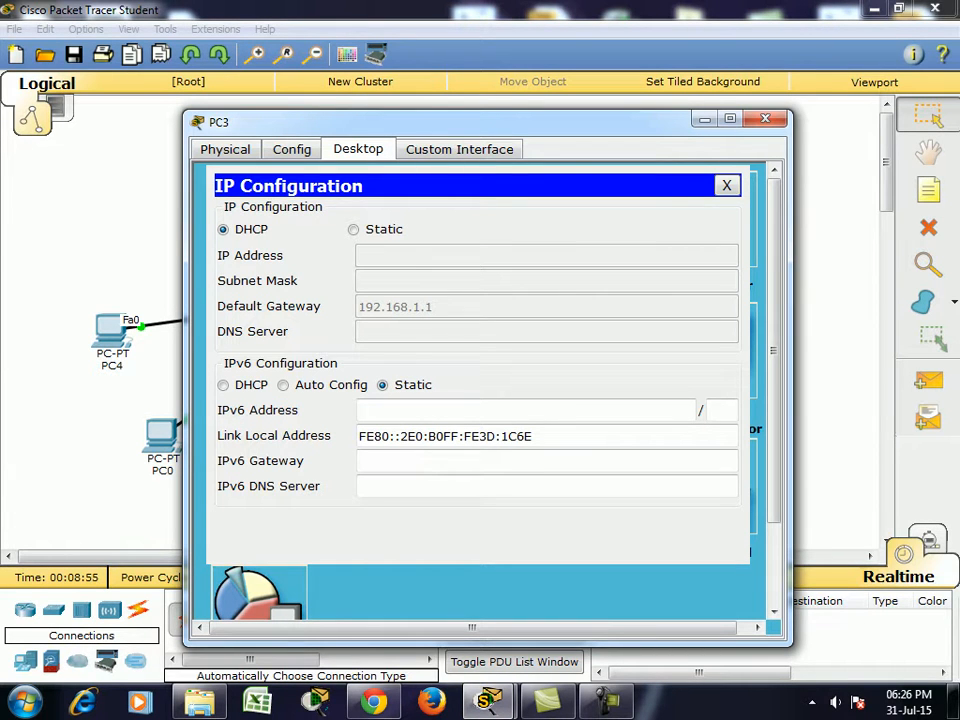
pyautogui.click(727, 186)
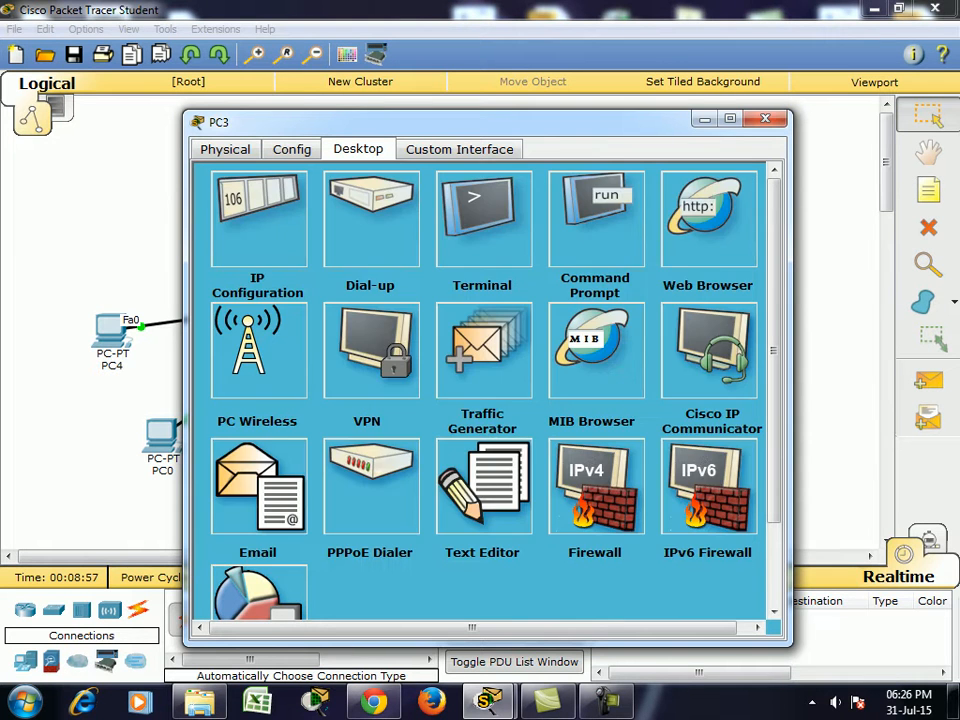
# Run ipconfig /renew in PC3's Command Prompt, maximize the window to read the new lease and close it
pyautogui.click(598, 212)
pyautogui.press('Up')
pyautogui.press('BackSpace')
pyautogui.press('BackSpace')
pyautogui.press('BackSpace')
pyautogui.press('BackSpace')
pyautogui.press('BackSpace')
pyautogui.write('nr')
pyautogui.press('BackSpace')
pyautogui.write('ew')
pyautogui.press('Return')
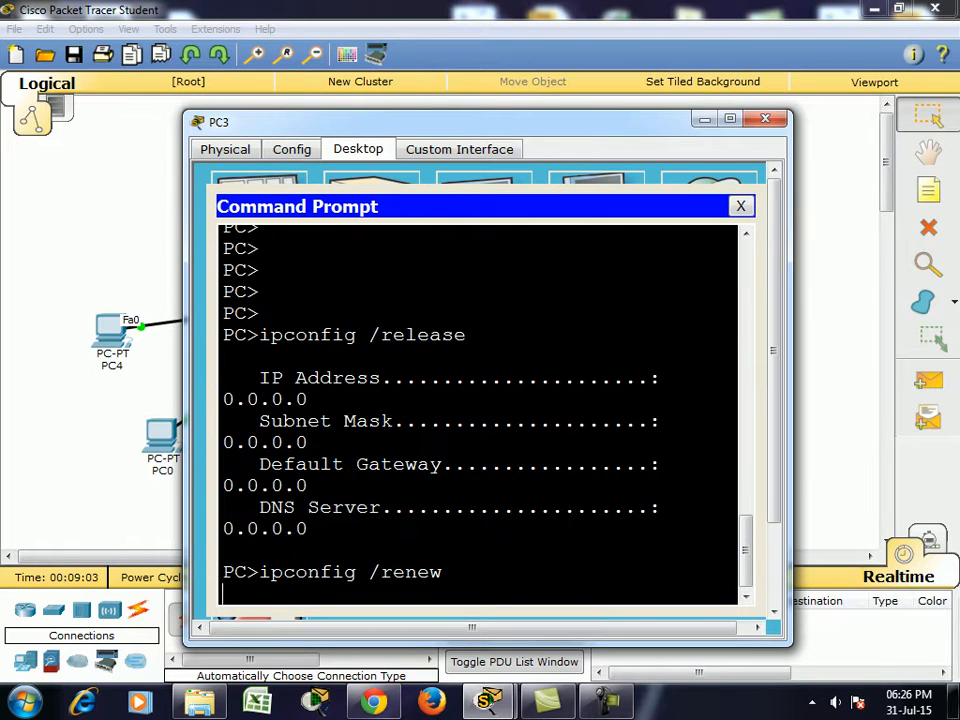
pyautogui.press('super+Up')
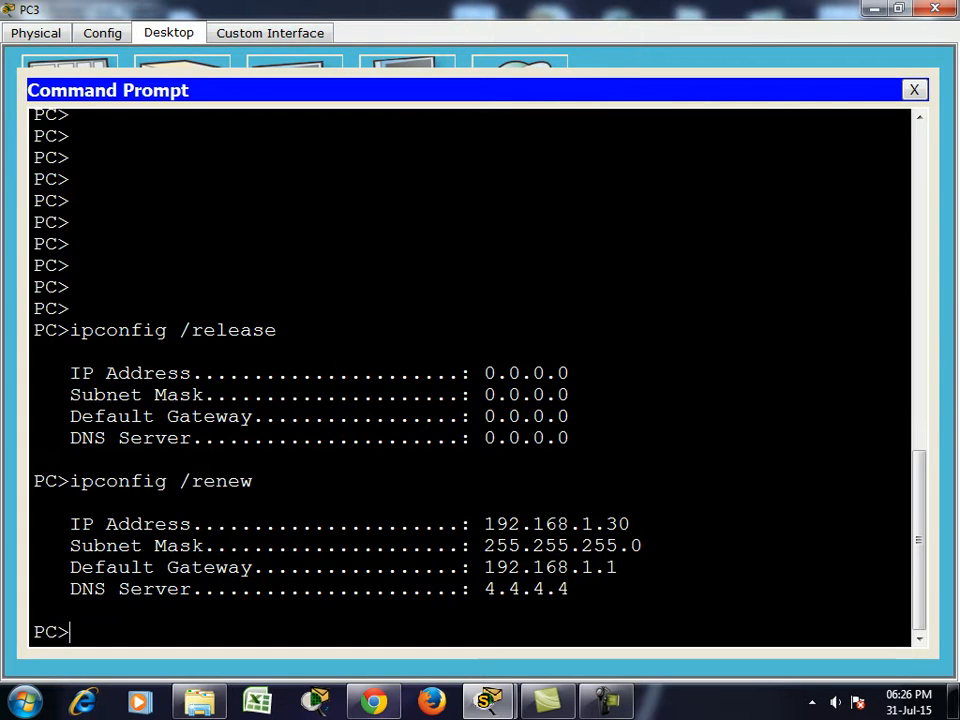
pyautogui.click(935, 8)
# Run sh ip dhcp binding in Router0's maximized command line to check the current leases, and close the window
pyautogui.click(373, 160)
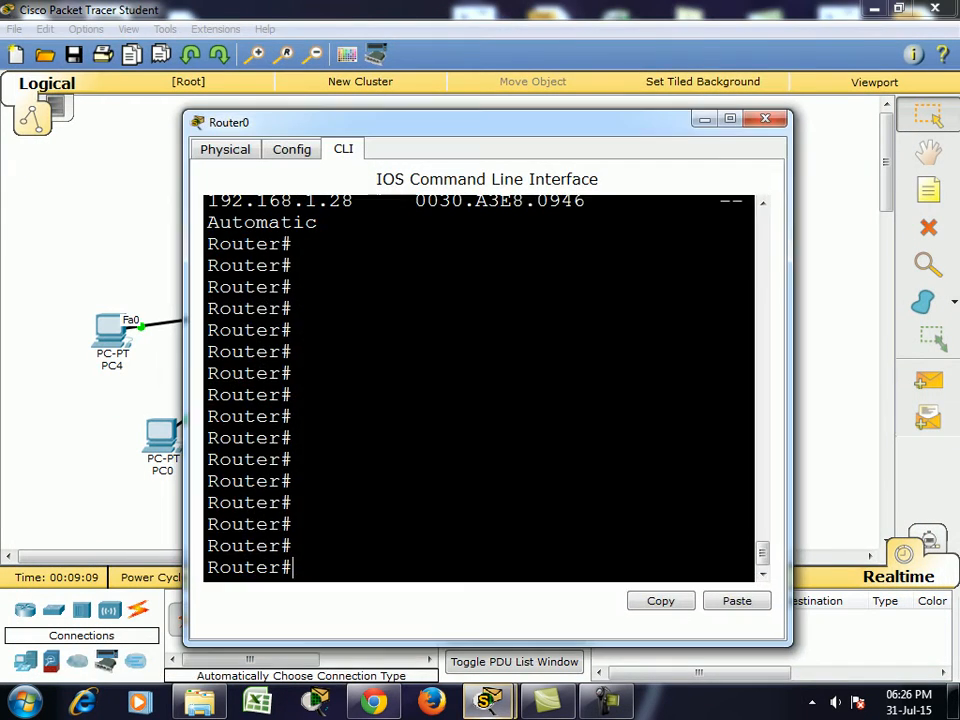
pyautogui.doubleClick(380, 121)
pyautogui.press('Return')
pyautogui.press('Return')
pyautogui.press('Return')
pyautogui.press('Return')
pyautogui.press('Up')
pyautogui.press('Return')
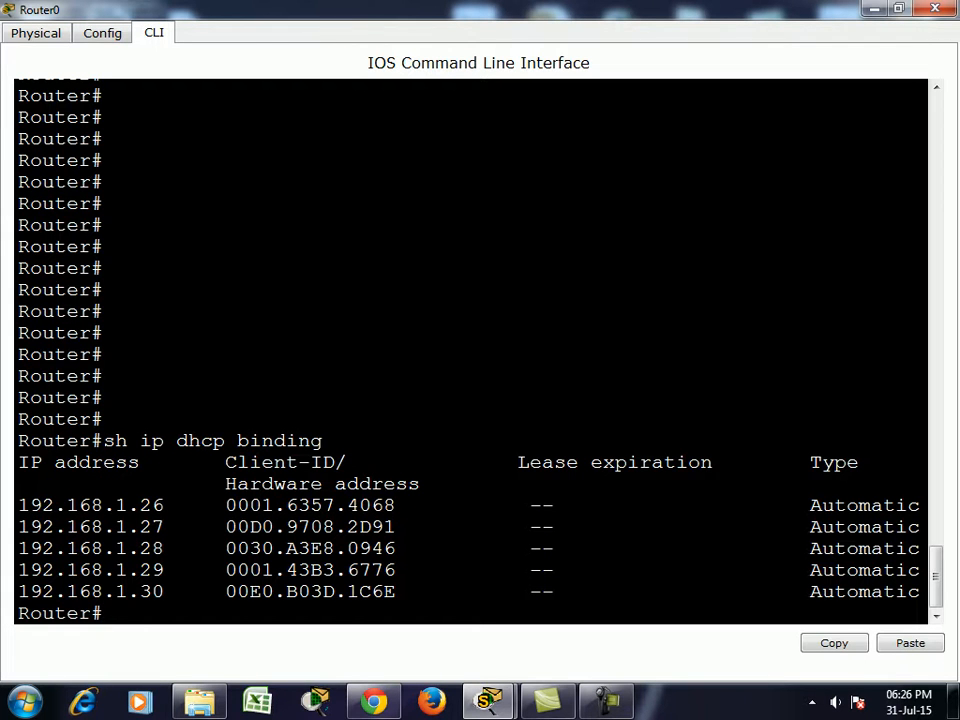
pyautogui.click(935, 8)
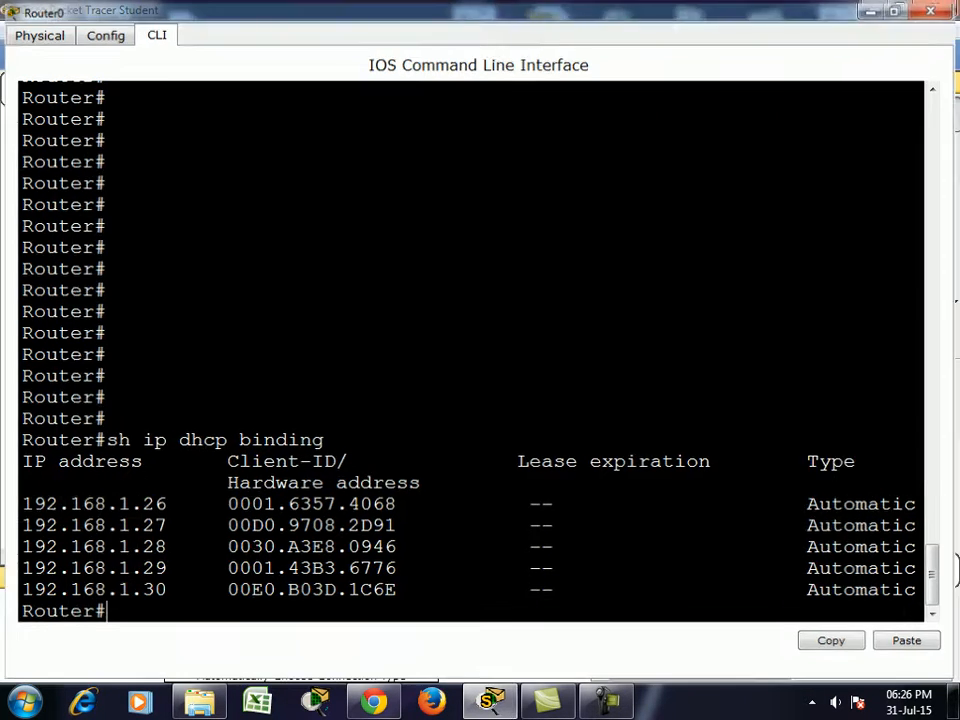
# Add another generic PC above PC3 and connect it to the switch with an automatically chosen cable
pyautogui.moveTo(502, 356); pyautogui.dragTo(598, 445)
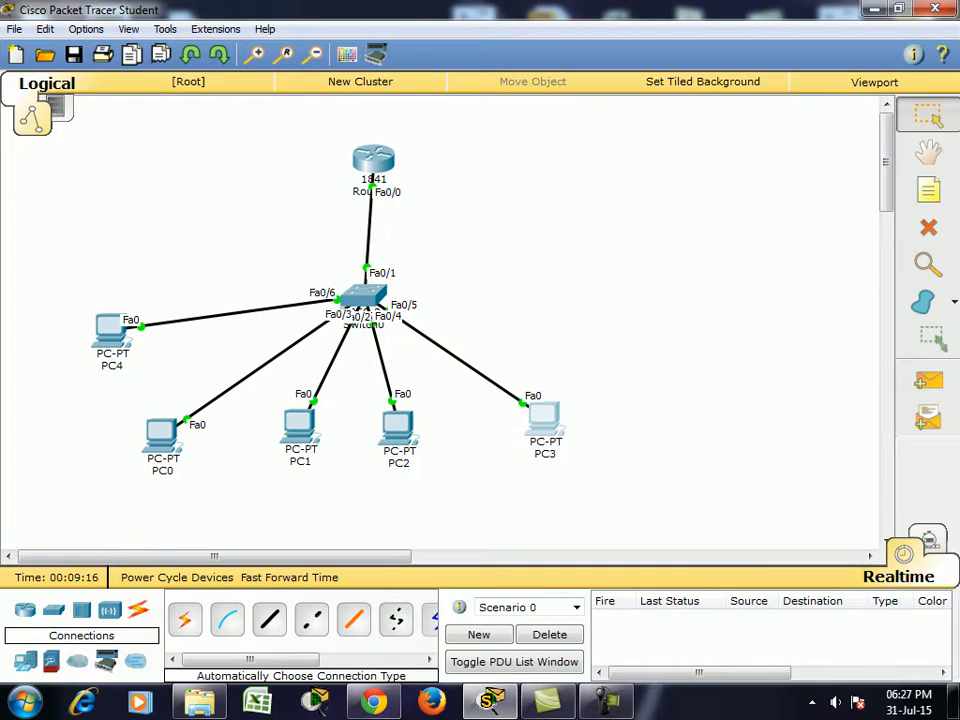
pyautogui.click(25, 661)
pyautogui.click(184, 620)
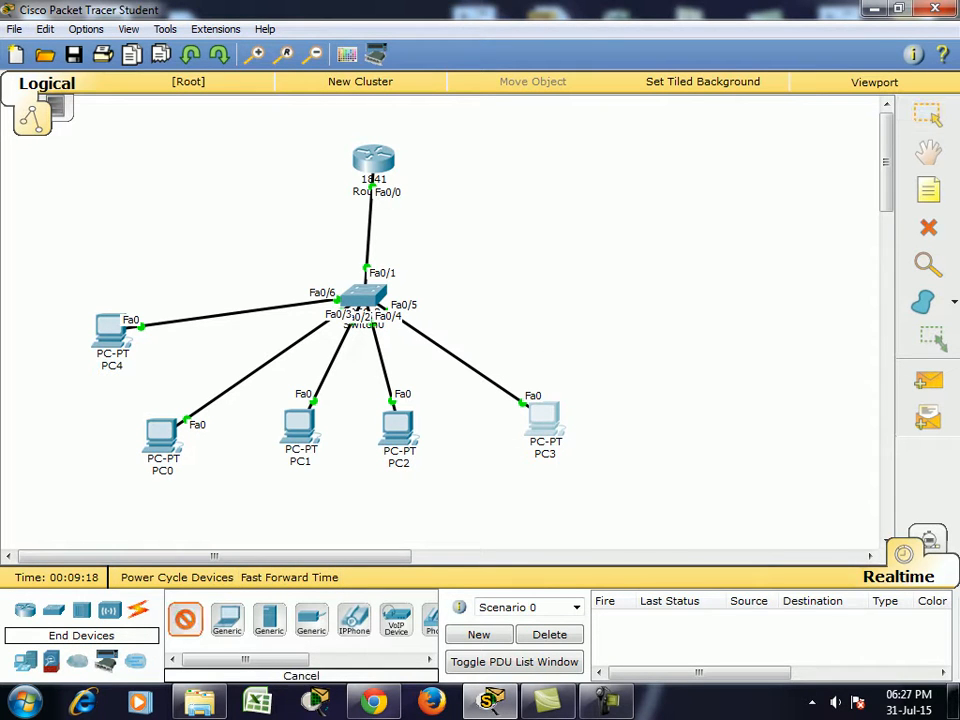
pyautogui.click(578, 345)
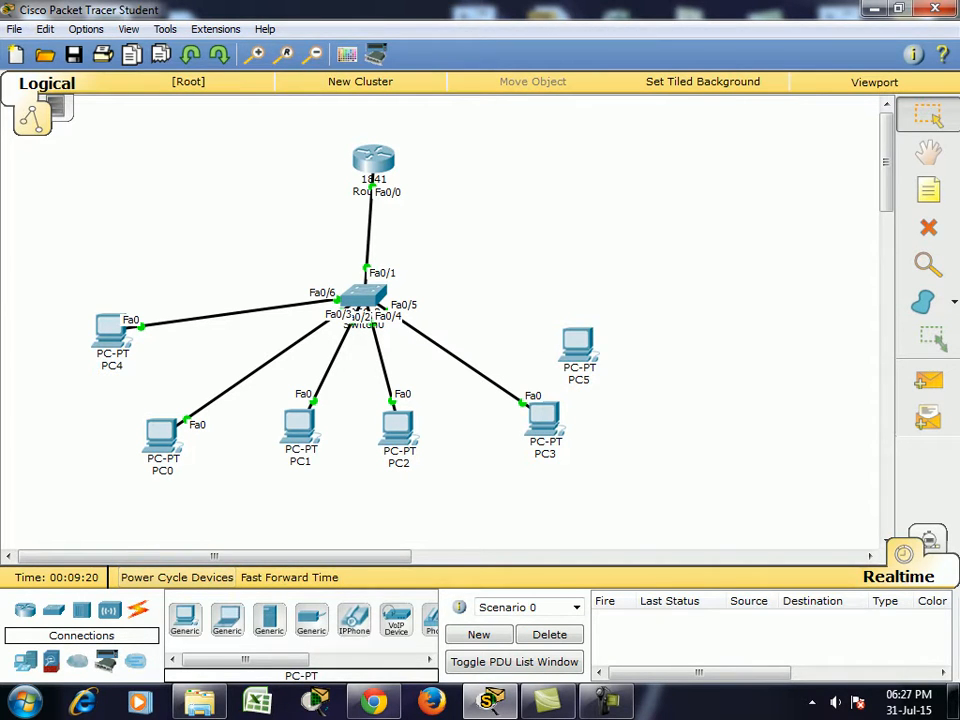
pyautogui.click(138, 609)
pyautogui.click(185, 620)
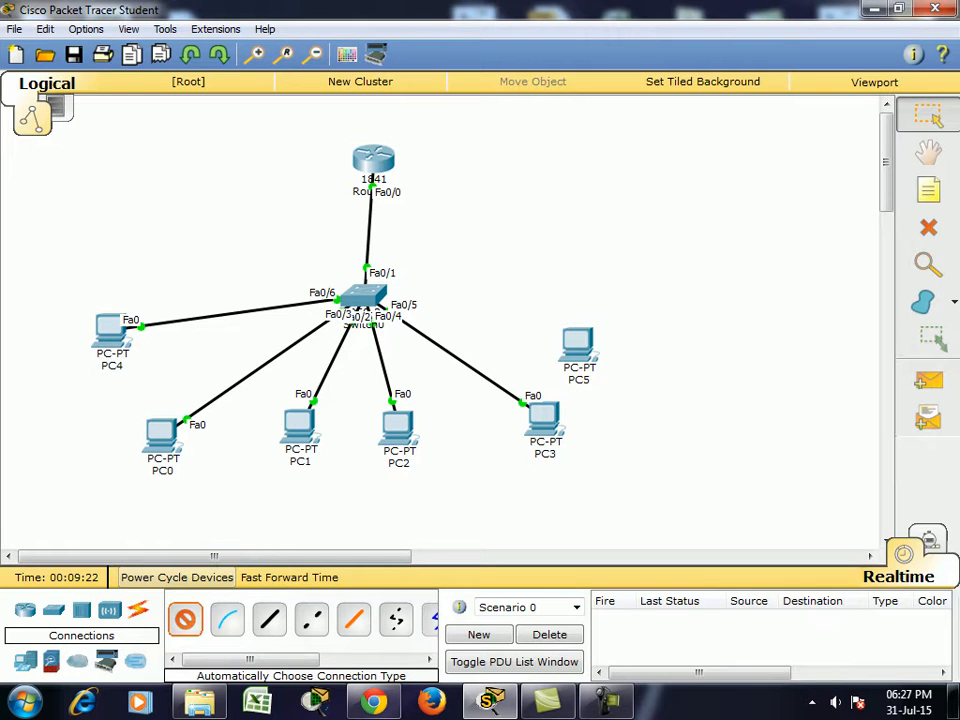
pyautogui.click(364, 297)
pyautogui.click(566, 345)
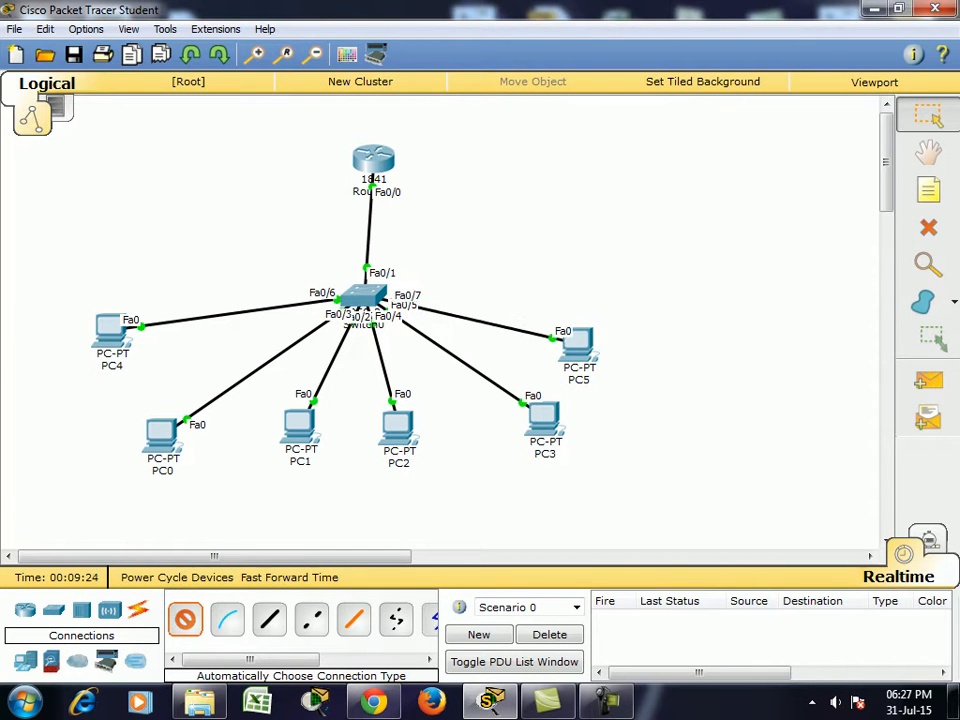
pyautogui.click(572, 345)
pyautogui.click(577, 374)
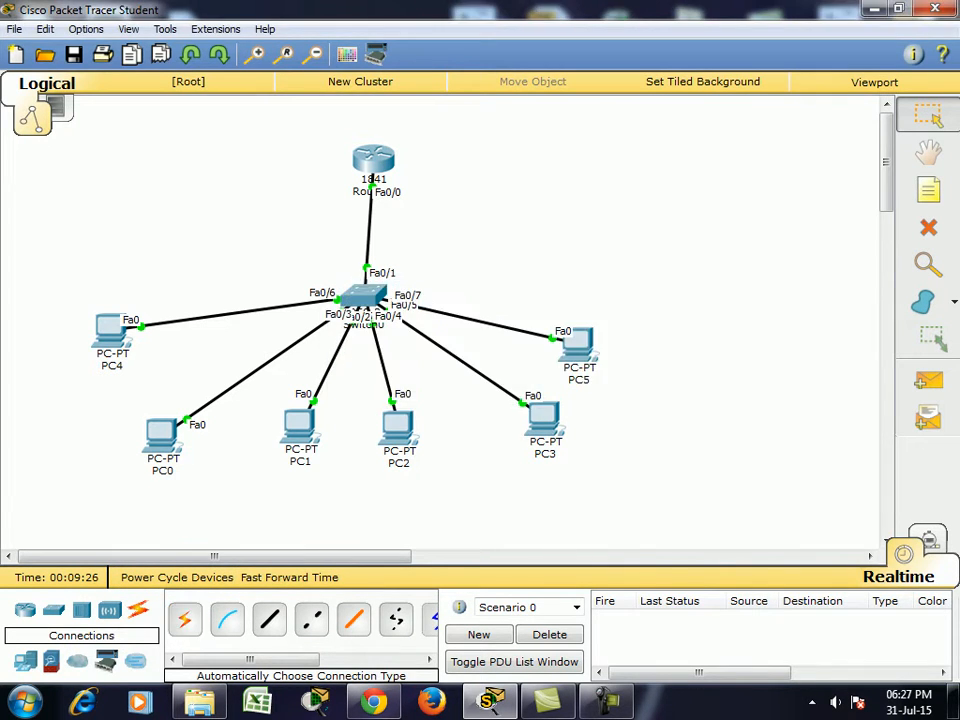
# Give PC5 the static IP address 192.168.1.2 with subnet mask 255.255.255.0 in its IP Configuration
pyautogui.click(578, 346)
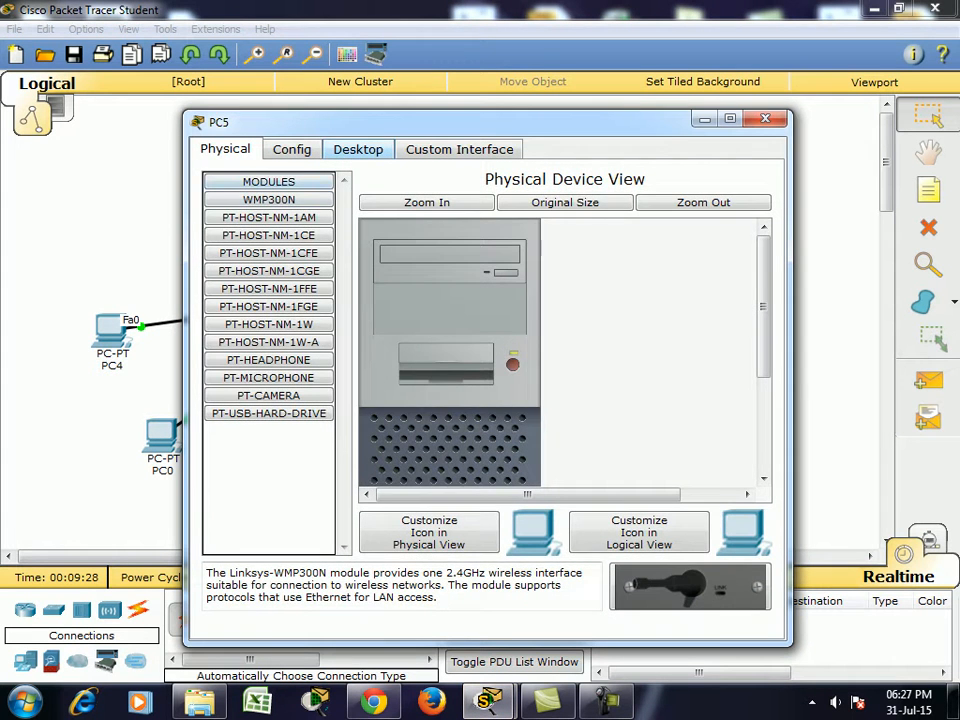
pyautogui.click(358, 148)
pyautogui.click(257, 204)
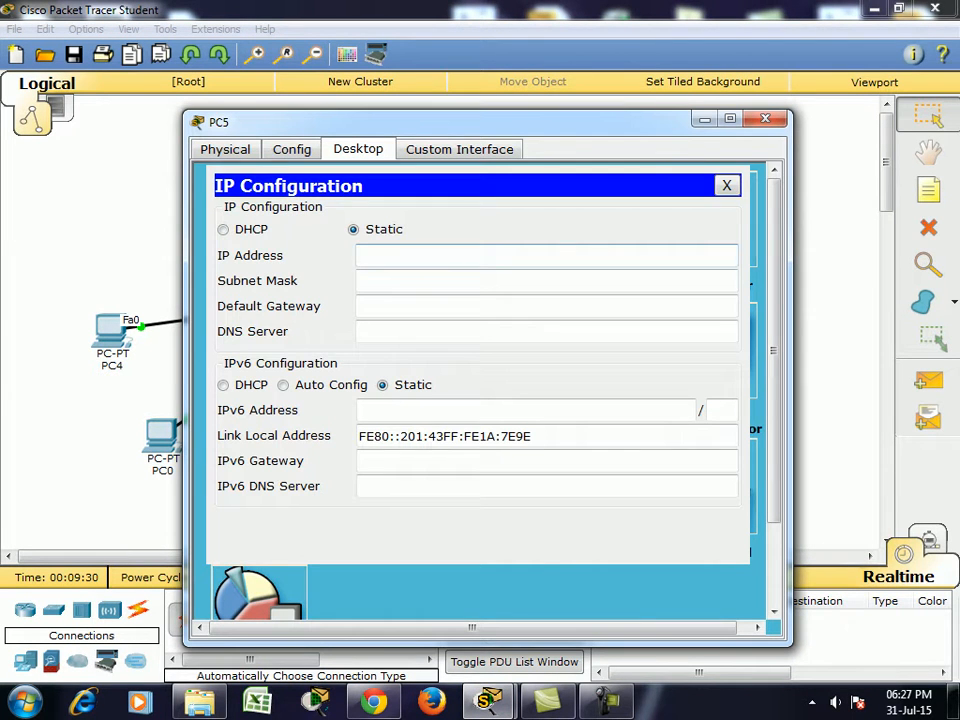
pyautogui.write('192.168.1.2')
pyautogui.press('Tab')
pyautogui.press('Tab')
# Set PC5's default gateway to 192.168.1.1 and its DNS server to 4.4.4.4, and close its window
pyautogui.write('192.68.1')
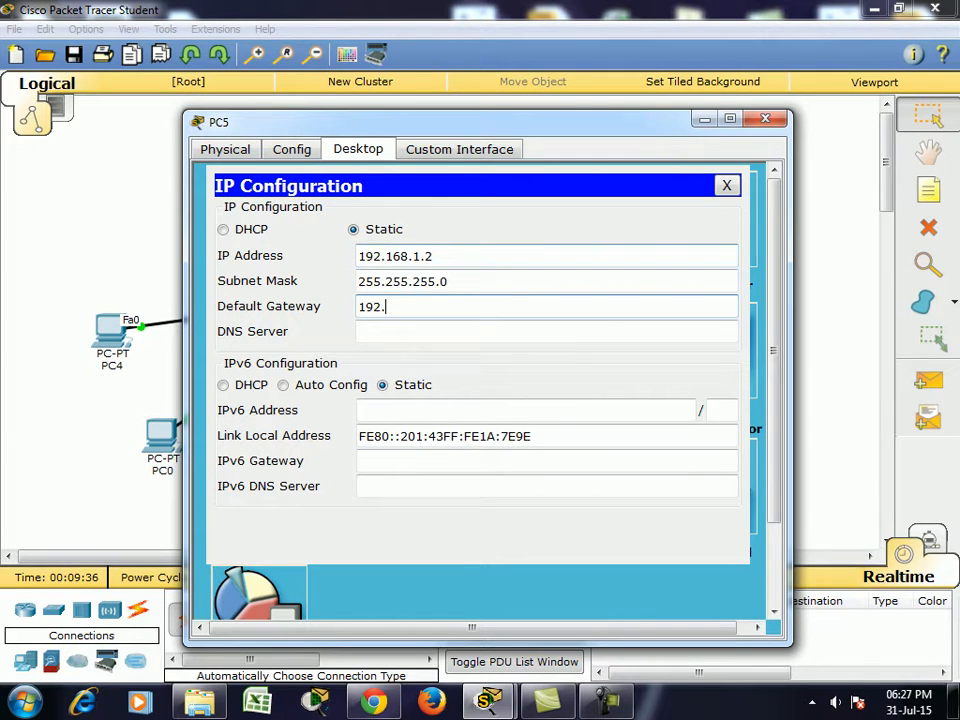
pyautogui.press('BackSpace')
pyautogui.press('BackSpace')
pyautogui.press('BackSpace')
pyautogui.press('BackSpace')
pyautogui.write('168.1.1')
pyautogui.press('Tab')
pyautogui.write('4.4.4.4')
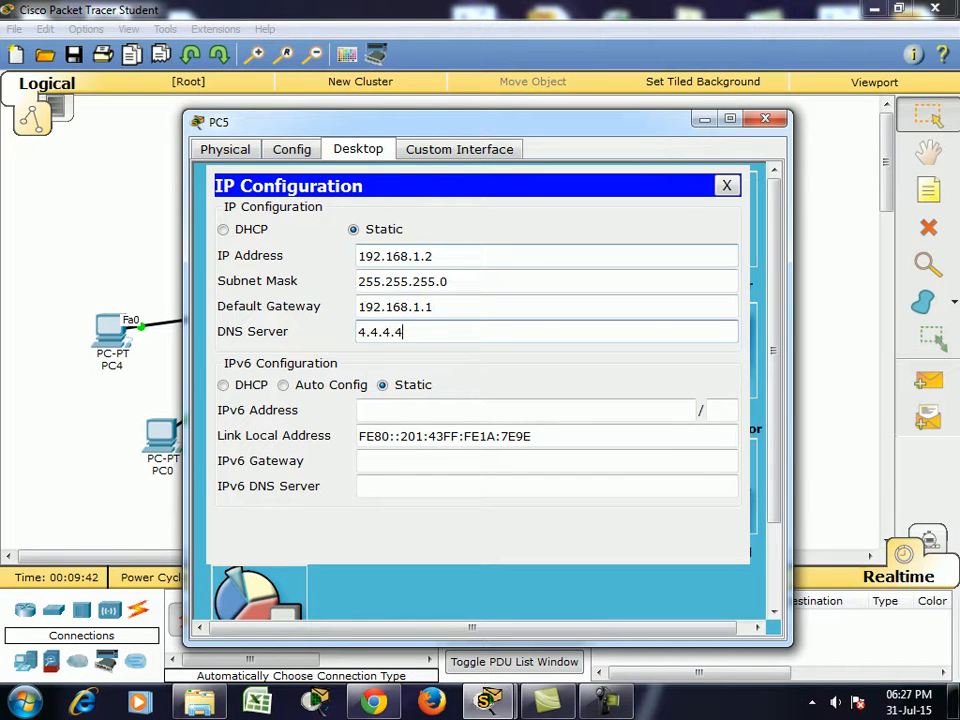
pyautogui.press('Escape')
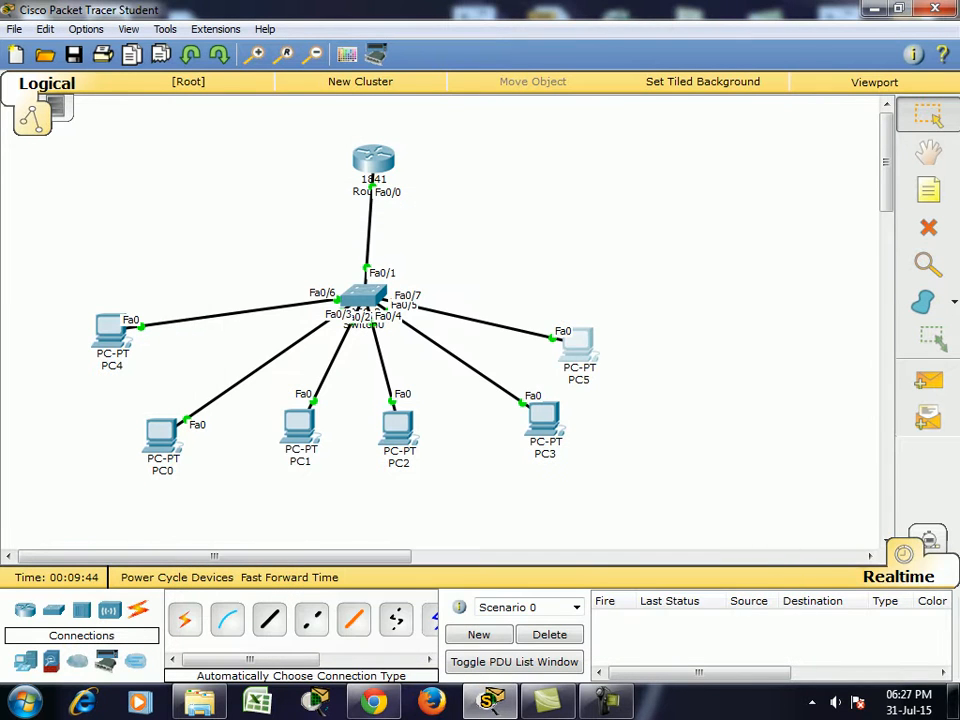
# Move PC5 higher and farther from the switch, into the free area beside Router0
pyautogui.moveTo(577, 343); pyautogui.dragTo(625, 228)
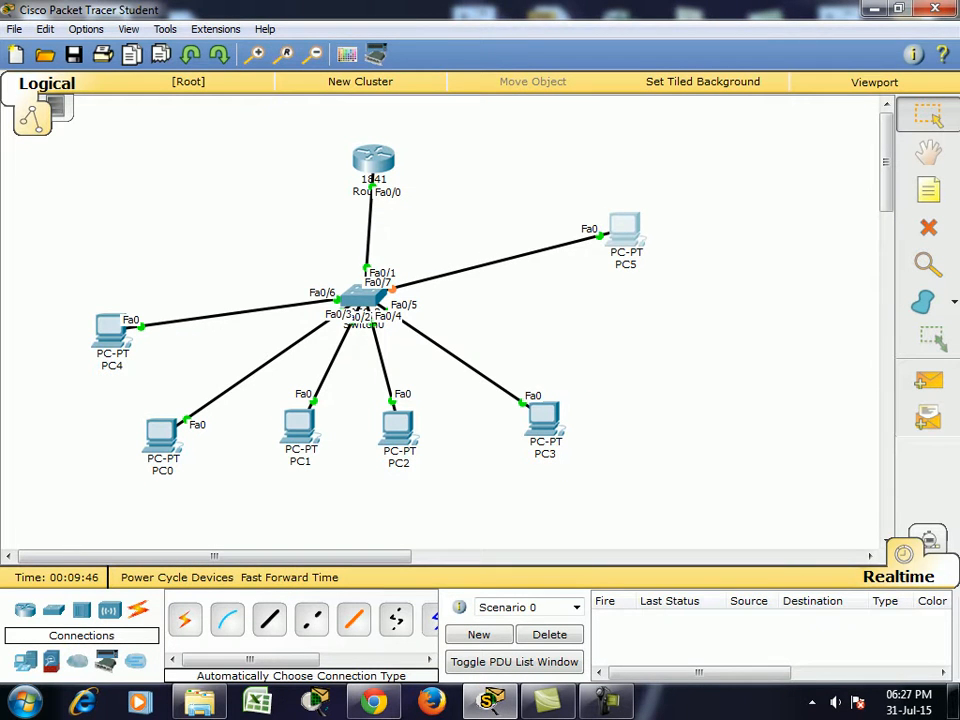
pyautogui.moveTo(568, 183); pyautogui.dragTo(682, 316)
# Rerun sh ip dhcp binding on Router0 to check whether PC5's static address is listed, and close the window
pyautogui.click(373, 160)
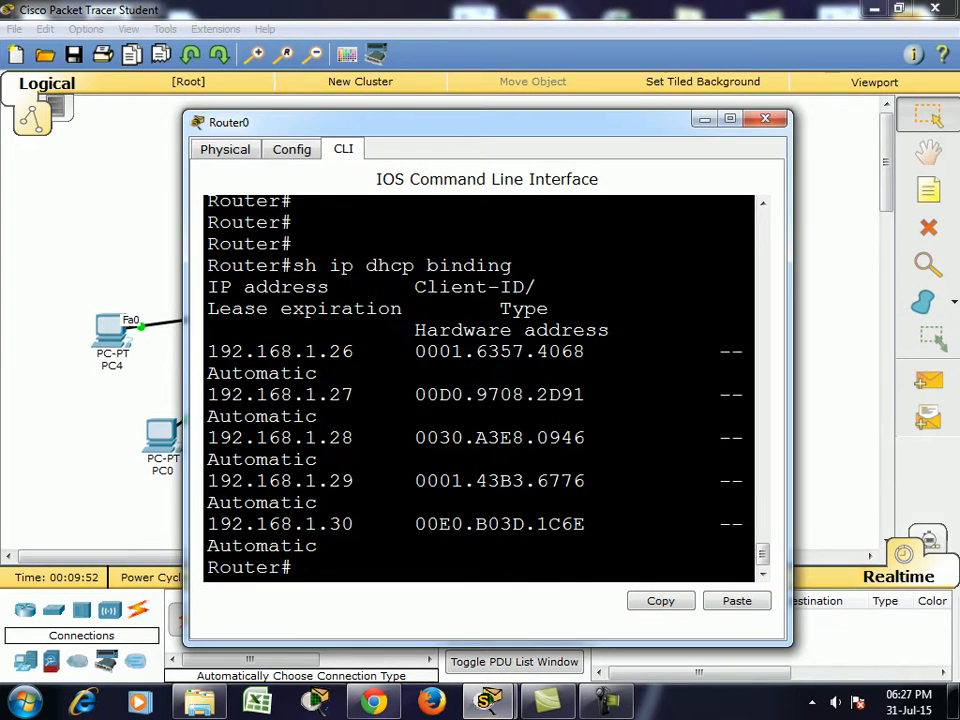
pyautogui.doubleClick(390, 120)
pyautogui.press('Return')
pyautogui.press('Return')
pyautogui.press('Return')
pyautogui.press('Return')
pyautogui.press('Up')
pyautogui.press('Return')
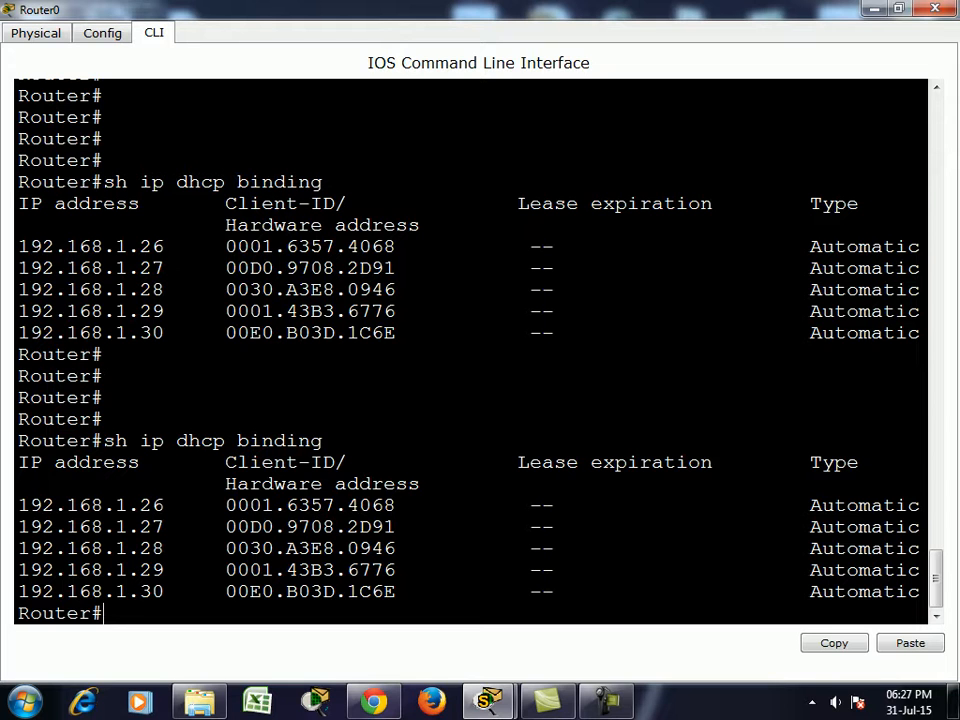
pyautogui.click(935, 8)
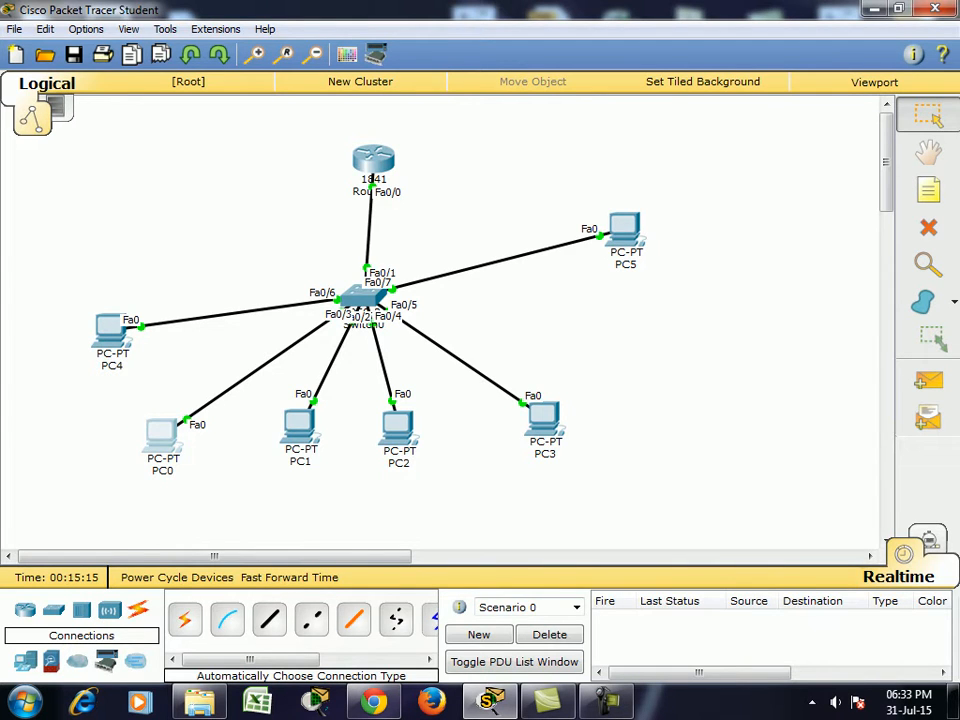
# Enter global configuration mode in Router0's maximized command line with conf t and open the pool with ip dhcp pool anc
pyautogui.click(373, 160)
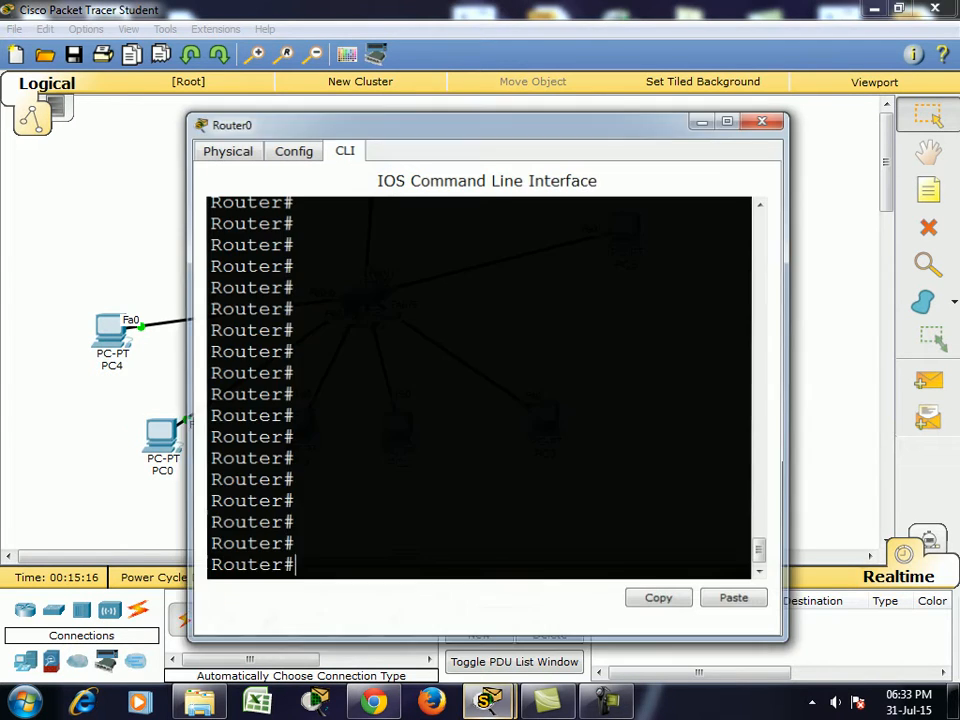
pyautogui.click(731, 120)
pyautogui.write('co f t')
pyautogui.press('Return')
pyautogui.write('conf')
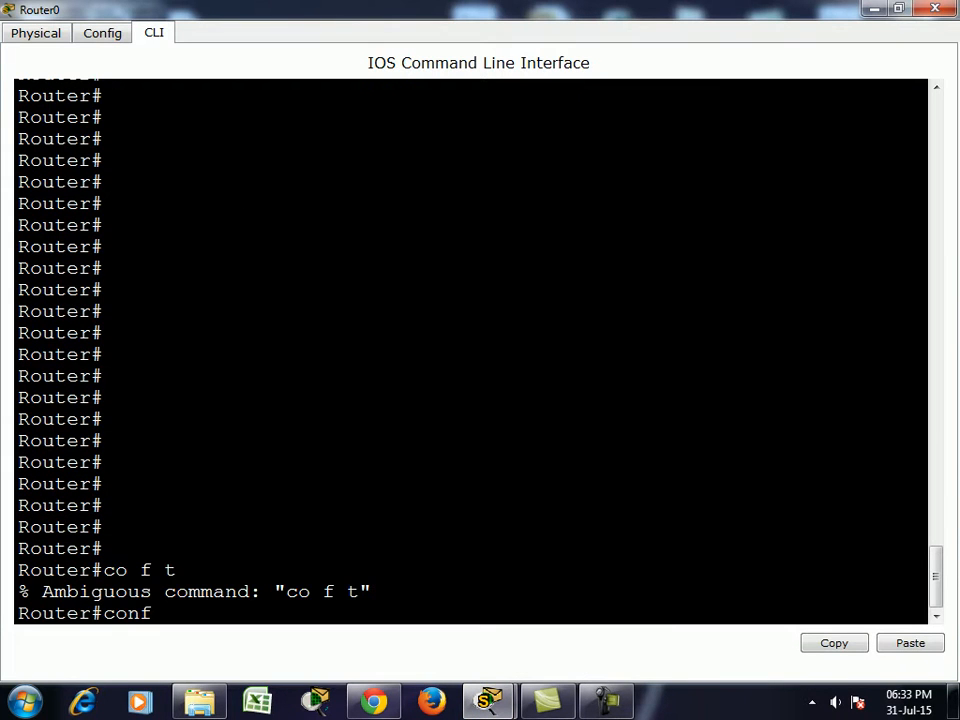
pyautogui.write(' t')
pyautogui.press('Return')
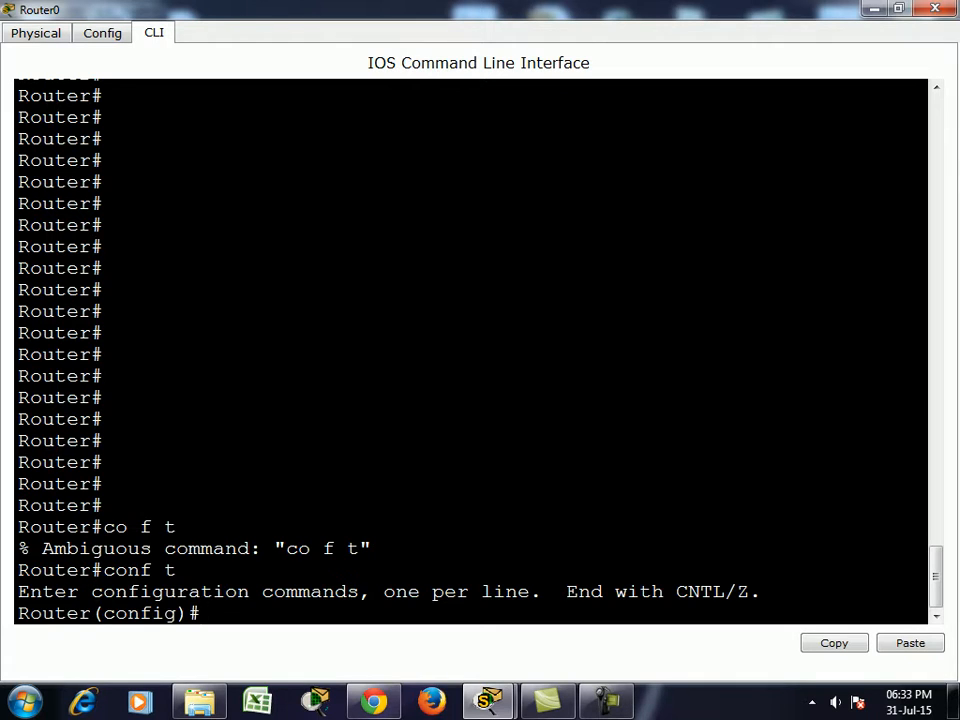
pyautogui.write('dns-server 4.4.4.')
pyautogui.press('Up')
pyautogui.press('Up')
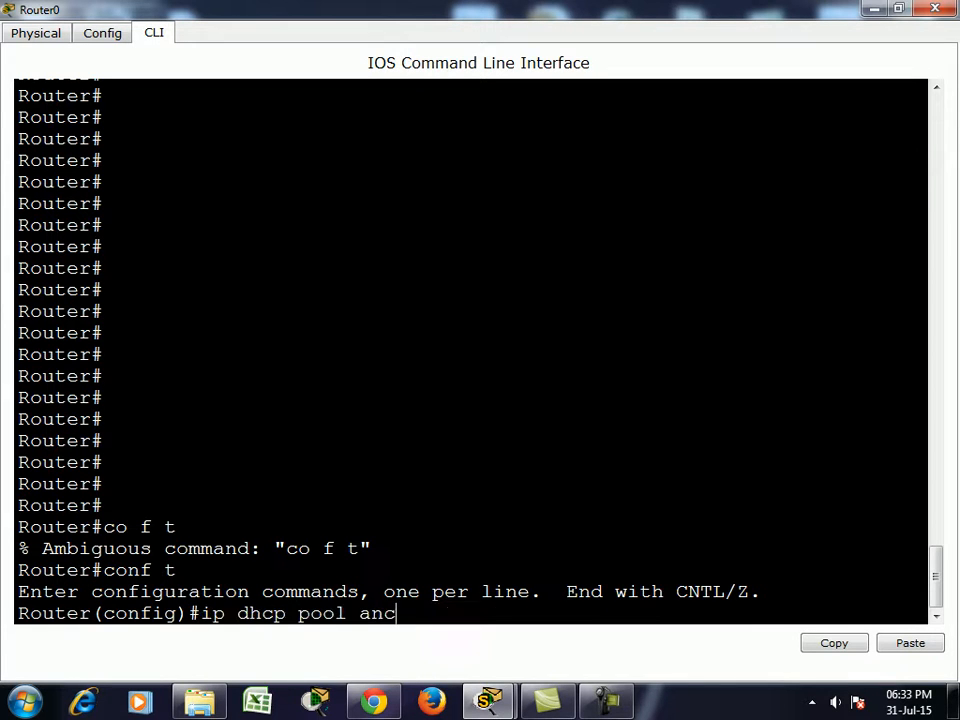
pyautogui.press('Return')
# Query the options of the lease command in pool anc, leave configuration mode and close the Router0 window
pyautogui.write('leae')
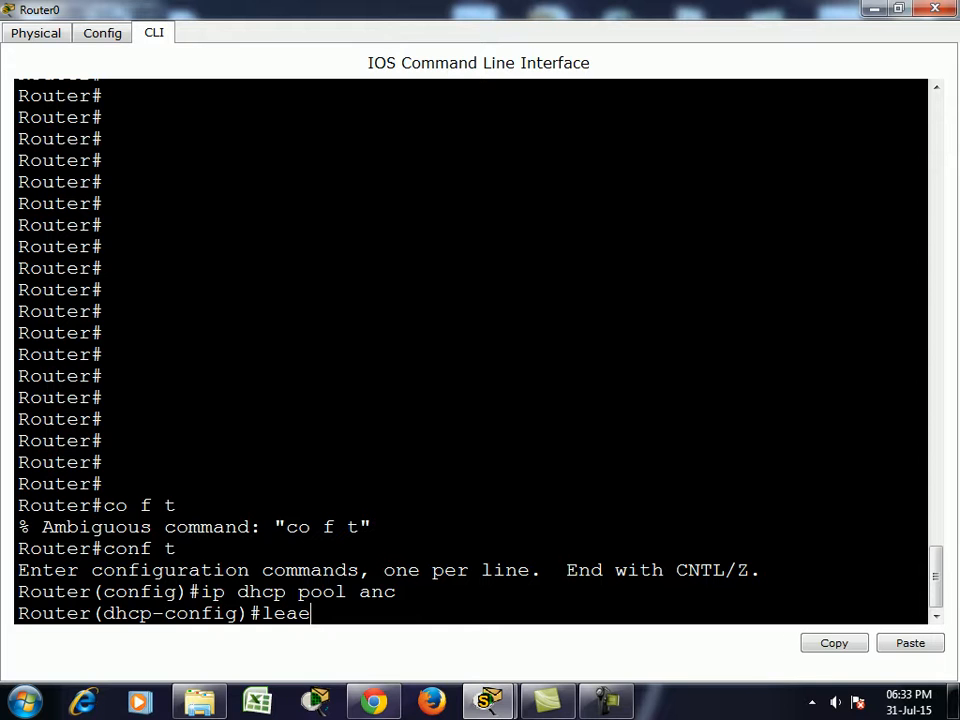
pyautogui.press('BackSpace')
pyautogui.write('se ?')
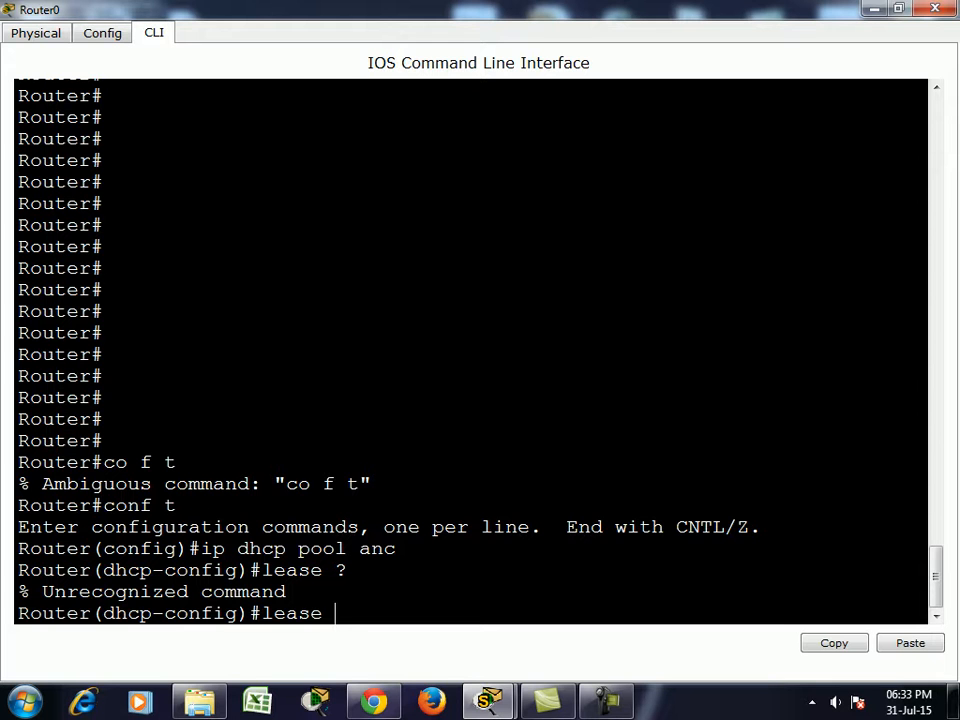
pyautogui.hotkey('ctrl', 'z')
pyautogui.press('Return')
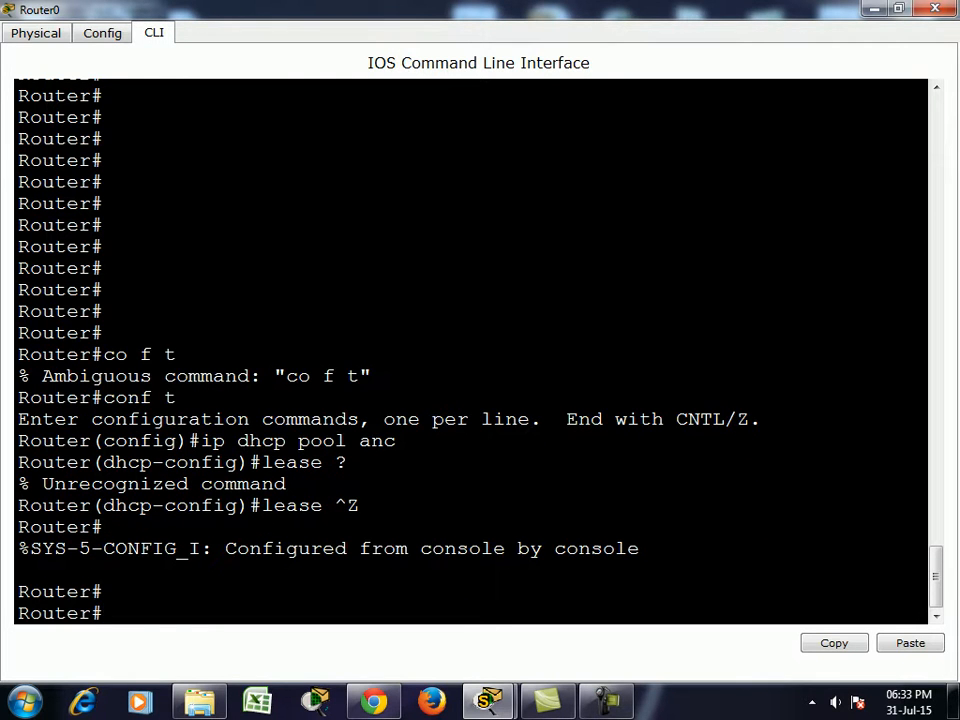
pyautogui.click(935, 8)
# Start a new file in place of the single-router DHCP network
pyautogui.click(14, 30)
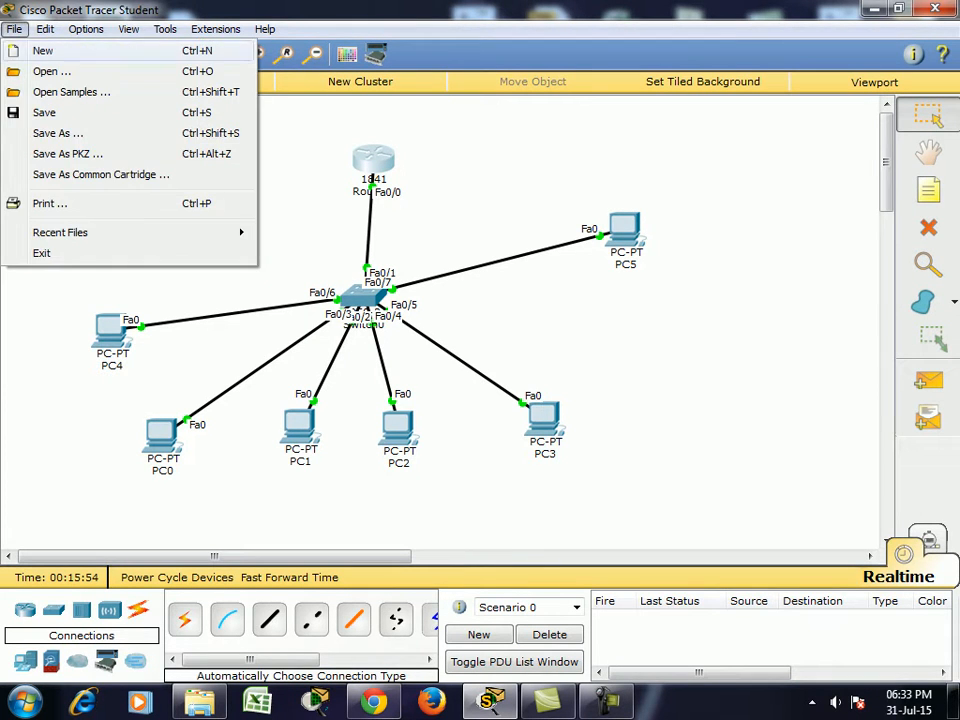
pyautogui.click(43, 50)
pyautogui.click(561, 373)
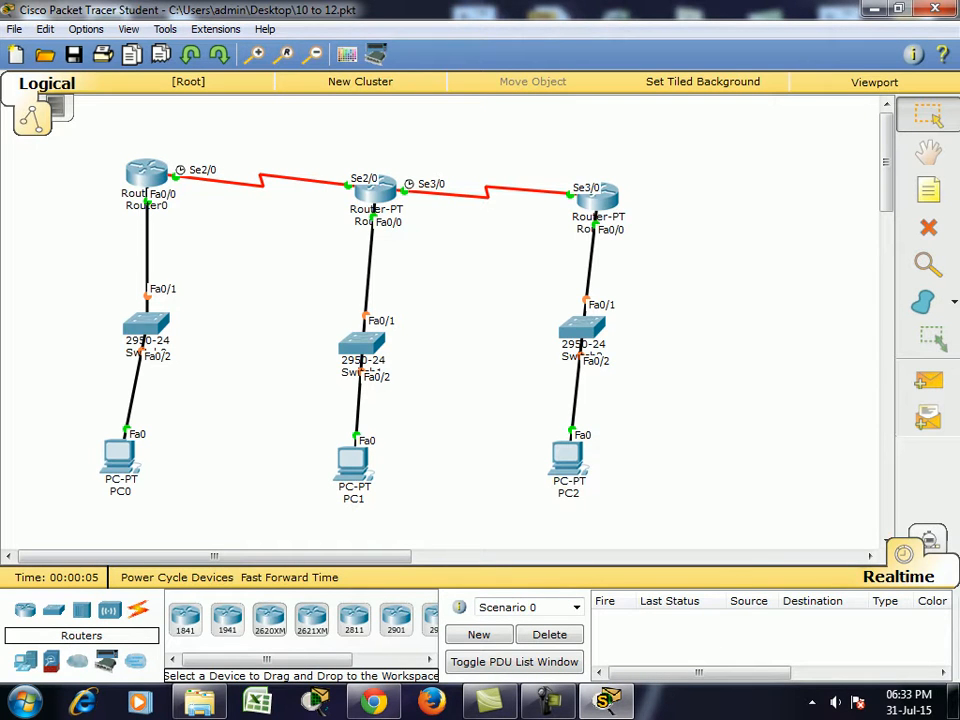
# Examine the three-router networks in 10 to 12.pkt and ONLY 3 ROUTER IP SET dy.pkt, marking their LANs and routers
pyautogui.moveTo(90, 237); pyautogui.dragTo(652, 416)
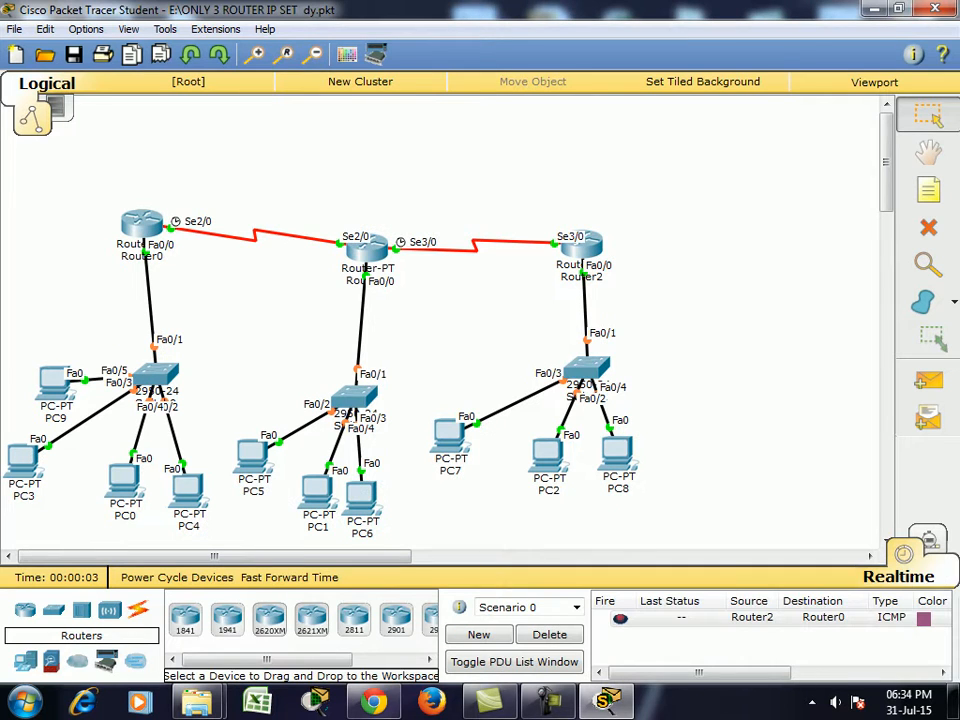
pyautogui.moveTo(43, 323); pyautogui.dragTo(761, 517)
pyautogui.moveTo(96, 199); pyautogui.dragTo(628, 282)
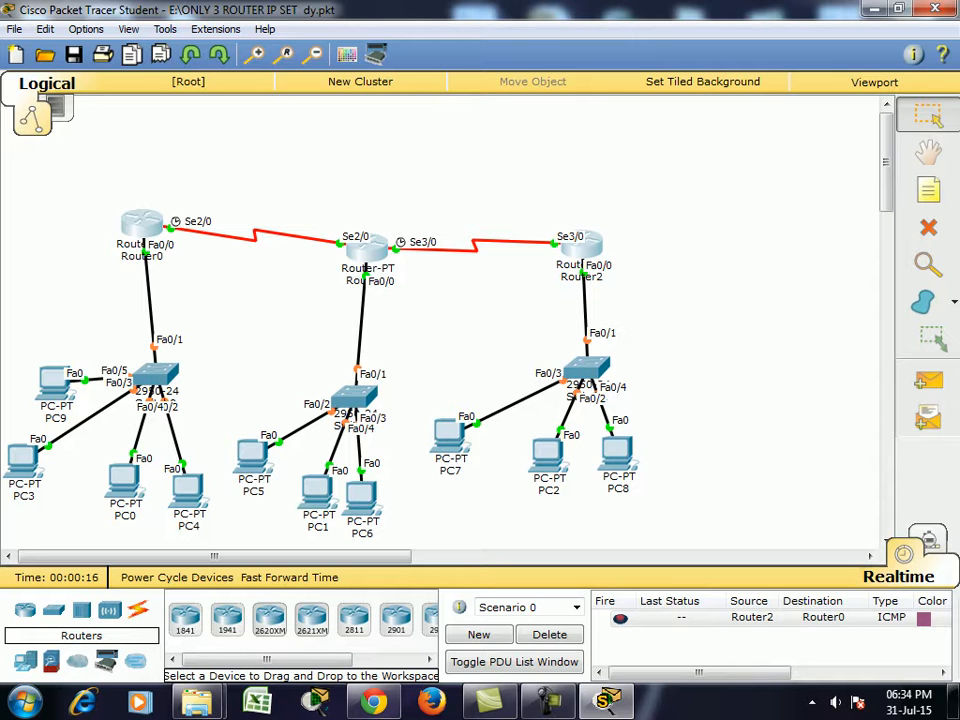
# Switch PC9's IP configuration to DHCP and close its window
pyautogui.click(52, 382)
pyautogui.click(358, 149)
pyautogui.click(258, 220)
pyautogui.click(225, 227)
pyautogui.click(765, 119)
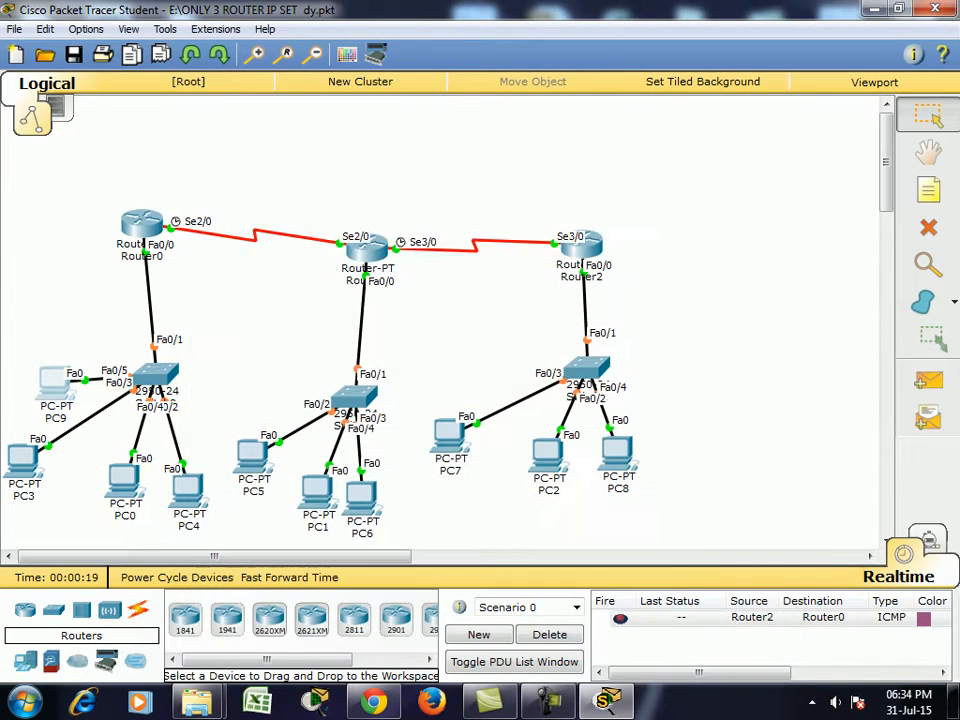
# Switch PC3's IP configuration on Router0's LAN to DHCP and close its window
pyautogui.click(22, 458)
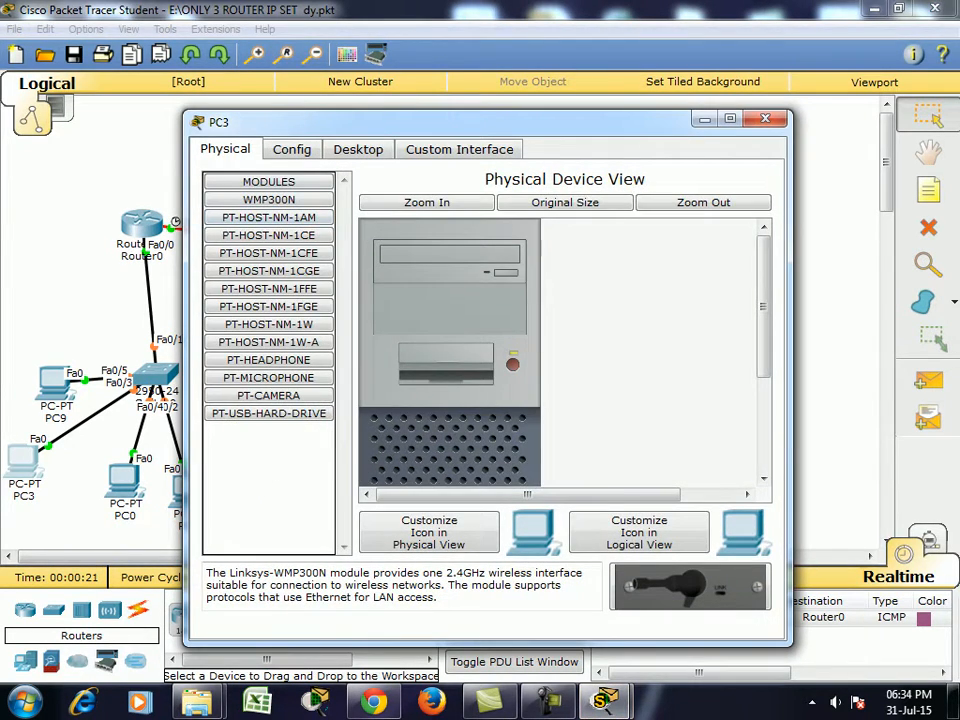
pyautogui.click(358, 149)
pyautogui.click(258, 210)
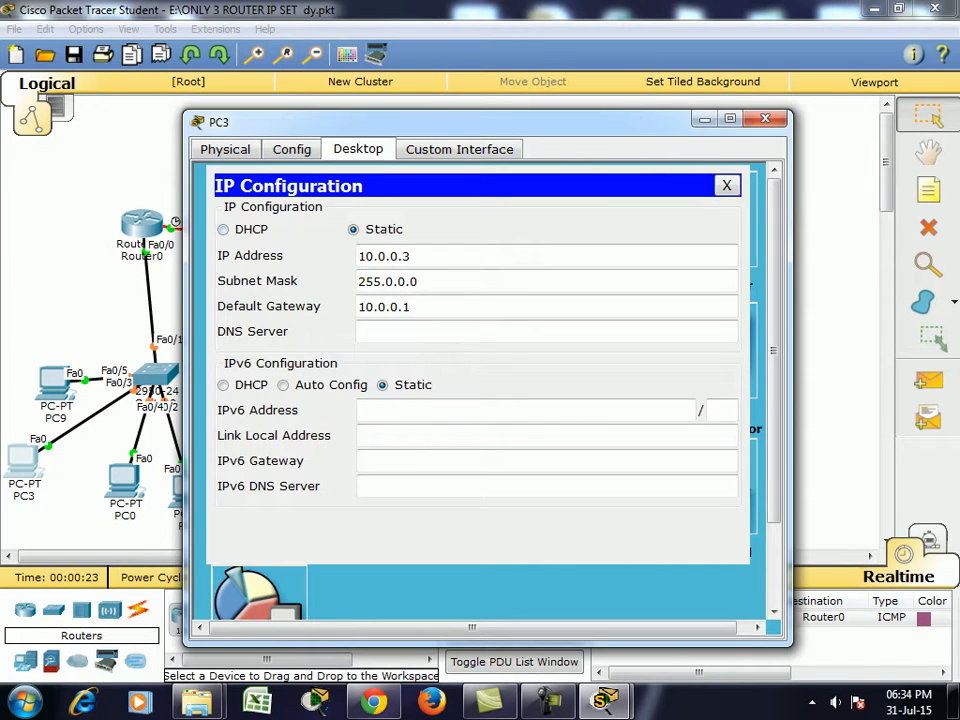
pyautogui.click(223, 229)
pyautogui.click(765, 119)
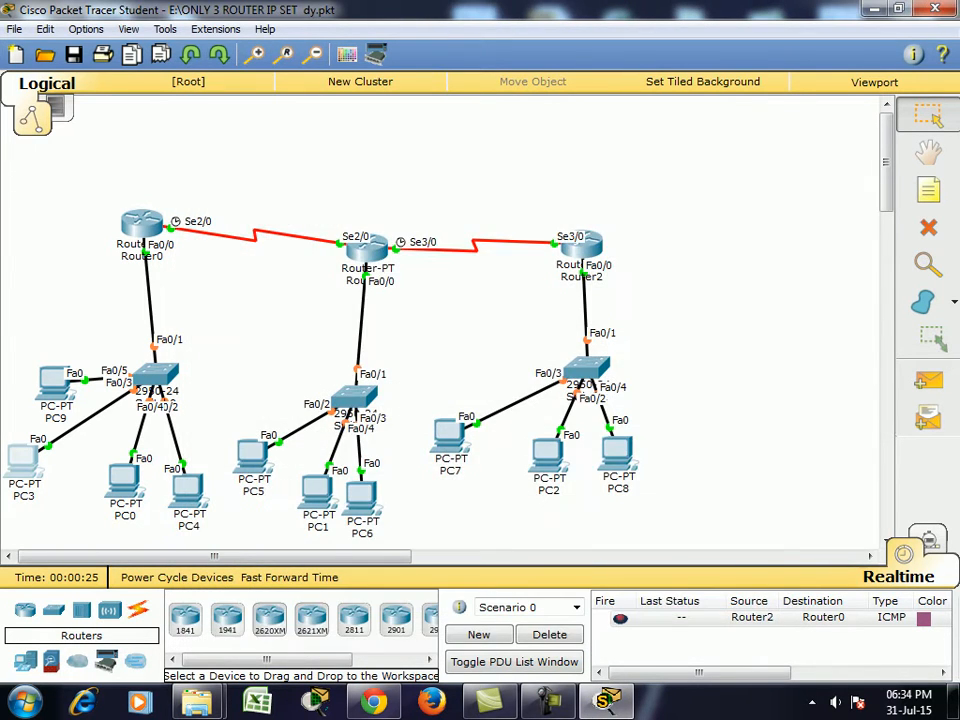
# Switch PC5's IP configuration on the middle router's LAN to DHCP and close its window
pyautogui.click(252, 455)
pyautogui.click(358, 149)
pyautogui.click(258, 210)
pyautogui.click(223, 228)
pyautogui.click(765, 119)
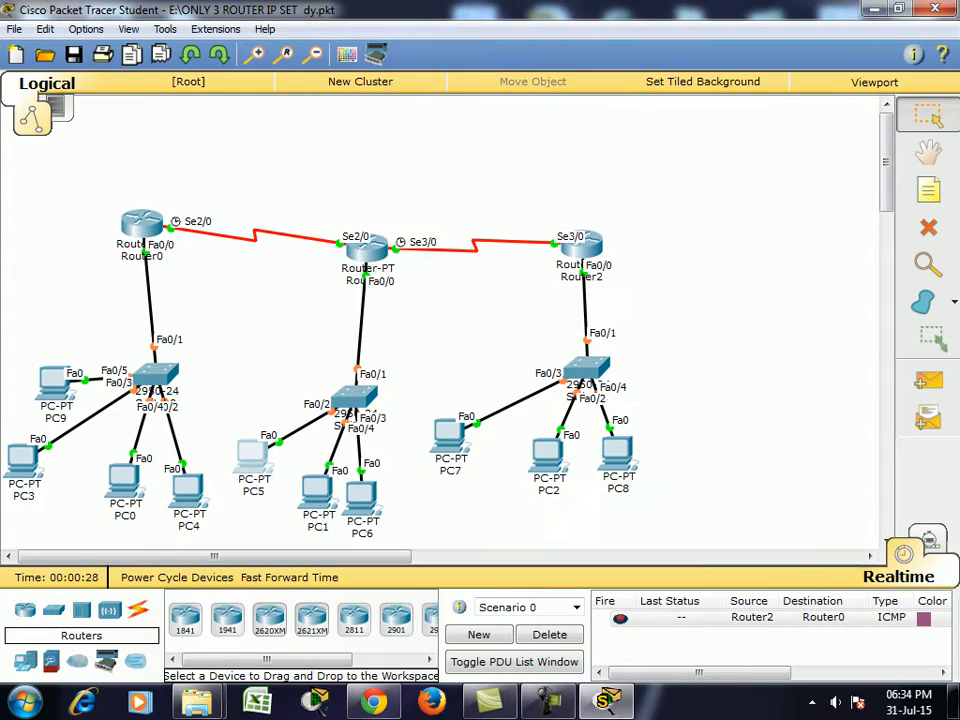
# Switch PC1's IP configuration on the middle router's LAN to DHCP and close its window
pyautogui.click(317, 490)
pyautogui.click(358, 149)
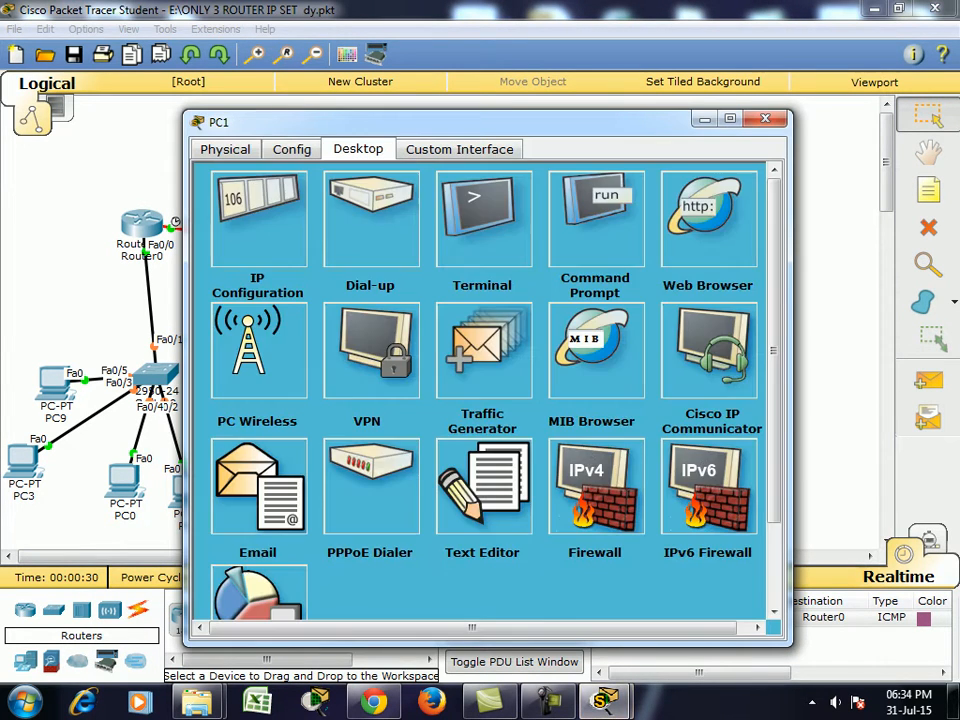
pyautogui.click(258, 210)
pyautogui.click(223, 228)
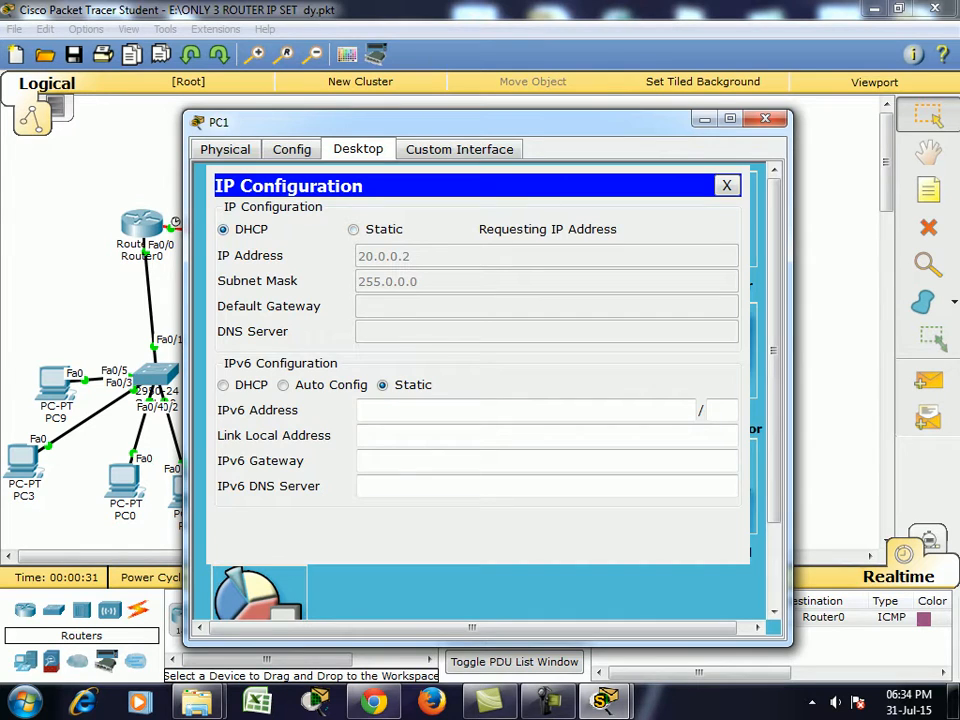
pyautogui.click(765, 119)
# Switch PC7's IP configuration on Router2's LAN to DHCP and close its window
pyautogui.click(450, 435)
pyautogui.click(358, 149)
pyautogui.click(253, 212)
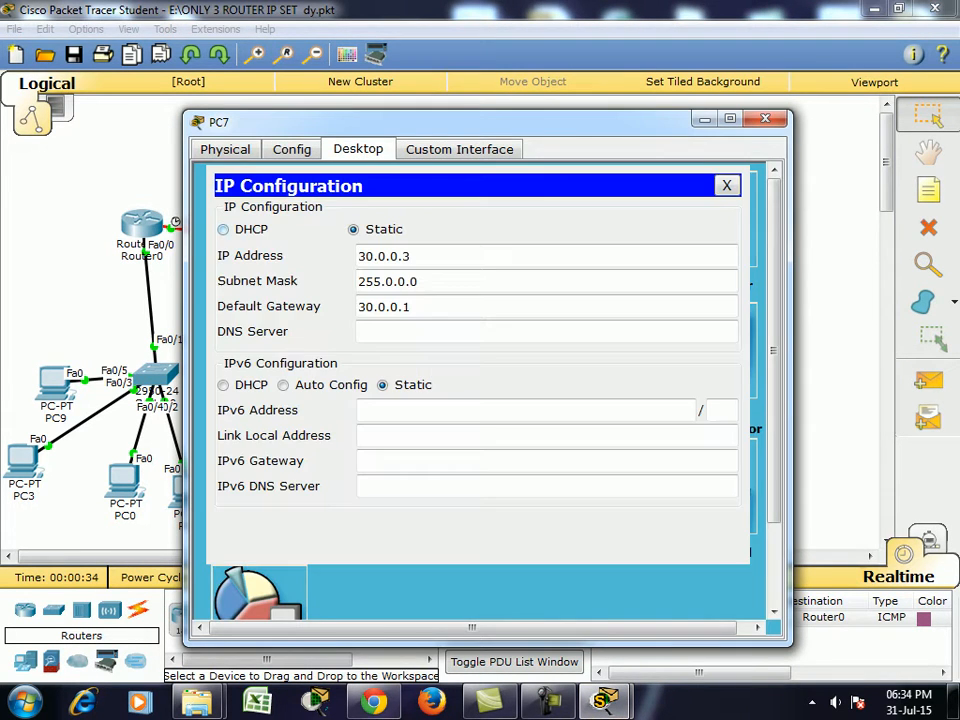
pyautogui.click(223, 229)
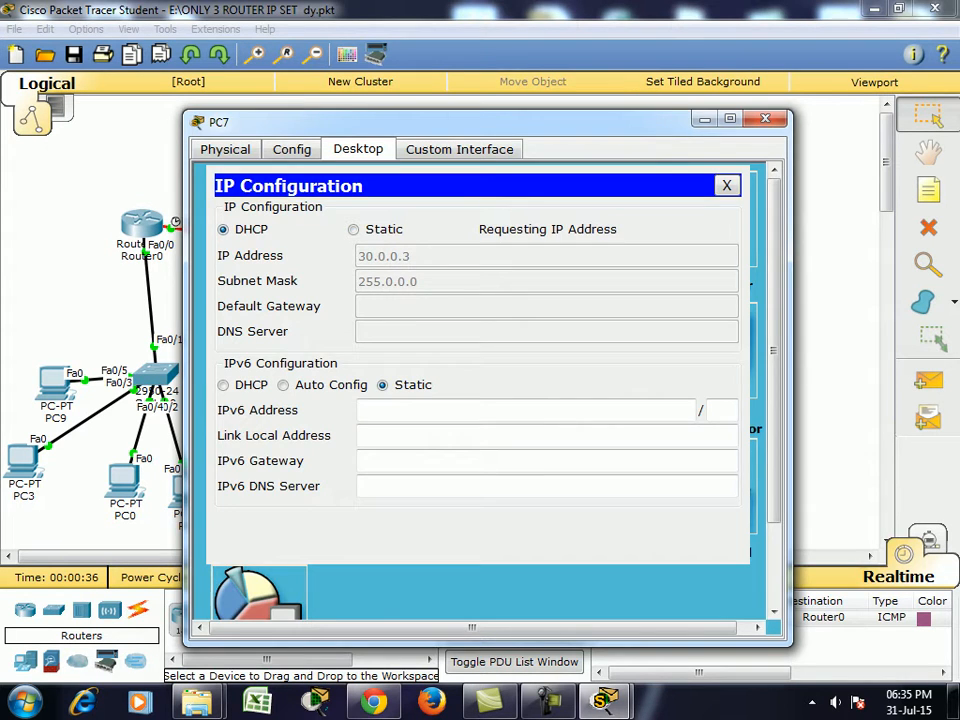
pyautogui.click(765, 119)
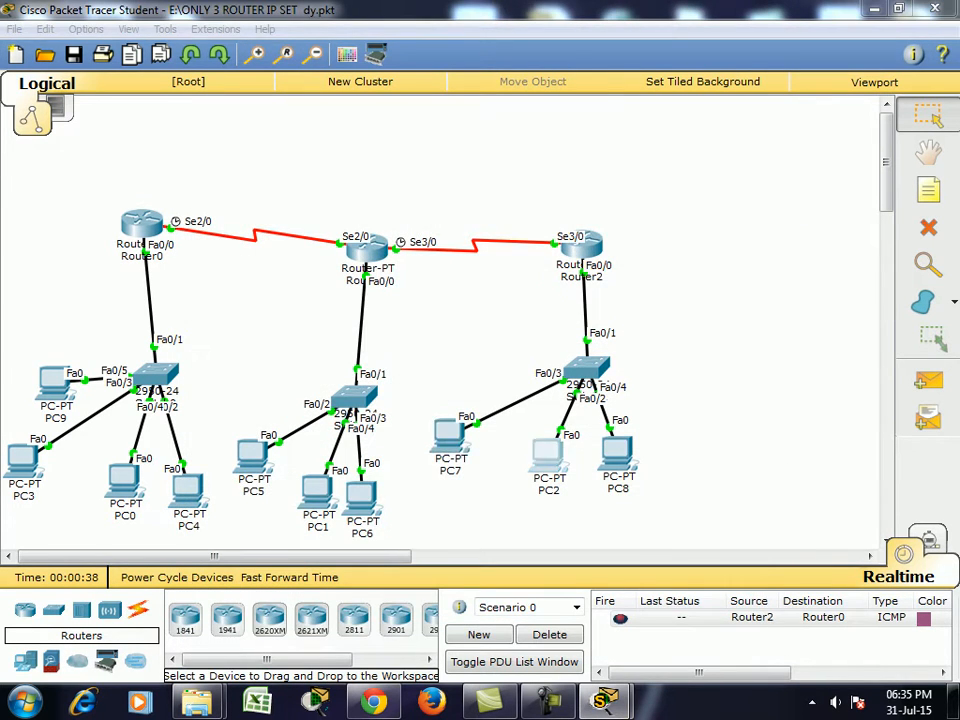
# Switch PC2's IP configuration on Router2's LAN to DHCP and close its window
pyautogui.click(548, 455)
pyautogui.click(357, 149)
pyautogui.click(254, 208)
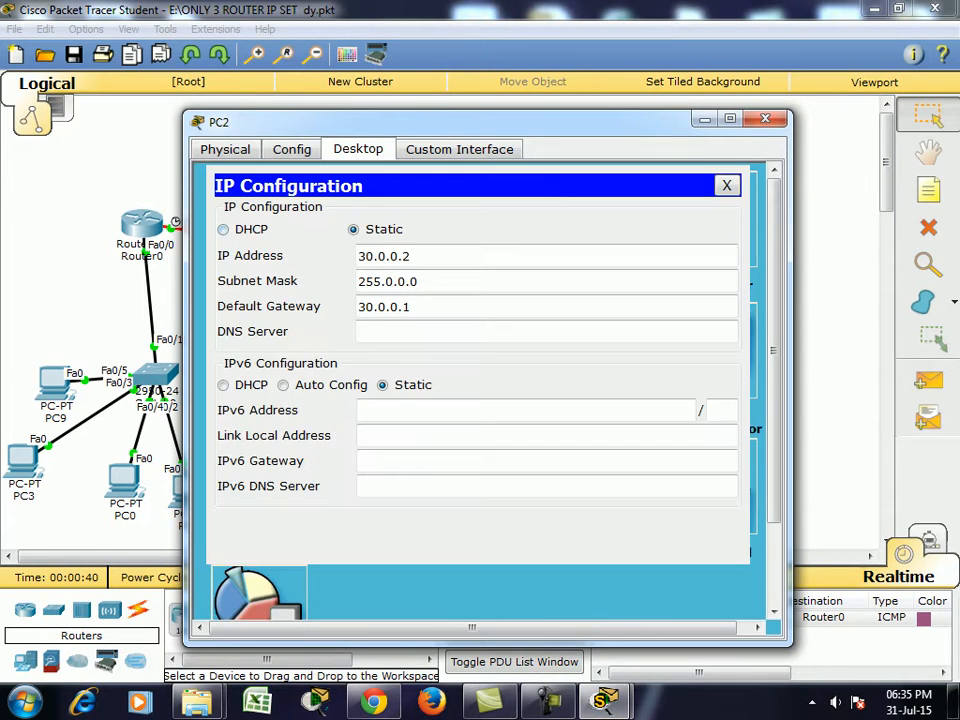
pyautogui.click(224, 230)
pyautogui.click(765, 119)
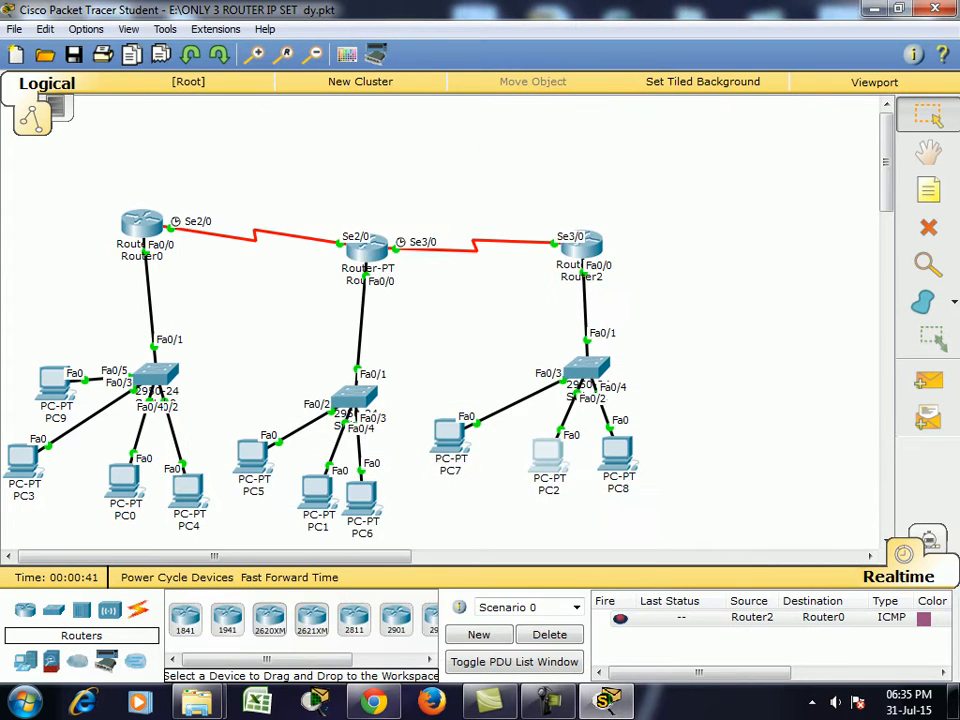
# Switch PC8's IP configuration on Router2's LAN to DHCP and close its window
pyautogui.click(617, 455)
pyautogui.click(357, 149)
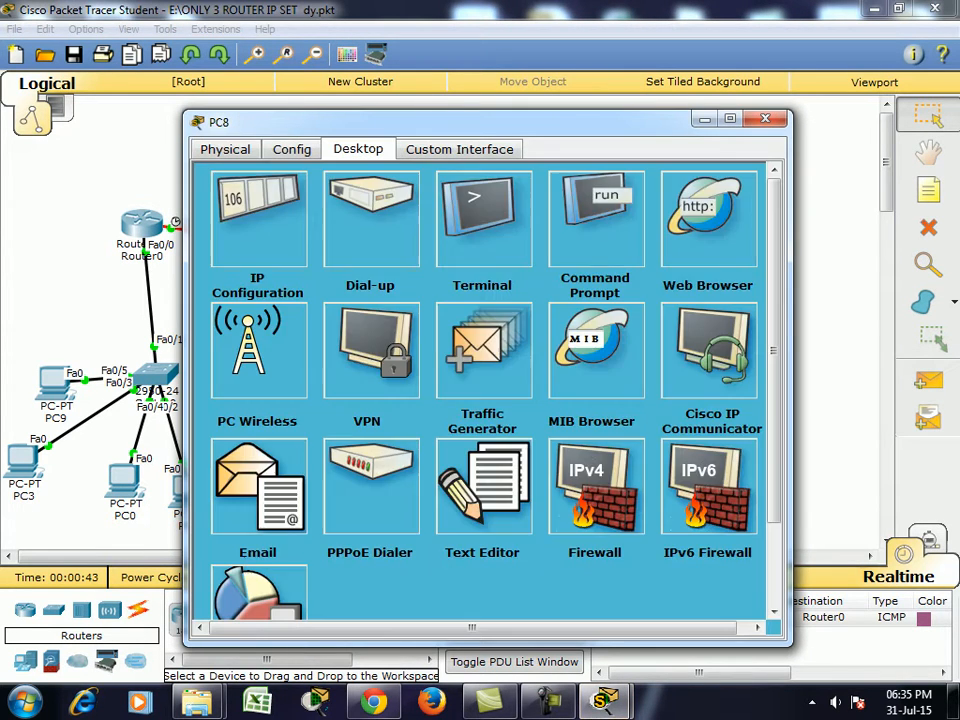
pyautogui.click(257, 220)
pyautogui.click(223, 229)
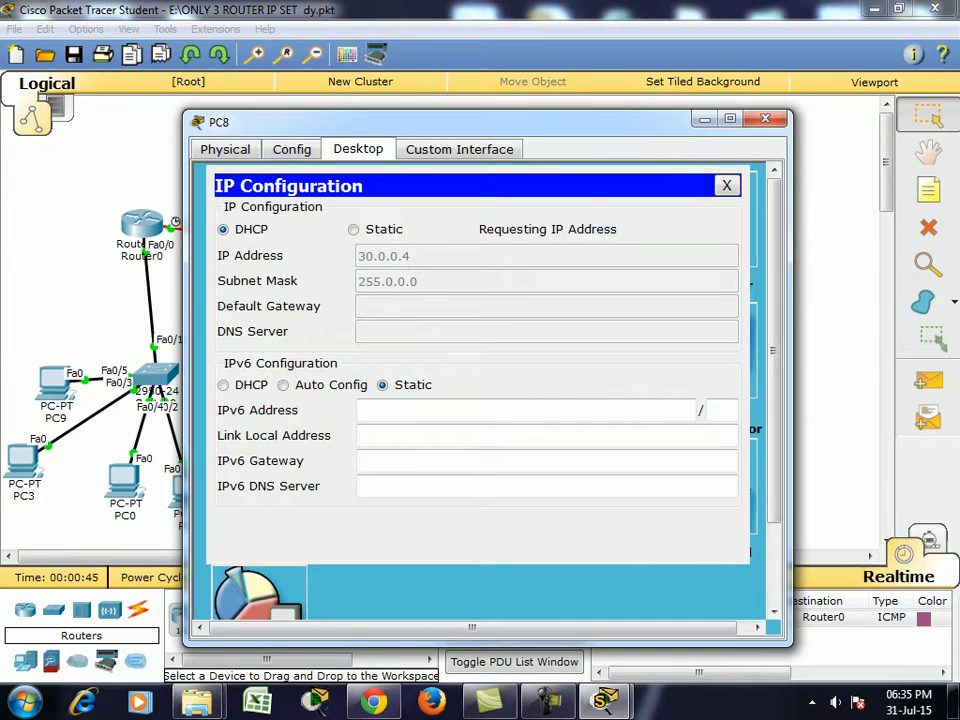
pyautogui.click(765, 119)
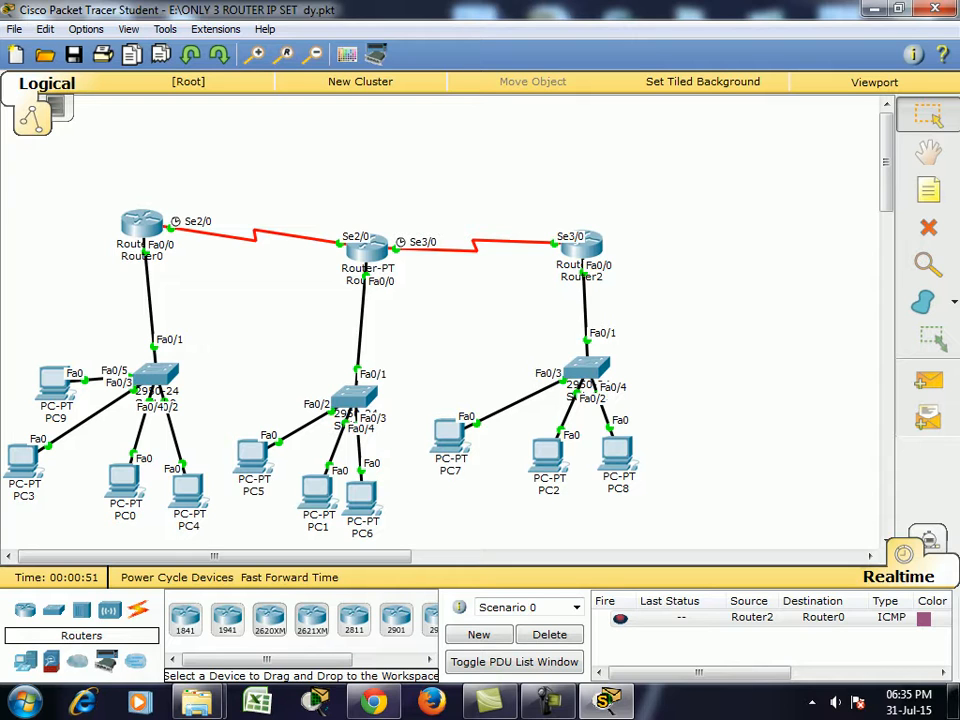
# Examine the three routers and the switch and PCs of each LAN, marking them one after another in the topology
pyautogui.moveTo(103, 186); pyautogui.dragTo(165, 260)
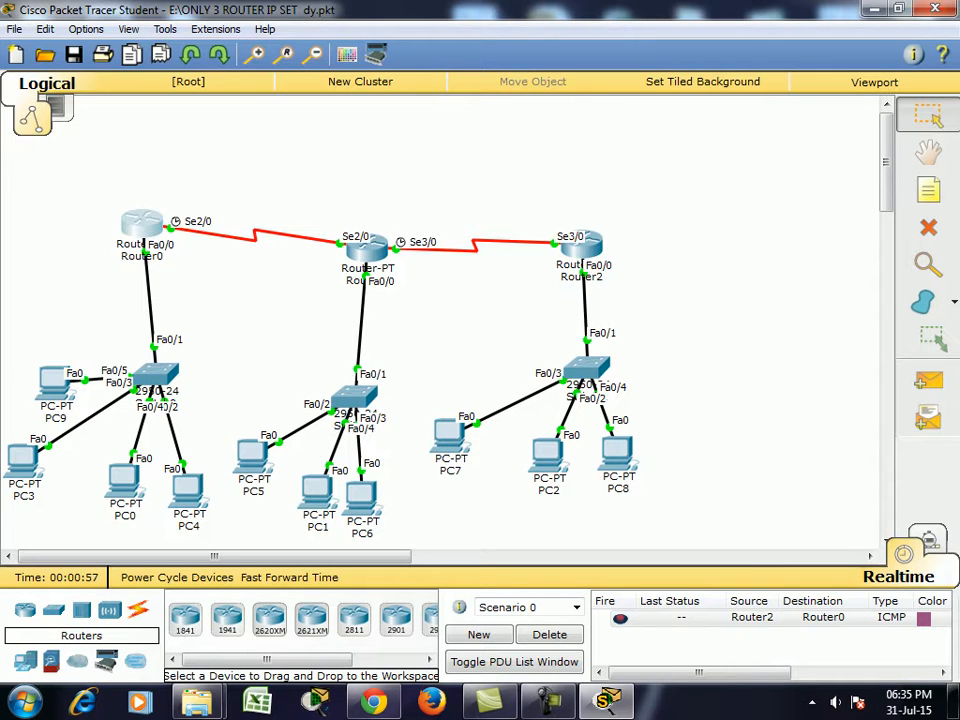
pyautogui.moveTo(332, 203); pyautogui.dragTo(391, 305)
pyautogui.moveTo(529, 198); pyautogui.dragTo(605, 275)
pyautogui.moveTo(437, 375); pyautogui.dragTo(784, 510)
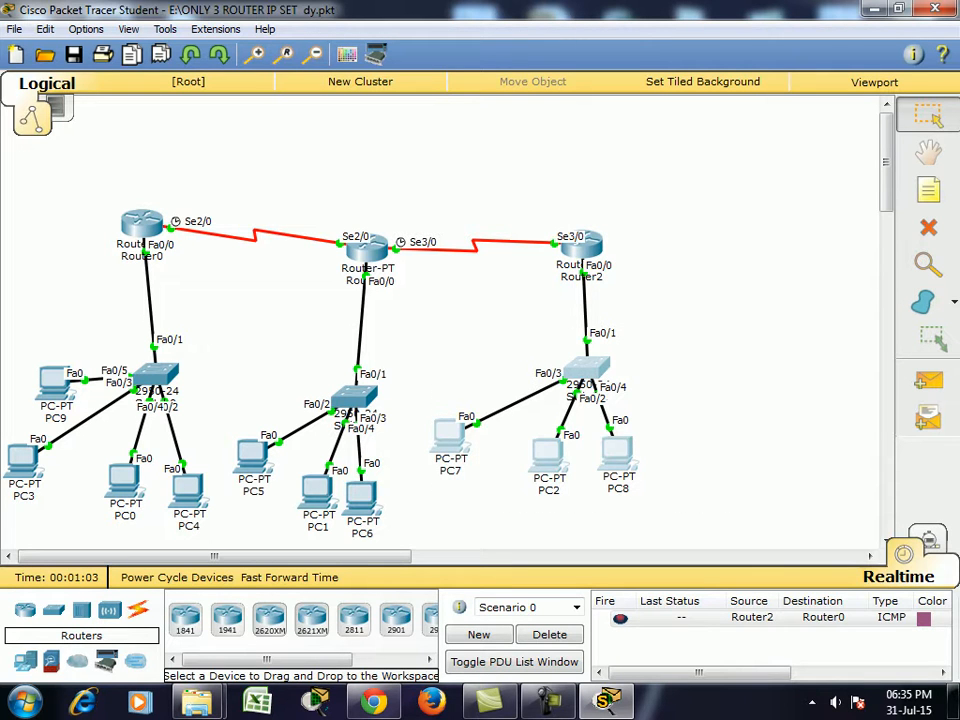
pyautogui.moveTo(343, 196); pyautogui.dragTo(390, 279)
pyautogui.moveTo(228, 364); pyautogui.dragTo(357, 490)
pyautogui.moveTo(81, 165); pyautogui.dragTo(147, 235)
pyautogui.moveTo(32, 315); pyautogui.dragTo(227, 531)
pyautogui.click(254, 340)
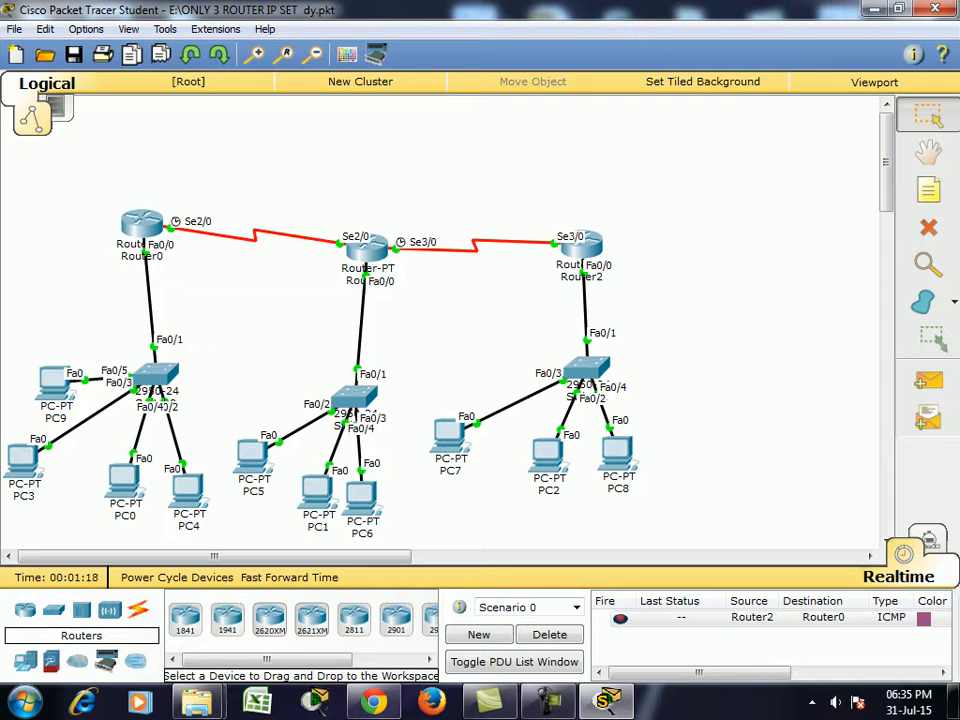
pyautogui.moveTo(423, 393); pyautogui.dragTo(725, 495)
pyautogui.moveTo(94, 156); pyautogui.dragTo(212, 292)
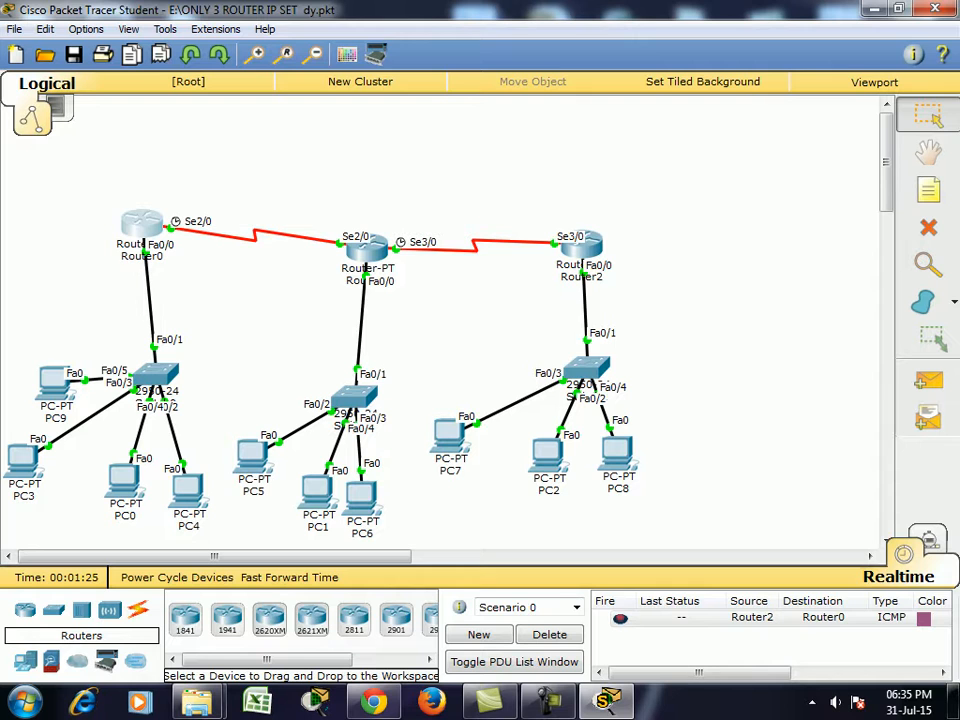
pyautogui.moveTo(92, 241); pyautogui.dragTo(203, 283)
pyautogui.moveTo(317, 246); pyautogui.dragTo(428, 297)
pyautogui.moveTo(493, 283); pyautogui.dragTo(643, 308)
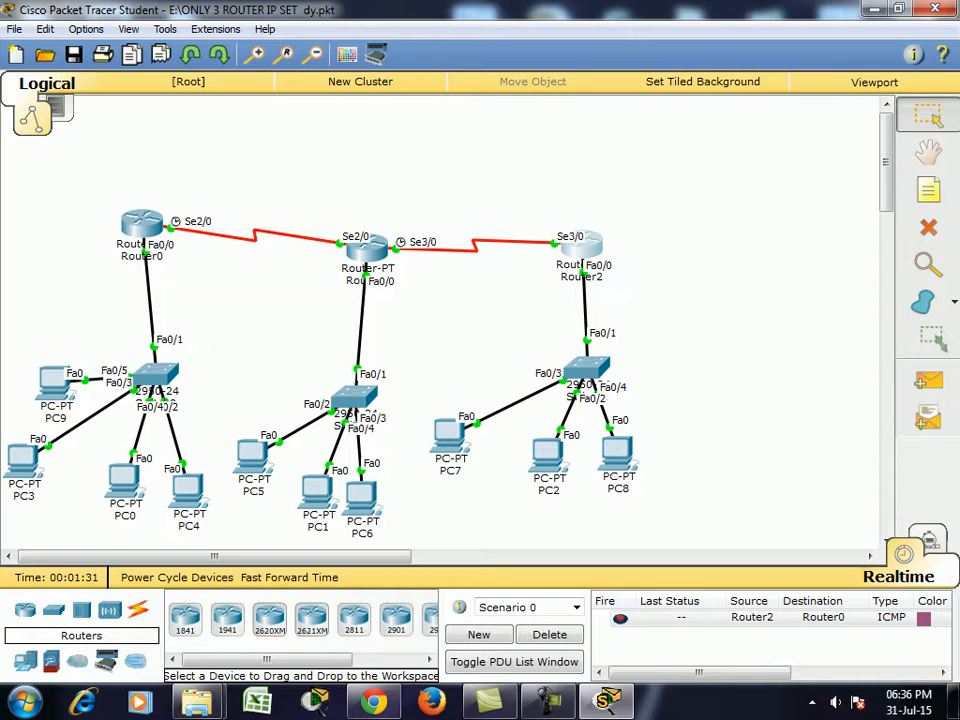
# Open Router0's command line maximized, enter privileged mode and display the routing table with show ip route
pyautogui.click(141, 224)
pyautogui.click(343, 148)
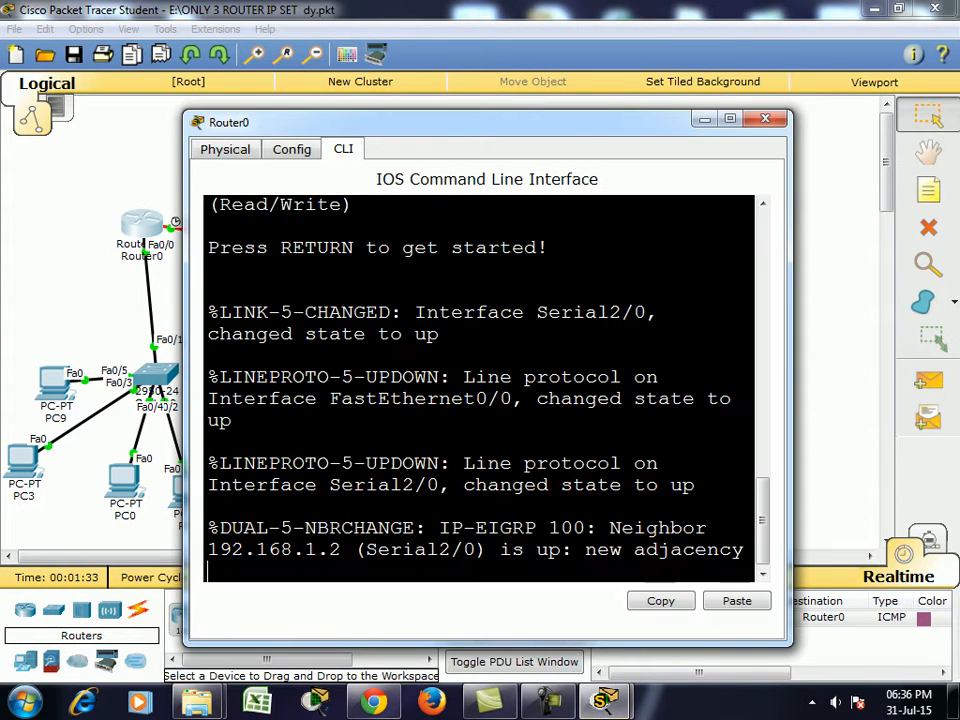
pyautogui.click(730, 118)
pyautogui.press('Return')
pyautogui.press('Return')
pyautogui.press('Return')
pyautogui.write('s')
pyautogui.press('BackSpace')
pyautogui.write('e')
pyautogui.press('Return')
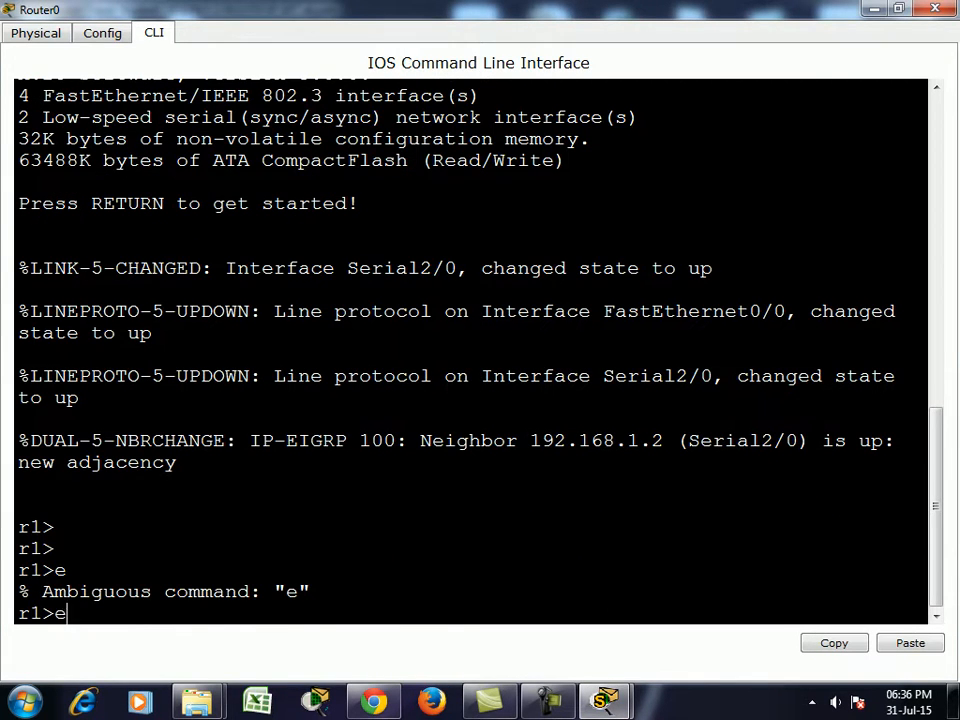
pyautogui.write('en')
pyautogui.press('Return')
pyautogui.write('sh ip rou')
pyautogui.press('Tab')
pyautogui.press('Return')
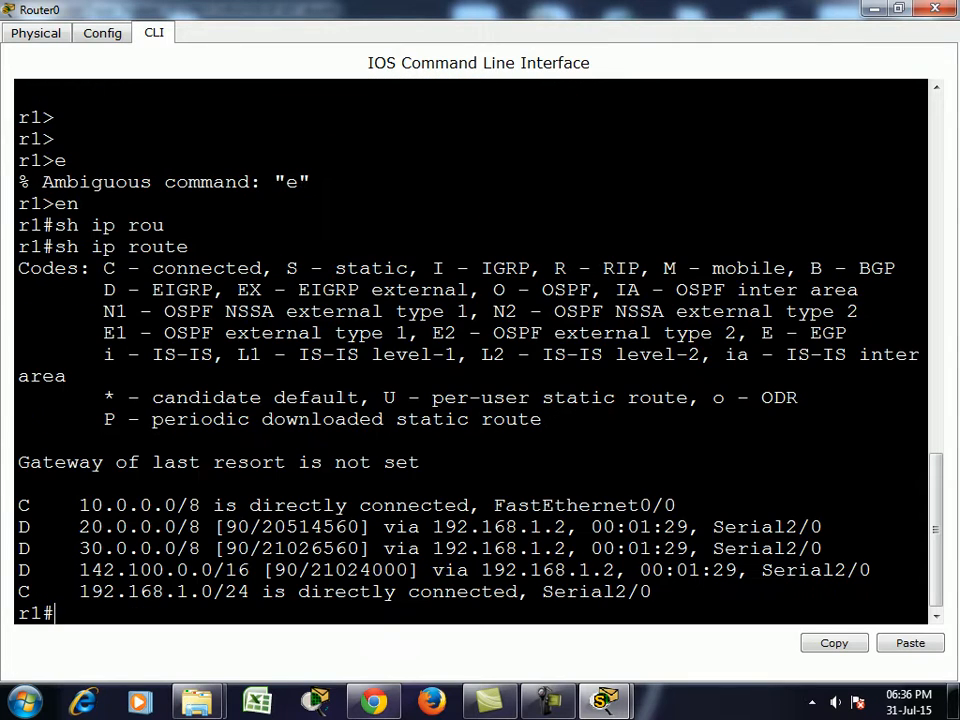
# Ping Router2's LAN address 30.0.0.1 from Router0 and close Router0's window
pyautogui.write('ping 30.0.0.')
pyautogui.press('Return')
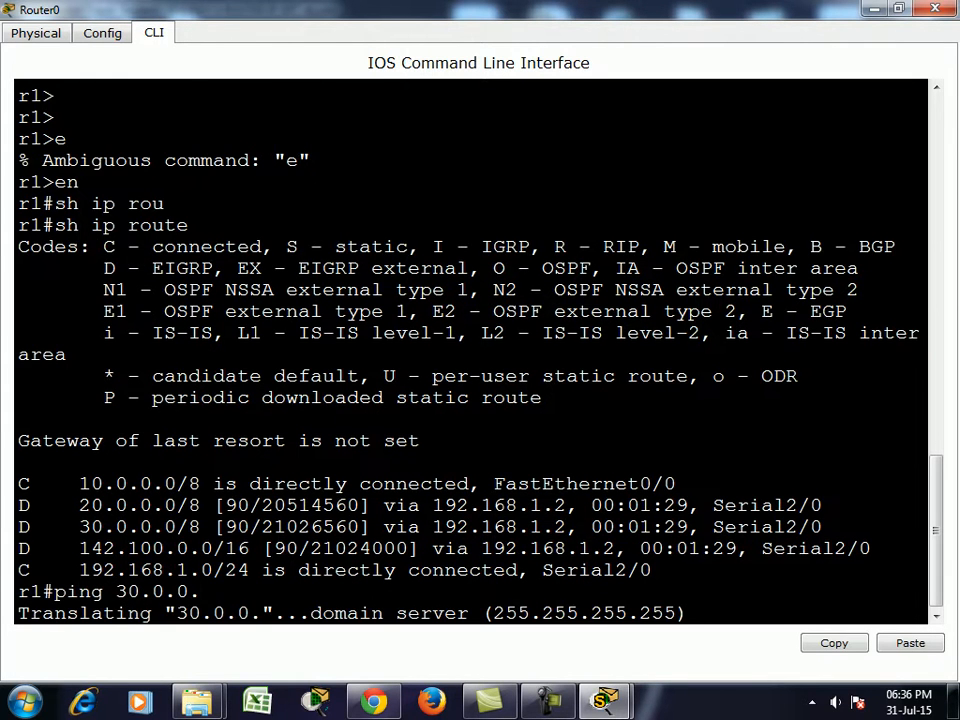
pyautogui.press('Up')
pyautogui.write('1')
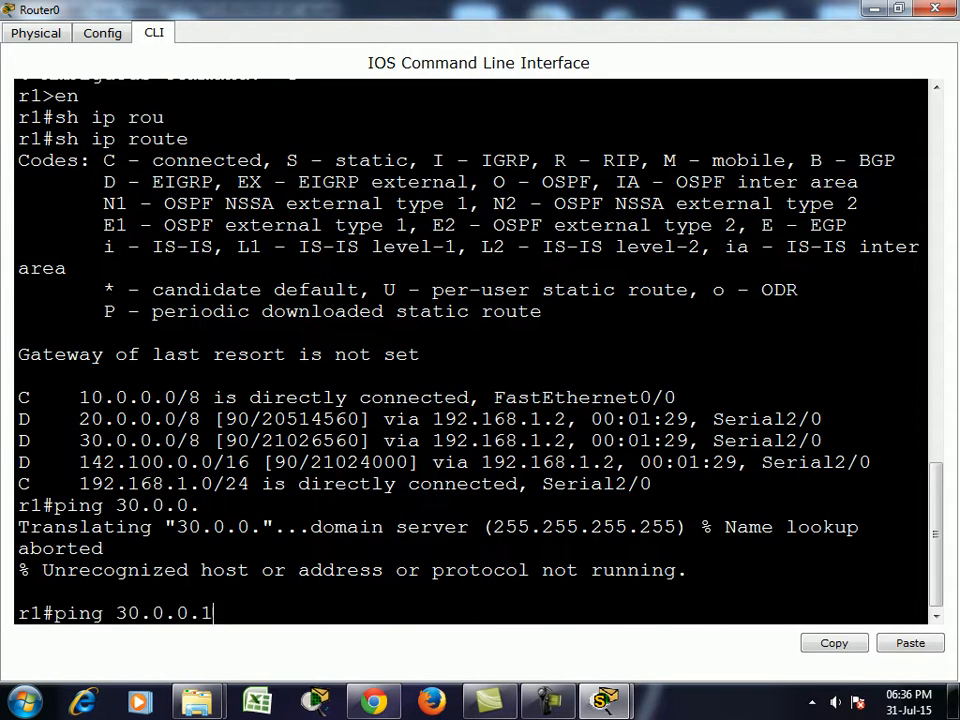
pyautogui.press('Return')
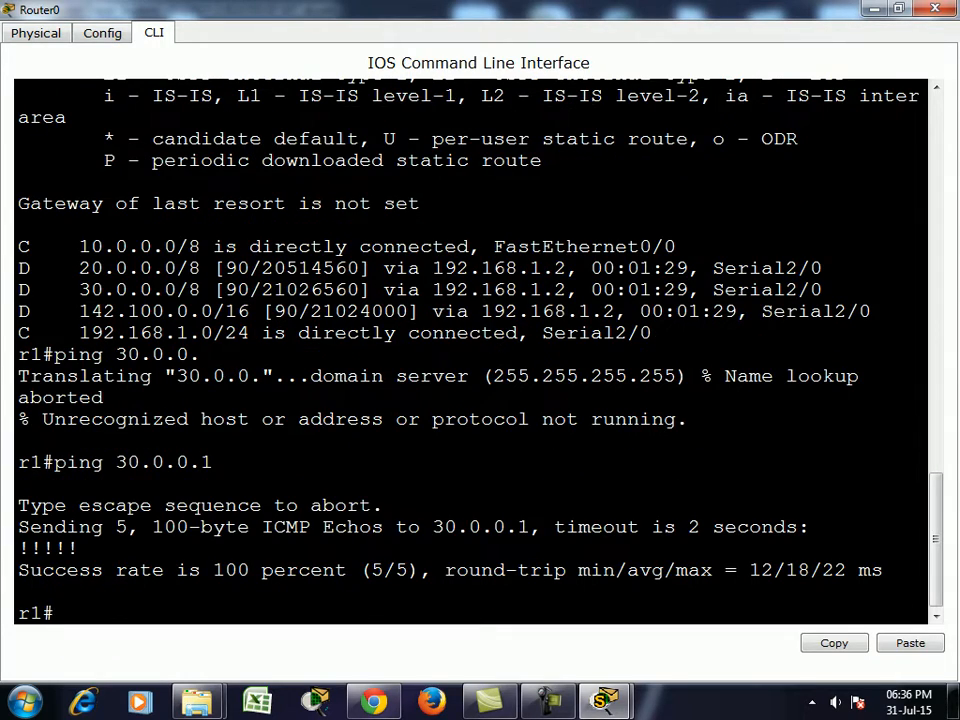
pyautogui.click(935, 9)
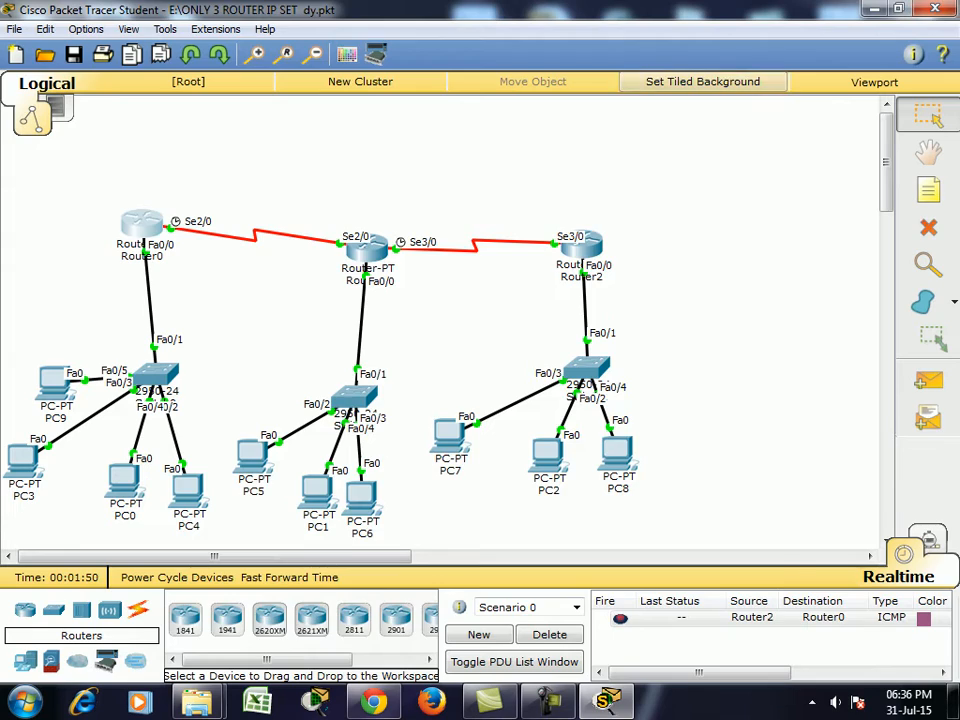
# Open Router2's command line maximized, enter privileged mode and ping Router0's LAN address 10.0.0.1
pyautogui.click(585, 245)
pyautogui.click(346, 152)
pyautogui.doubleClick(360, 125)
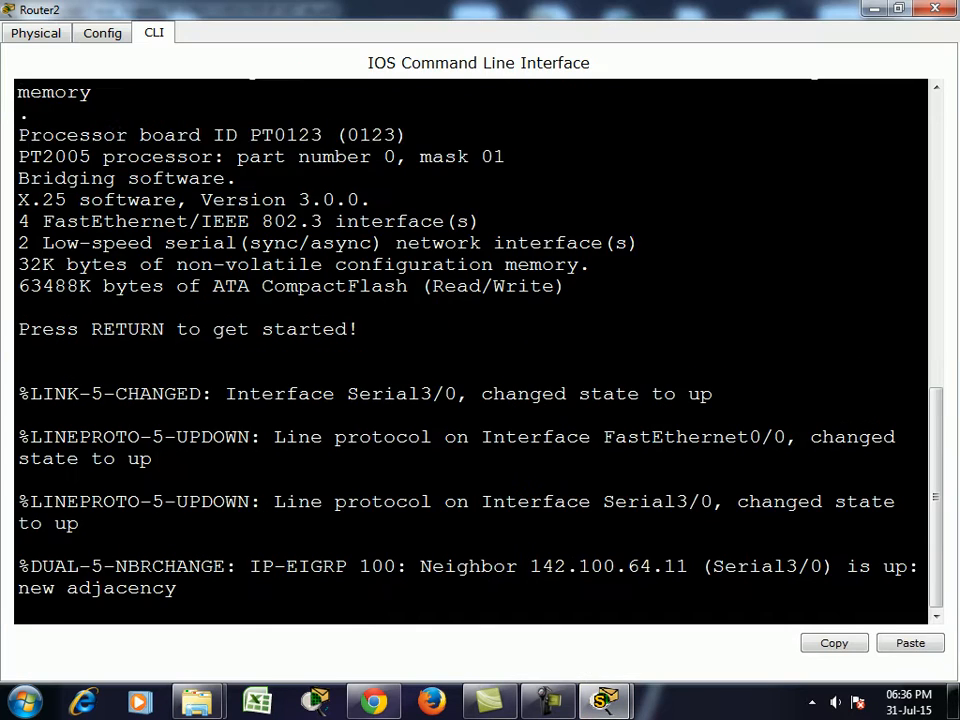
pyautogui.press('Return')
pyautogui.press('Return')
pyautogui.press('Return')
pyautogui.write('en')
pyautogui.press('Return')
pyautogui.write('o')
pyautogui.press('BackSpace')
pyautogui.write('ping 10.0.0.1')
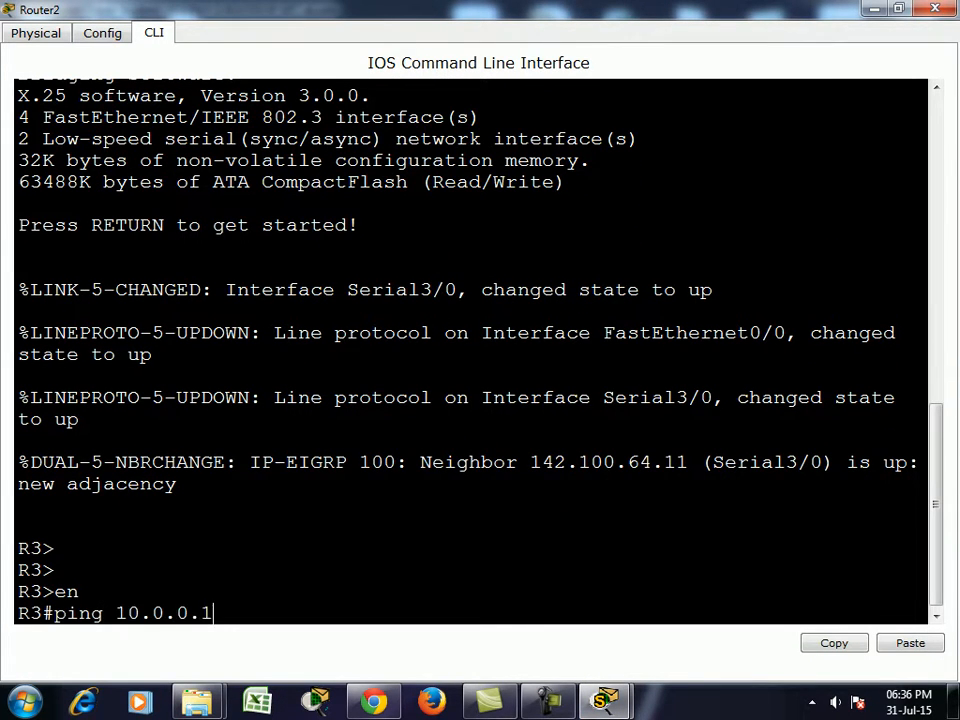
pyautogui.press('Return')
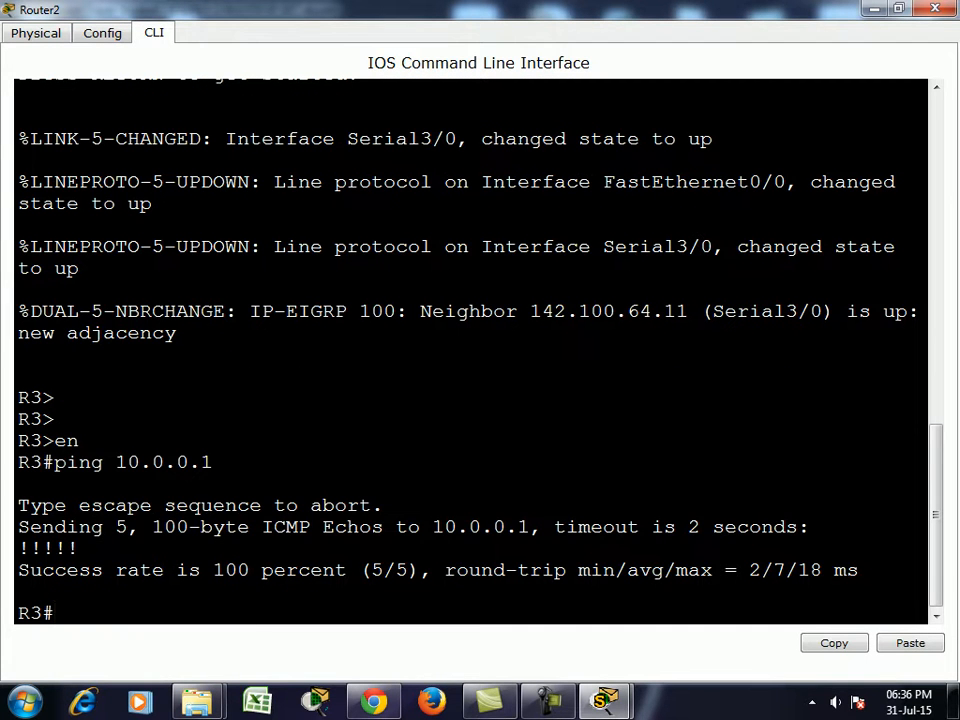
# List Router2's interface addresses with sh ip int brief and close its window
pyautogui.write('sh ip int b r')
pyautogui.press('Tab')
pyautogui.press('BackSpace')
pyautogui.press('BackSpace')
pyautogui.press('BackSpace')
pyautogui.write('br')
pyautogui.press('Tab')
pyautogui.press('Return')
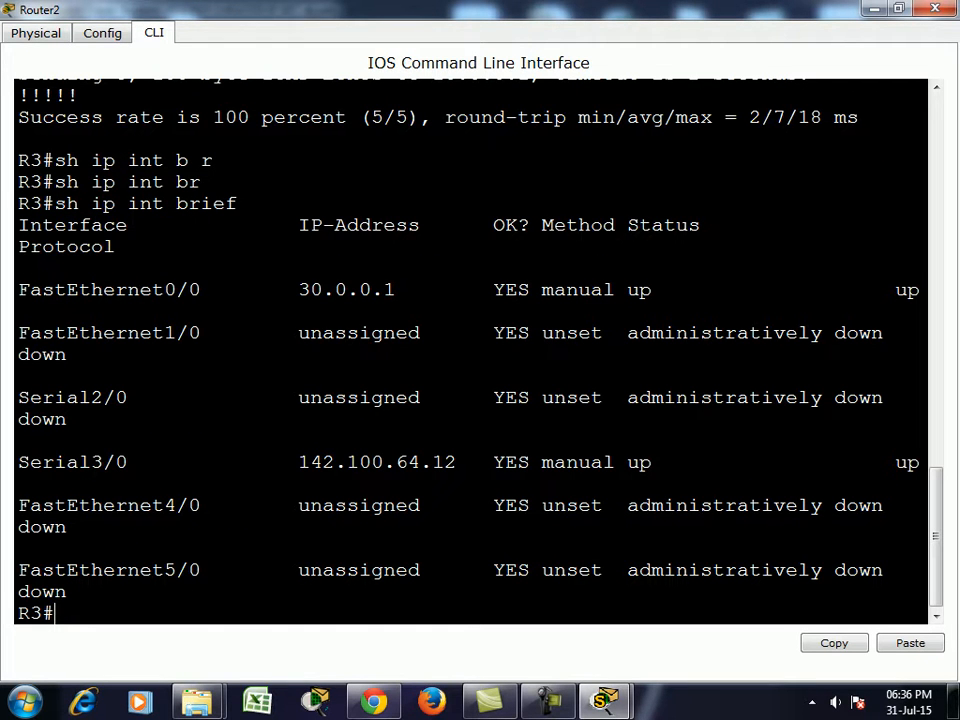
pyautogui.click(935, 8)
# In Router0's command line, enter global configuration mode and create a DHCP pool named r1
pyautogui.click(142, 224)
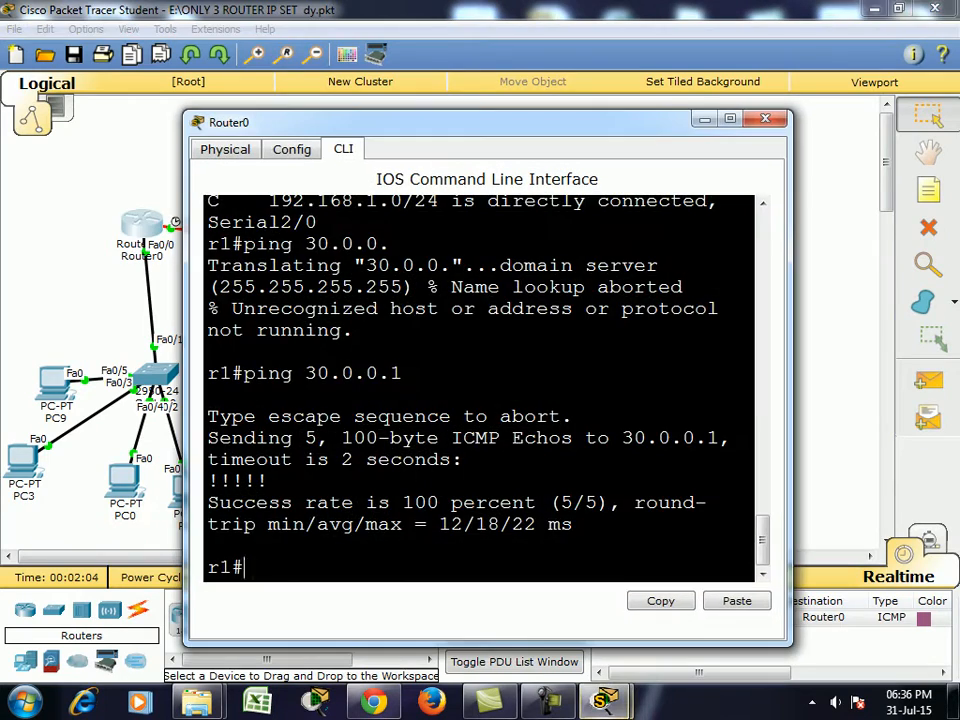
pyautogui.doubleClick(340, 122)
pyautogui.press('Return')
pyautogui.press('Return')
pyautogui.press('Return')
pyautogui.write('conf t')
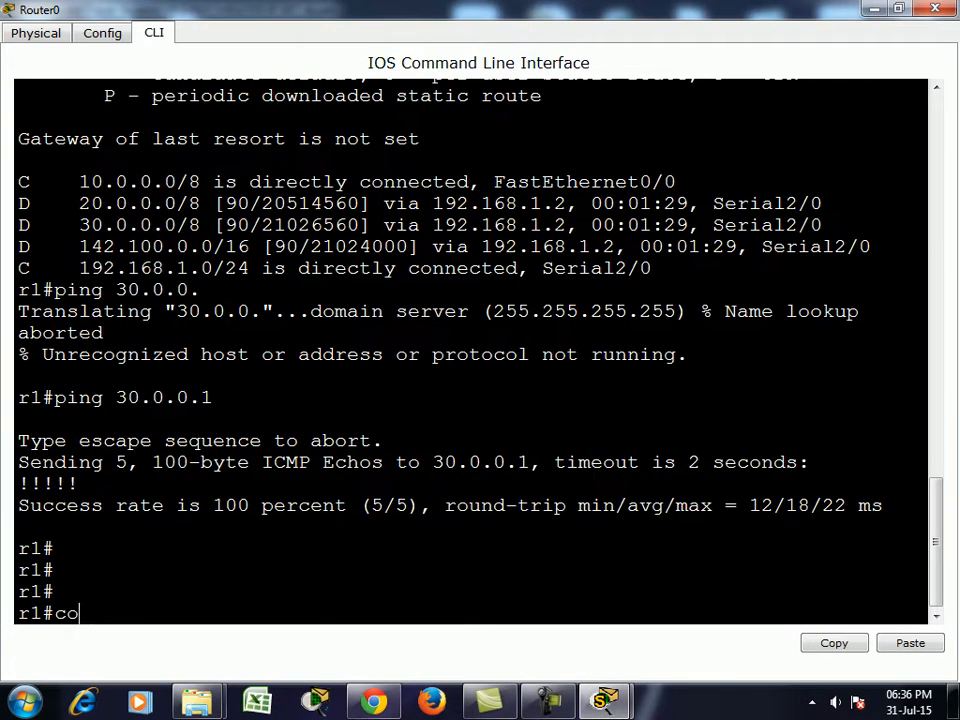
pyautogui.press('Return')
pyautogui.write('ip dhcp p')
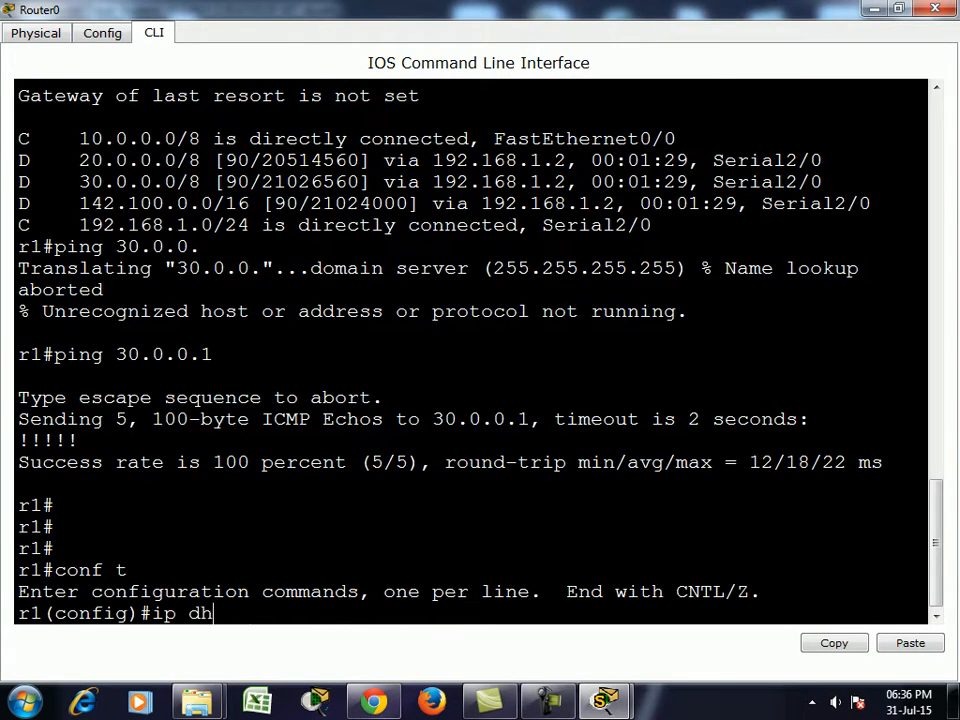
pyautogui.press('Tab')
pyautogui.write('p')
pyautogui.press('BackSpace')
pyautogui.write('p p')
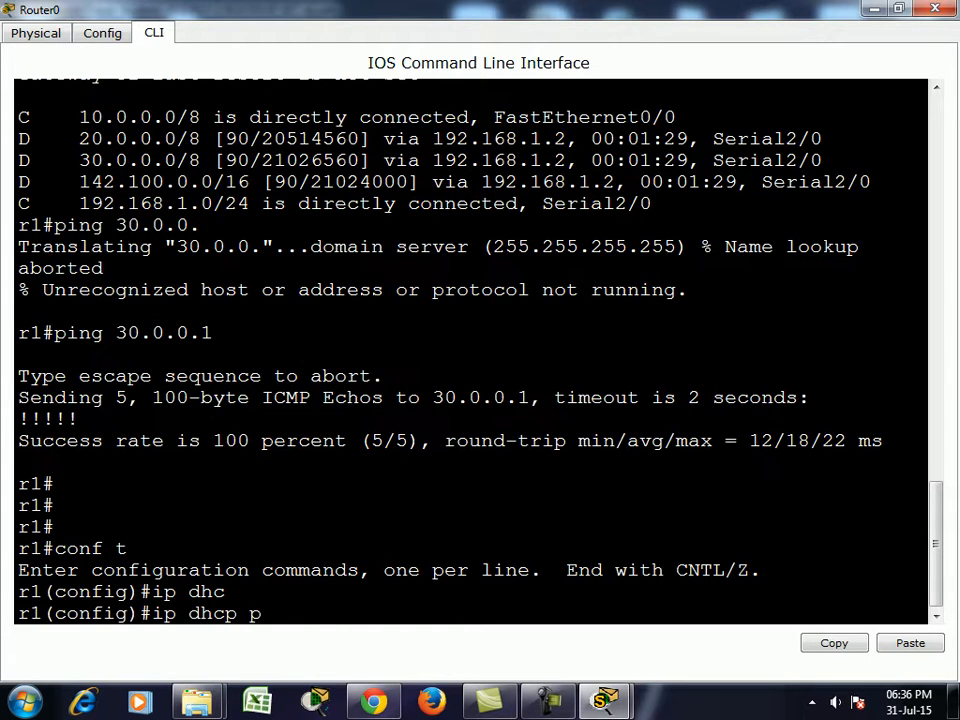
pyautogui.write('o')
pyautogui.press('Tab')
pyautogui.write('r1')
pyautogui.press('Return')
# Assign network 10.0.0.0 255.0.0.0 and default router 10.0.0.01 to DHCP pool r1
pyautogui.write('net')
pyautogui.press('Tab')
pyautogui.write('10.0.0.0 255.0.0.0')
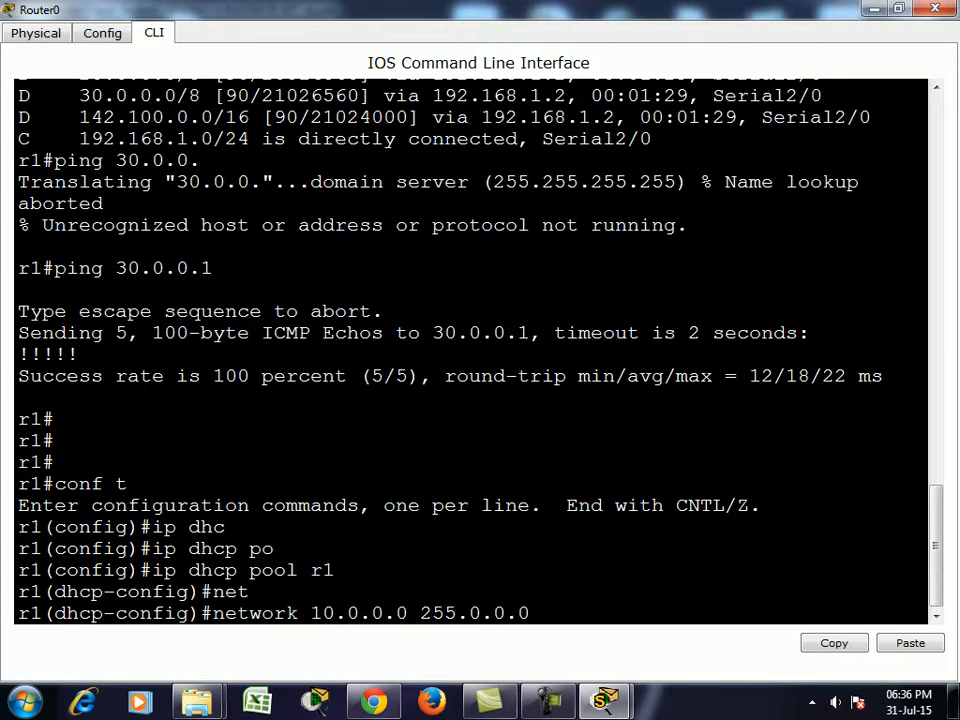
pyautogui.press('Return')
pyautogui.write('def')
pyautogui.press('Tab')
pyautogui.write('10.0.0.01')
pyautogui.press('Return')
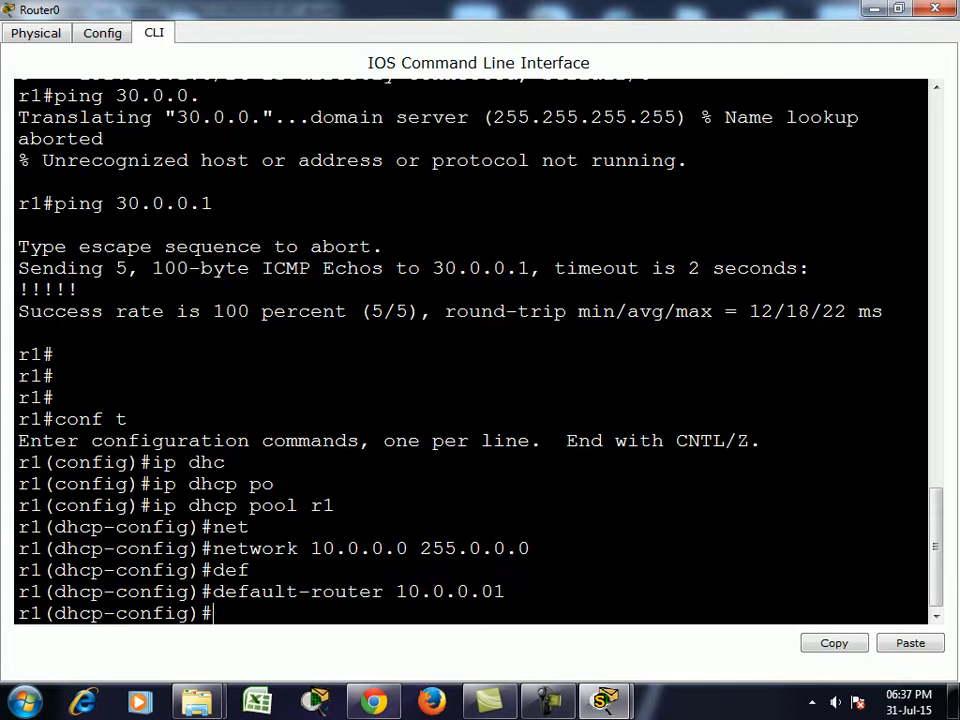
# Create a second DHCP pool named r2 on Router0 by reusing the earlier pool command
pyautogui.press('Up')
pyautogui.press('Up')
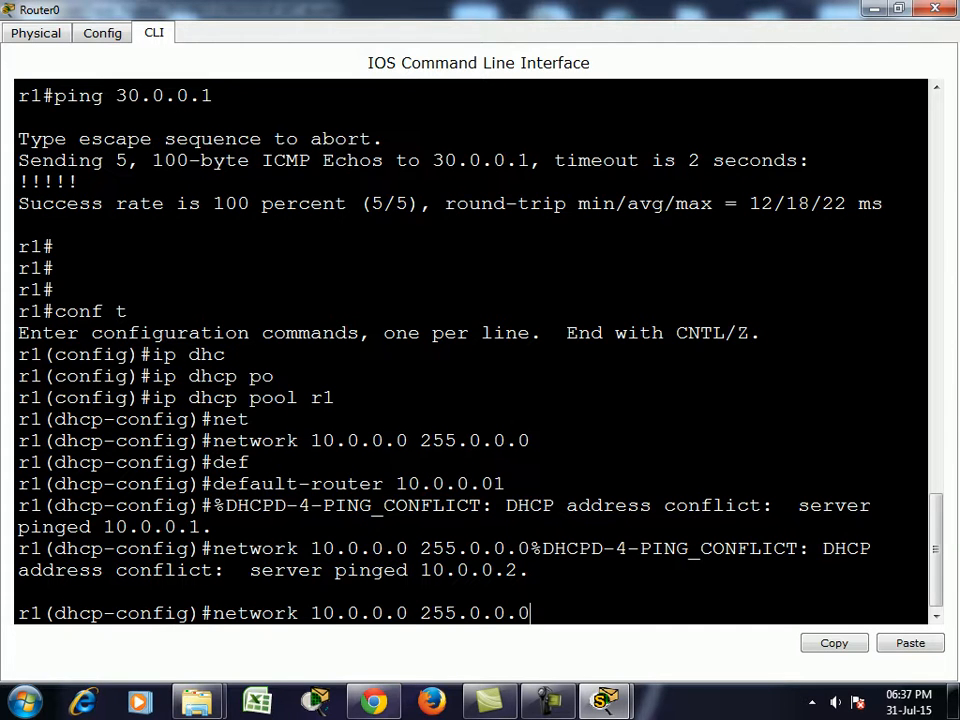
pyautogui.press('Up')
pyautogui.press('BackSpace')
pyautogui.write('2')
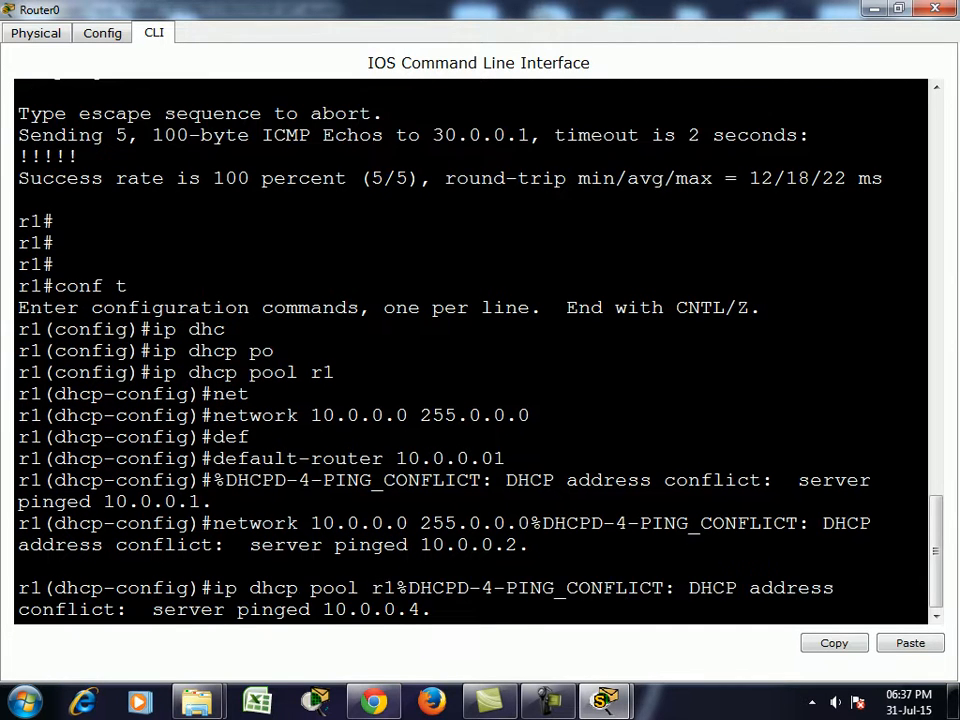
pyautogui.press('Return')
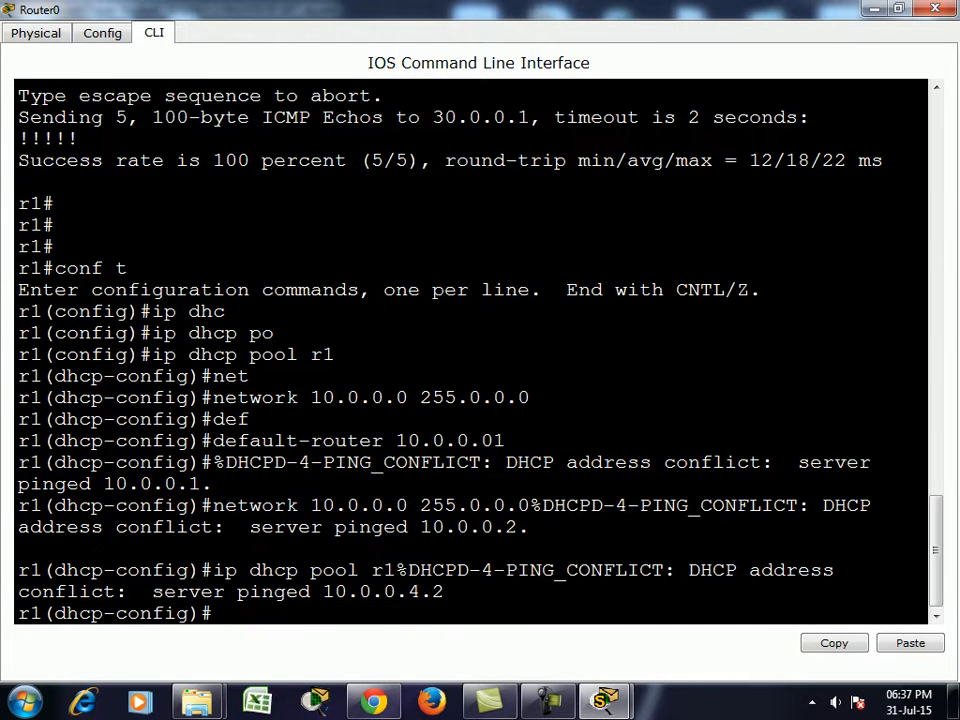
# Enter DHCP pool r2 on Router0 and assign it network 20.0.0.0 255.0.0.0 by adapting the earlier network command
pyautogui.press('Return')
pyautogui.press('Return')
pyautogui.press('Up')
pyautogui.press('Return')
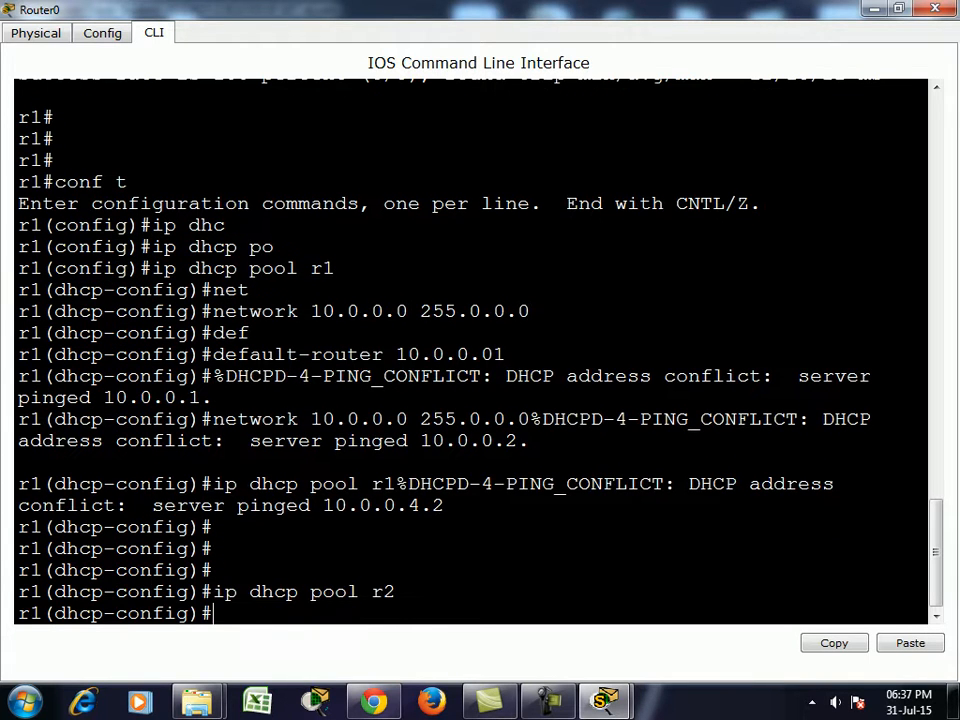
pyautogui.press('Up')
pyautogui.press('Up')
pyautogui.press('Up')
pyautogui.press('Left')
pyautogui.press('Left')
pyautogui.press('Left')
pyautogui.press('Left')
pyautogui.press('Left')
pyautogui.press('Left')
pyautogui.press('Left')
pyautogui.press('Left')
pyautogui.press('Left')
pyautogui.press('Left')
pyautogui.press('Left')
pyautogui.press('Left')
pyautogui.press('Left')
pyautogui.press('Left')
pyautogui.press('Left')
pyautogui.press('Left')
pyautogui.press('Left')
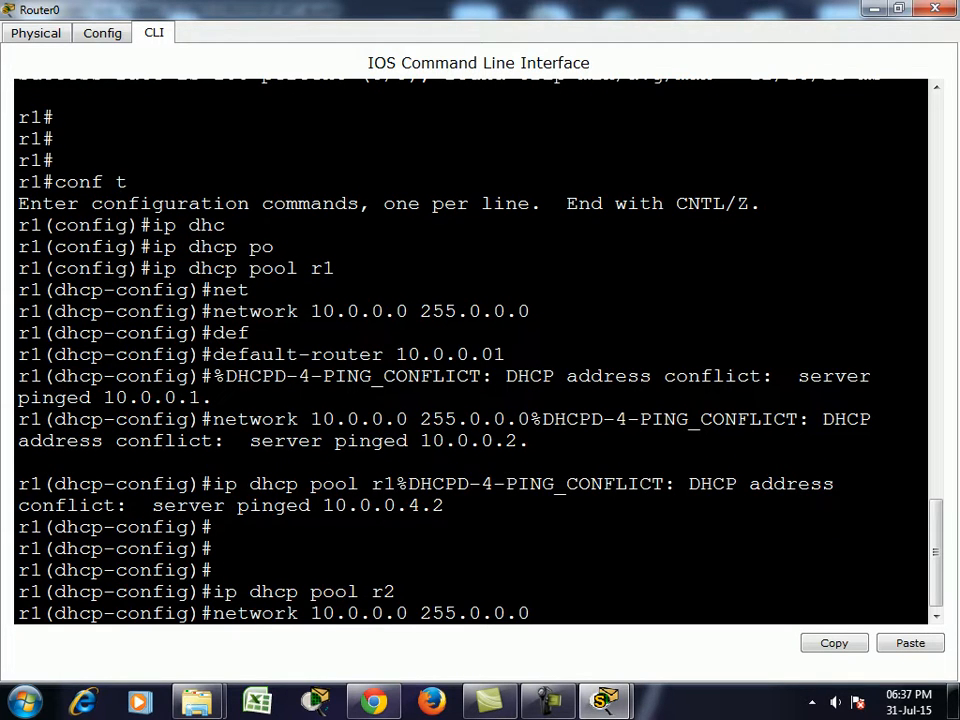
pyautogui.press('BackSpace')
pyautogui.write('2')
pyautogui.press('Return')
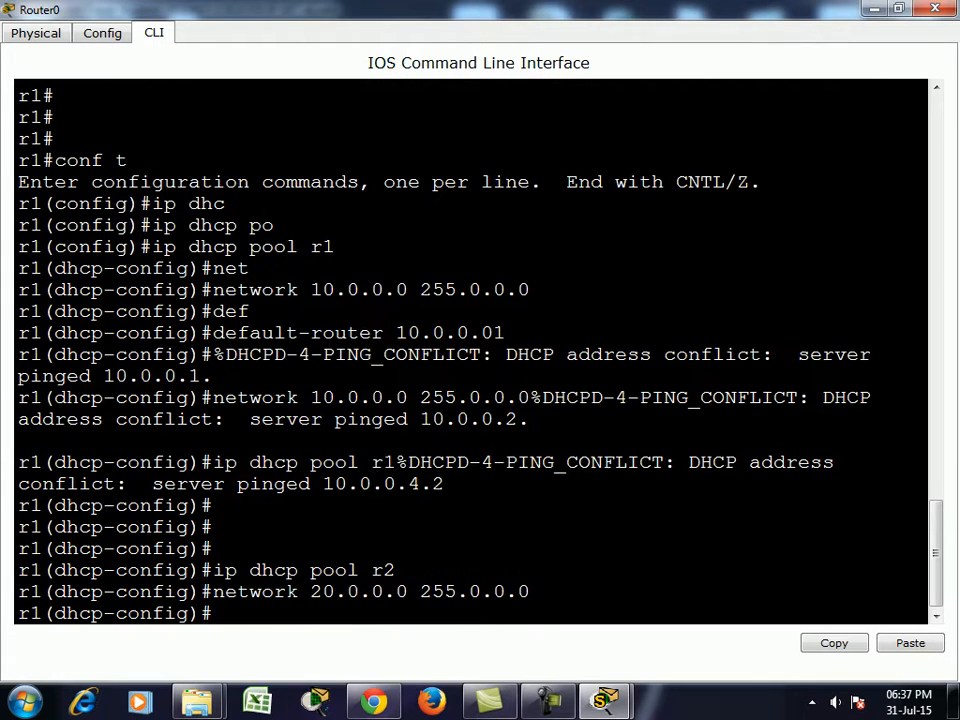
# Set default router 20.0.0.1 for DHCP pool r2 by editing the earlier default-router command
pyautogui.press('Up')
pyautogui.press('Up')
pyautogui.press('Up')
pyautogui.press('Up')
pyautogui.press('Up')
pyautogui.press('Left')
pyautogui.press('Left')
pyautogui.press('Left')
pyautogui.press('Left')
pyautogui.press('Left')
pyautogui.press('BackSpace')
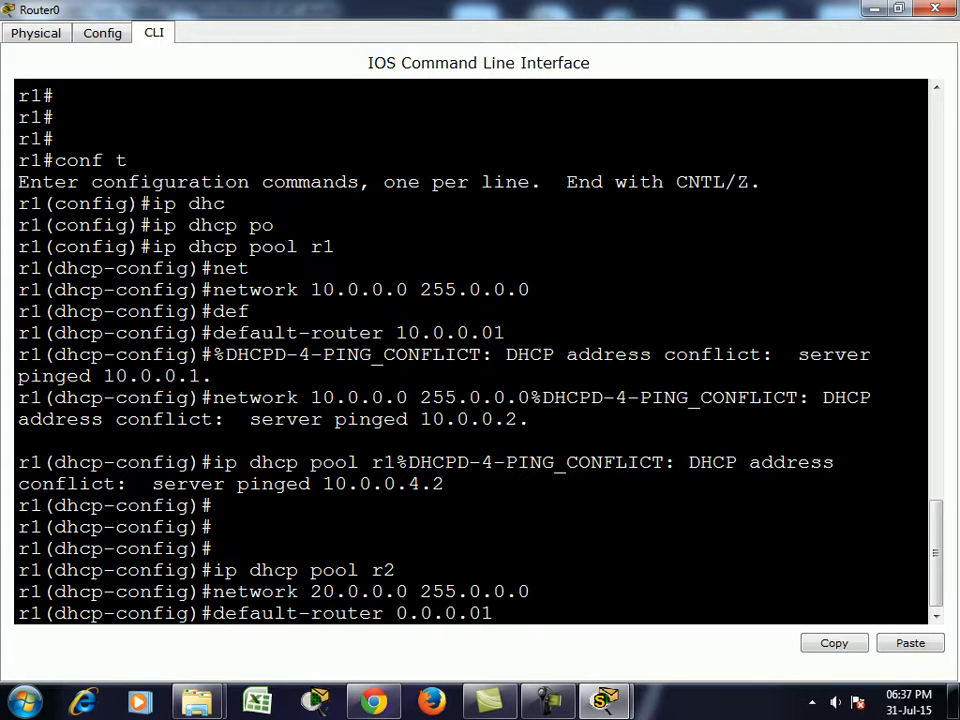
pyautogui.write('2')
pyautogui.press('End')
pyautogui.press('BackSpace')
pyautogui.press('BackSpace')
pyautogui.write('1')
pyautogui.press('Return')
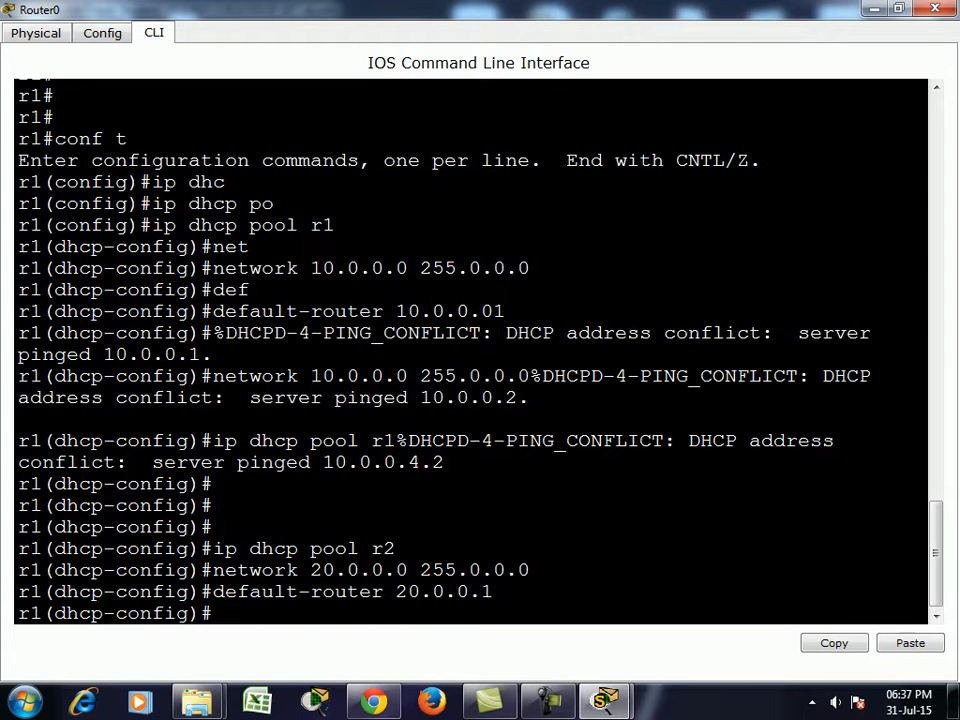
# Create a third DHCP pool named r3 on Router0 by reusing the pool r2 command
pyautogui.press('Up')
pyautogui.press('Up')
pyautogui.press('Up')
pyautogui.press('BackSpace')
pyautogui.write('3')
pyautogui.press('Return')
# Set default router 30.0.0.1 for DHCP pool r3
pyautogui.press('Up')
pyautogui.press('Up')
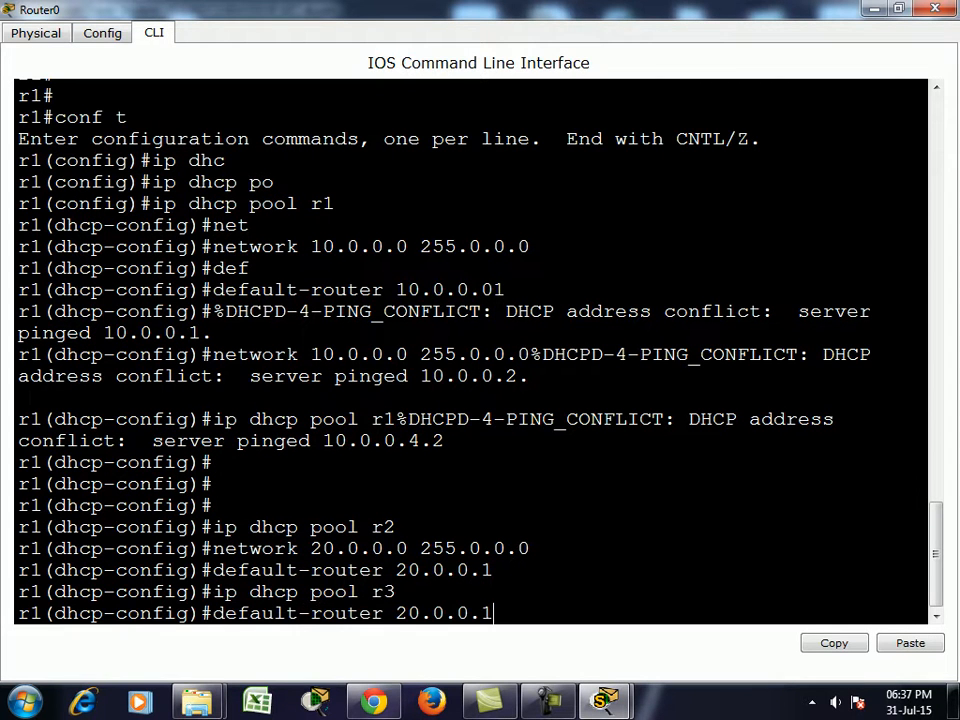
pyautogui.press('Left')
pyautogui.press('Left')
pyautogui.press('Left')
pyautogui.press('Left')
pyautogui.press('Left')
pyautogui.press('Left')
pyautogui.press('Left')
pyautogui.press('BackSpace')
pyautogui.write('3')
pyautogui.press('Return')
# Assign network 30.0.0.0 255.0.0.0 to DHCP pool r3
pyautogui.press('Up')
pyautogui.press('Up')
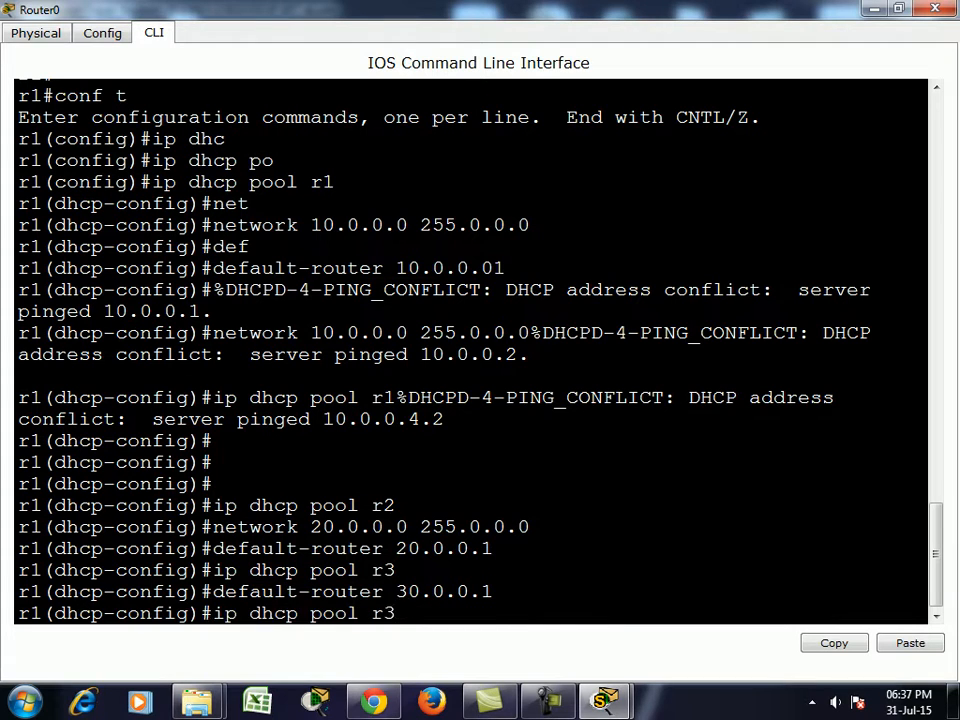
pyautogui.press('Up')
pyautogui.press('Up')
pyautogui.press('Left')
pyautogui.press('Left')
pyautogui.press('Left')
pyautogui.press('Left')
pyautogui.press('Left')
pyautogui.press('Left')
pyautogui.press('Left')
pyautogui.press('Left')
pyautogui.press('Left')
pyautogui.press('Left')
pyautogui.press('Left')
pyautogui.press('Left')
pyautogui.press('Left')
pyautogui.press('Left')
pyautogui.press('Left')
pyautogui.press('Left')
pyautogui.press('Left')
pyautogui.press('Right')
pyautogui.press('BackSpace')
pyautogui.write('3')
pyautogui.press('Return')
# List the command history from DHCP configuration mode with do sh his
pyautogui.write('do sh')
pyautogui.write('his')
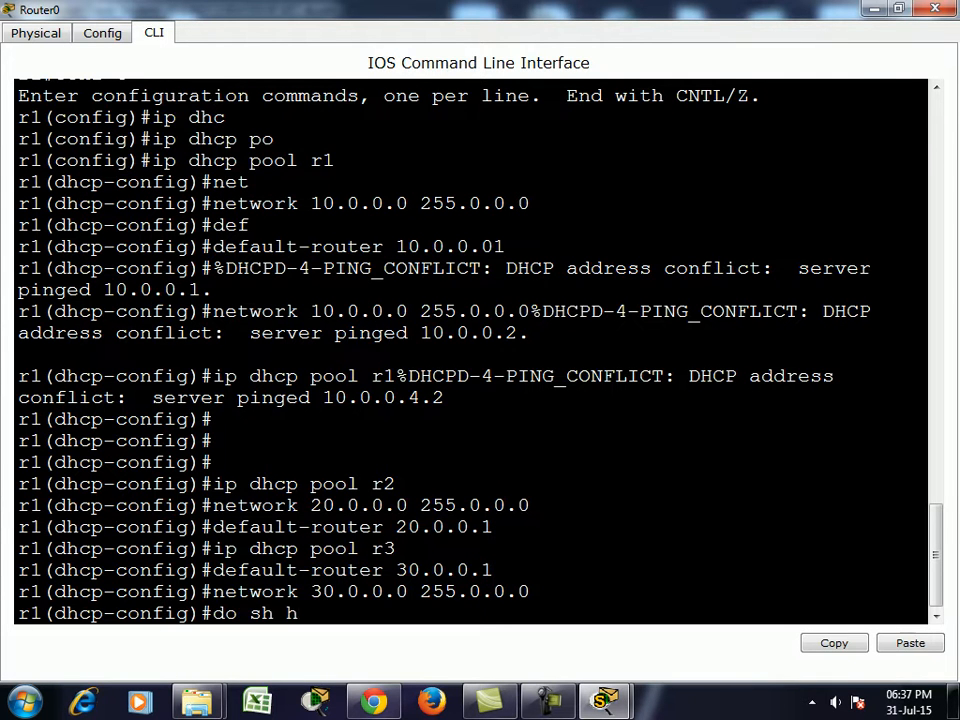
pyautogui.press('Return')
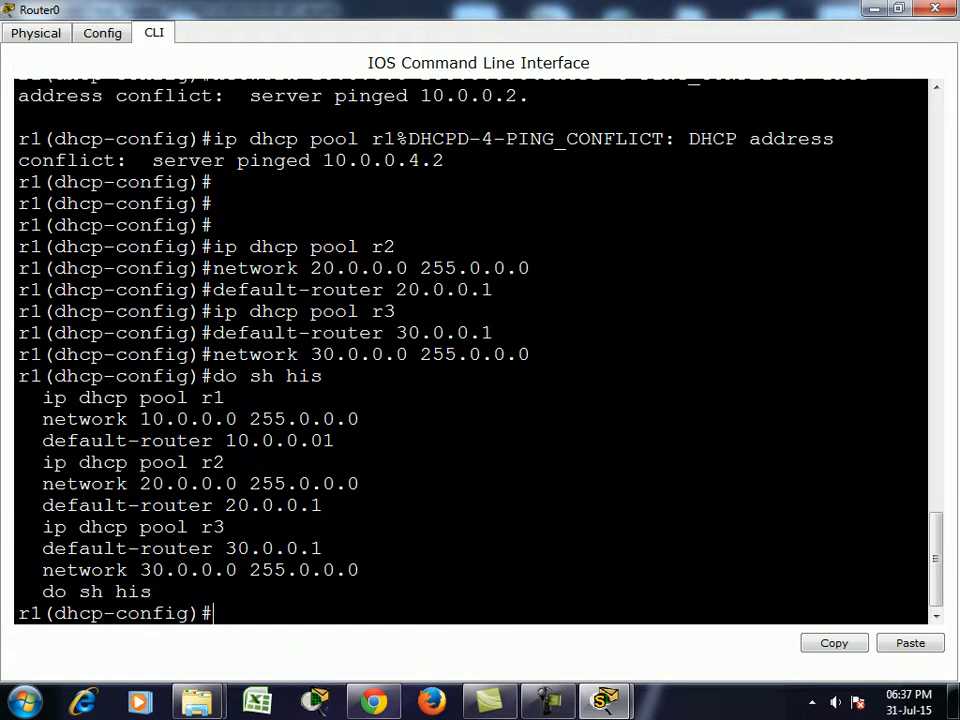
# Exit configuration mode, show Router0's running configuration with sh run, and review the three DHCP pool entries
pyautogui.hotkey('ctrl', 'z')
pyautogui.write('sh run')
pyautogui.press('Return')
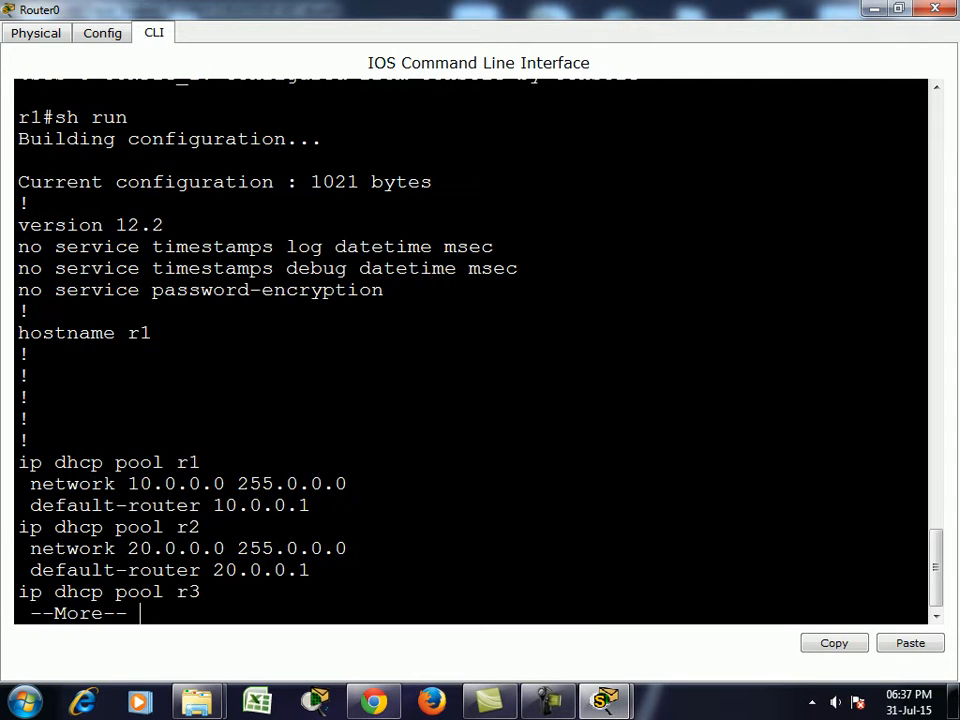
pyautogui.press('space')
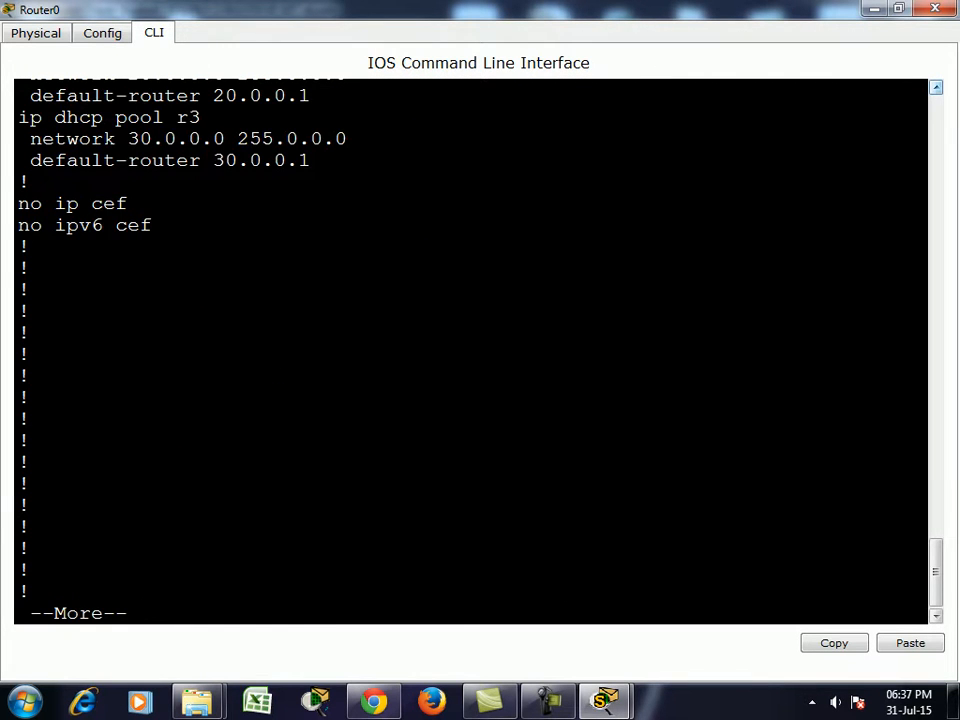
pyautogui.scroll(3, 470, 350)
pyautogui.scroll(1, 470, 350)
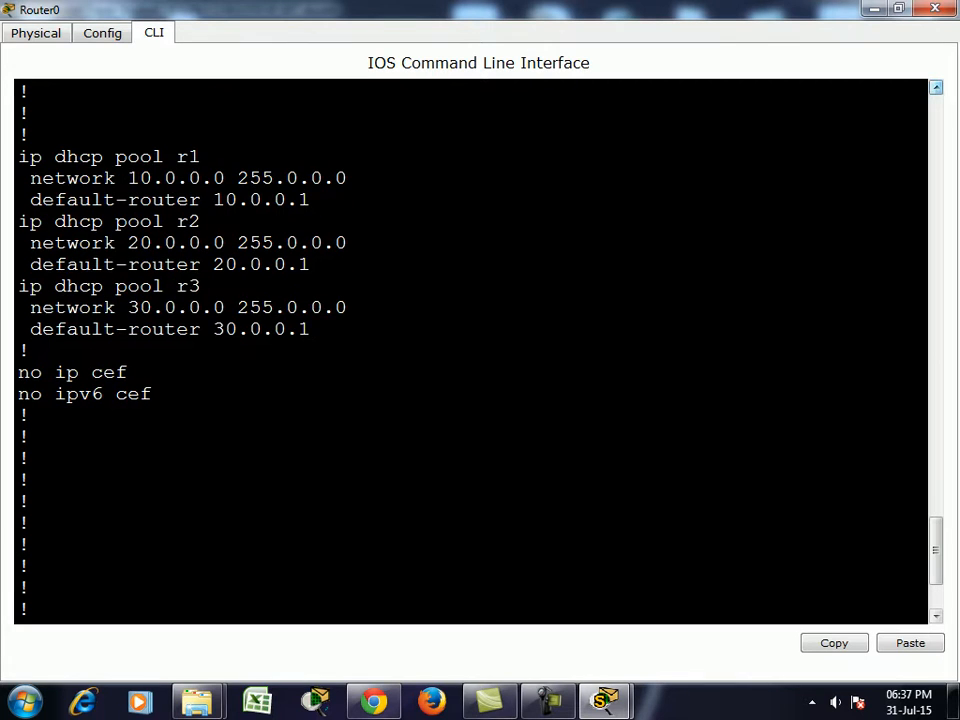
pyautogui.moveTo(18, 157); pyautogui.dragTo(30, 350)
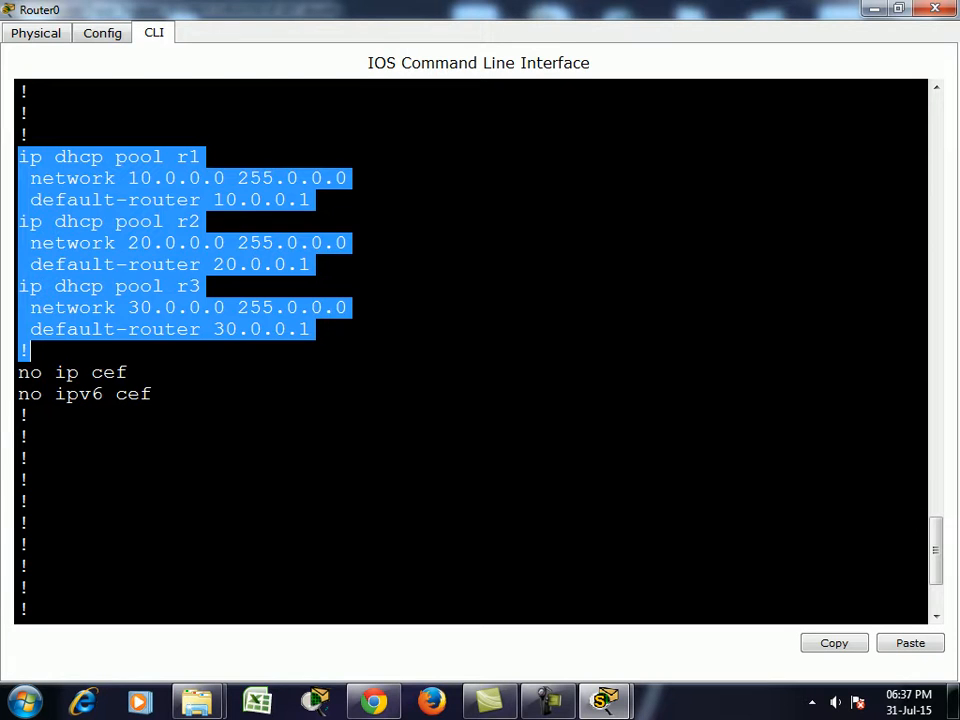
pyautogui.press('Return')
pyautogui.press('Return')
pyautogui.press('Return')
pyautogui.press('Return')
pyautogui.press('Return')
pyautogui.write('sh ip')
pyautogui.press('BackSpace')
pyautogui.press('BackSpace')
pyautogui.press('BackSpace')
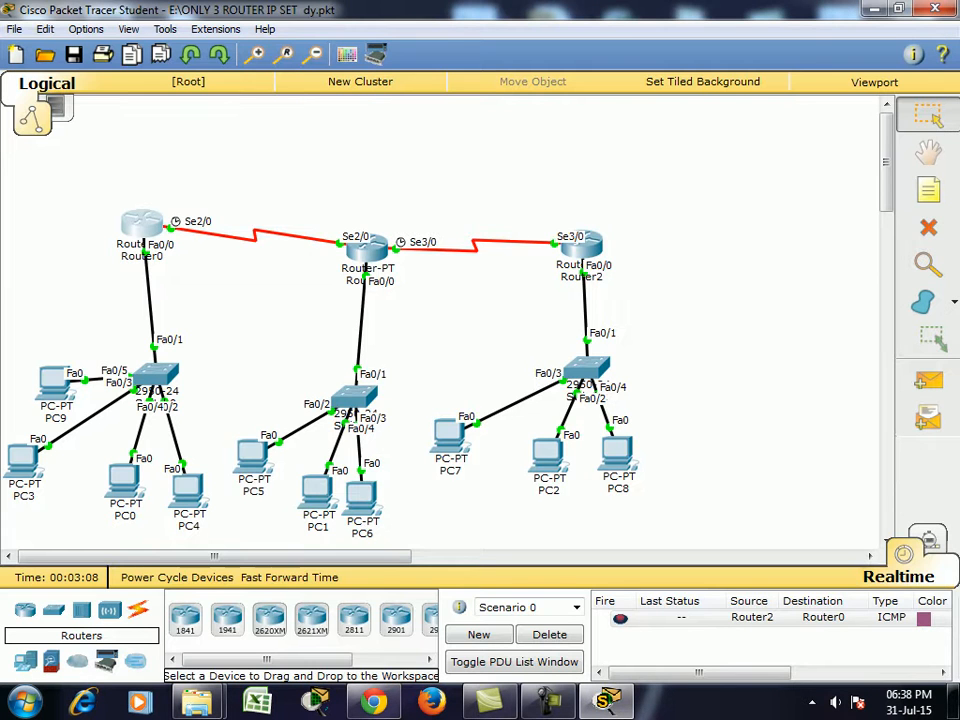
# Check the IP configuration PC9 received through DHCP and close its window
pyautogui.click(56, 383)
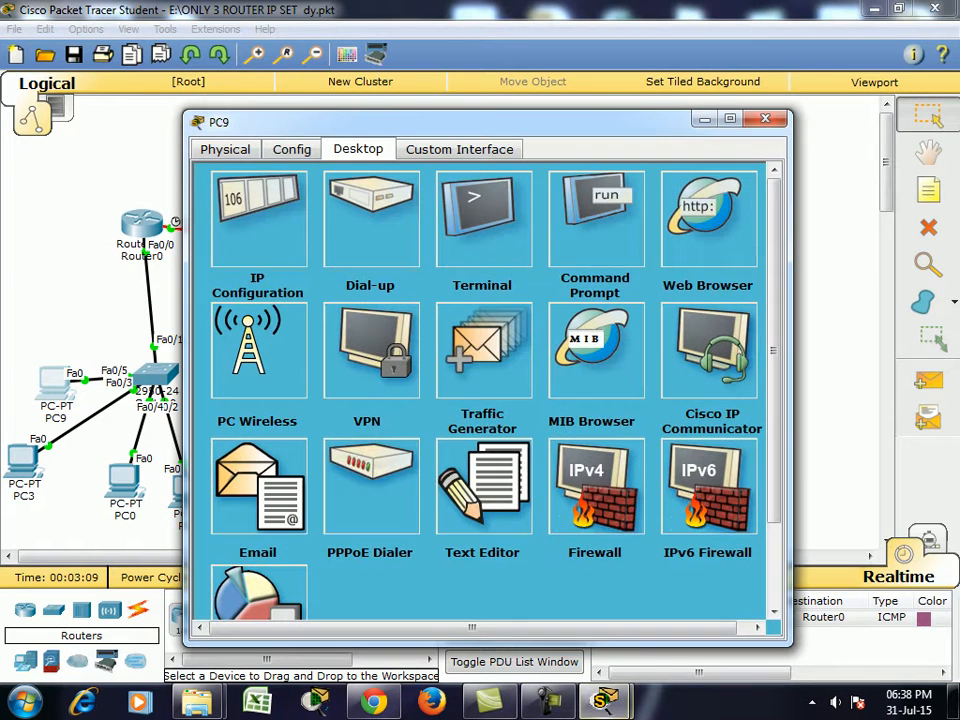
pyautogui.click(260, 200)
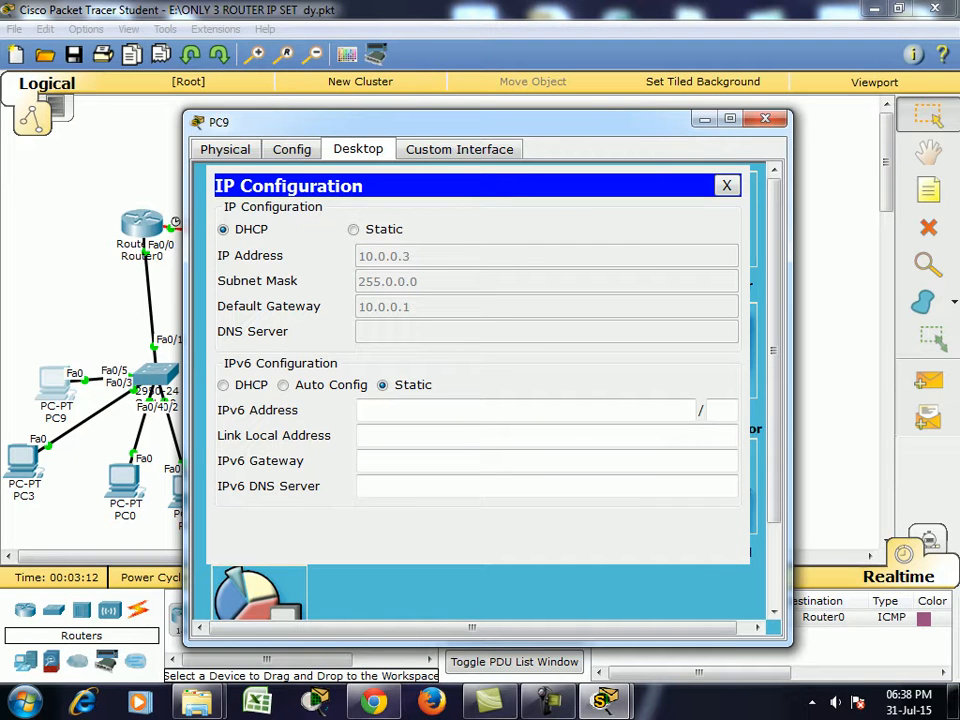
pyautogui.click(766, 119)
pyautogui.scroll(-2, 440, 330)
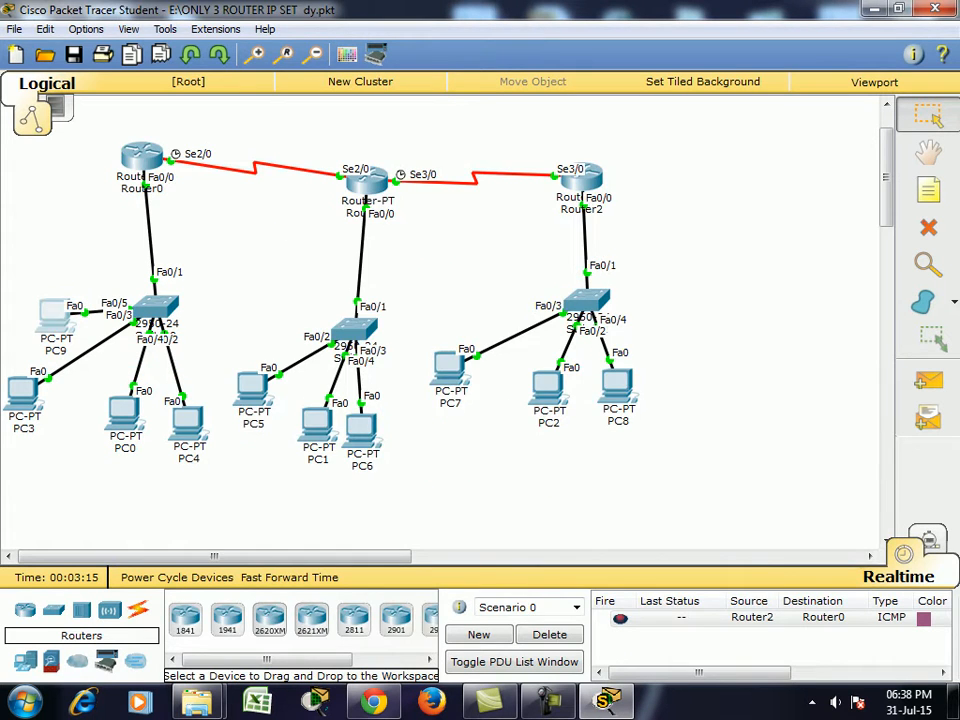
# Reopen Router0's command line at full size and show the running configuration again with sh run
pyautogui.click(142, 157)
pyautogui.click(730, 120)
pyautogui.write('sh')
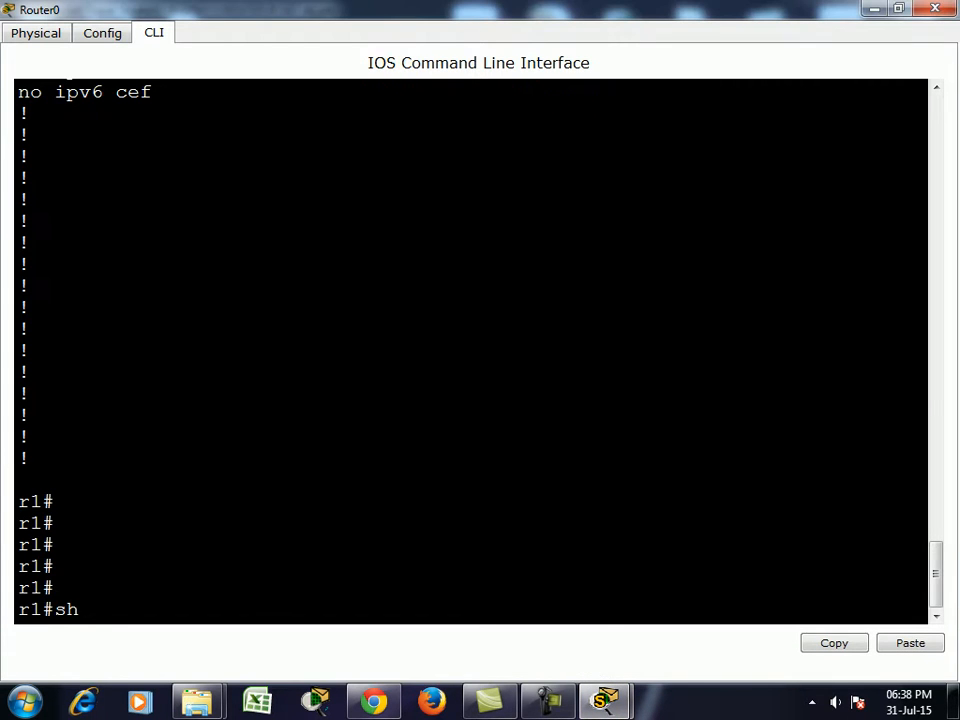
pyautogui.write(' run')
pyautogui.press('Return')
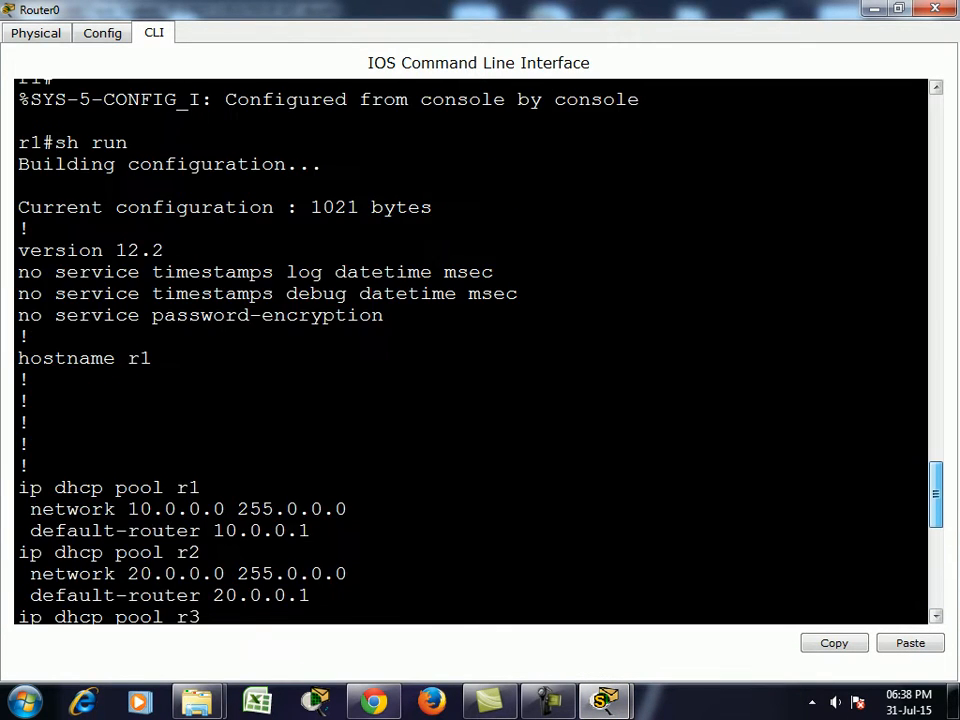
# Examine the DHCP address conflict messages logged earlier in Router0's console and close the router window
pyautogui.scroll(13, 470, 350)
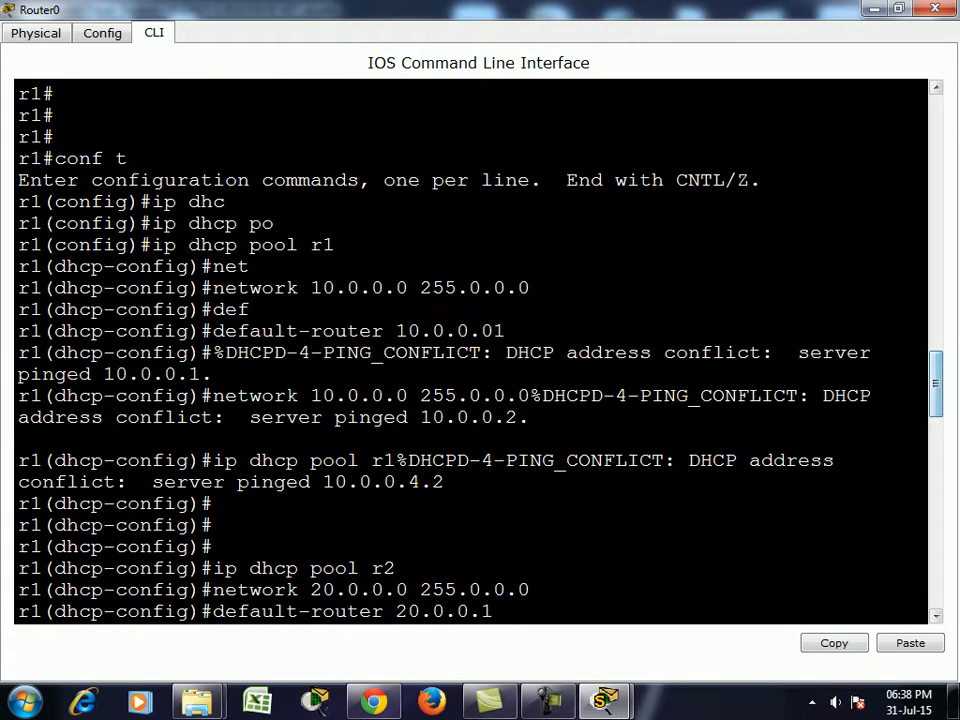
pyautogui.moveTo(213, 396); pyautogui.dragTo(530, 417)
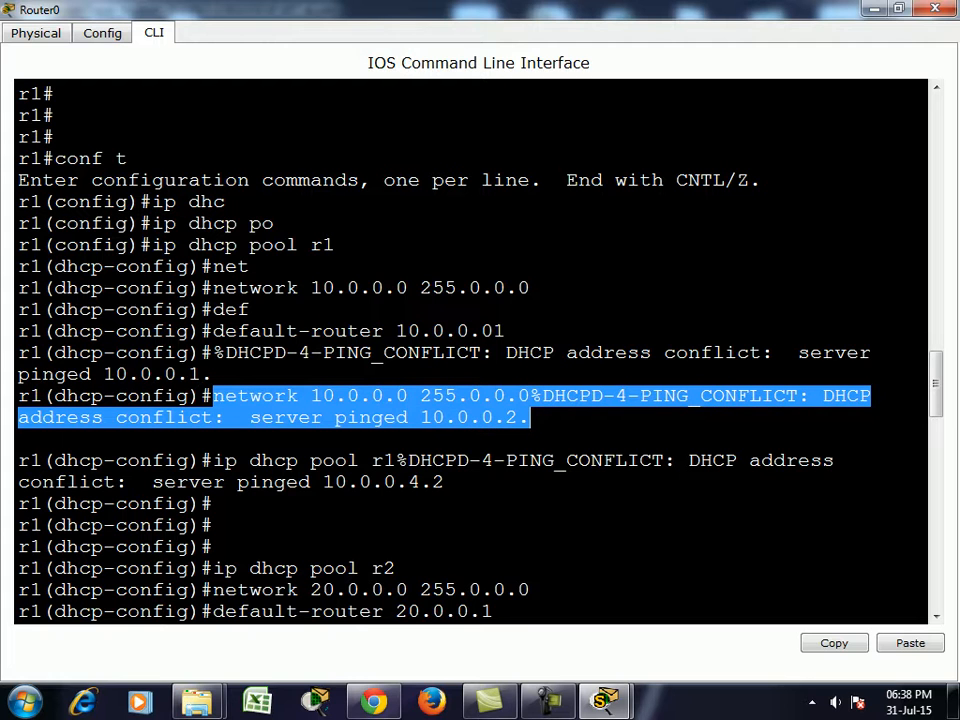
pyautogui.click(531, 417)
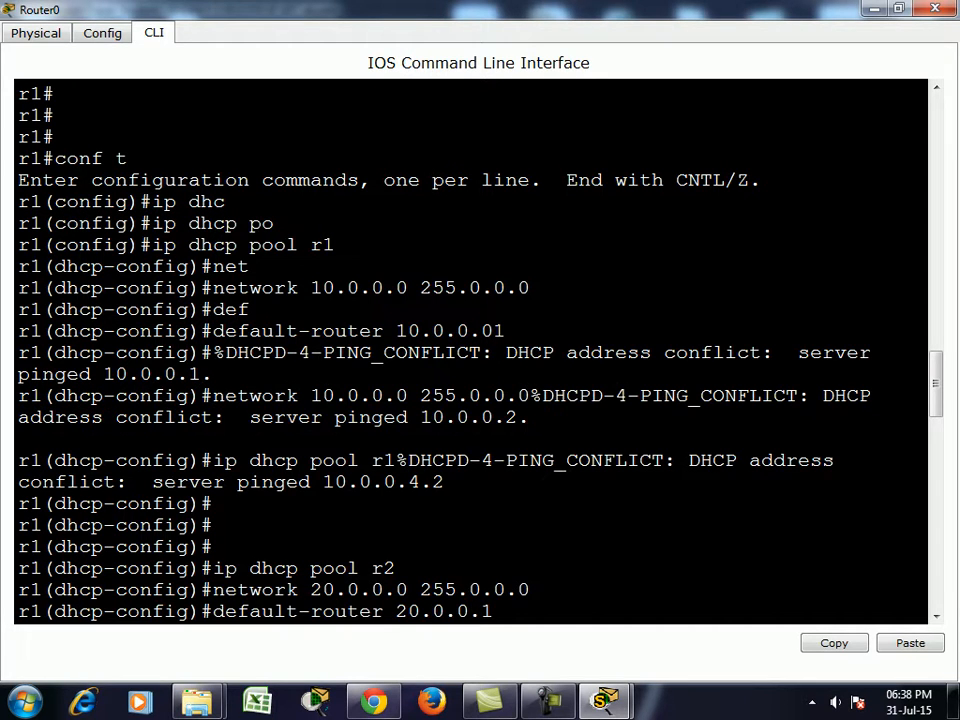
pyautogui.moveTo(311, 396); pyautogui.dragTo(408, 396)
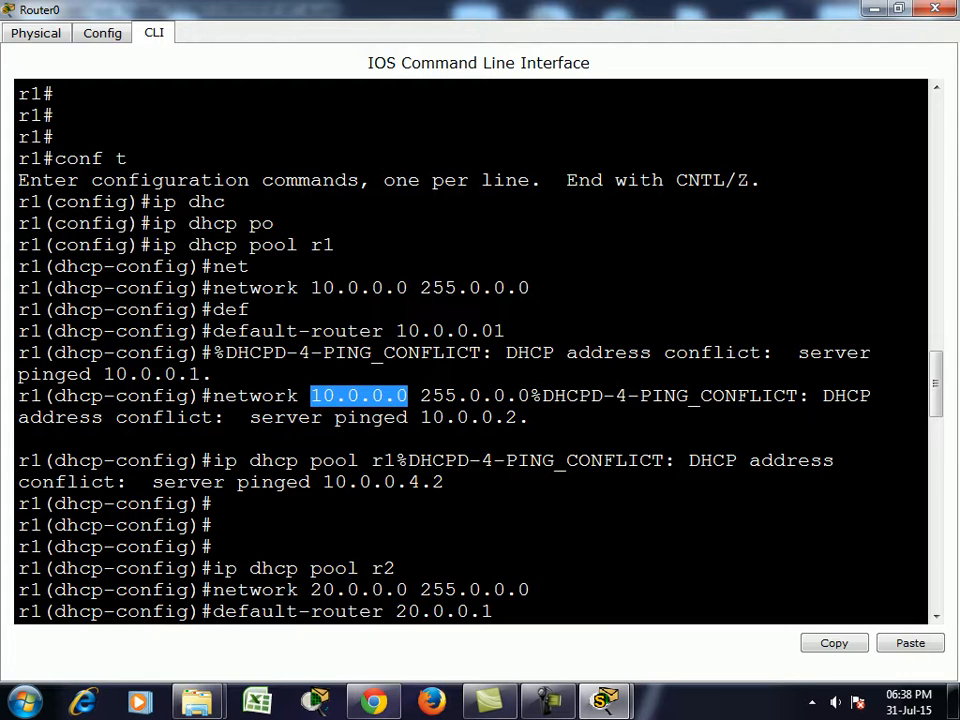
pyautogui.moveTo(408, 396); pyautogui.dragTo(516, 417)
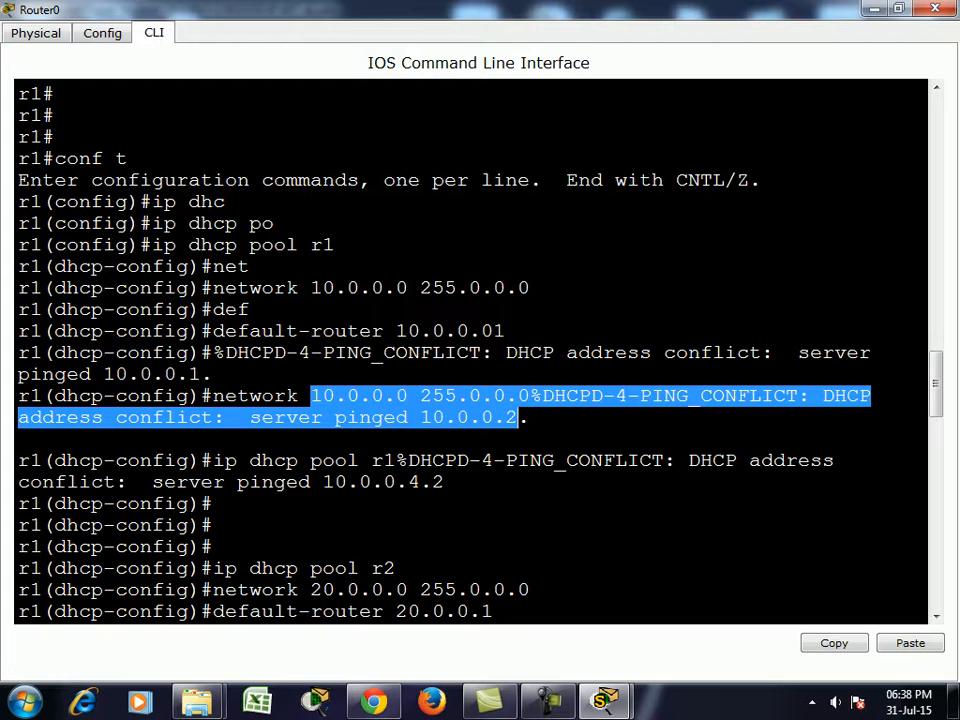
pyautogui.moveTo(203, 460); pyautogui.dragTo(443, 482)
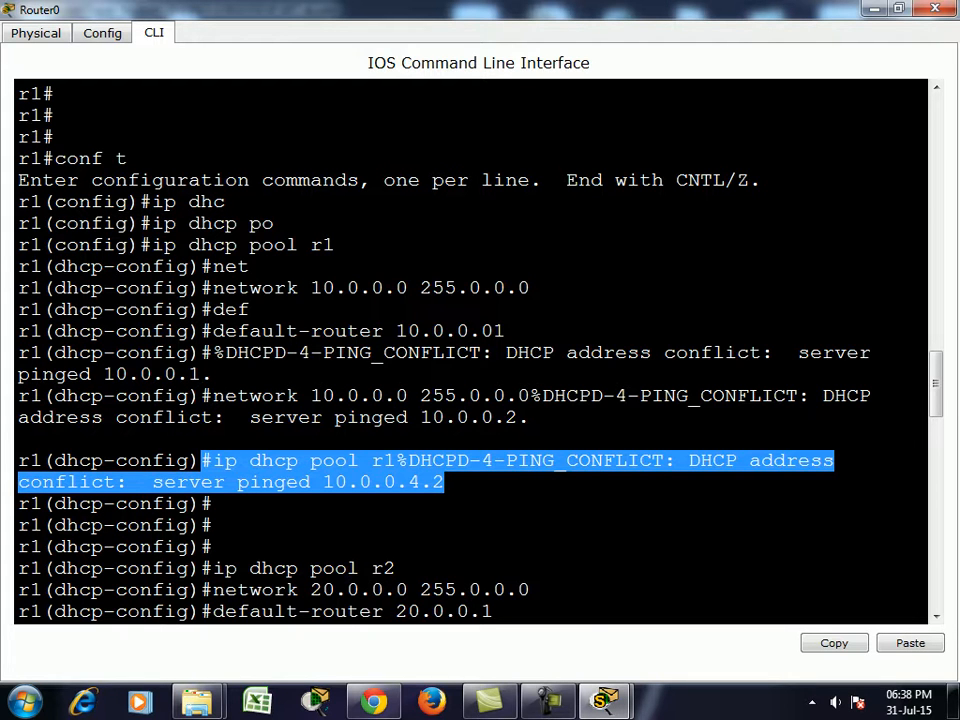
pyautogui.click(446, 482)
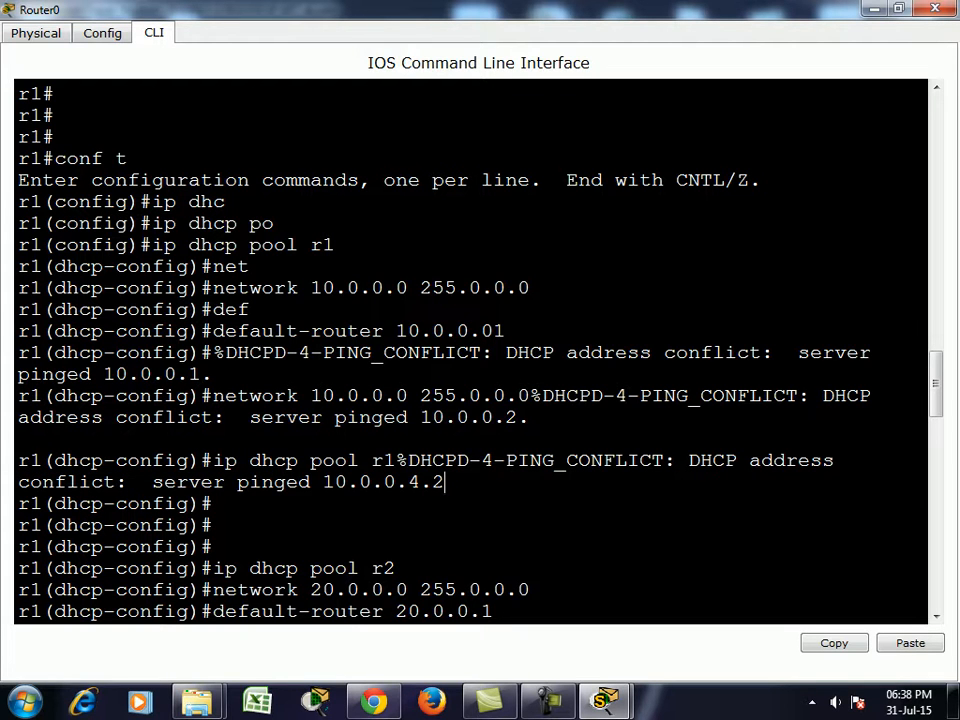
pyautogui.moveTo(226, 352); pyautogui.dragTo(212, 375)
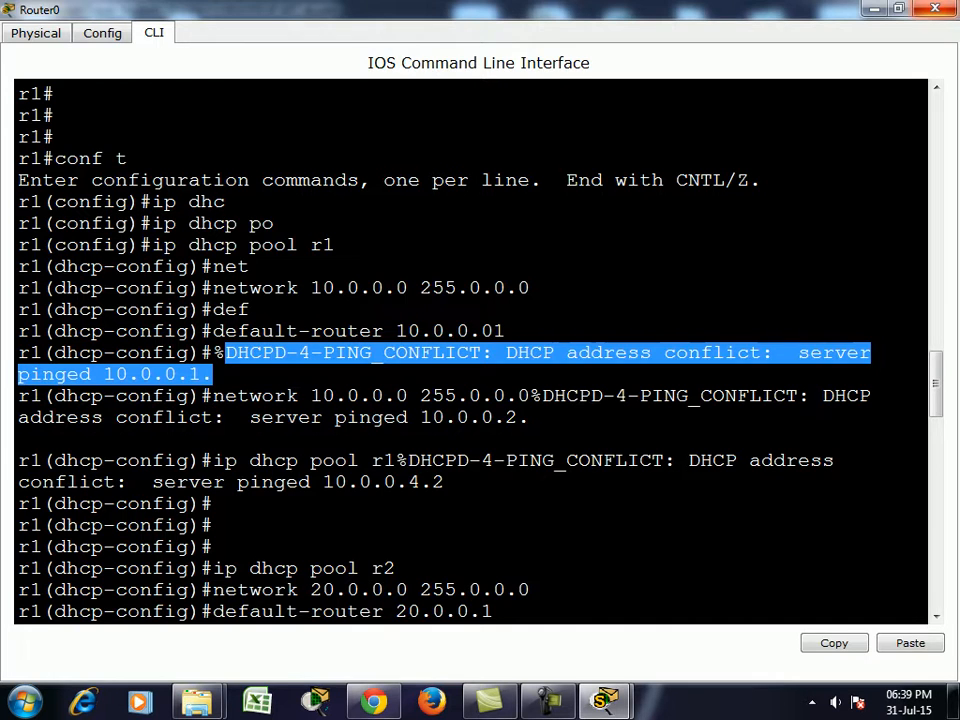
pyautogui.click(935, 8)
pyautogui.moveTo(96, 117); pyautogui.dragTo(211, 220)
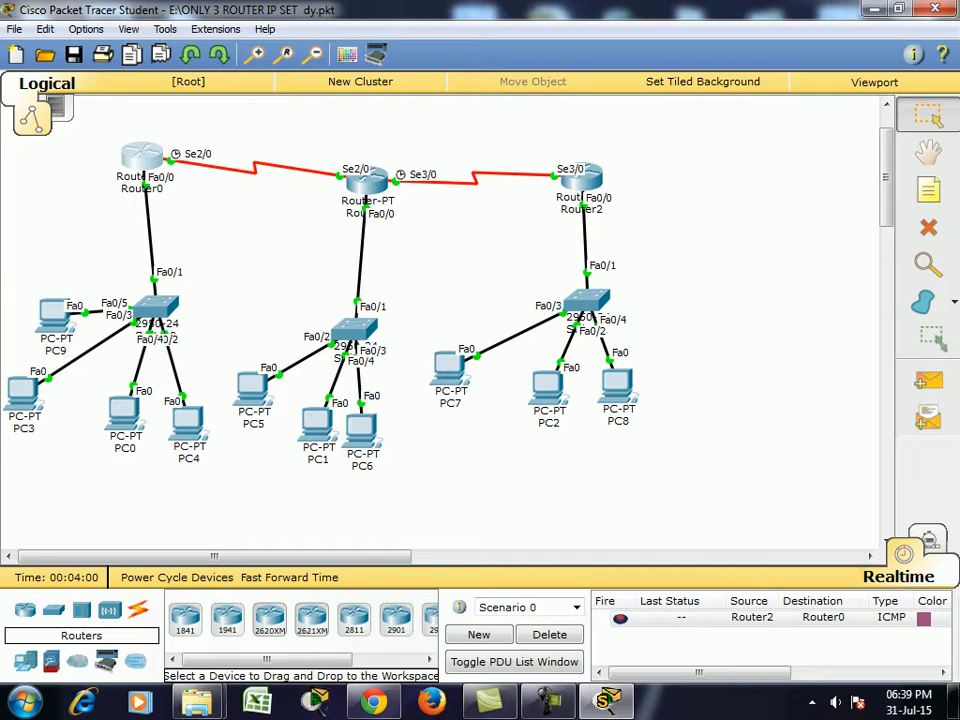
pyautogui.click(142, 188)
pyautogui.click(141, 157)
pyautogui.click(142, 188)
pyautogui.click(200, 215)
pyautogui.moveTo(36, 286); pyautogui.dragTo(76, 339)
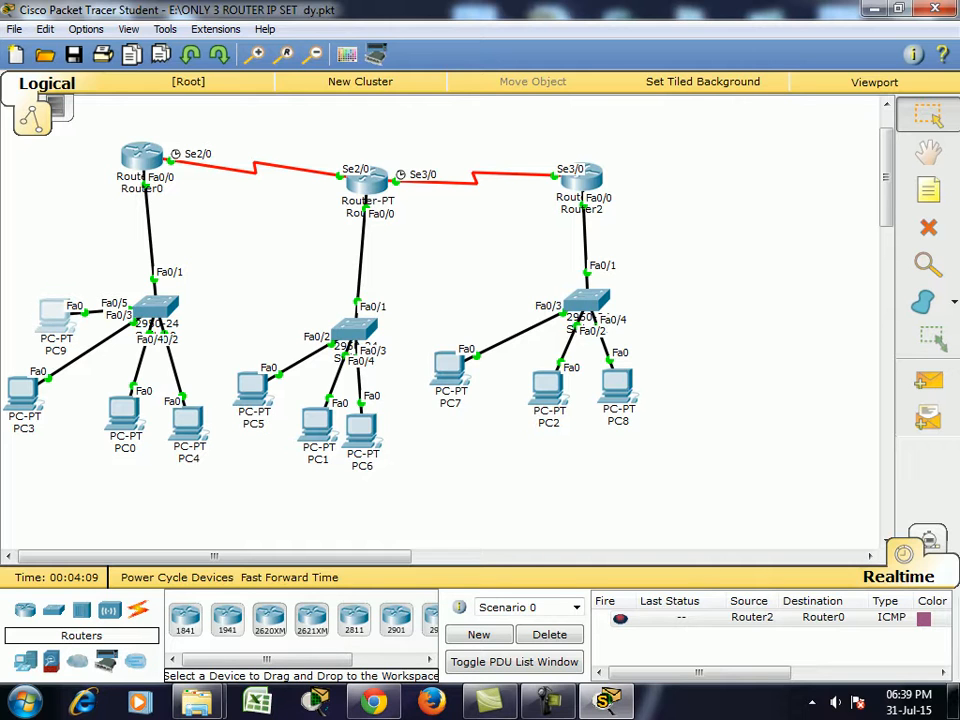
pyautogui.moveTo(101, 178); pyautogui.dragTo(182, 190)
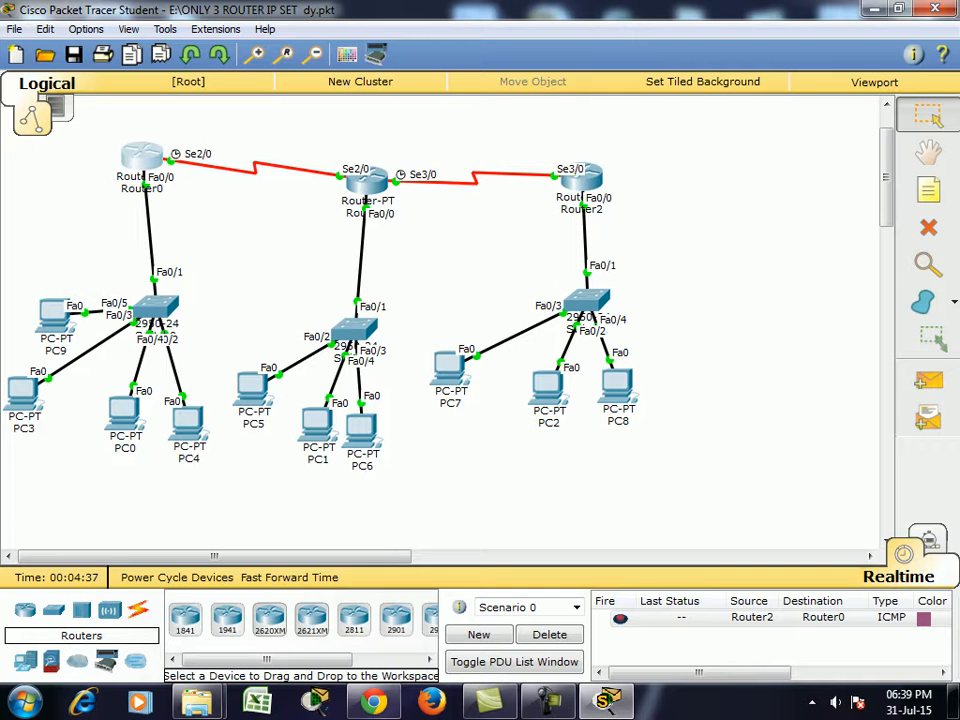
# Check PC5's IP configuration for a DHCP-assigned address and close its window
pyautogui.click(253, 388)
pyautogui.click(268, 204)
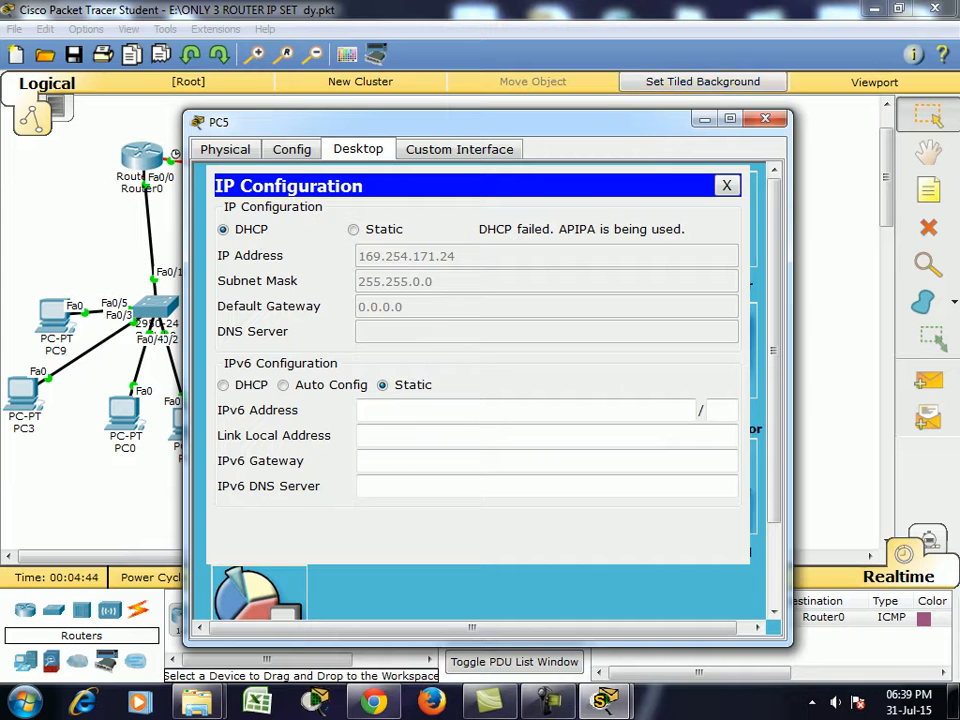
pyautogui.click(765, 118)
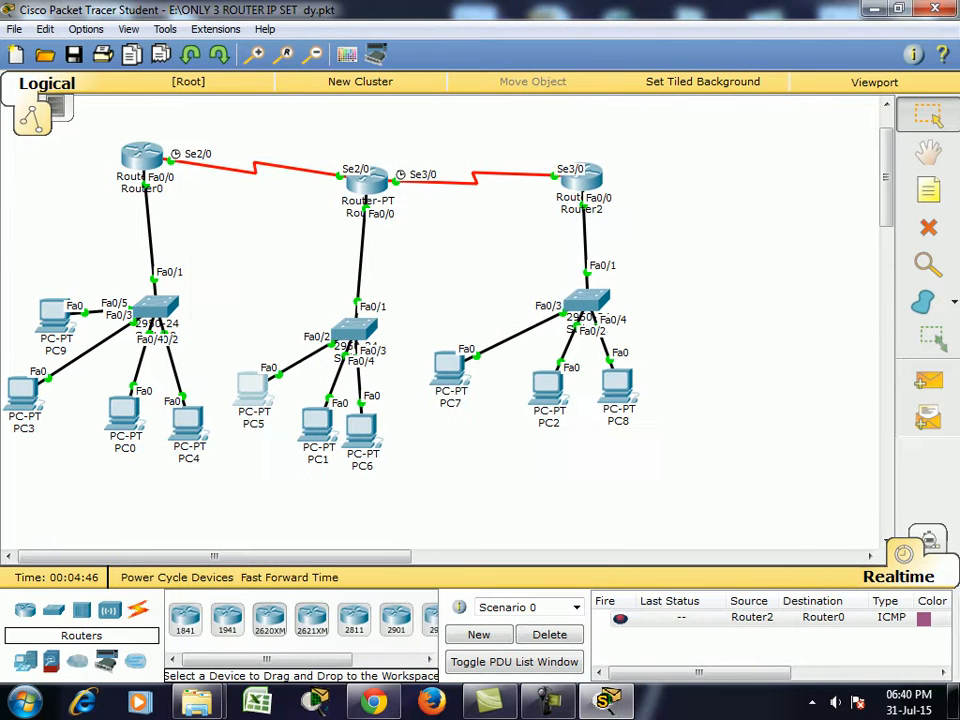
# Open Router1's command line at full size and bring up its user-mode prompt
pyautogui.moveTo(305, 209); pyautogui.dragTo(425, 237)
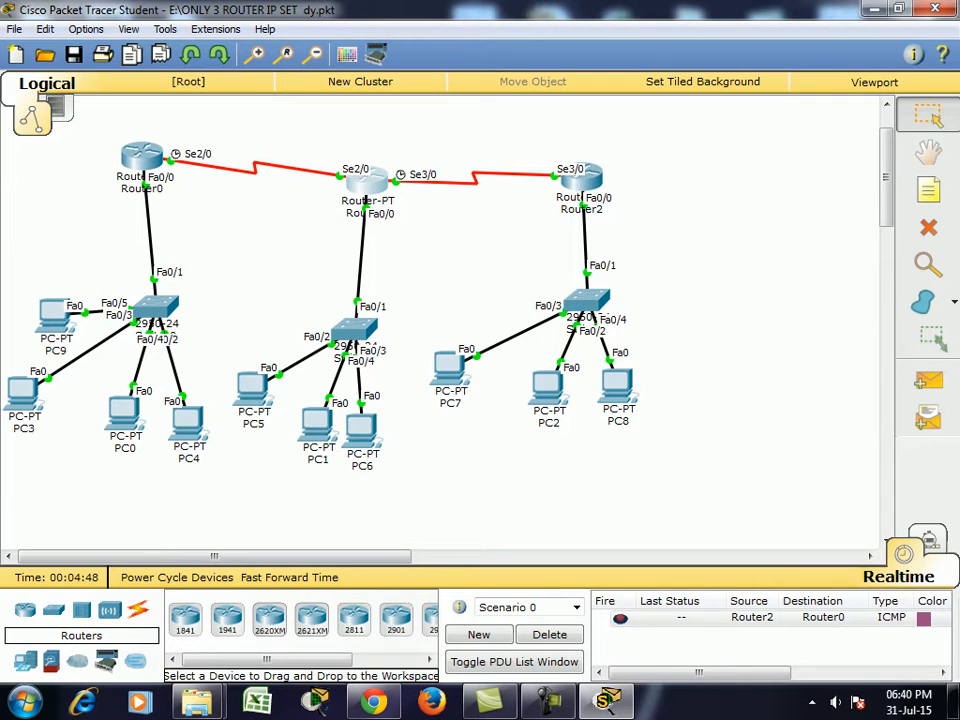
pyautogui.click(367, 180)
pyautogui.click(343, 148)
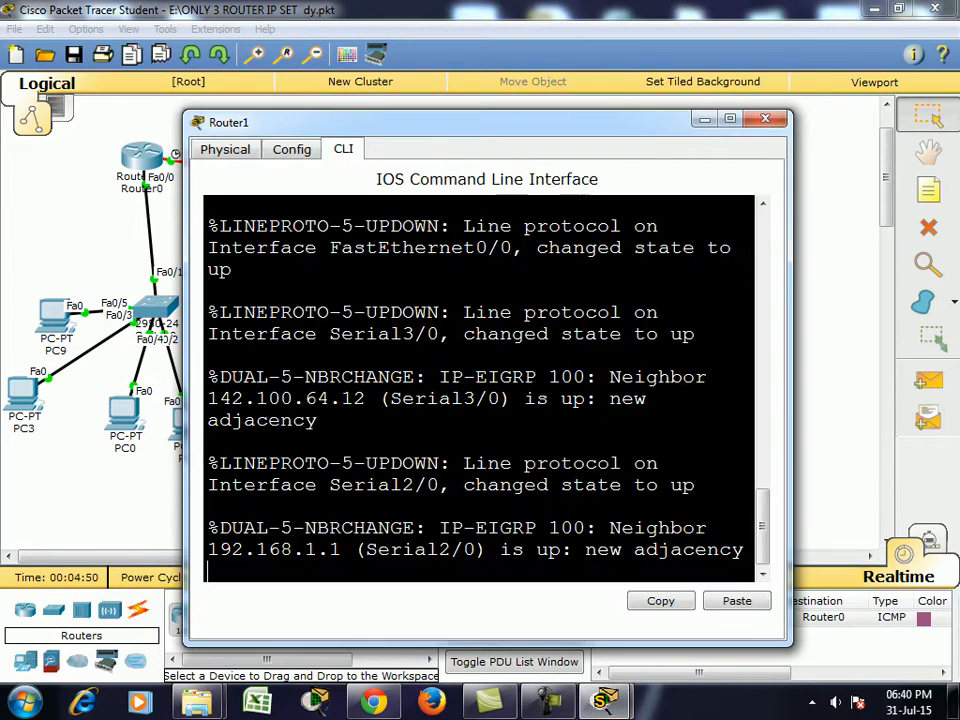
pyautogui.press('super+Up')
pyautogui.press('Return')
pyautogui.press('Return')
pyautogui.press('Return')
pyautogui.press('Return')
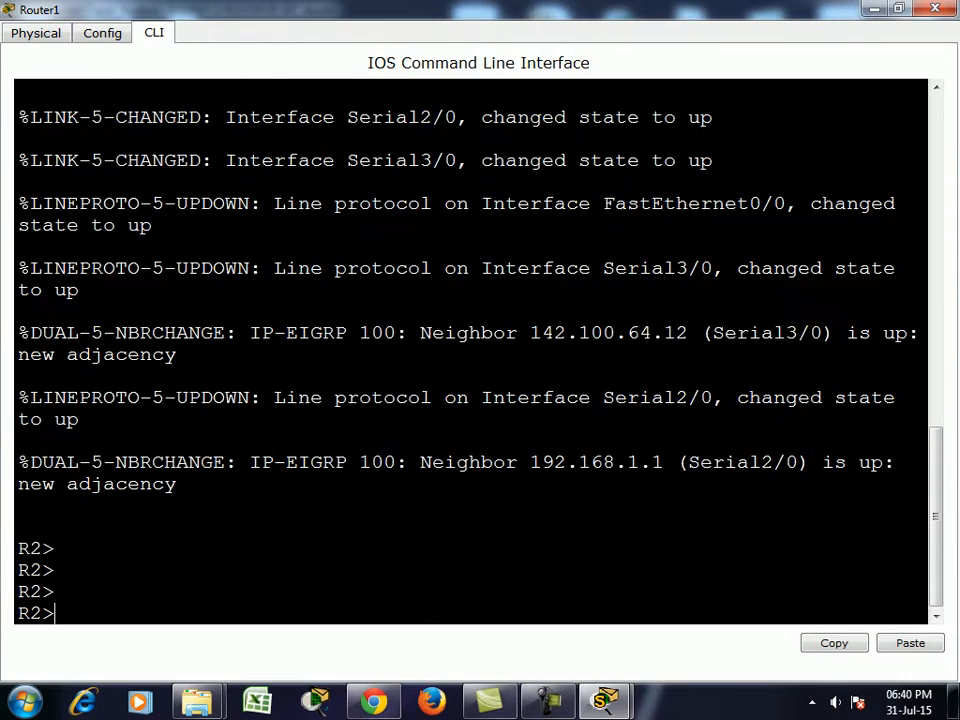
# Enter privileged mode on Router1 and list its interfaces and addresses with sh ip int brief
pyautogui.write('en')
pyautogui.press('Return')
pyautogui.write('sh uip int br')
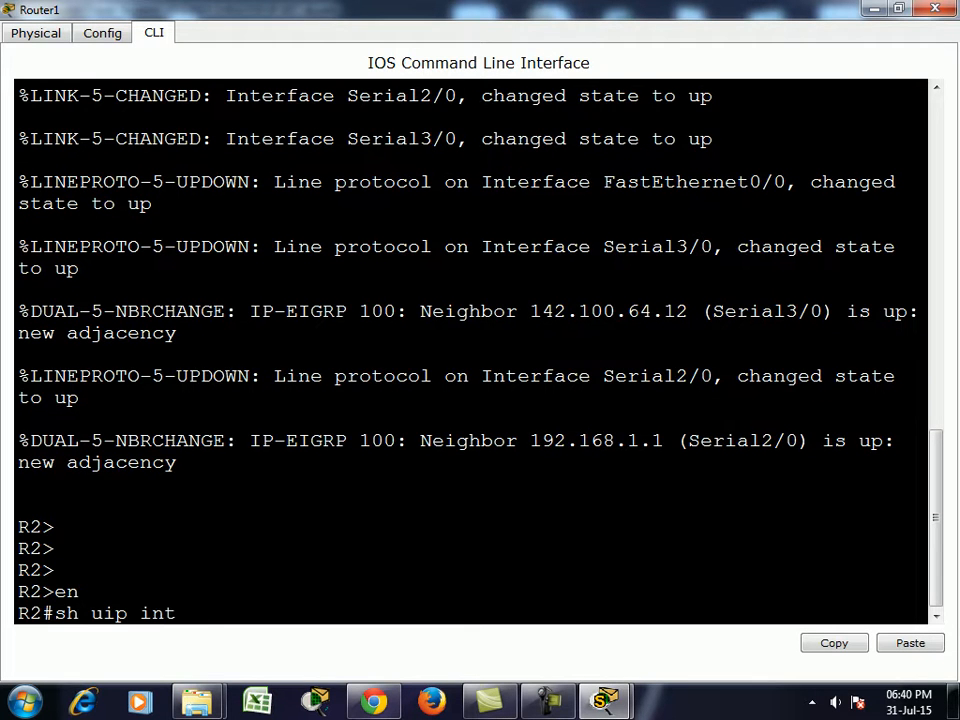
pyautogui.press('Tab')
pyautogui.press('Return')
pyautogui.write('sh ip')
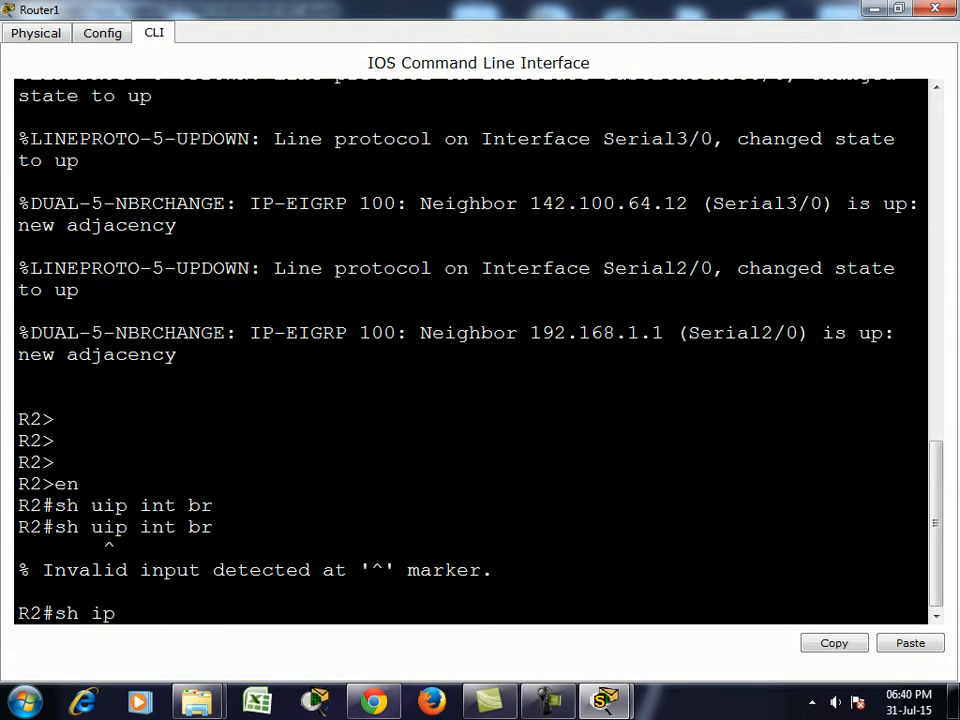
pyautogui.write(' int br')
pyautogui.press('Tab')
pyautogui.press('Return')
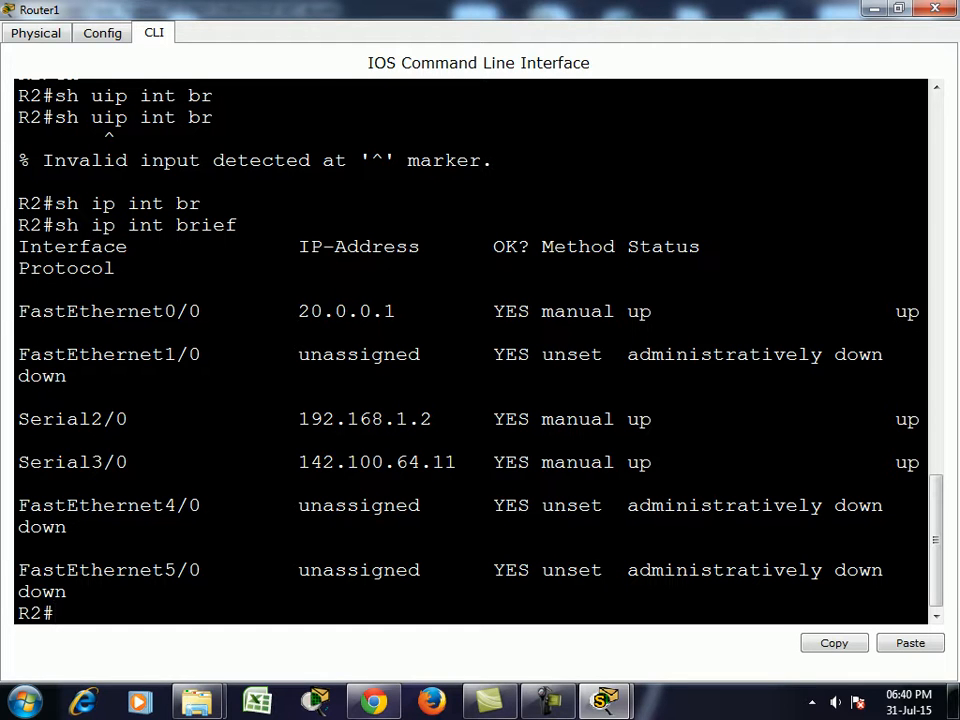
# Set the DHCP helper address 192.168.1.1 on Router1's interface f0/0, leave configuration mode and close the router window
pyautogui.write('conf t')
pyautogui.press('Return')
pyautogui.write('int')
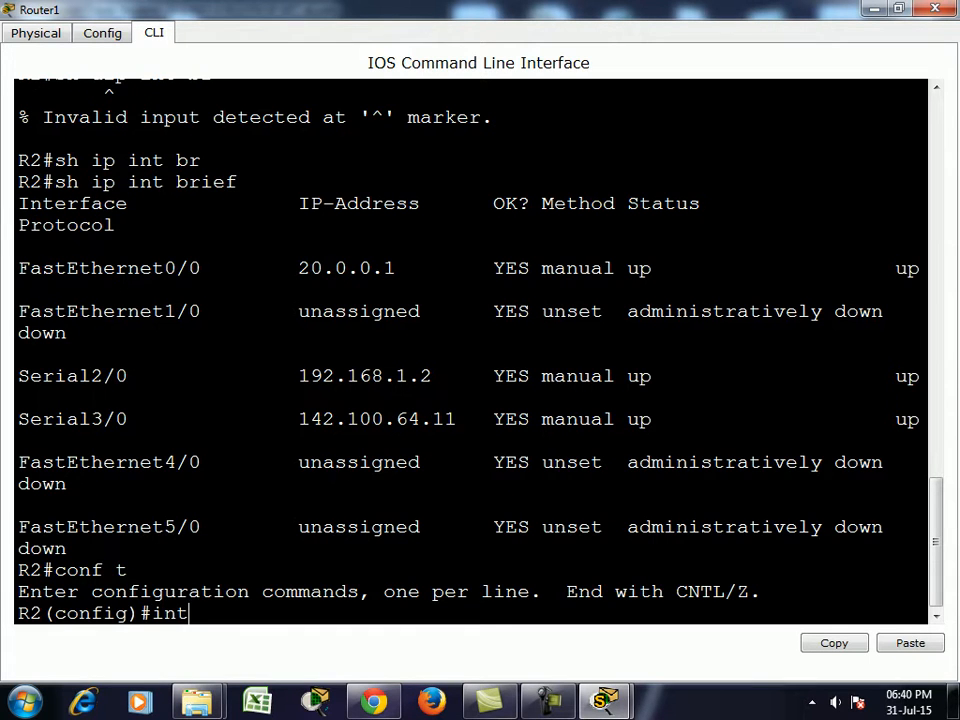
pyautogui.write(' f0/0/')
pyautogui.press('Return')
pyautogui.write('ip hel')
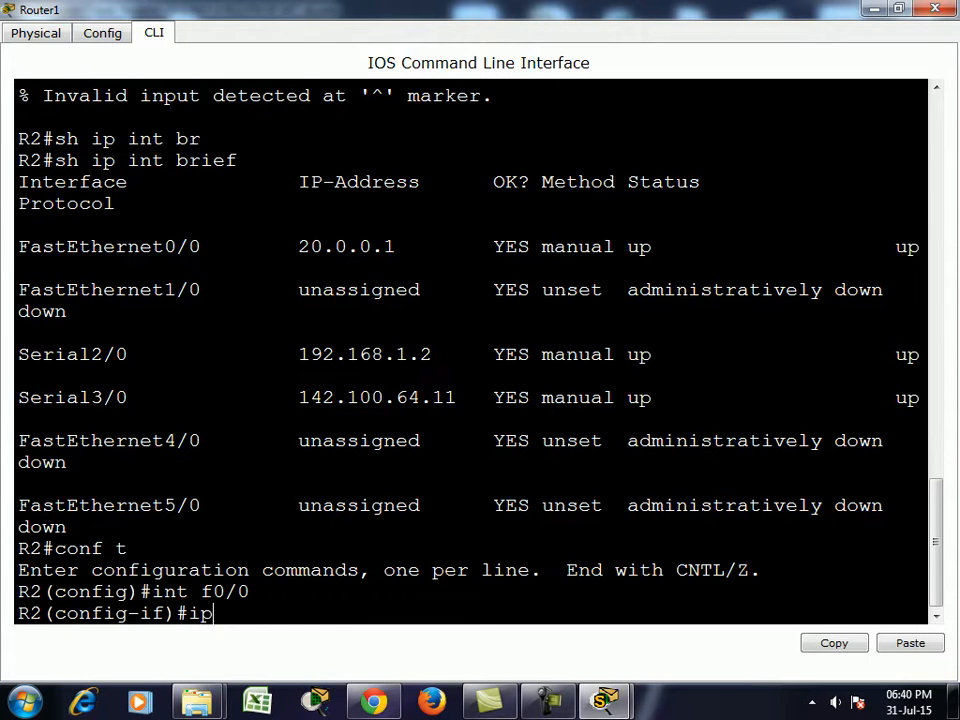
pyautogui.press('Tab')
pyautogui.write('p')
pyautogui.press('Tab')
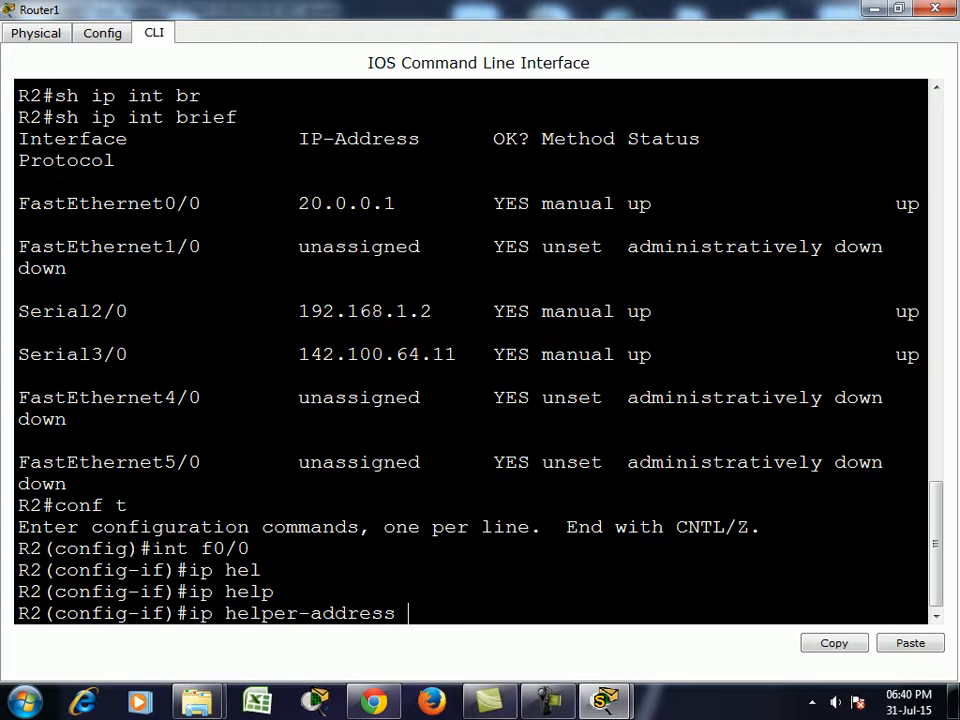
pyautogui.write('192.168.1.1')
pyautogui.press('Return')
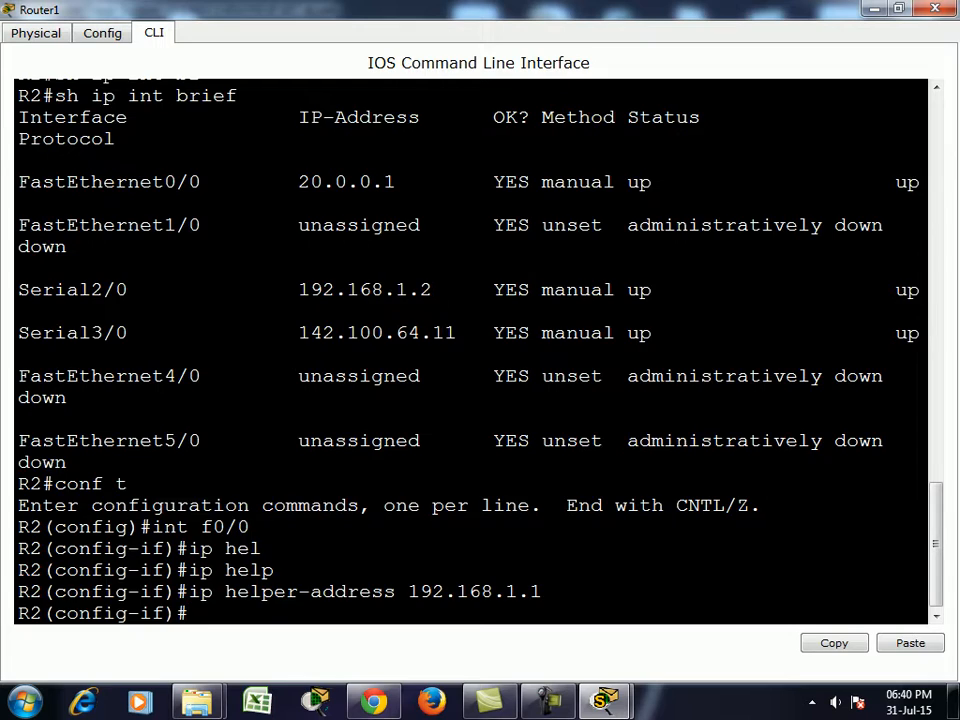
pyautogui.hotkey('ctrl', 'z')
pyautogui.click(935, 8)
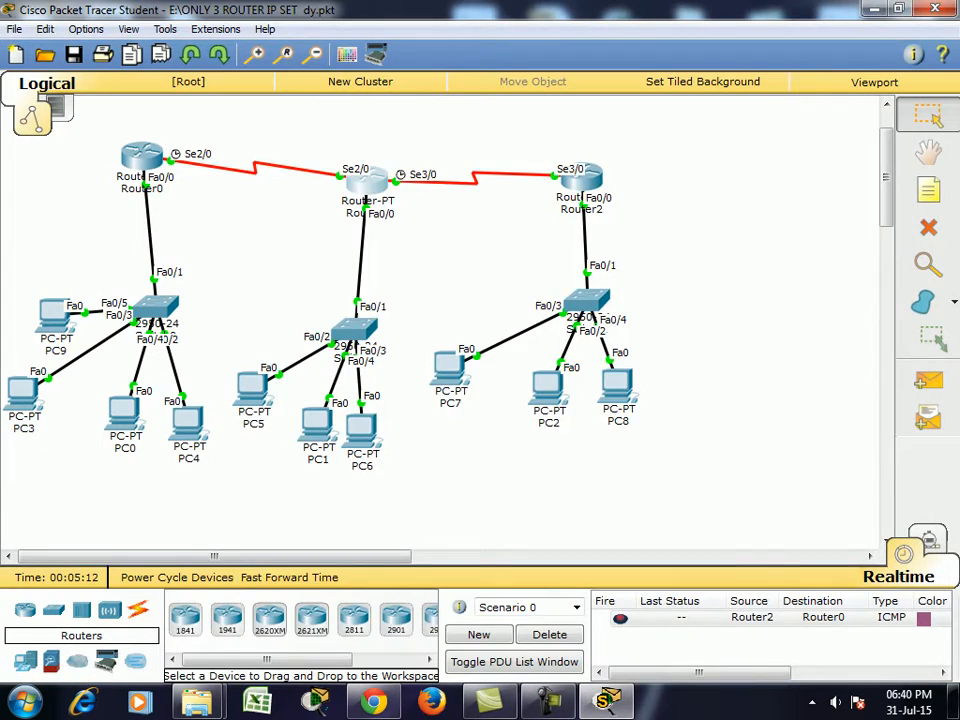
# Check the IP configurations of PC5 and PC1 for DHCP-assigned addresses, closing each window
pyautogui.click(253, 388)
pyautogui.click(268, 199)
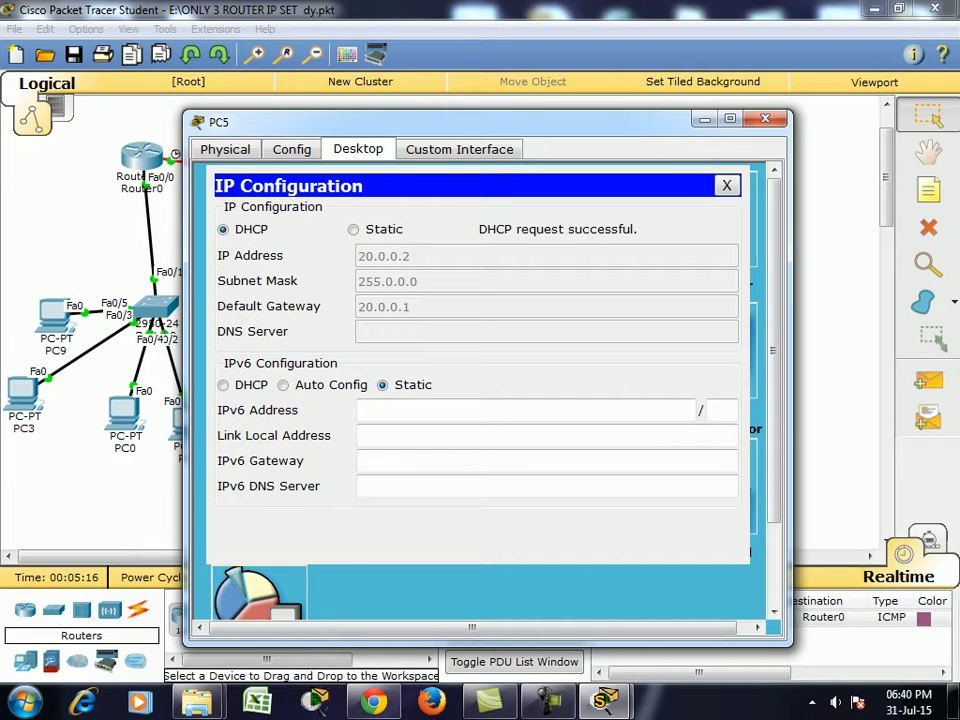
pyautogui.click(765, 118)
pyautogui.click(318, 425)
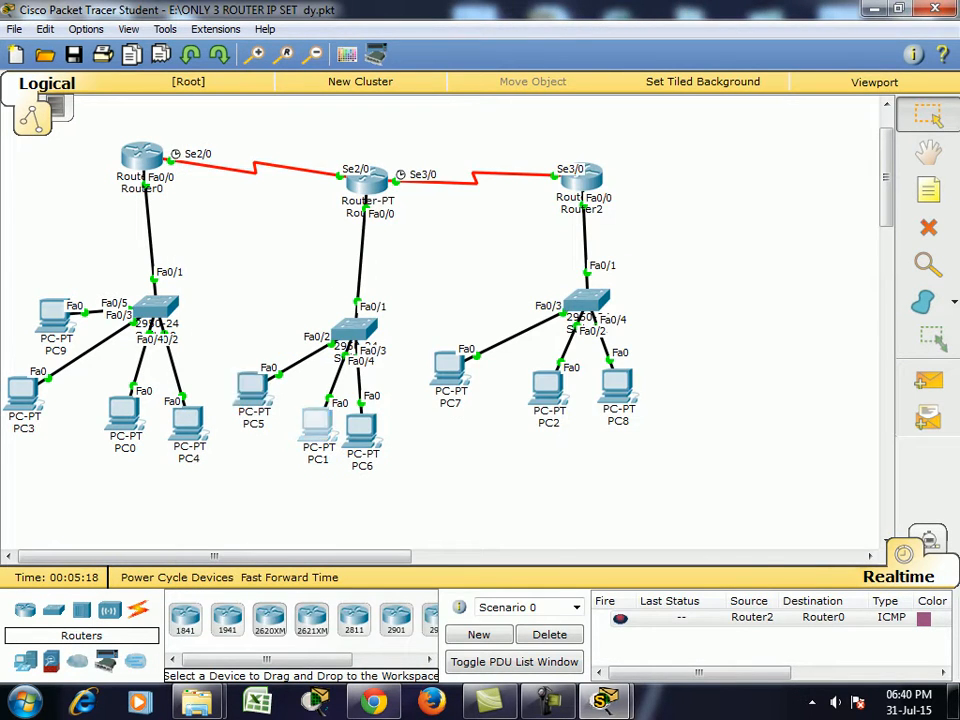
pyautogui.click(253, 202)
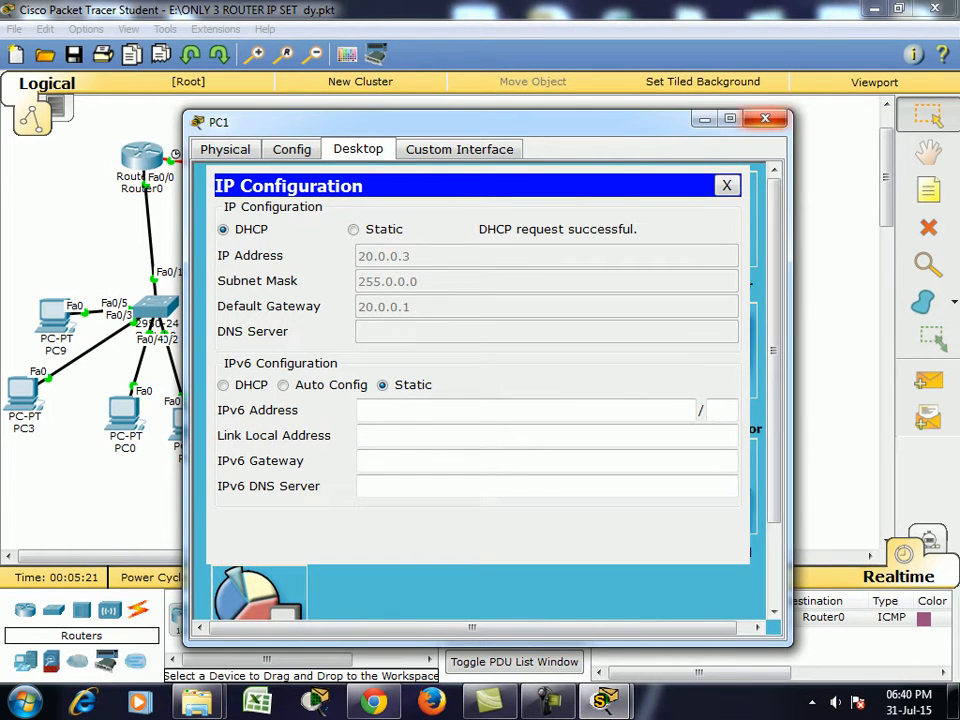
pyautogui.click(765, 118)
# Set PC6's IP configuration to DHCP and close its window
pyautogui.click(361, 428)
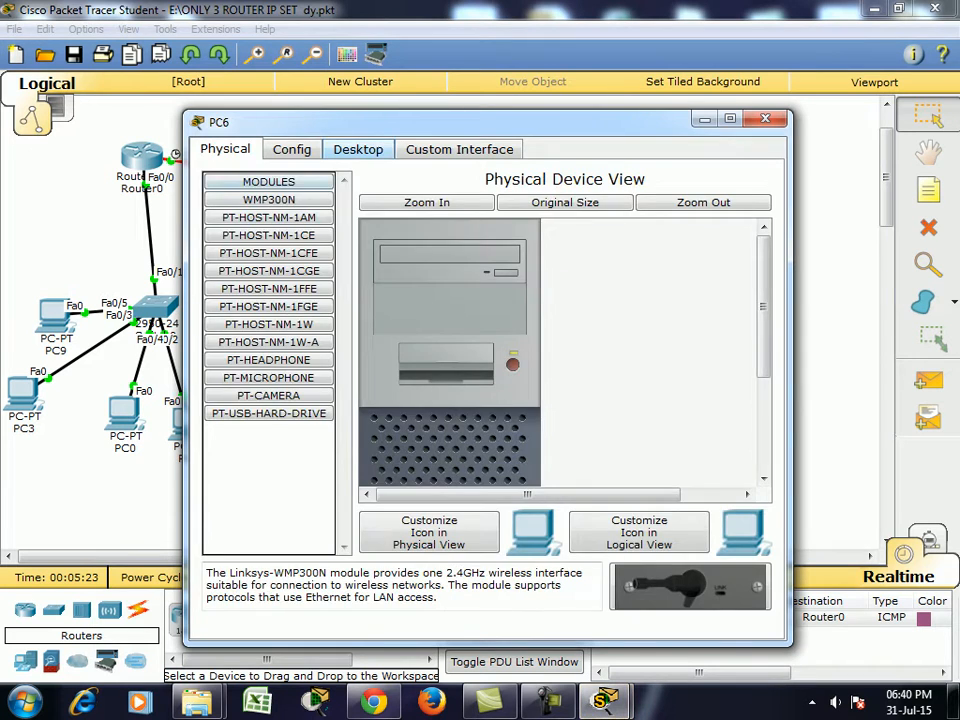
pyautogui.click(358, 148)
pyautogui.click(257, 238)
pyautogui.click(224, 230)
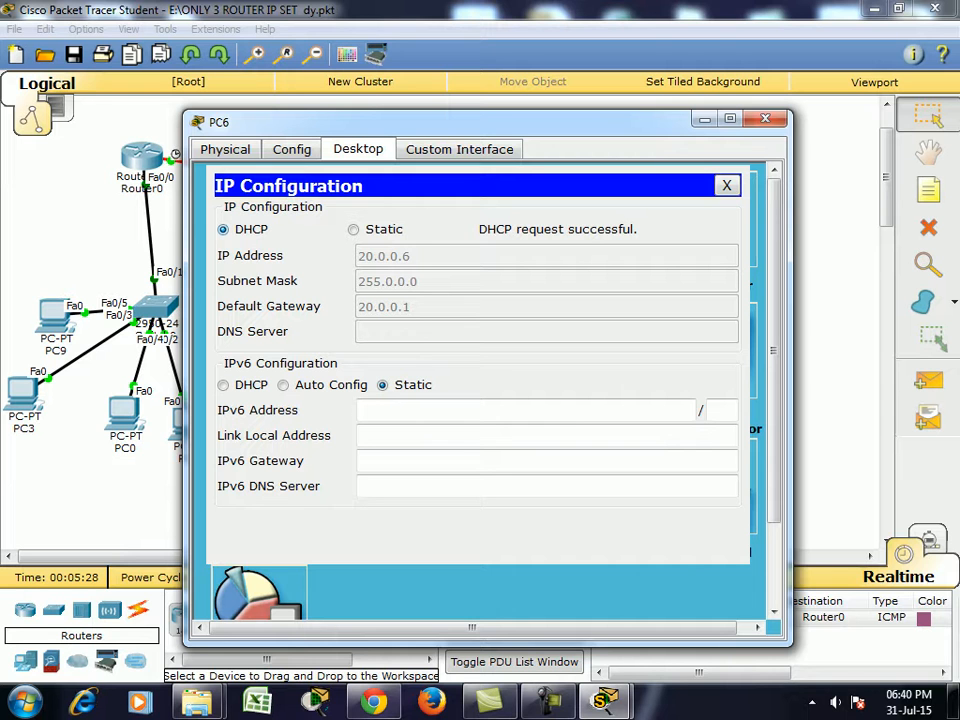
pyautogui.click(765, 119)
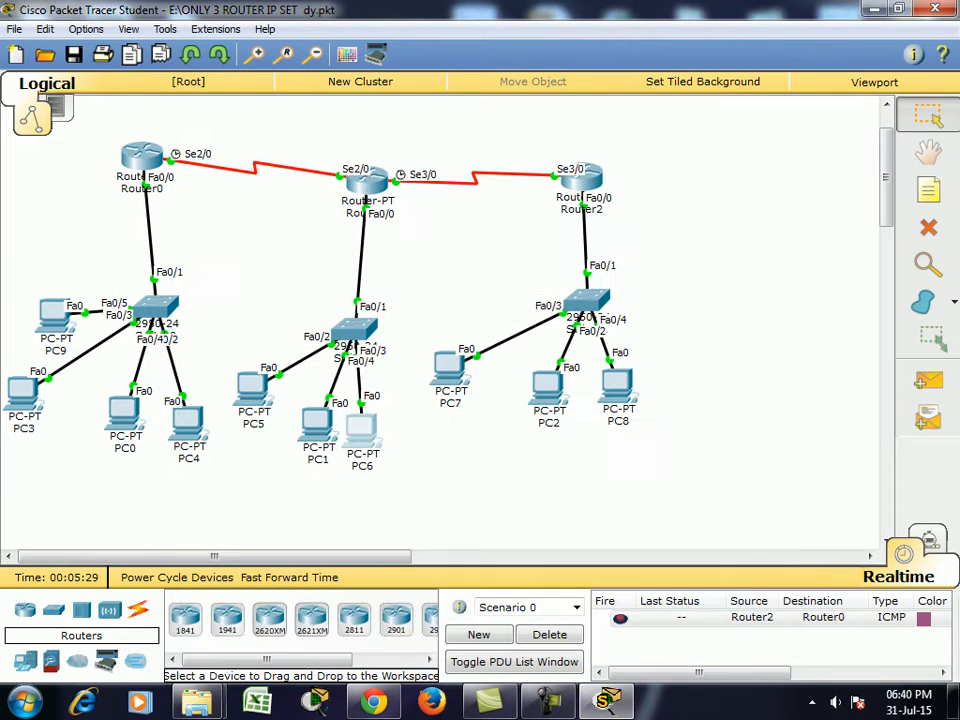
# Examine the latest DHCP address conflict messages in Router0's full-size command line and close the router window
pyautogui.click(142, 157)
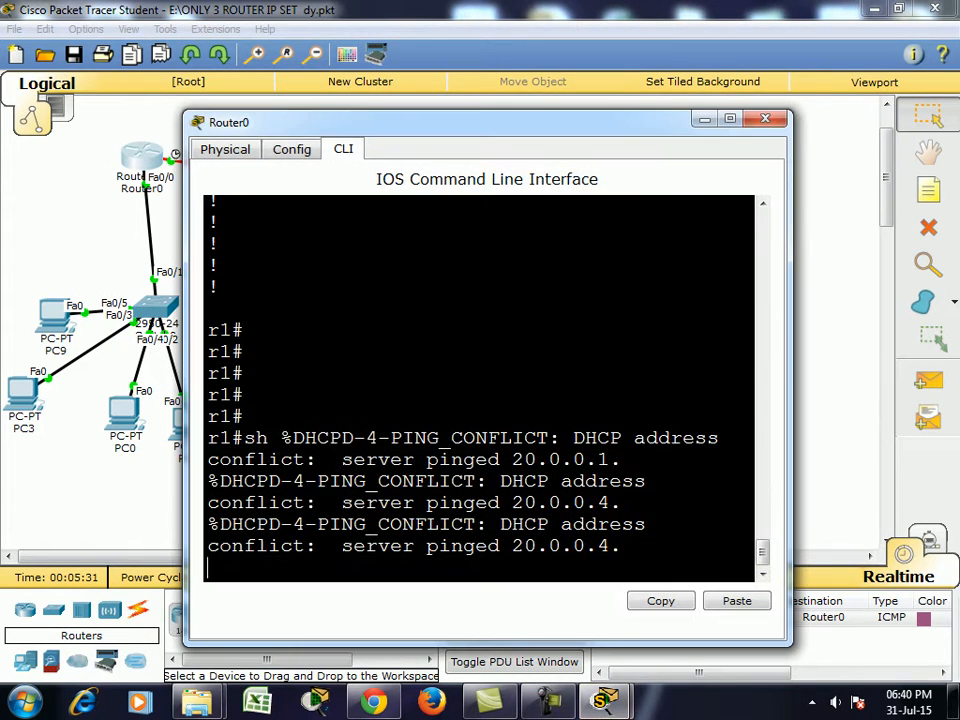
pyautogui.click(733, 119)
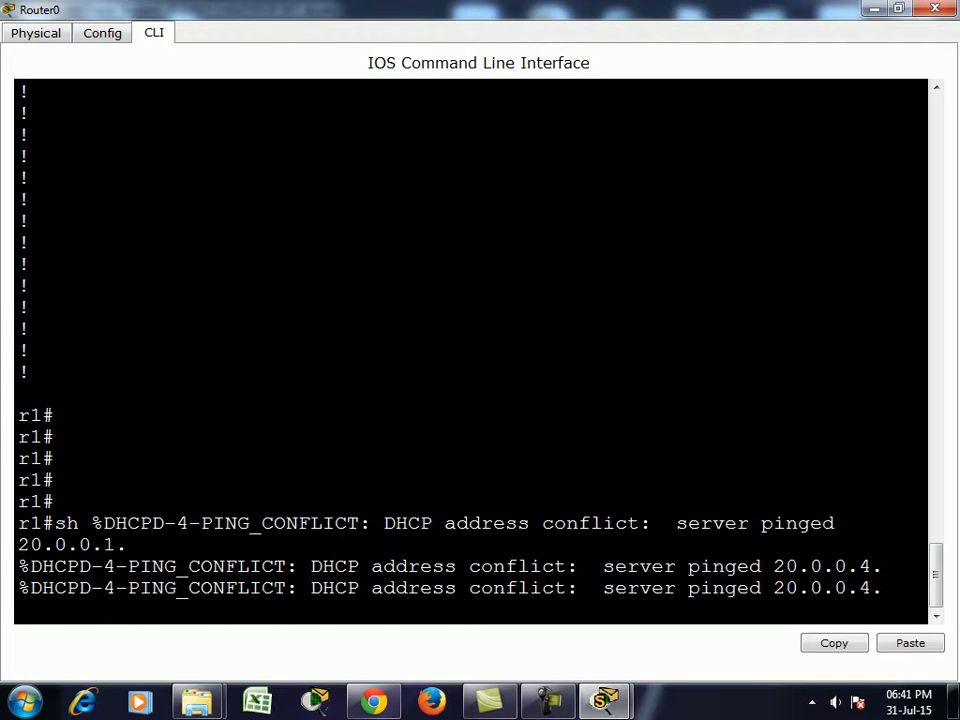
pyautogui.moveTo(604, 567); pyautogui.dragTo(884, 589)
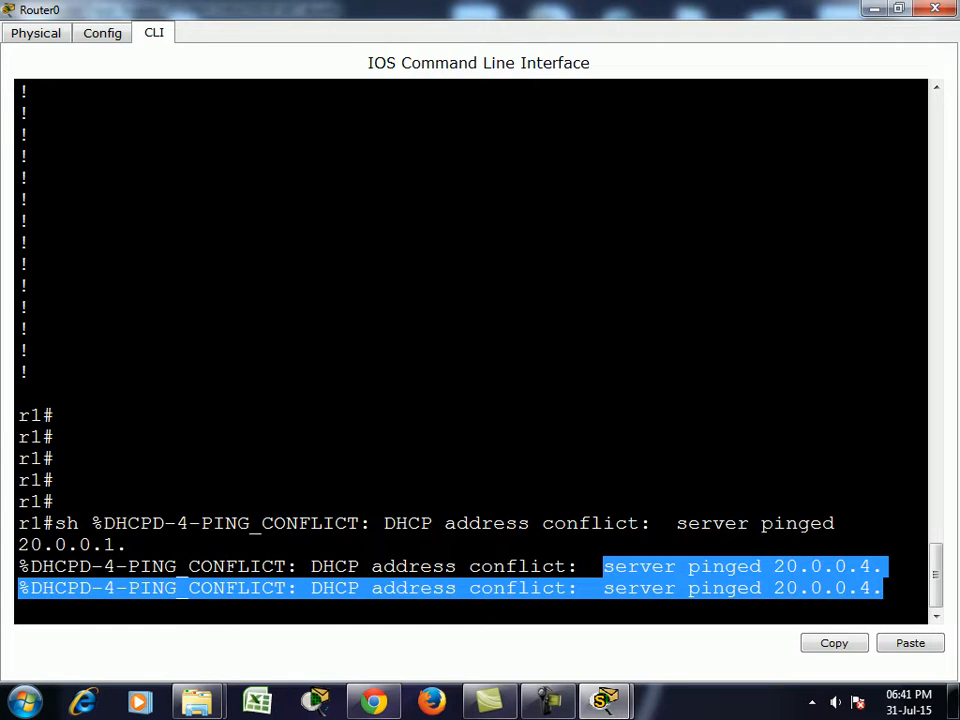
pyautogui.click(934, 8)
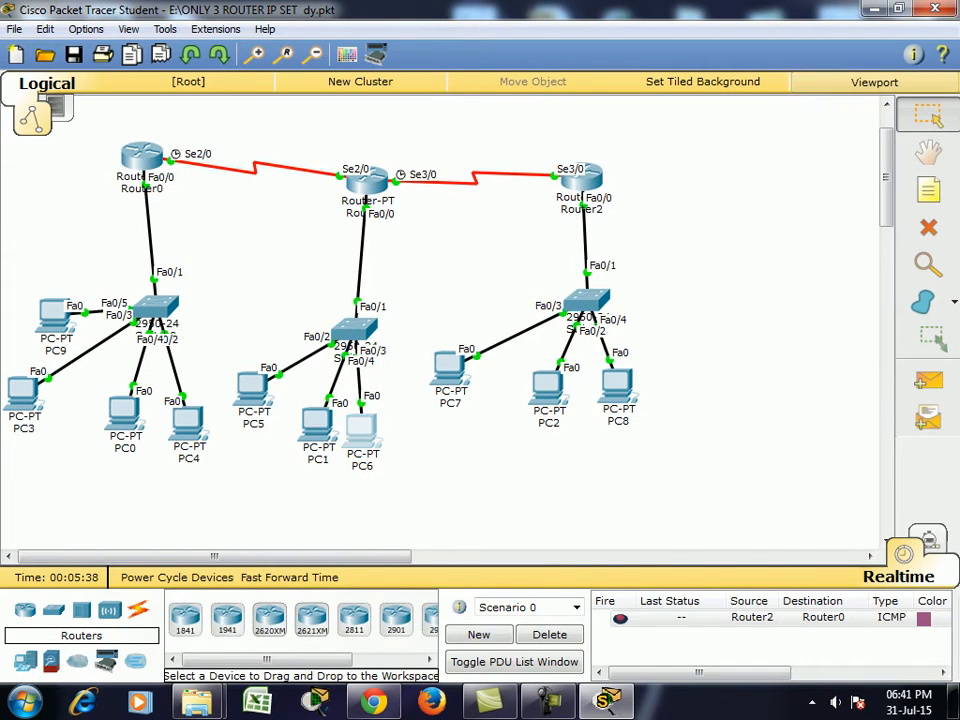
# Check the IP configurations of PC6 and PC7 for DHCP-assigned addresses, closing each window
pyautogui.click(361, 430)
pyautogui.click(251, 214)
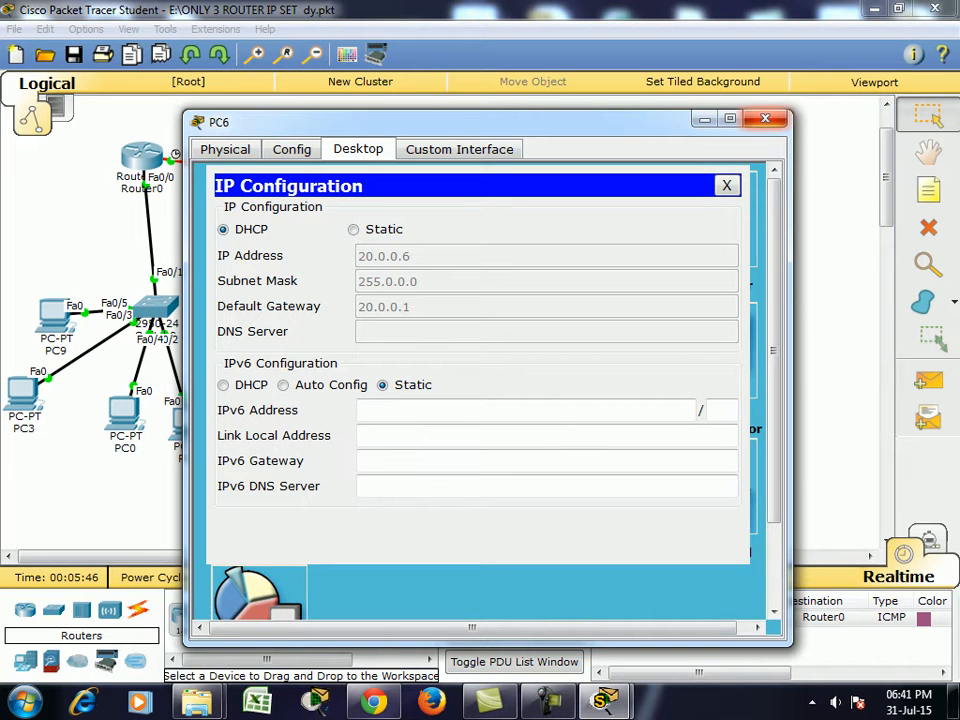
pyautogui.click(765, 119)
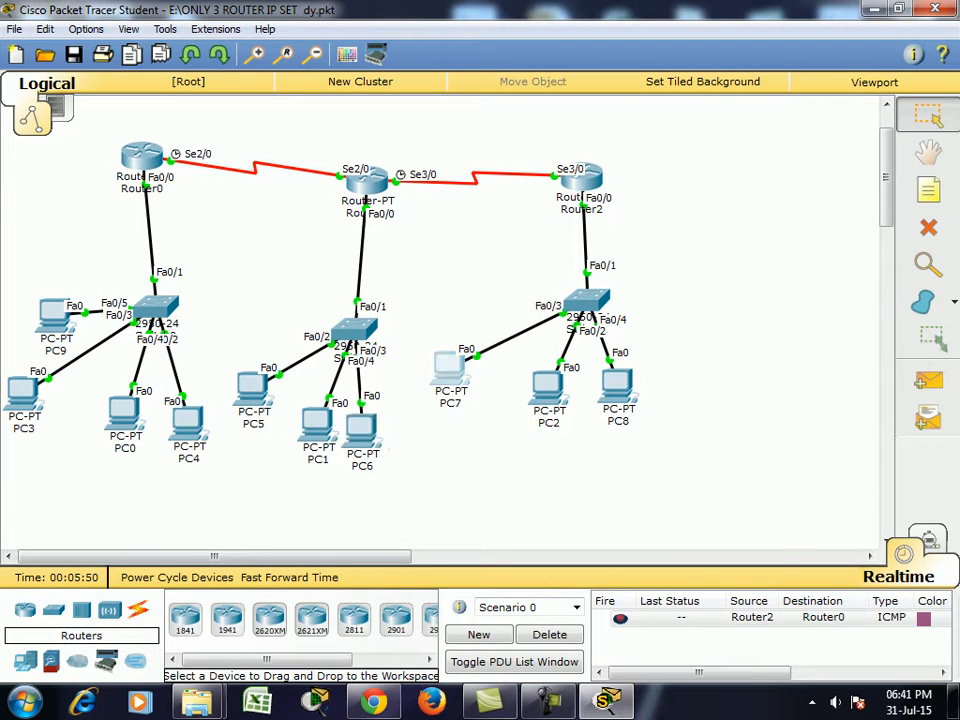
pyautogui.click(450, 368)
pyautogui.click(265, 205)
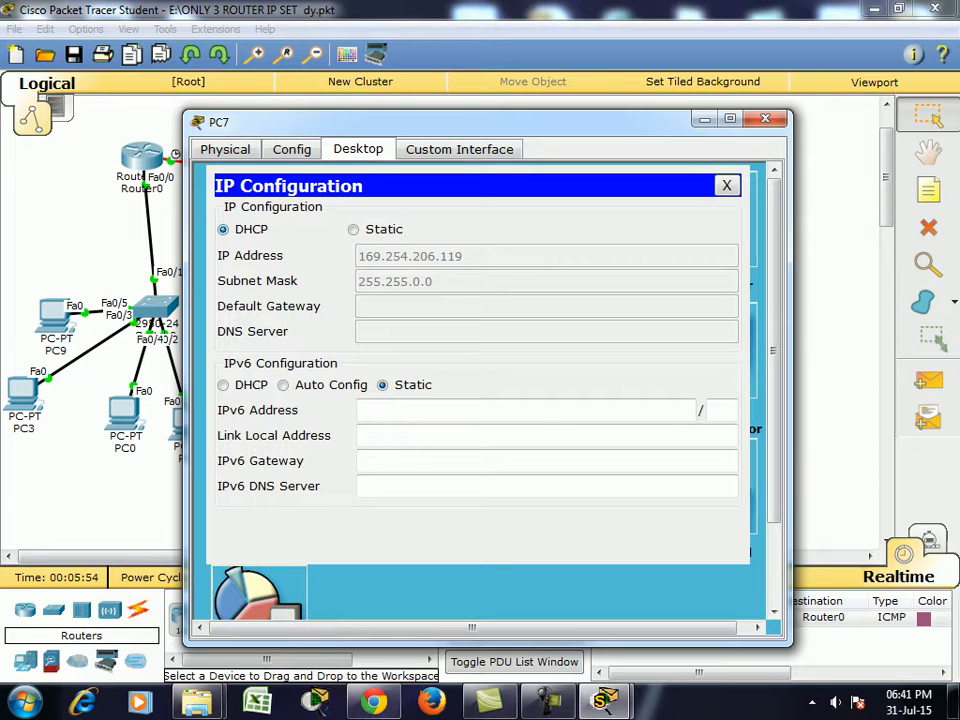
pyautogui.click(765, 119)
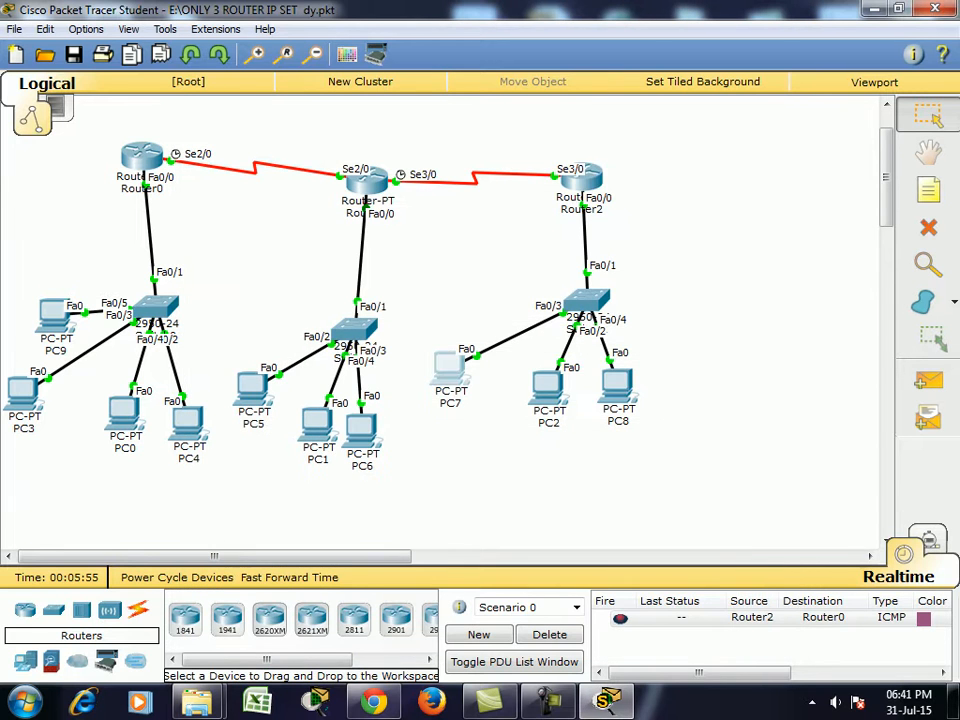
# Open Router2's command line at full size and bring up its privileged-mode prompt
pyautogui.click(581, 179)
pyautogui.click(730, 119)
pyautogui.press('Return')
pyautogui.press('Return')
pyautogui.press('Return')
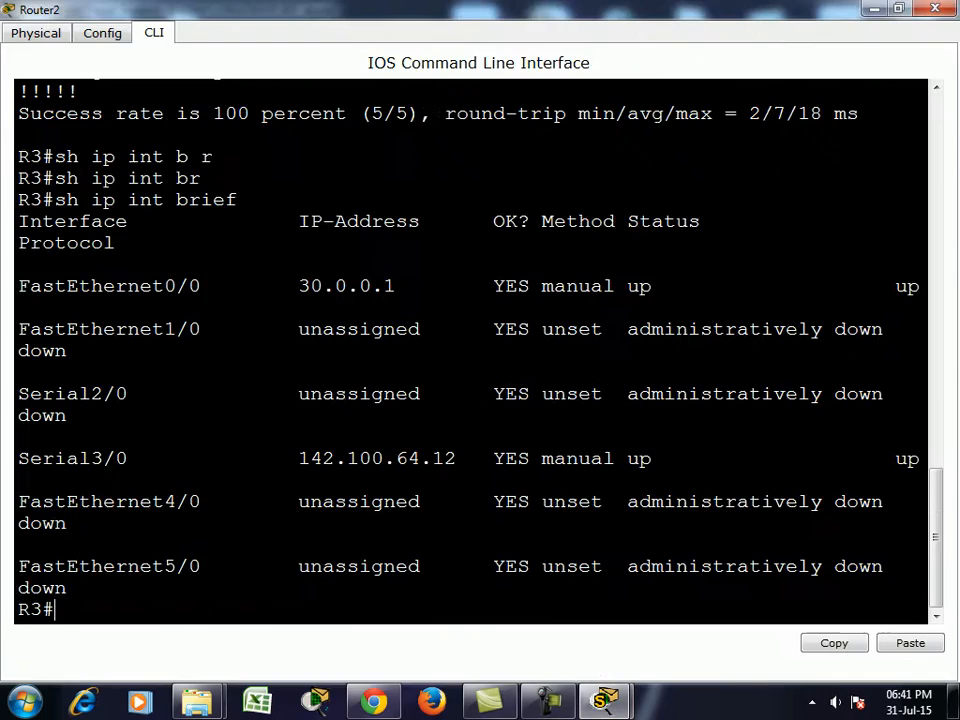
# Set the DHCP helper address 192.168.1.1 on Router2's interface f0/0 and leave configuration mode
pyautogui.write('cxonf t')
pyautogui.press('Return')
pyautogui.write('conf t')
pyautogui.press('Return')
pyautogui.write('int f0/0')
pyautogui.press('Return')
pyautogui.write('ip hel')
pyautogui.press('Tab')
pyautogui.write('p')
pyautogui.press('Tab')
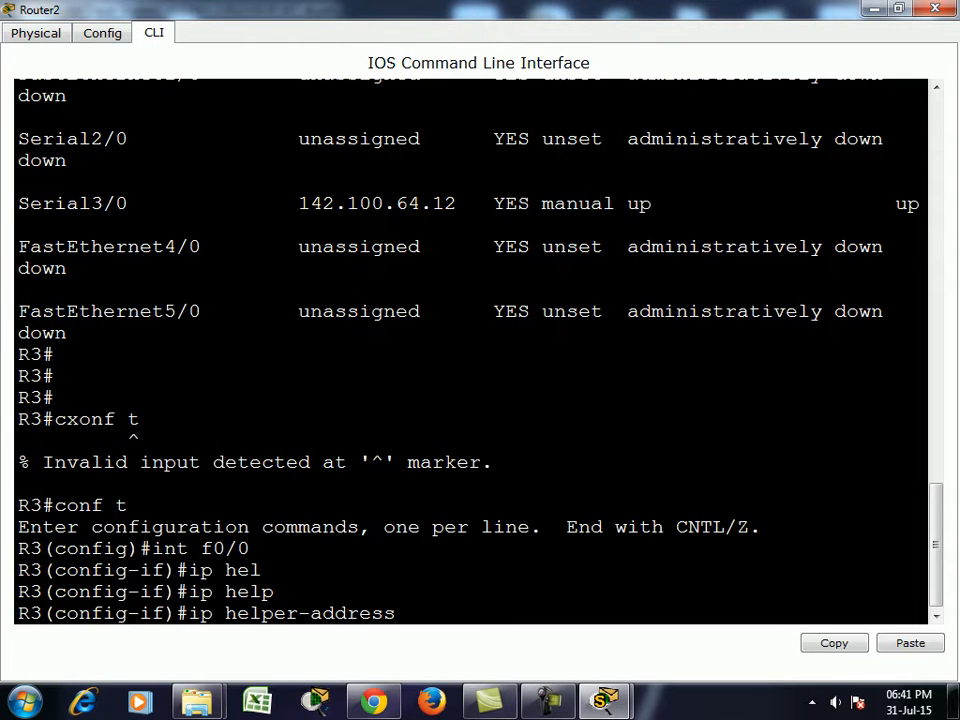
pyautogui.write('192.168.1.1')
pyautogui.press('Return')
pyautogui.hotkey('ctrl', 'z')
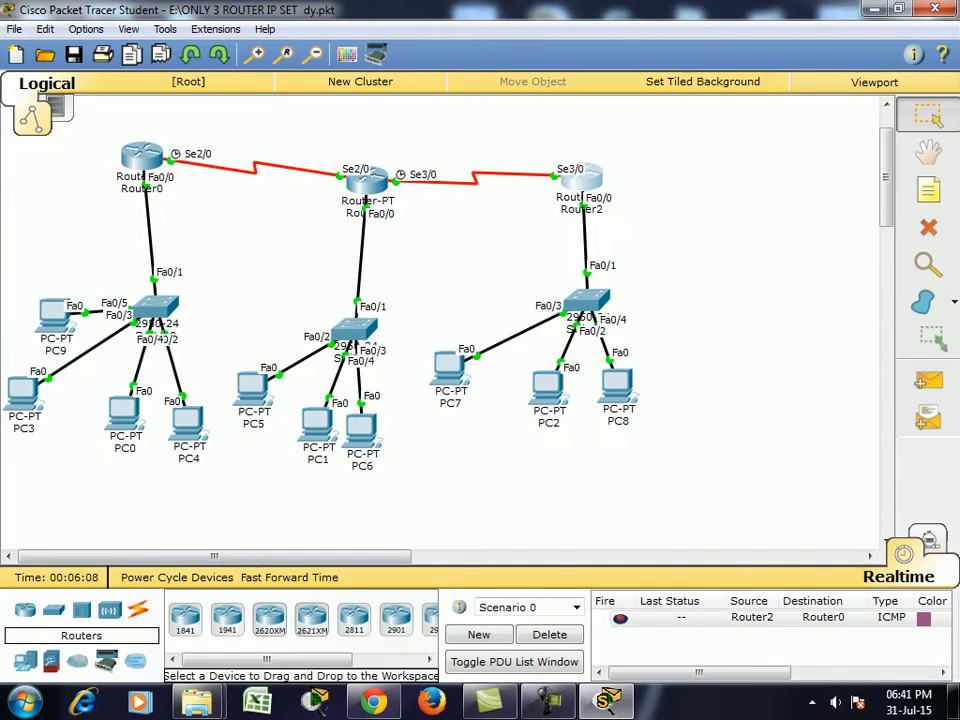
# Check the IP configurations of PC7, PC2 and PC8 for DHCP-assigned addresses, closing each window
pyautogui.click(449, 368)
pyautogui.click(263, 222)
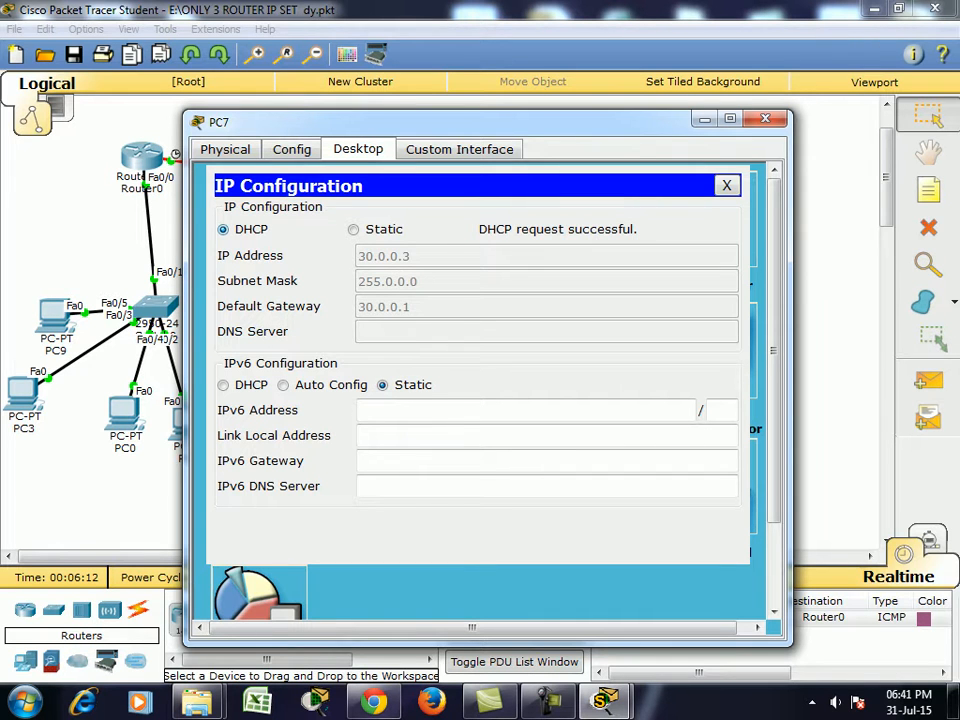
pyautogui.click(765, 118)
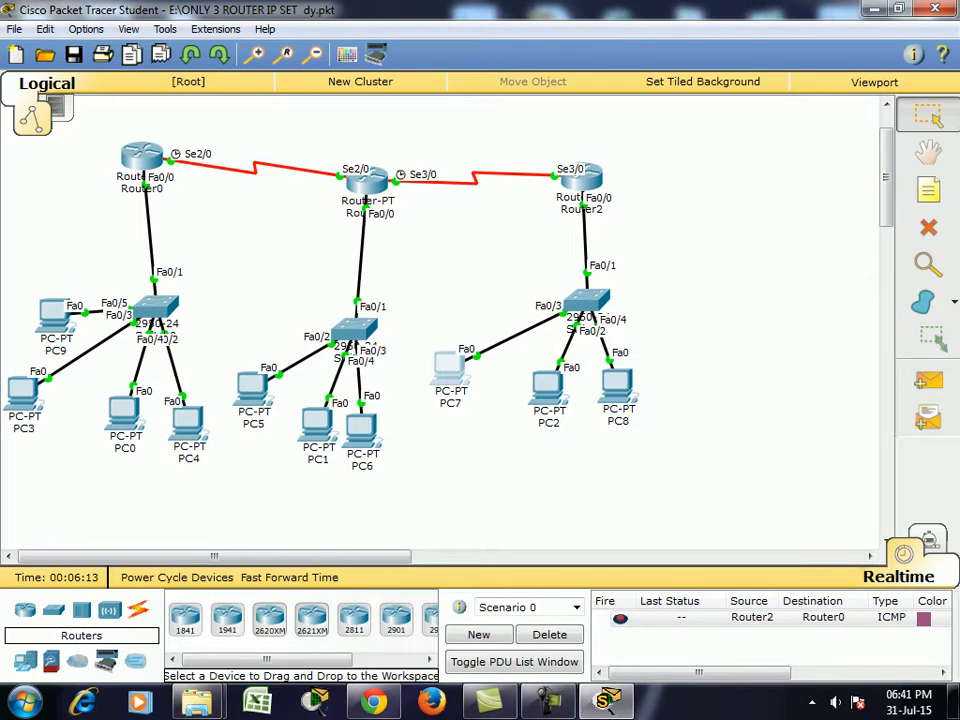
pyautogui.click(549, 387)
pyautogui.click(262, 212)
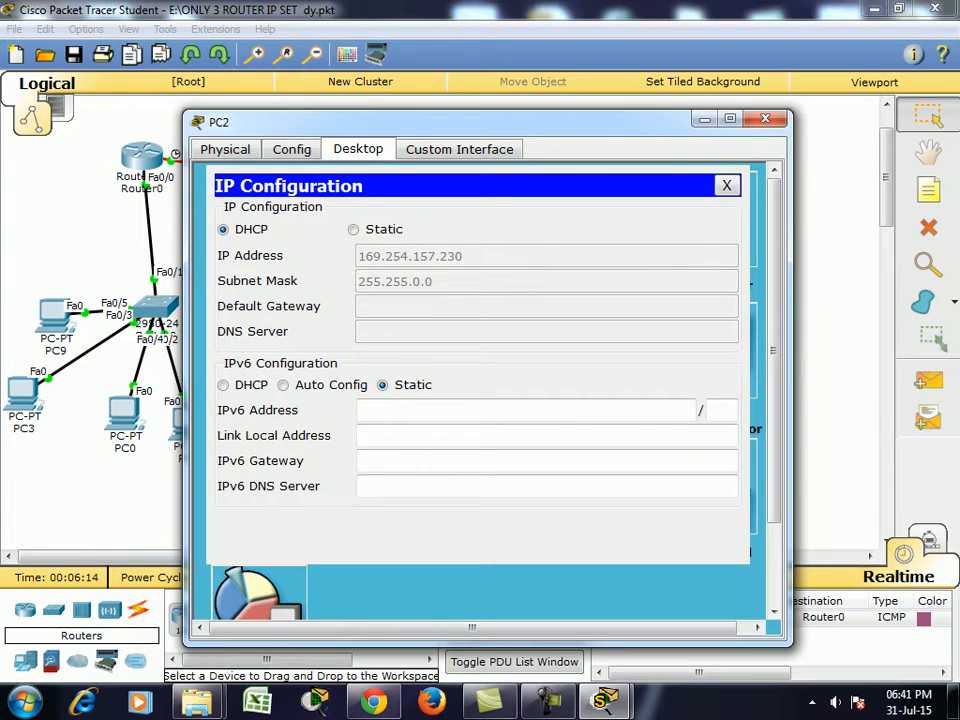
pyautogui.click(765, 118)
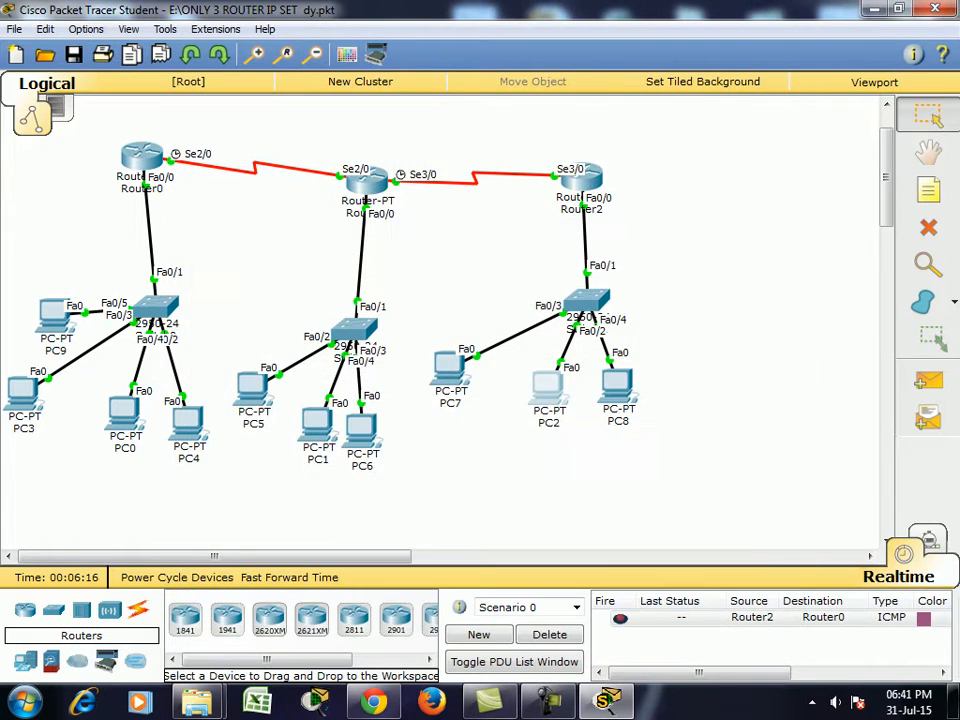
pyautogui.click(617, 386)
pyautogui.click(259, 218)
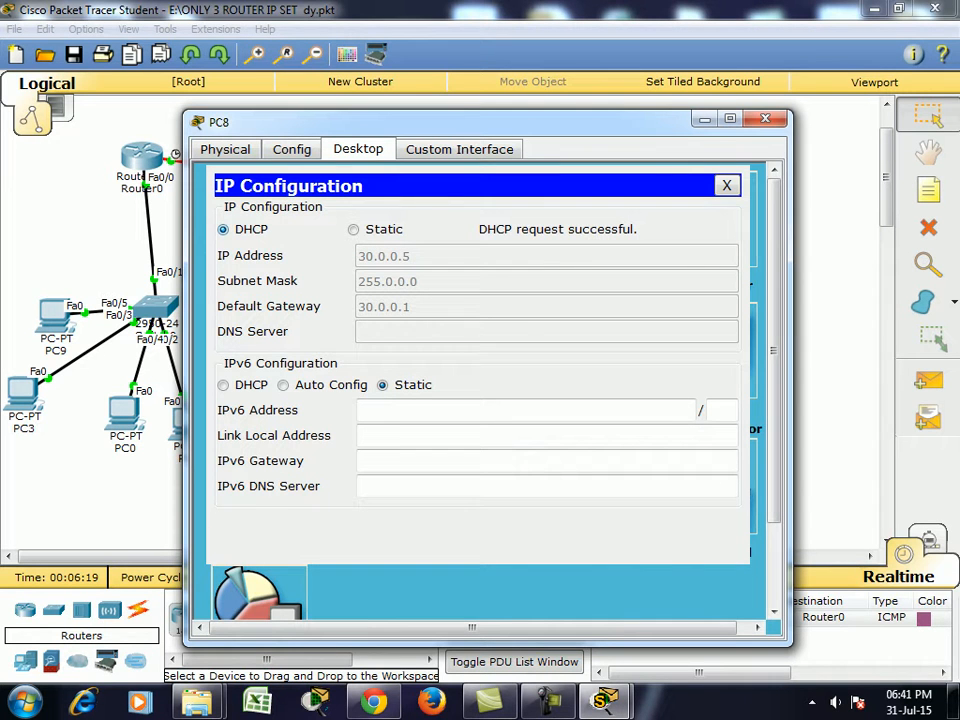
pyautogui.click(765, 118)
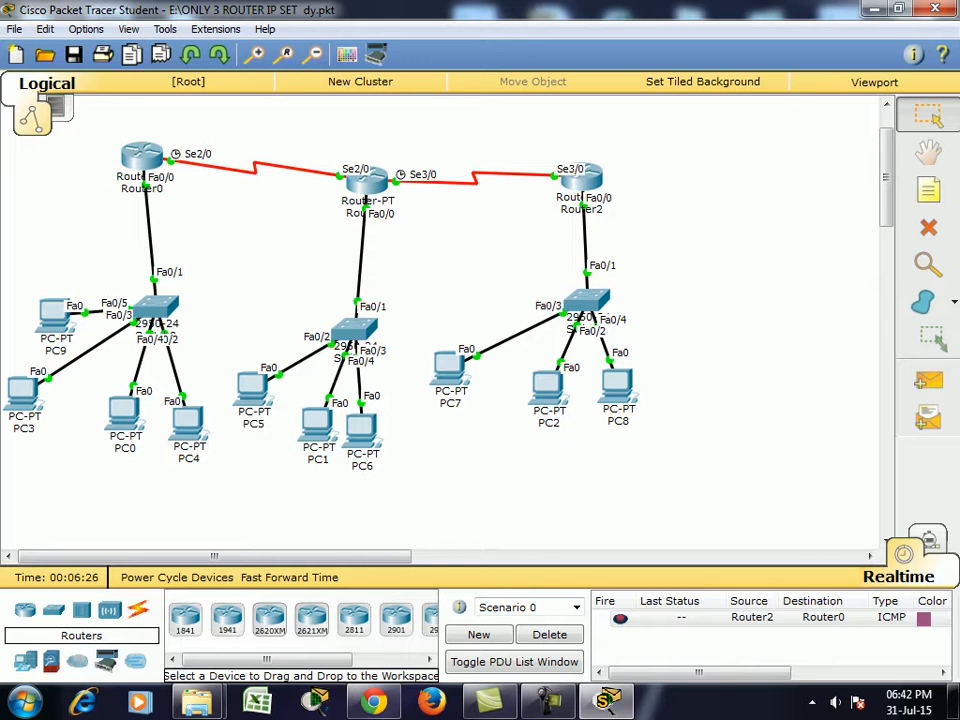
pyautogui.moveTo(347, 144); pyautogui.dragTo(664, 531)
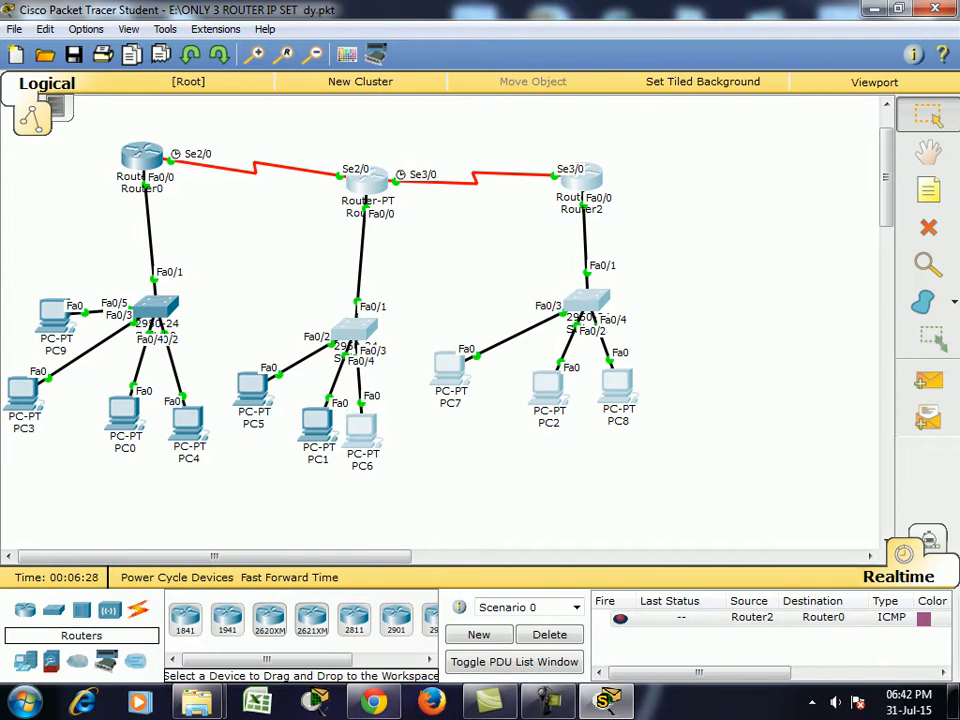
pyautogui.moveTo(101, 96); pyautogui.dragTo(194, 230)
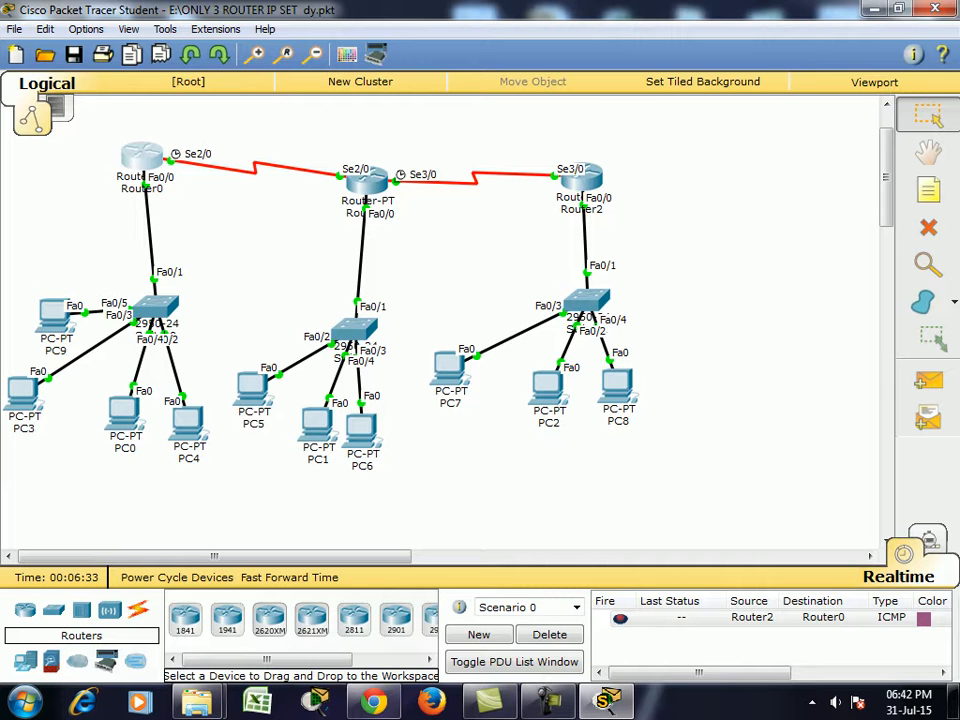
# Open Router0's command line at full size and bring up a fresh privileged-mode prompt below the conflict messages
pyautogui.click(141, 157)
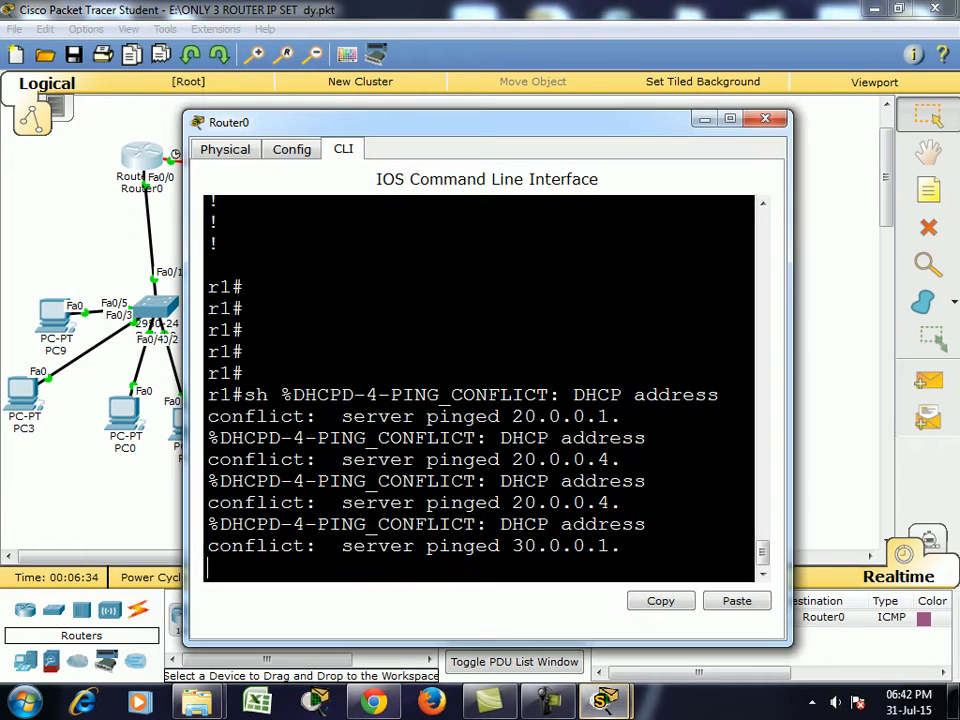
pyautogui.click(730, 120)
pyautogui.press('Return')
pyautogui.press('Return')
pyautogui.press('Return')
pyautogui.press('Return')
pyautogui.press('Return')
pyautogui.press('Return')
pyautogui.press('Return')
pyautogui.press('Return')
pyautogui.press('Return')
pyautogui.press('Return')
pyautogui.press('Return')
pyautogui.press('Return')
pyautogui.press('Return')
pyautogui.press('Return')
pyautogui.press('Return')
pyautogui.press('Return')
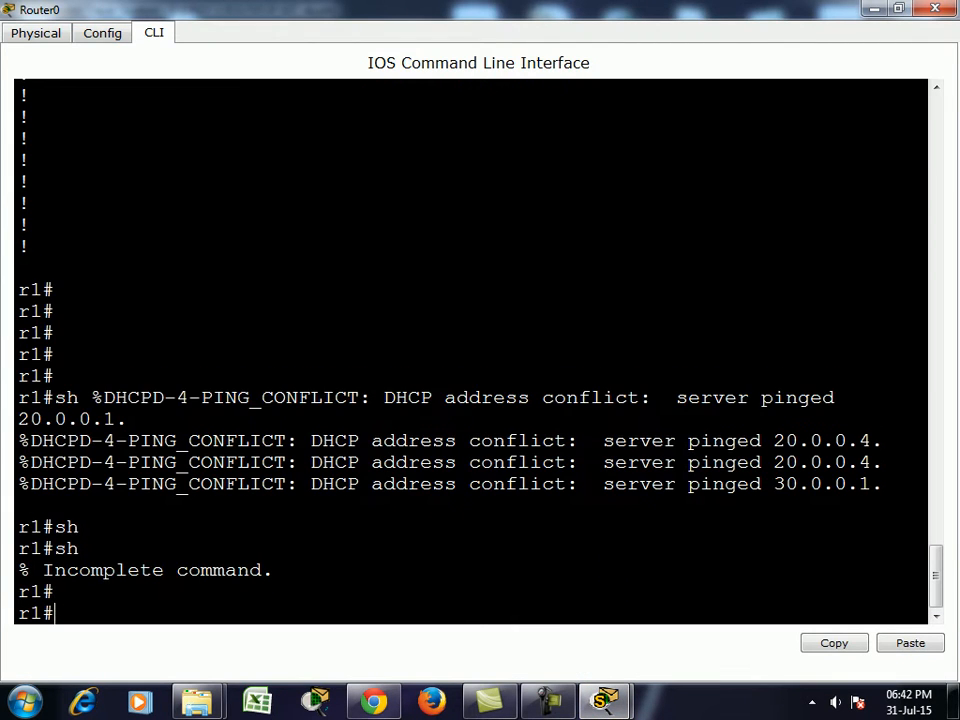
# Fill Router0's console with blank privileged-mode prompts until the old output is out of view
pyautogui.press('Return')
pyautogui.press('Return')
pyautogui.press('Return')
pyautogui.press('Return')
pyautogui.press('Return')
pyautogui.press('Return')
pyautogui.press('Return')
pyautogui.press('Return')
pyautogui.press('Return')
pyautogui.press('Return')
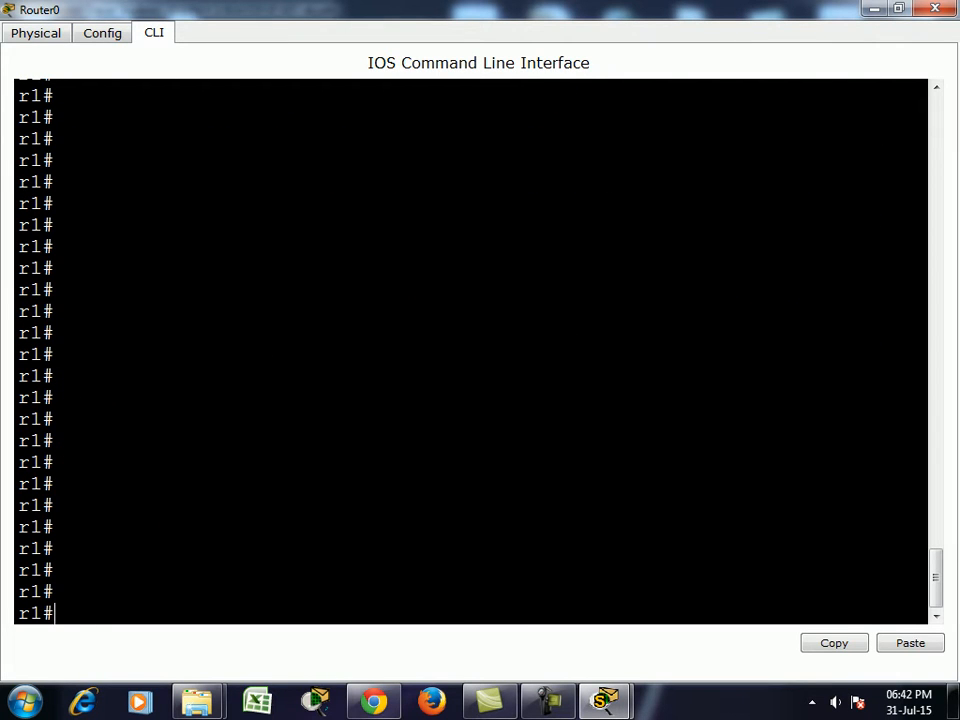
# Review the DHCP conflict messages in Router0's console, highlight the pinged addresses including 30.0.0.1, and return to the topology at Router2
pyautogui.scroll(12, 470, 350)
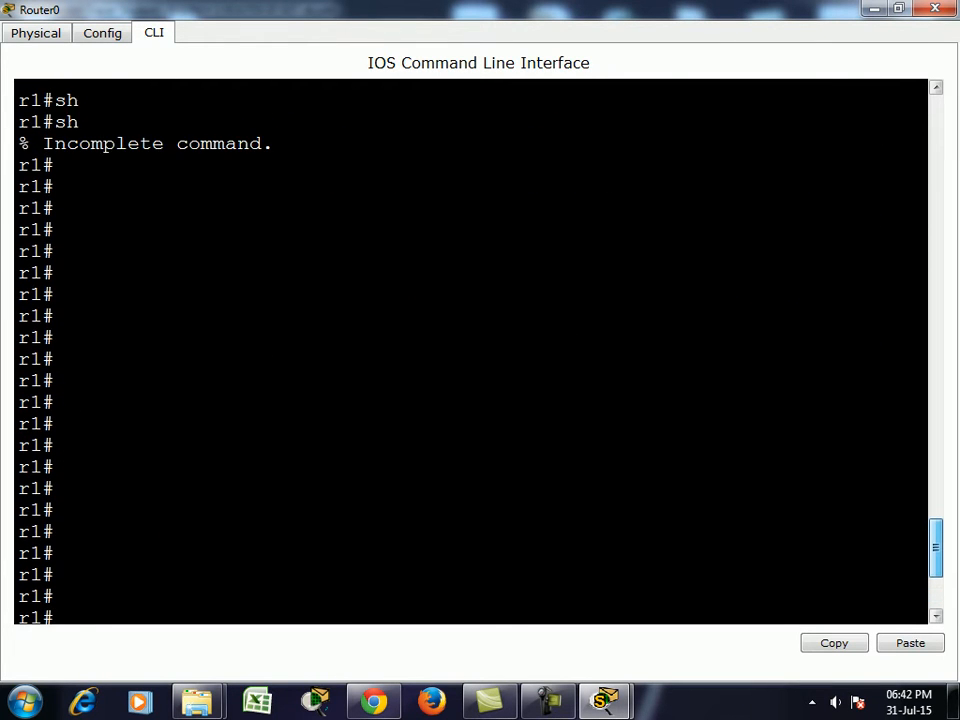
pyautogui.scroll(-3, 470, 350)
pyautogui.moveTo(773, 448); pyautogui.dragTo(835, 448)
pyautogui.moveTo(773, 491); pyautogui.dragTo(871, 491)
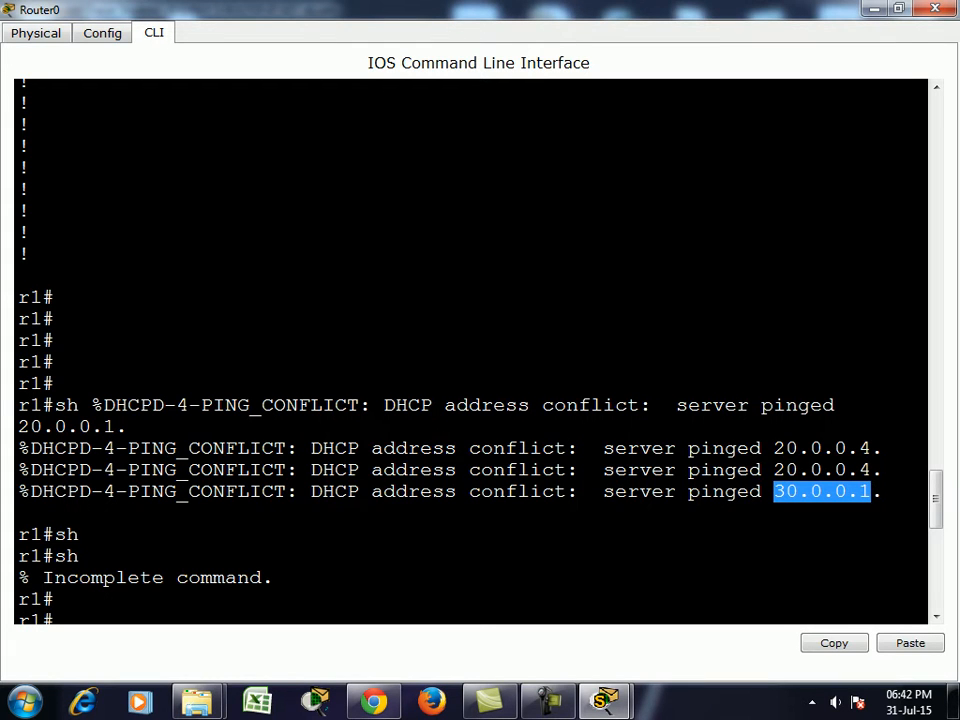
pyautogui.click(935, 8)
pyautogui.click(582, 180)
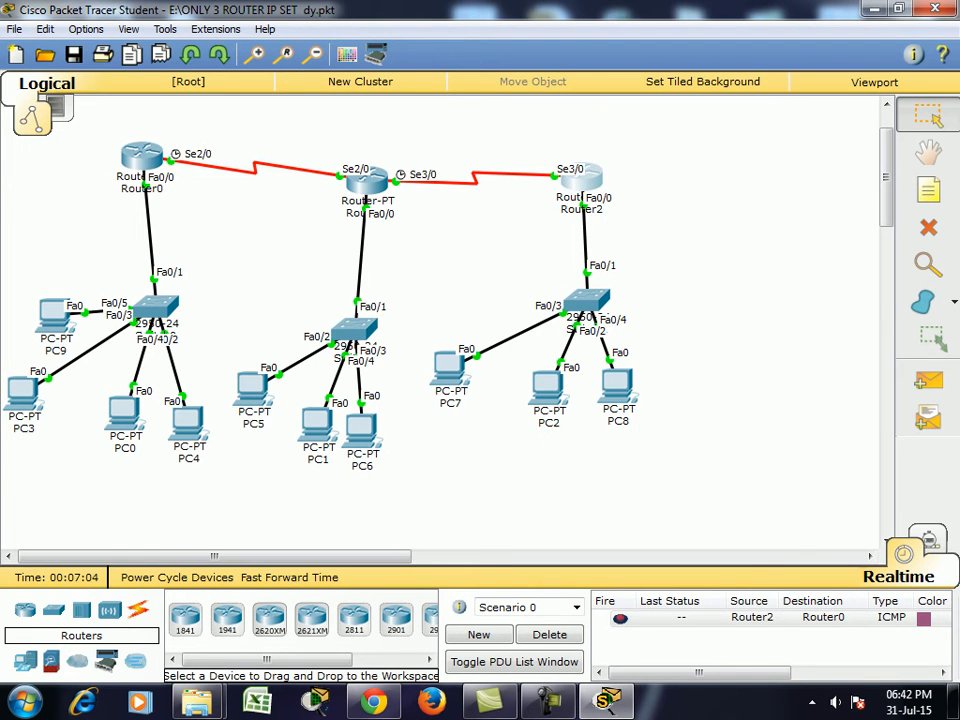
# Reopen Router0's command line at full size and list its DHCP leases with sh ip dhcp binding
pyautogui.click(142, 156)
pyautogui.click(731, 120)
pyautogui.write('sh ip dhc')
pyautogui.press('Tab')
pyautogui.write('bi')
pyautogui.press('Tab')
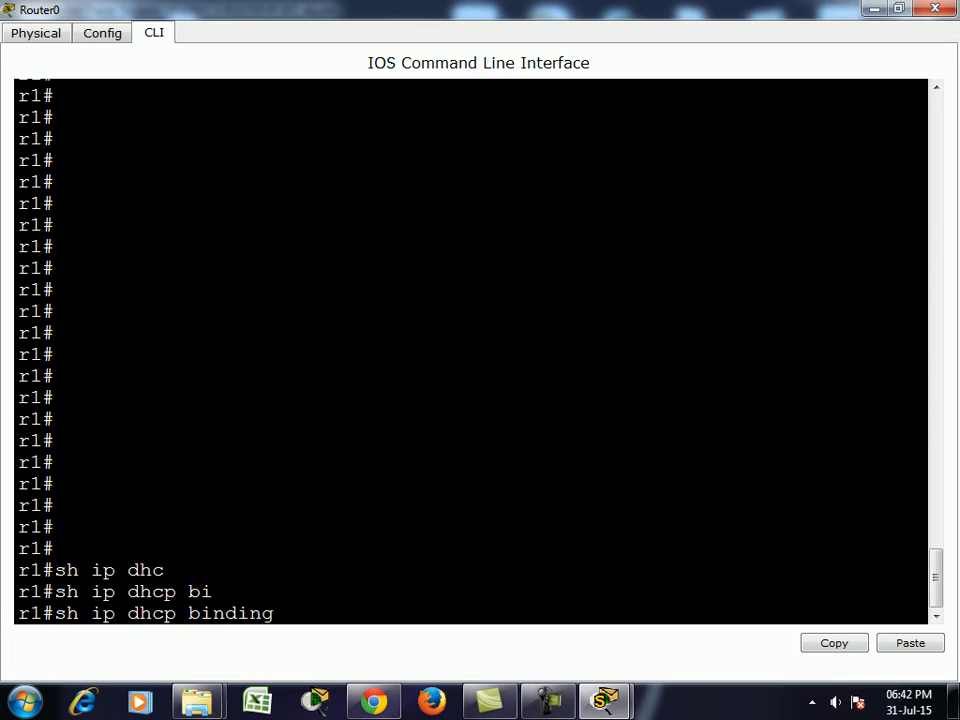
pyautogui.press('Return')
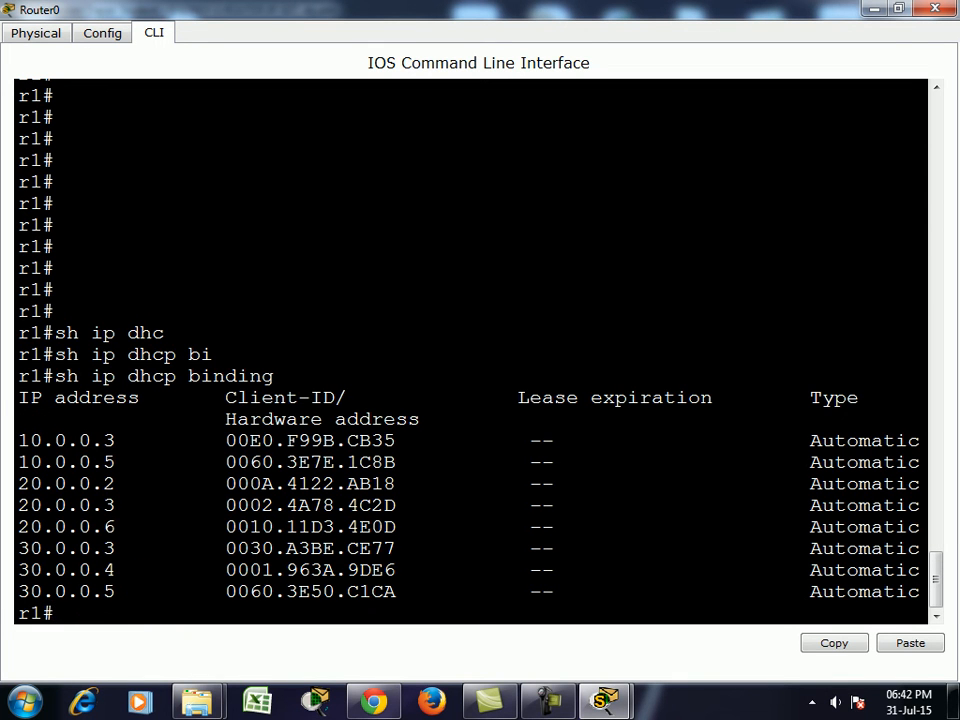